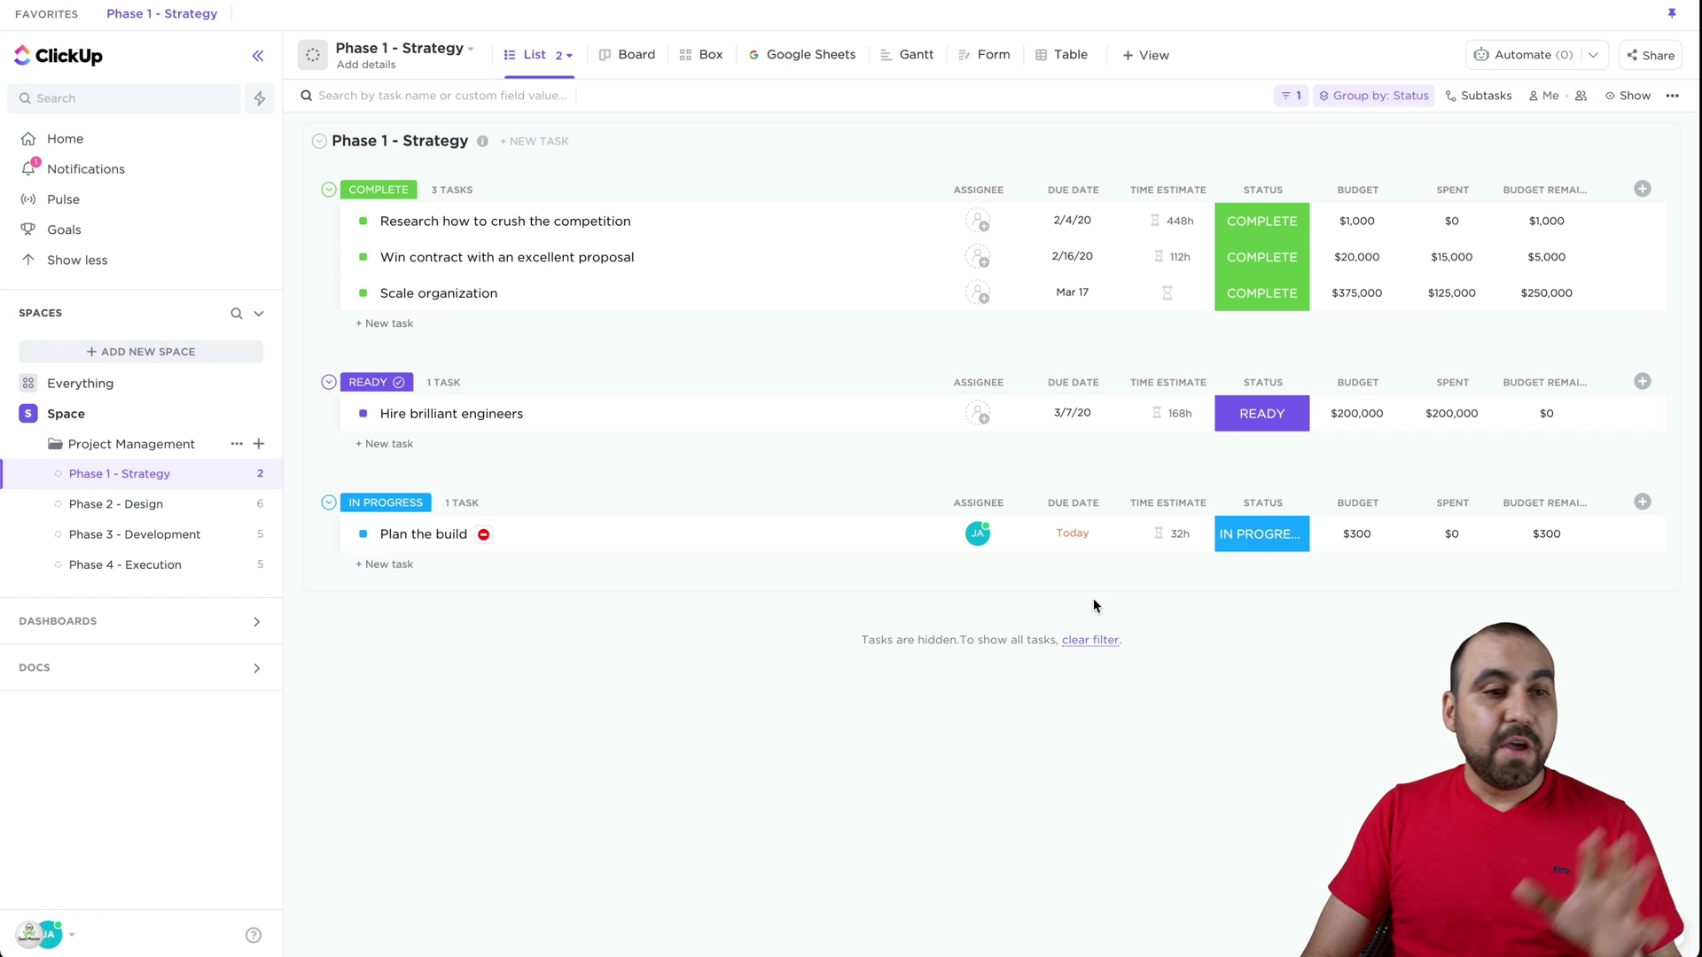
# Open Home, where Plan the build appears in LineUp, Today in My Work, and the calendar
pyautogui.click(164, 134)
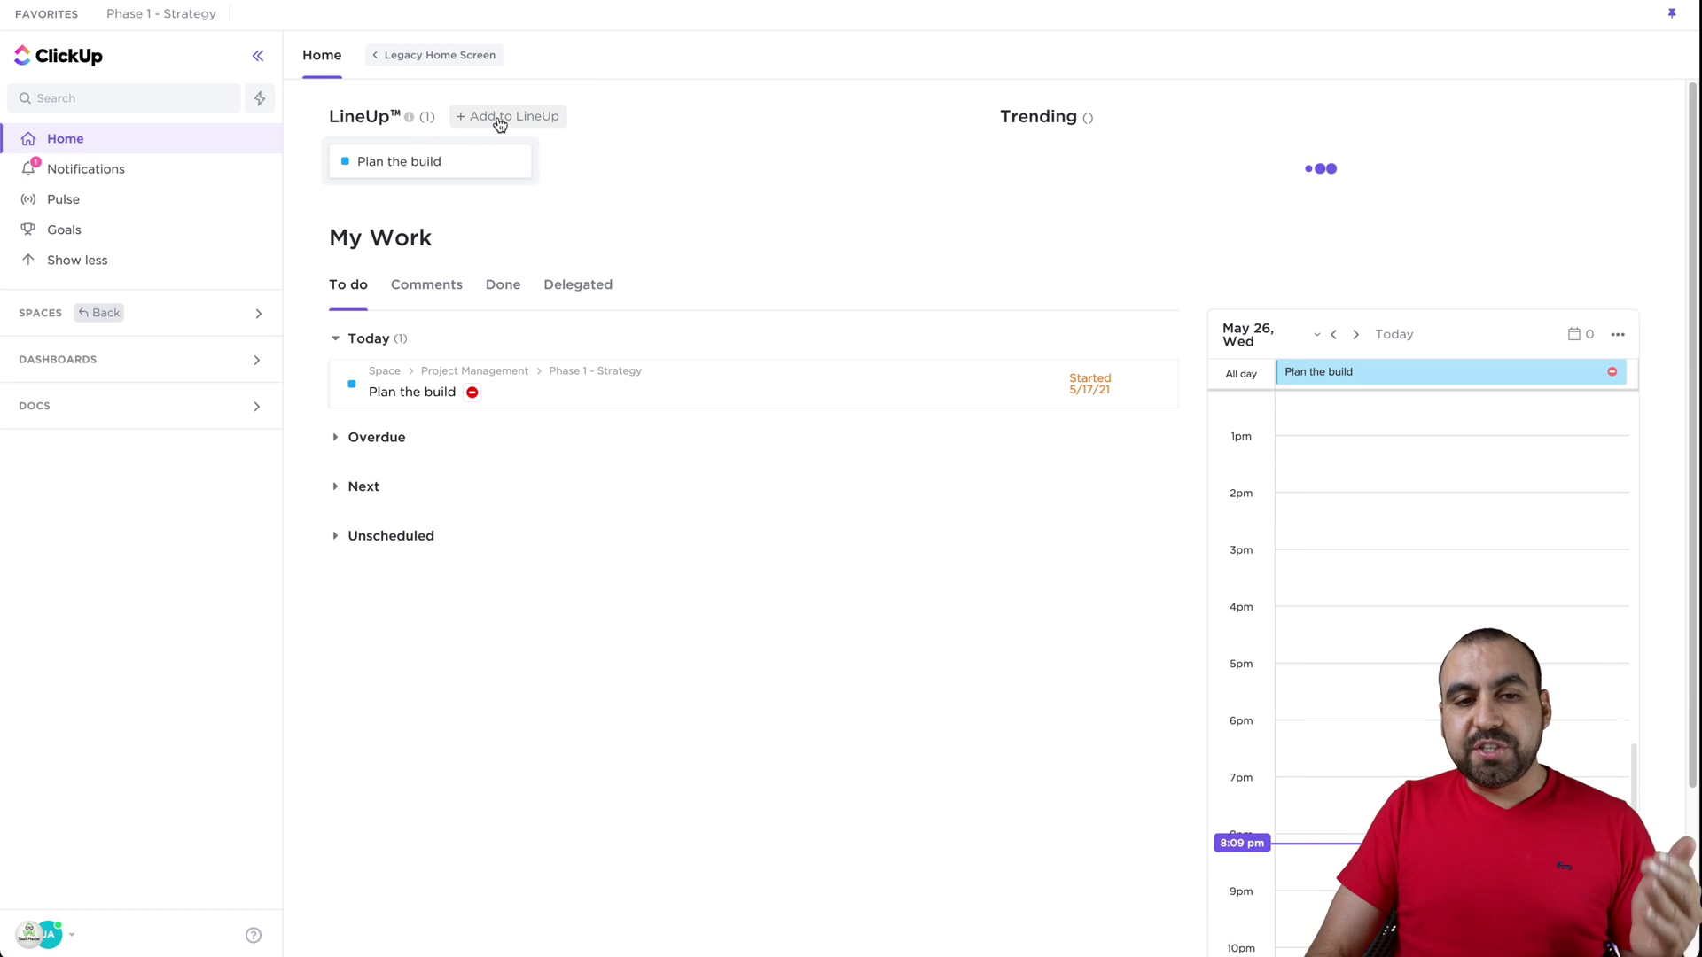
# Add 'Win contract with an excellent proposal' from Recent to the LineUp
pyautogui.click(498, 121)
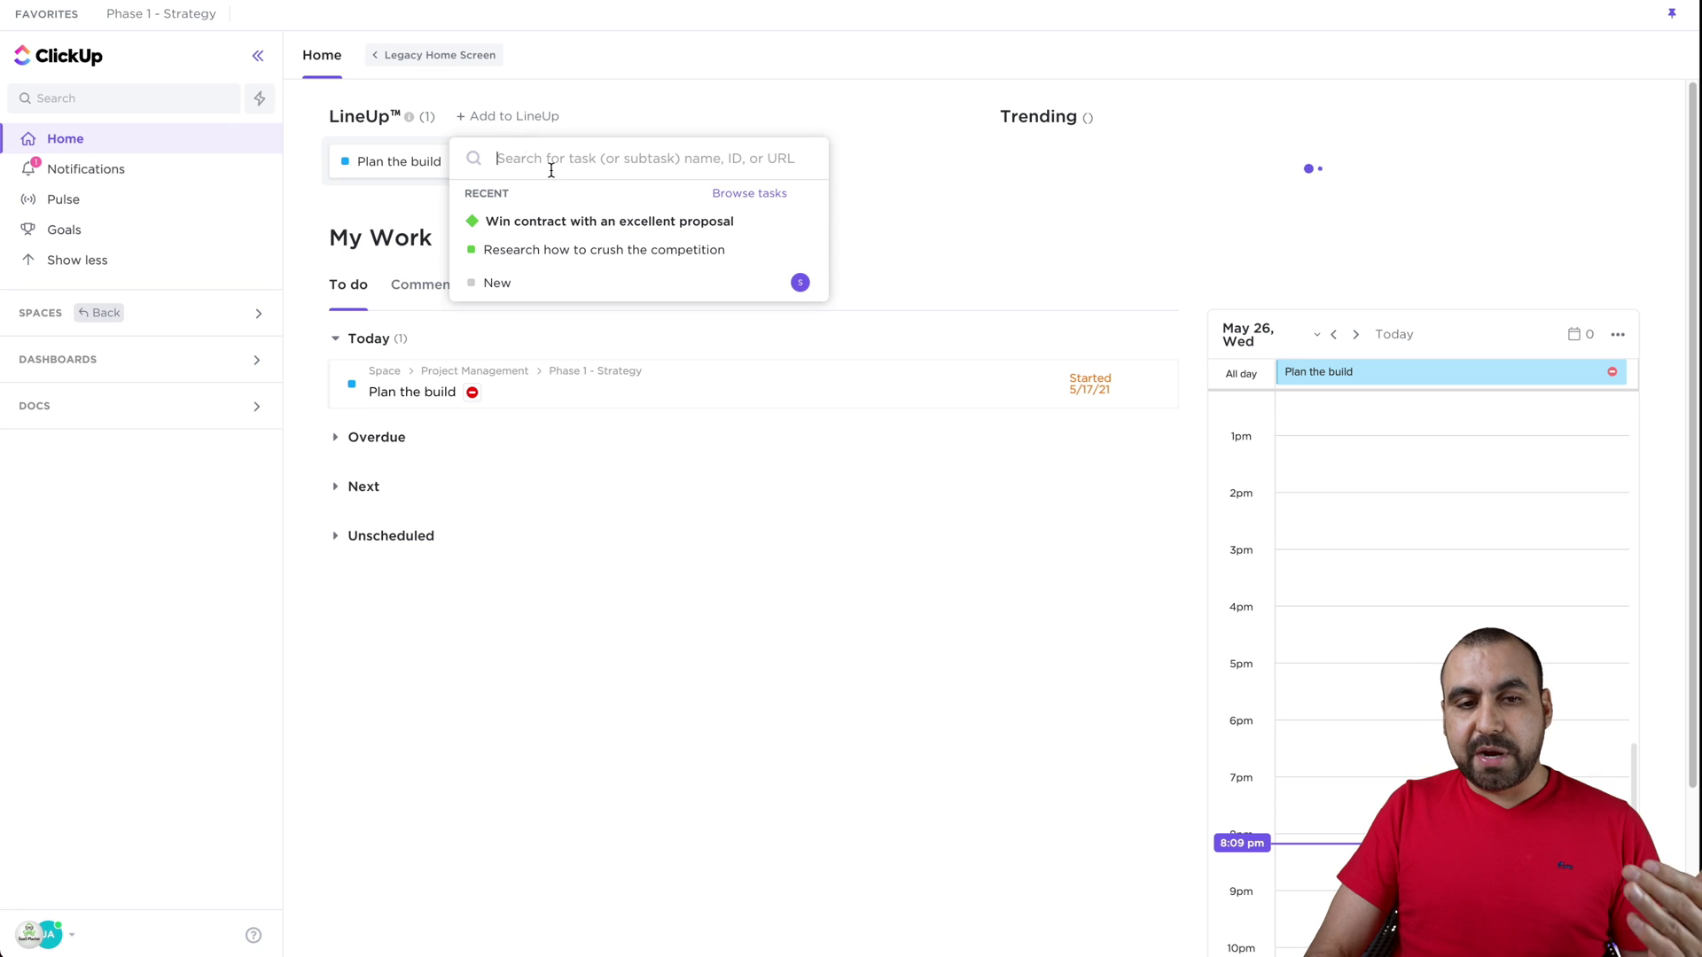
pyautogui.click(572, 223)
pyautogui.click(1150, 205)
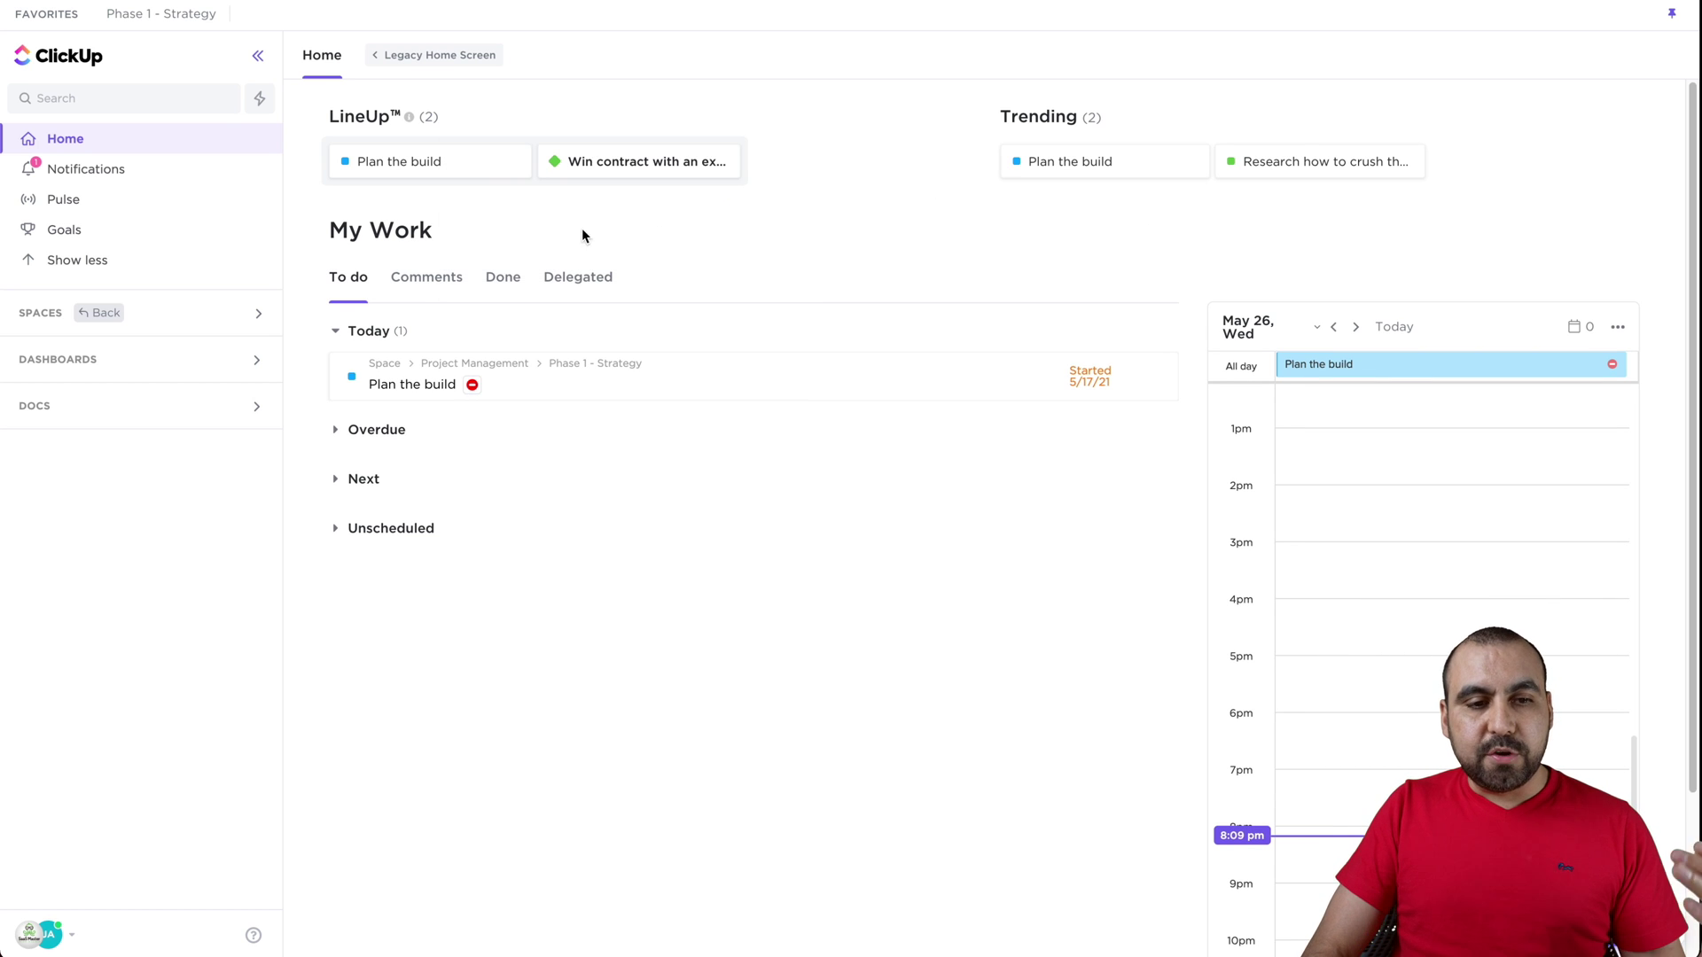
# Browse the My Work tabs for assigned comments, delegated work and to-dos
pyautogui.click(429, 280)
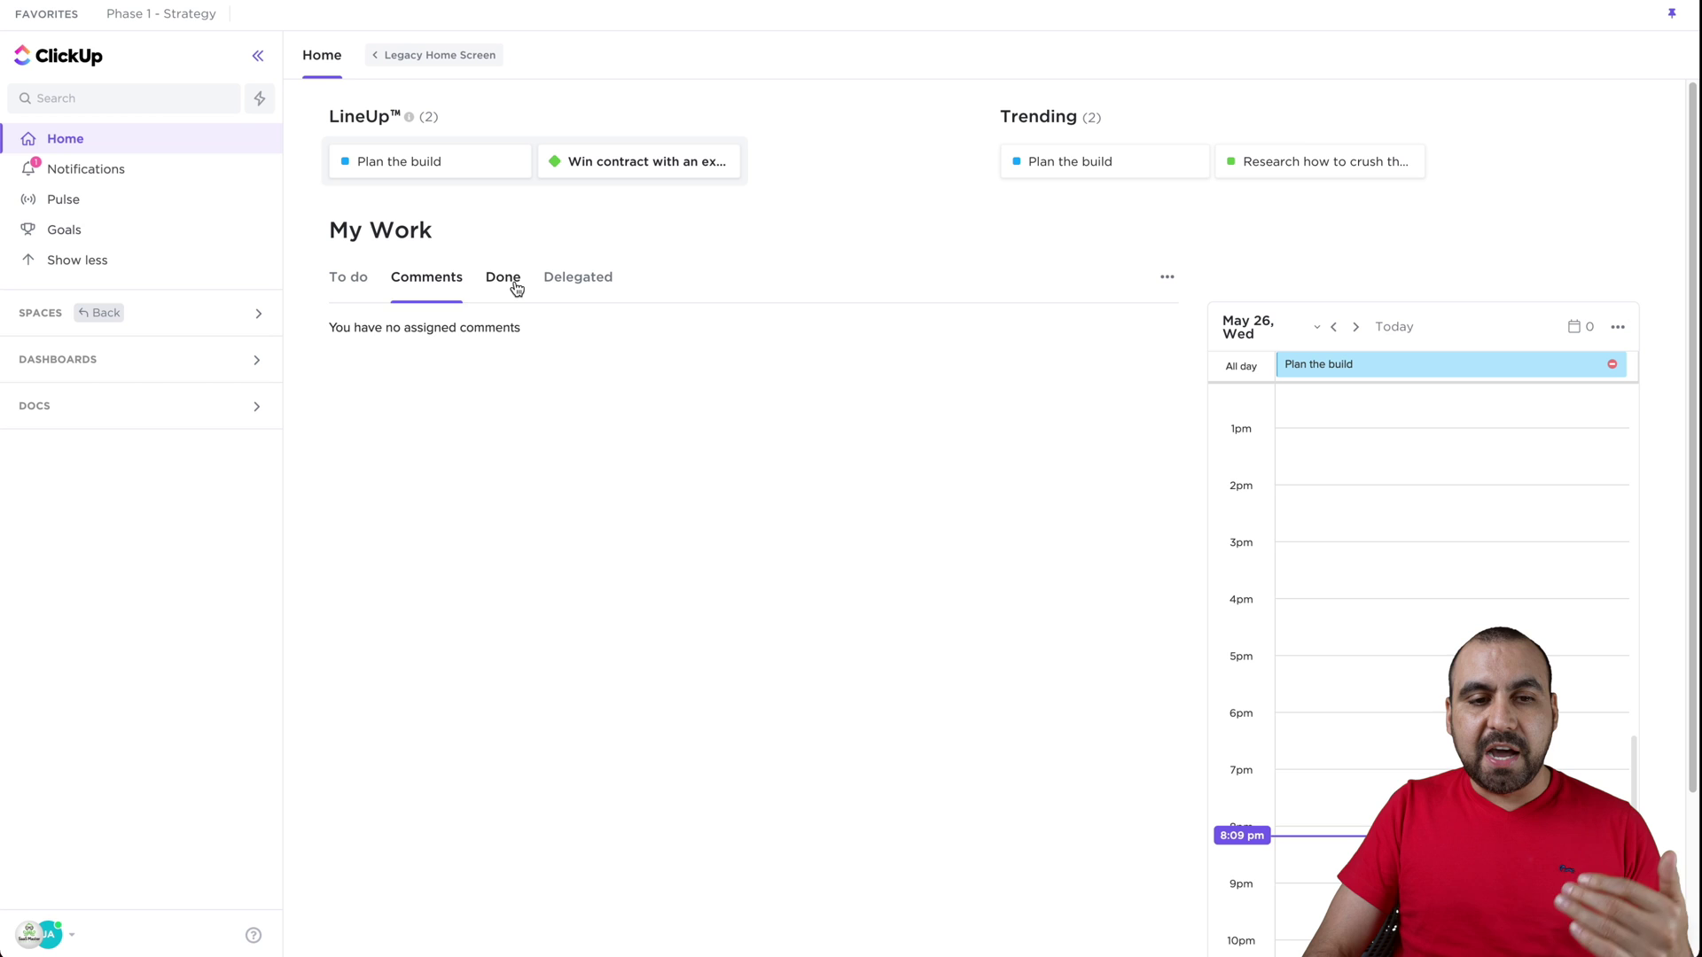
pyautogui.click(577, 280)
pyautogui.click(357, 285)
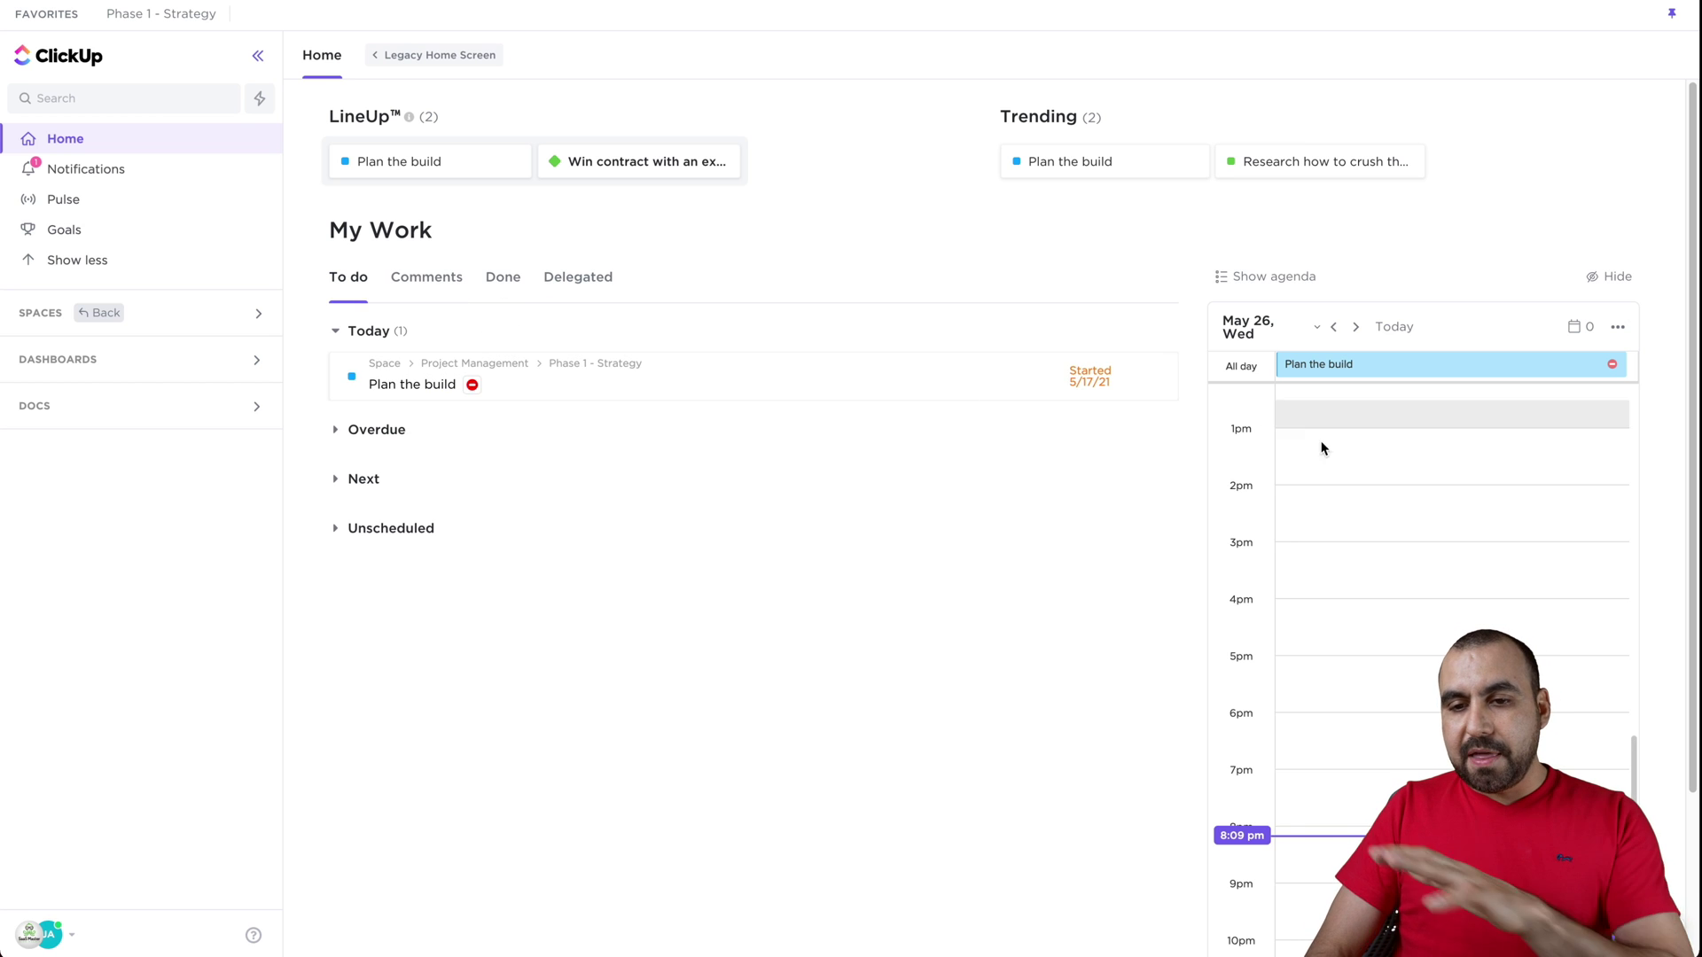
pyautogui.scroll(-2, 1321, 447)
pyautogui.scroll(6, 1291, 577)
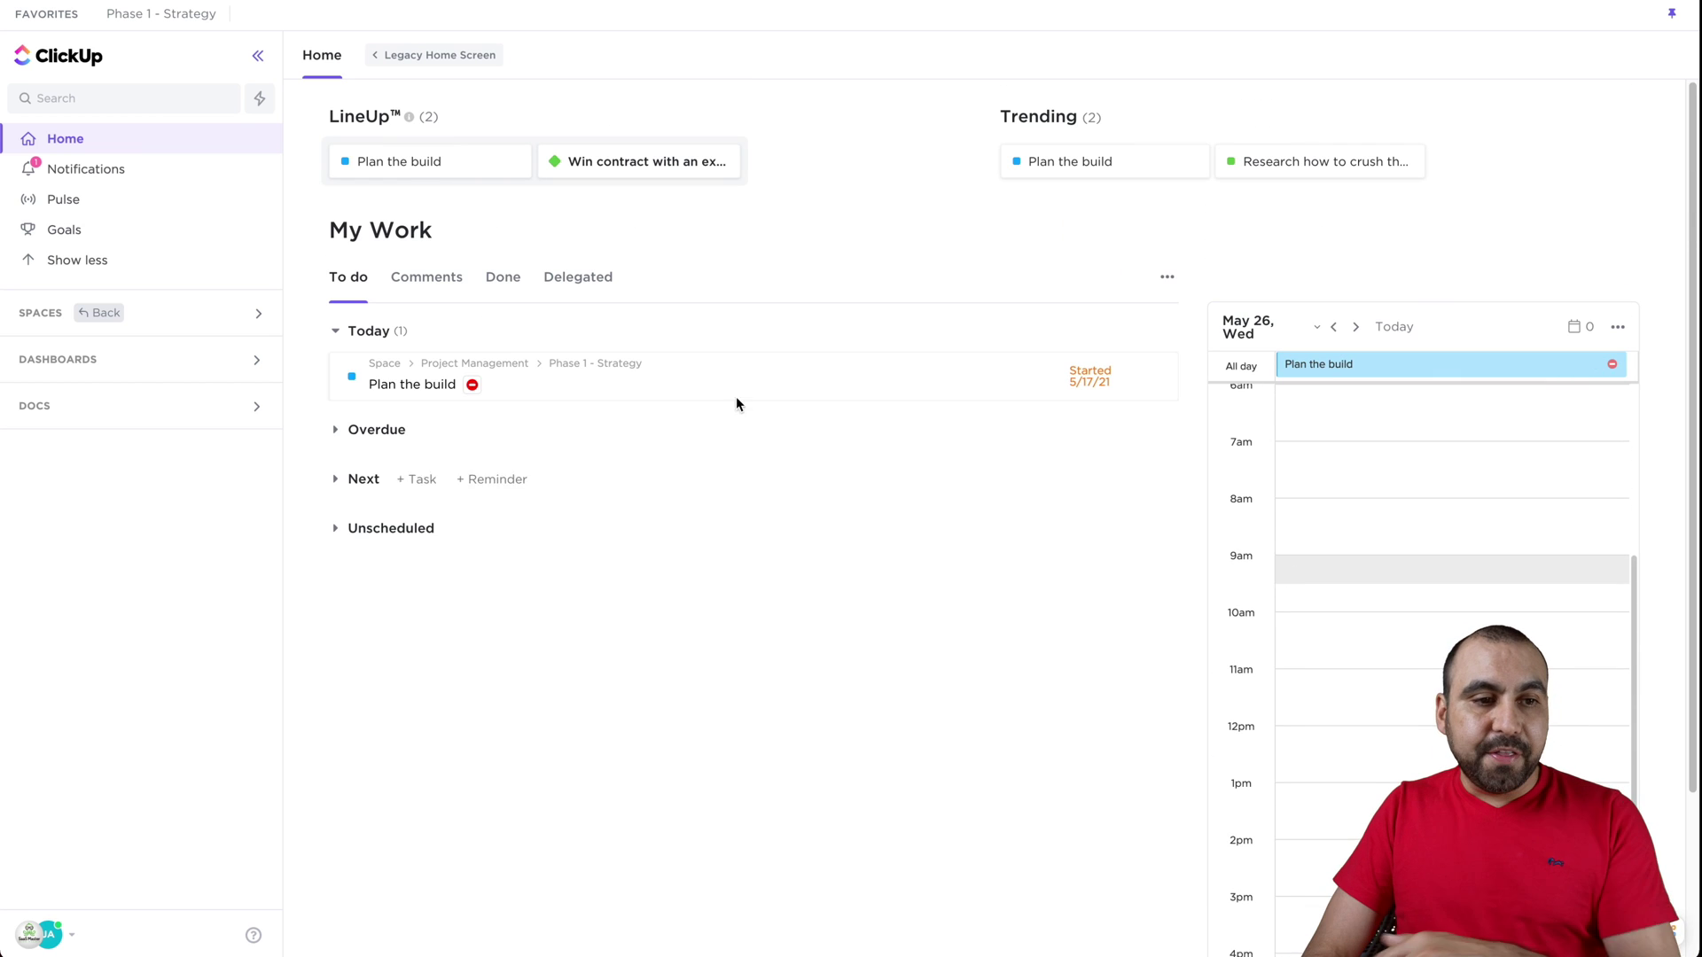
# Check the notifications feed, then view Pulse showing one person online
pyautogui.click(105, 171)
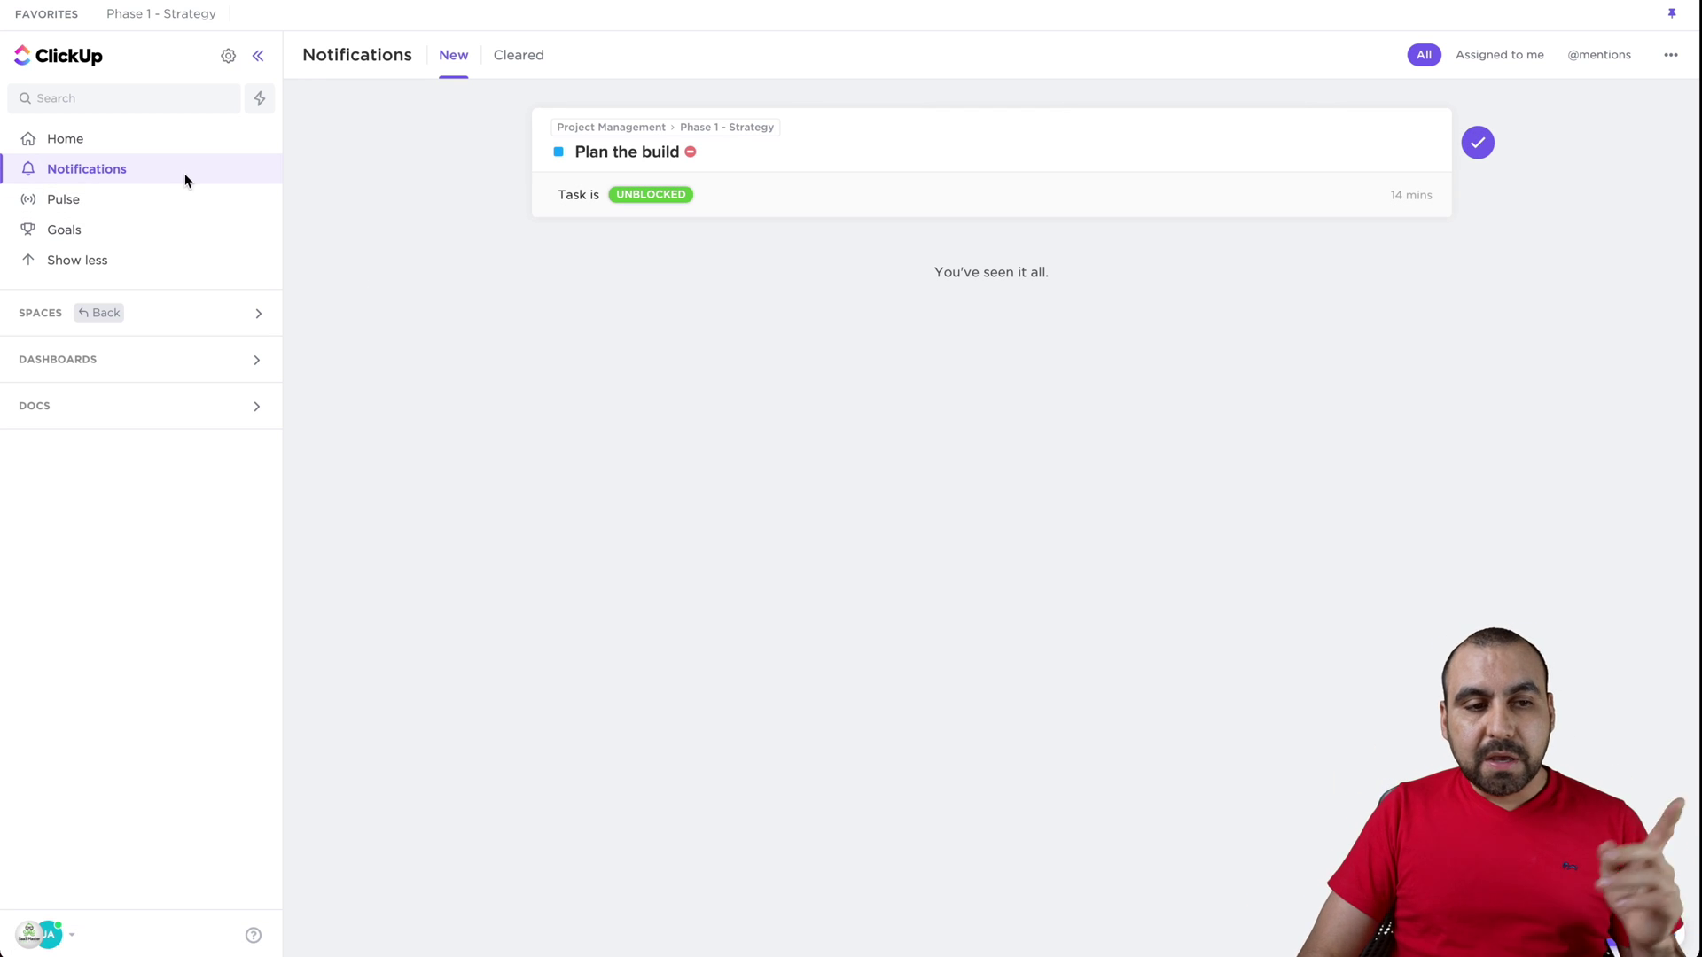
pyautogui.click(184, 199)
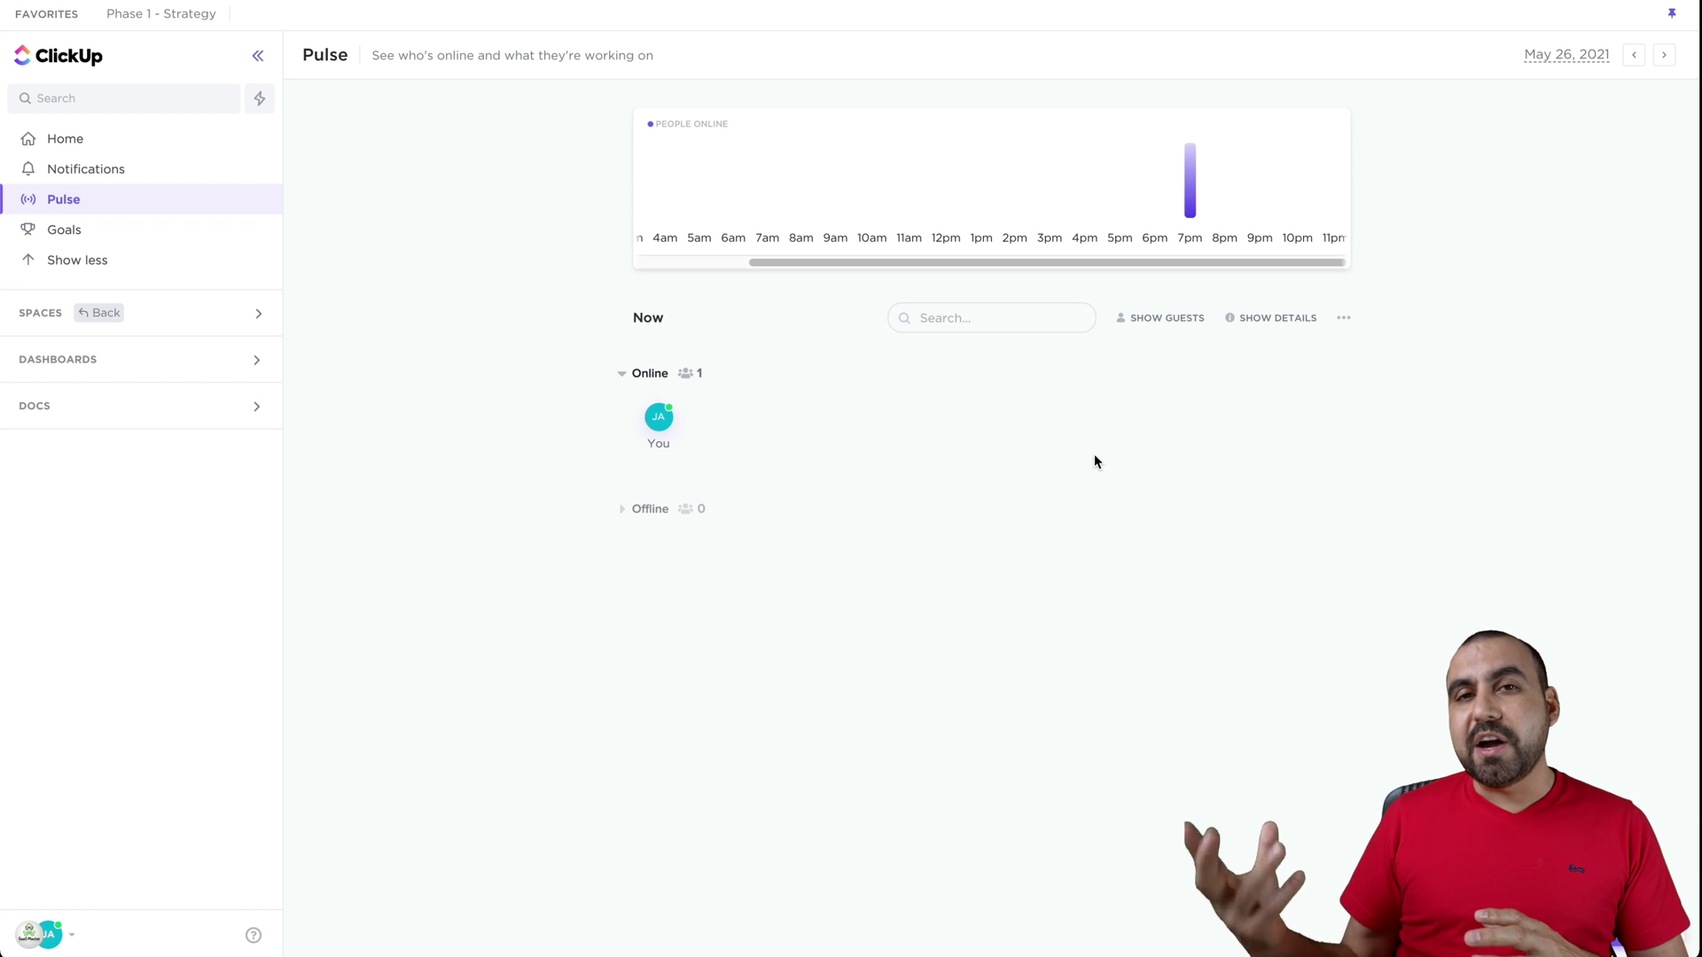
# View the Finish videos goal, preview the new-goal form without saving, and expand Spaces
pyautogui.click(118, 228)
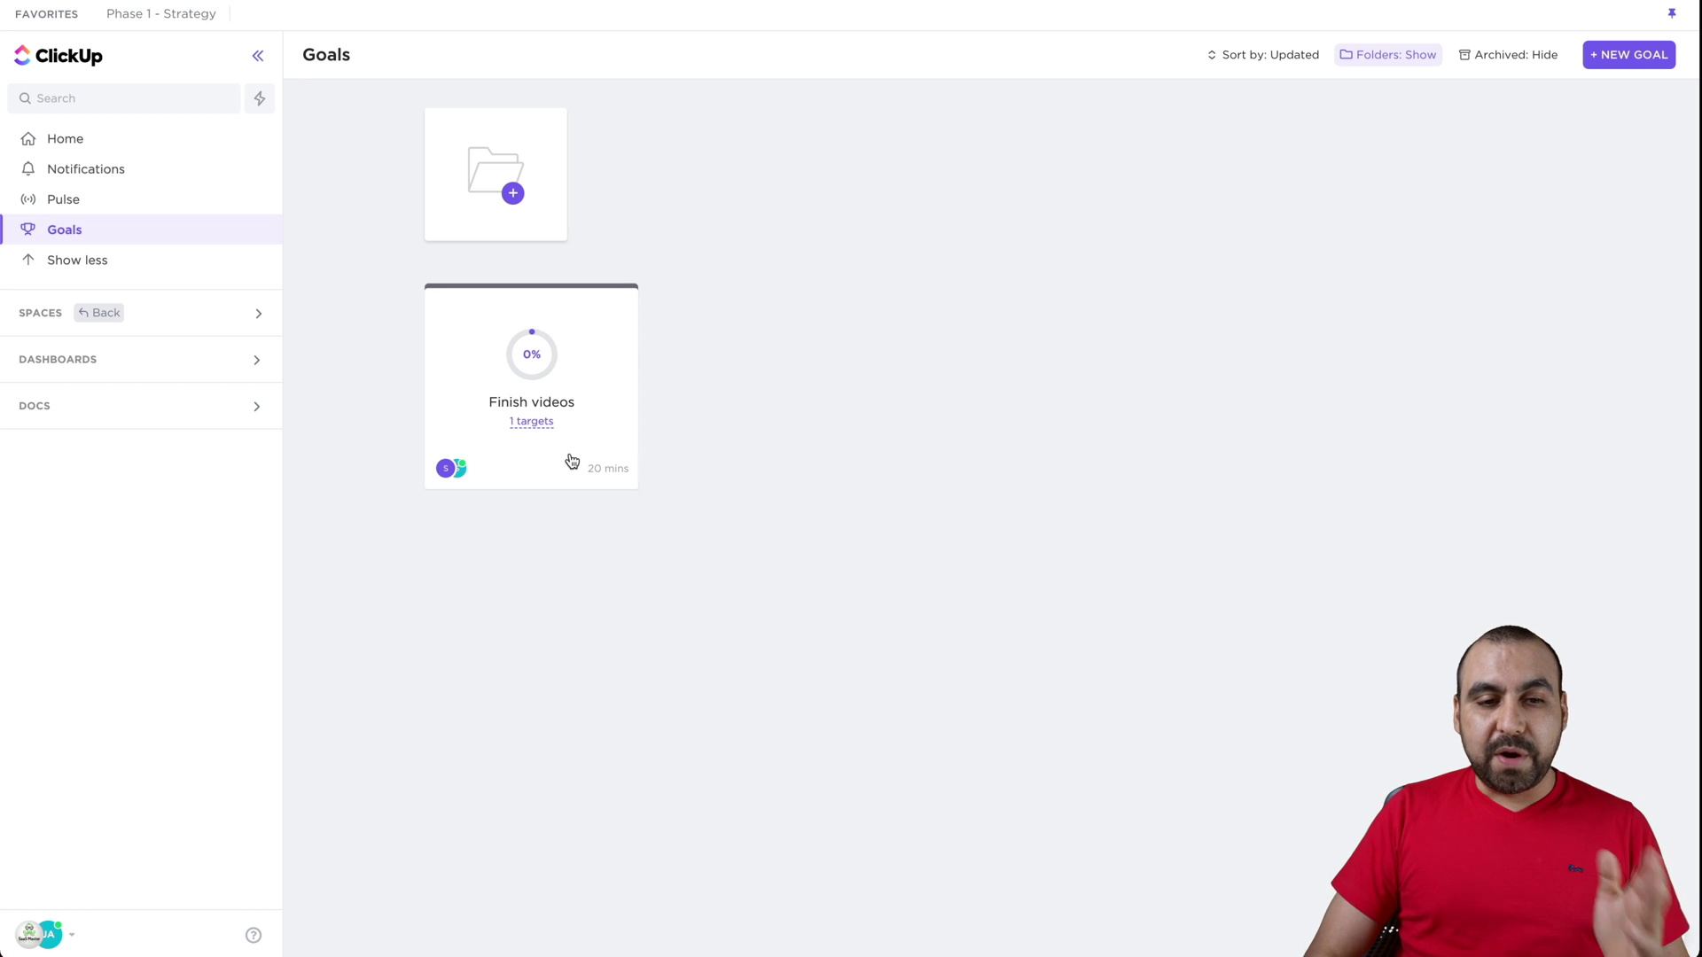
pyautogui.click(1613, 55)
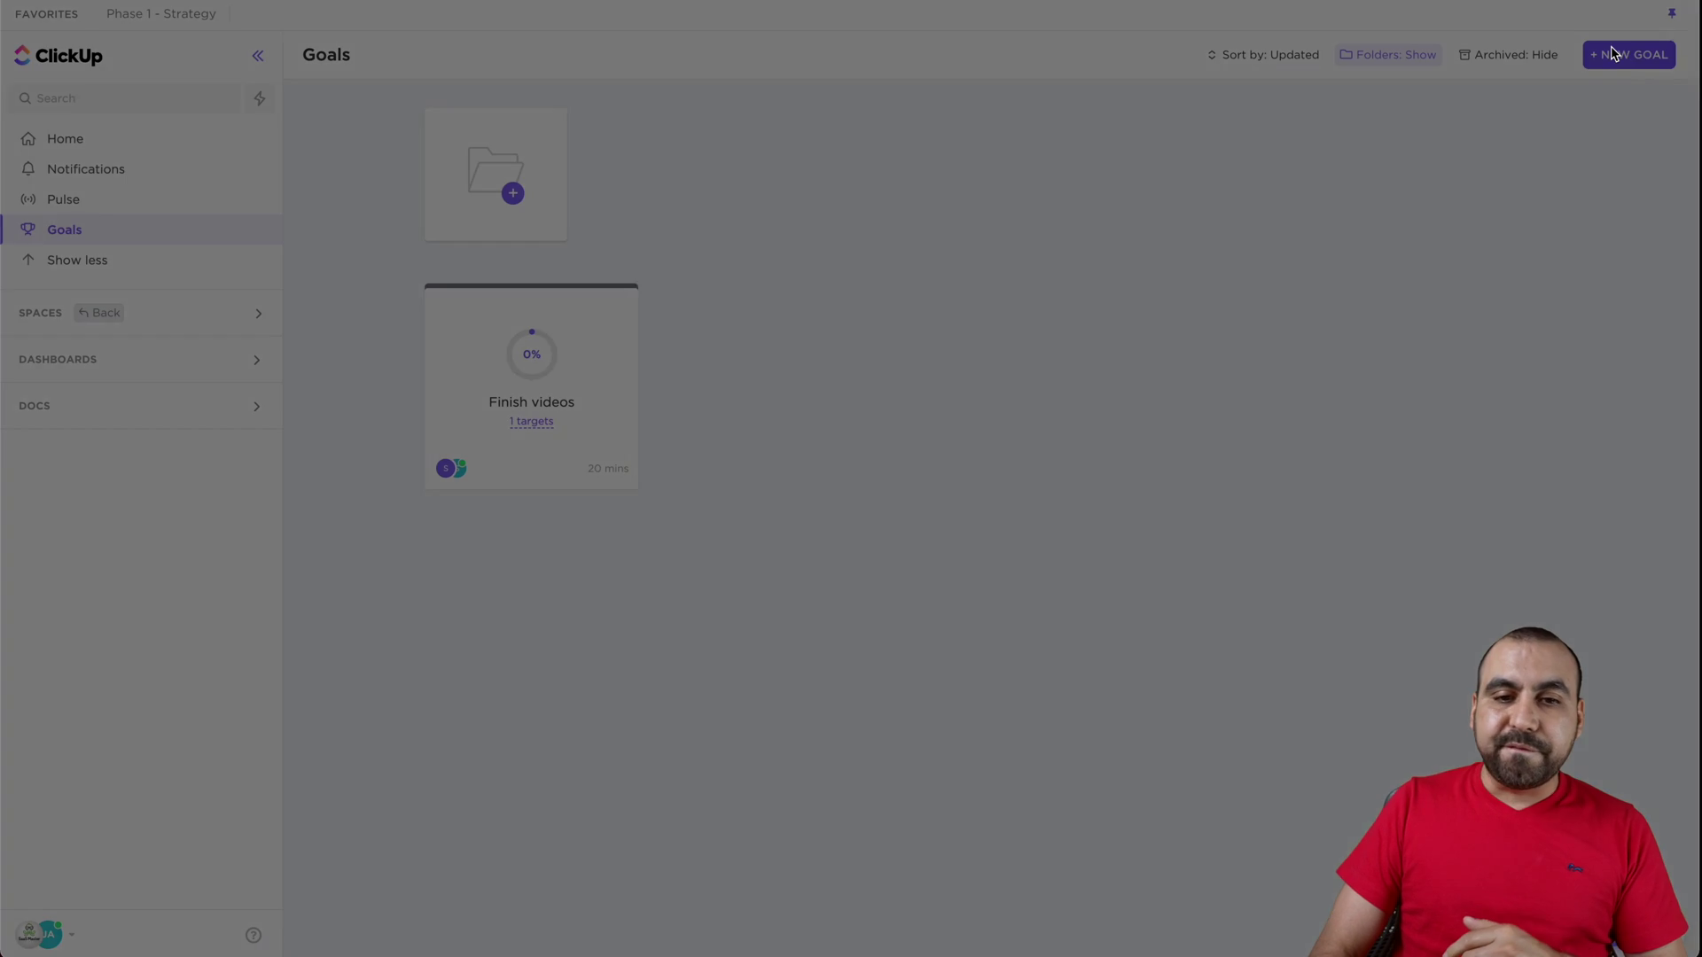
pyautogui.scroll(-10, 413, 558)
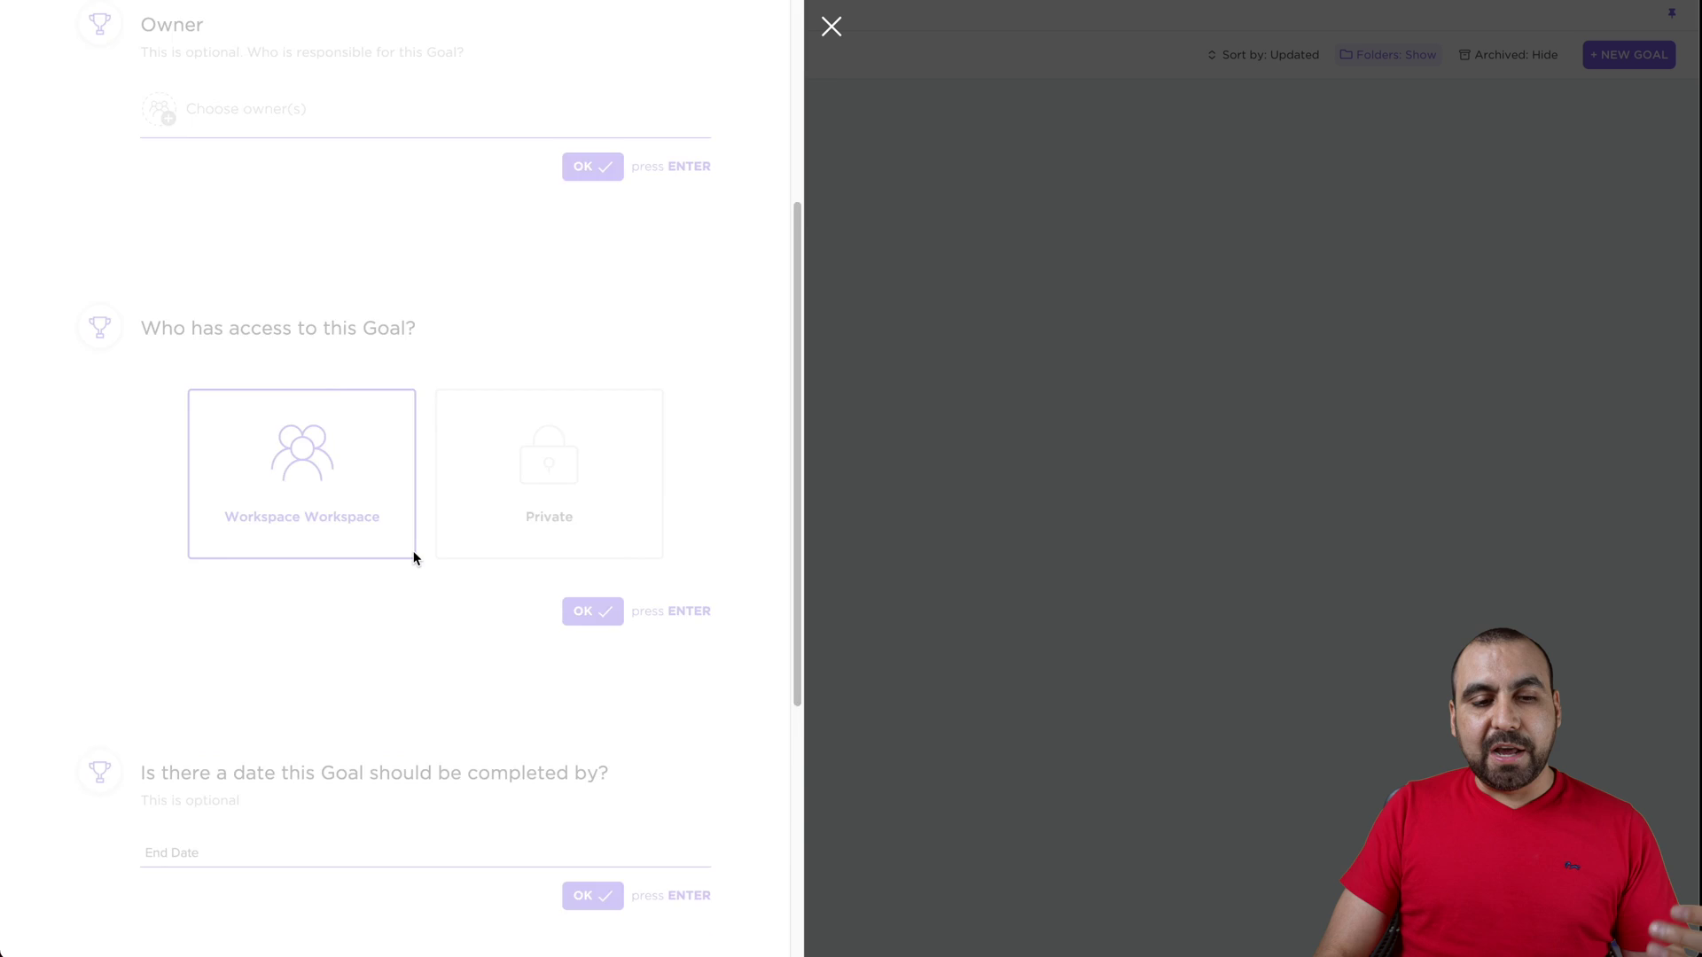
pyautogui.scroll(9, 413, 559)
pyautogui.click(831, 27)
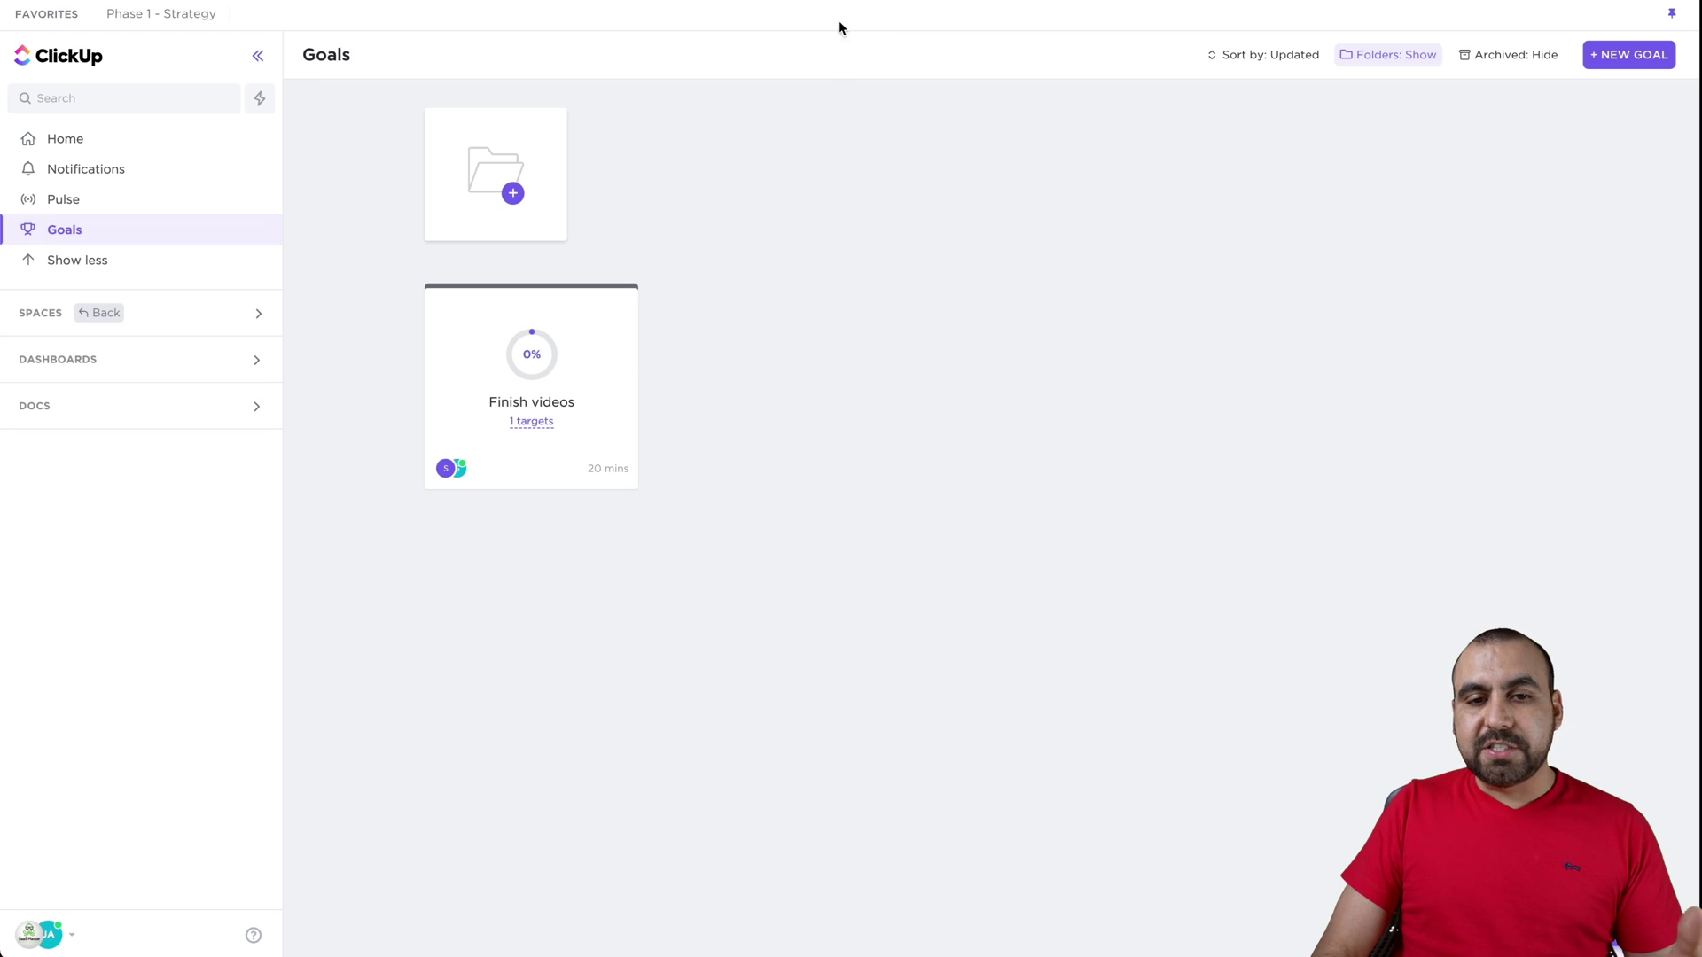
pyautogui.click(157, 314)
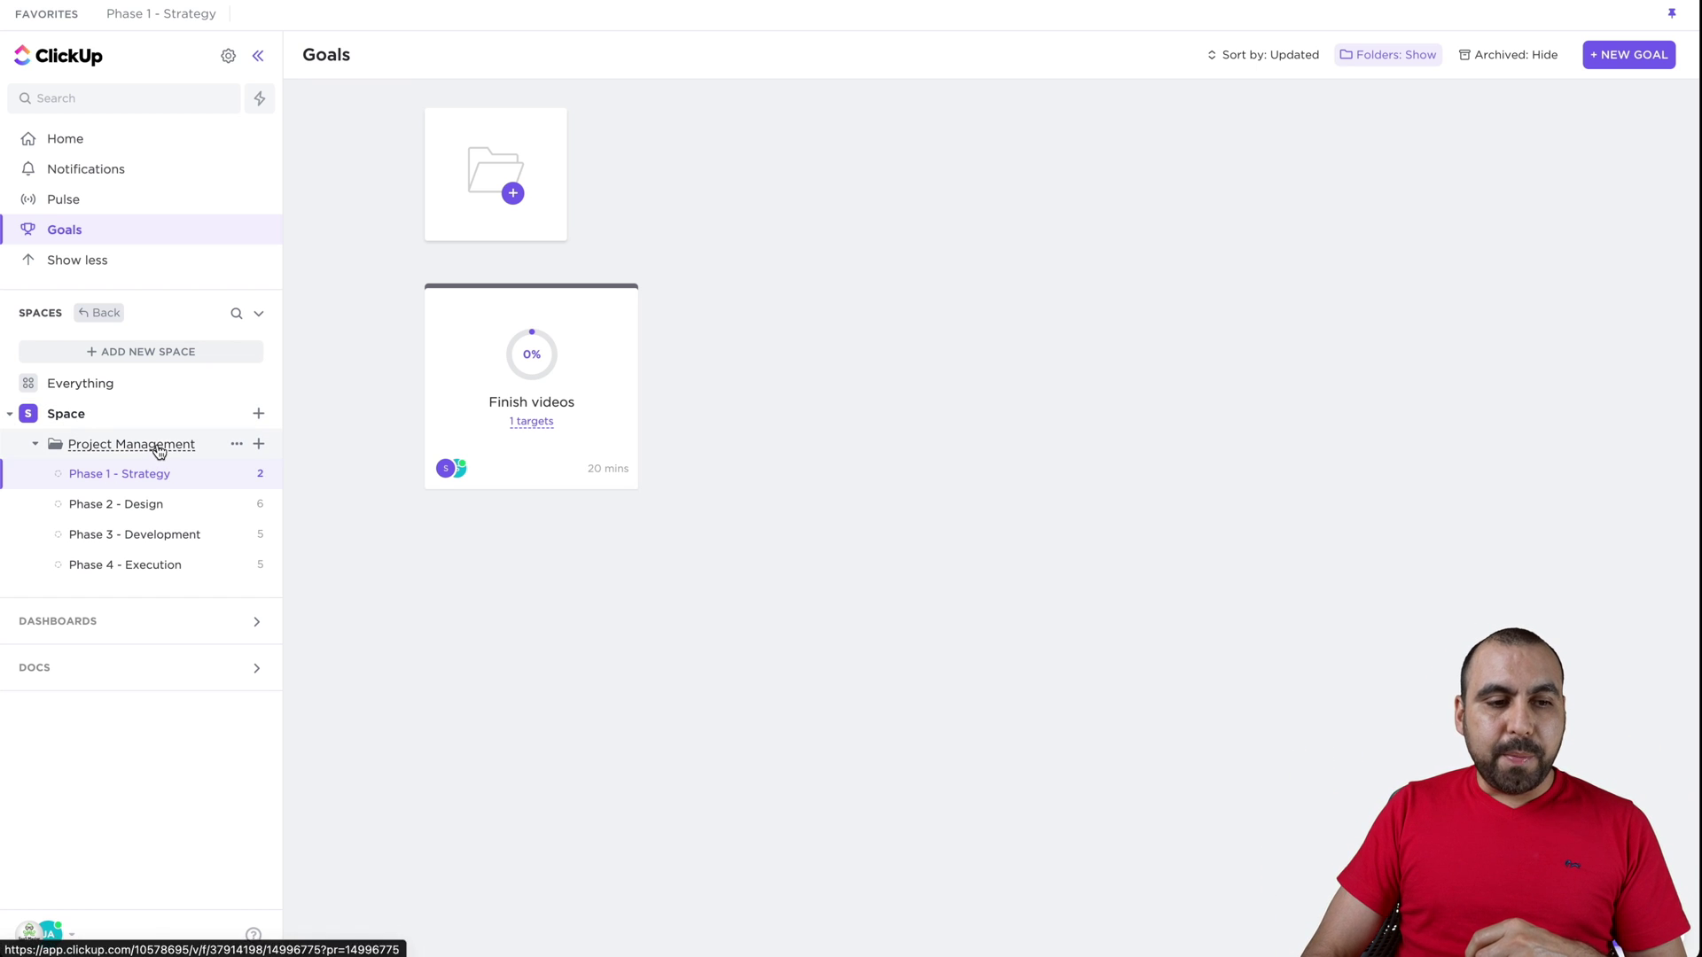
# Open Phase 1 - Strategy and cycle through Board, Box, then the DIVI VIDEOS Google Sheets view
pyautogui.click(155, 482)
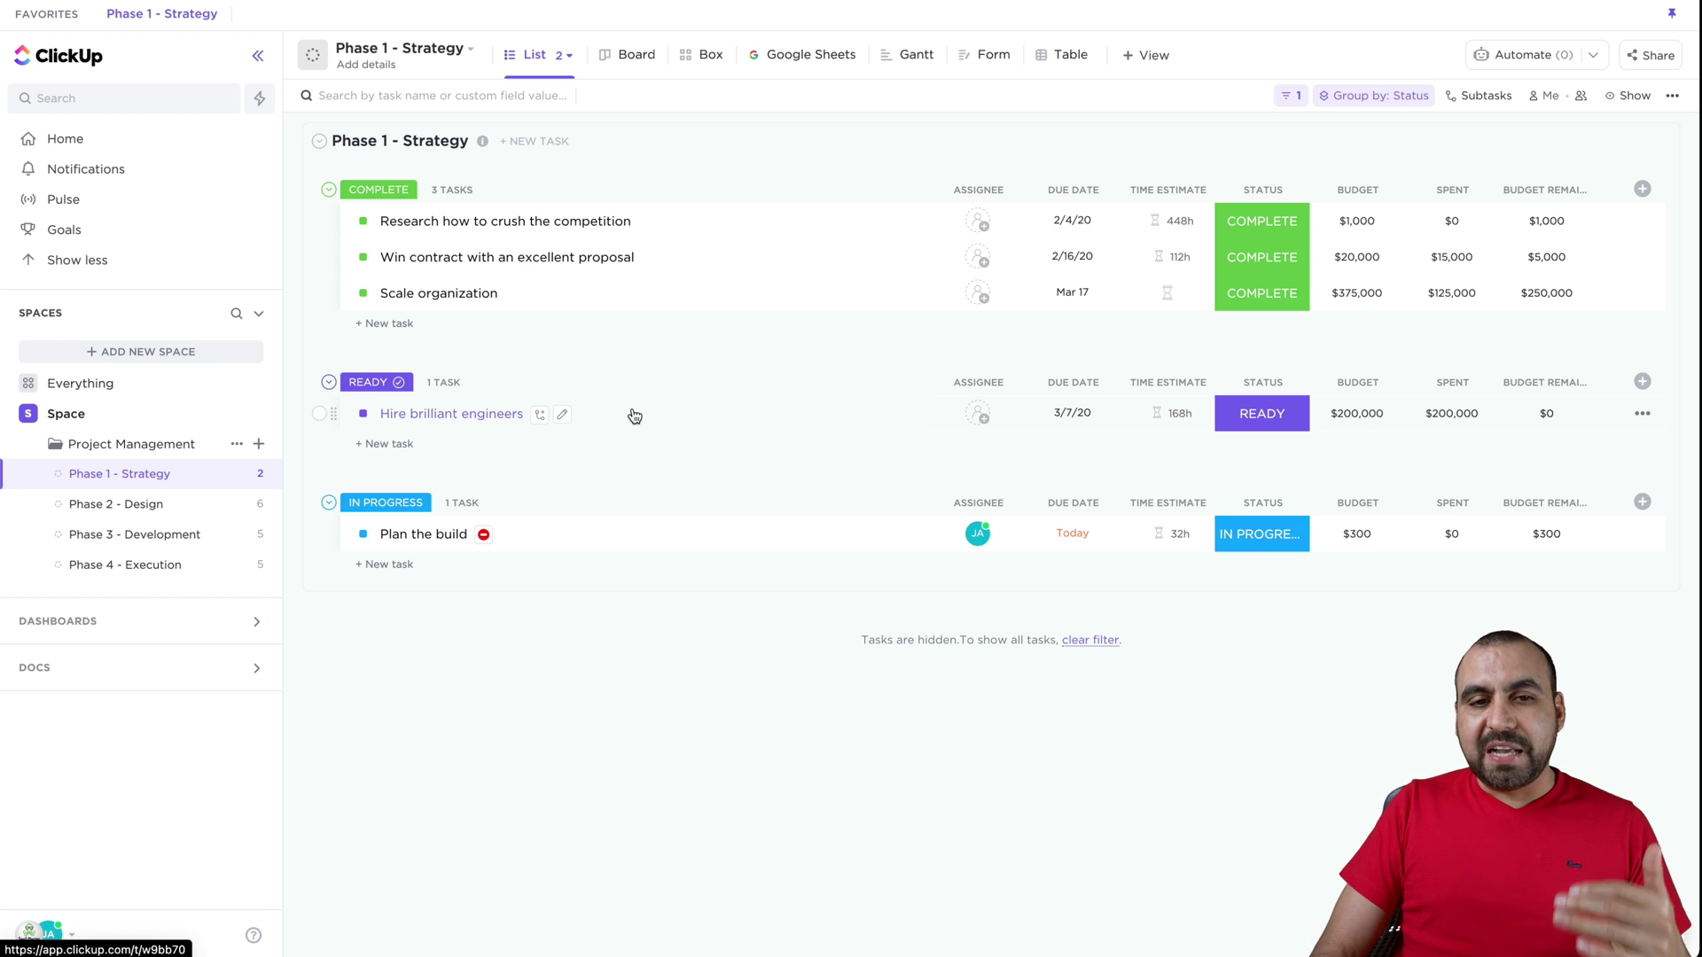
pyautogui.click(634, 62)
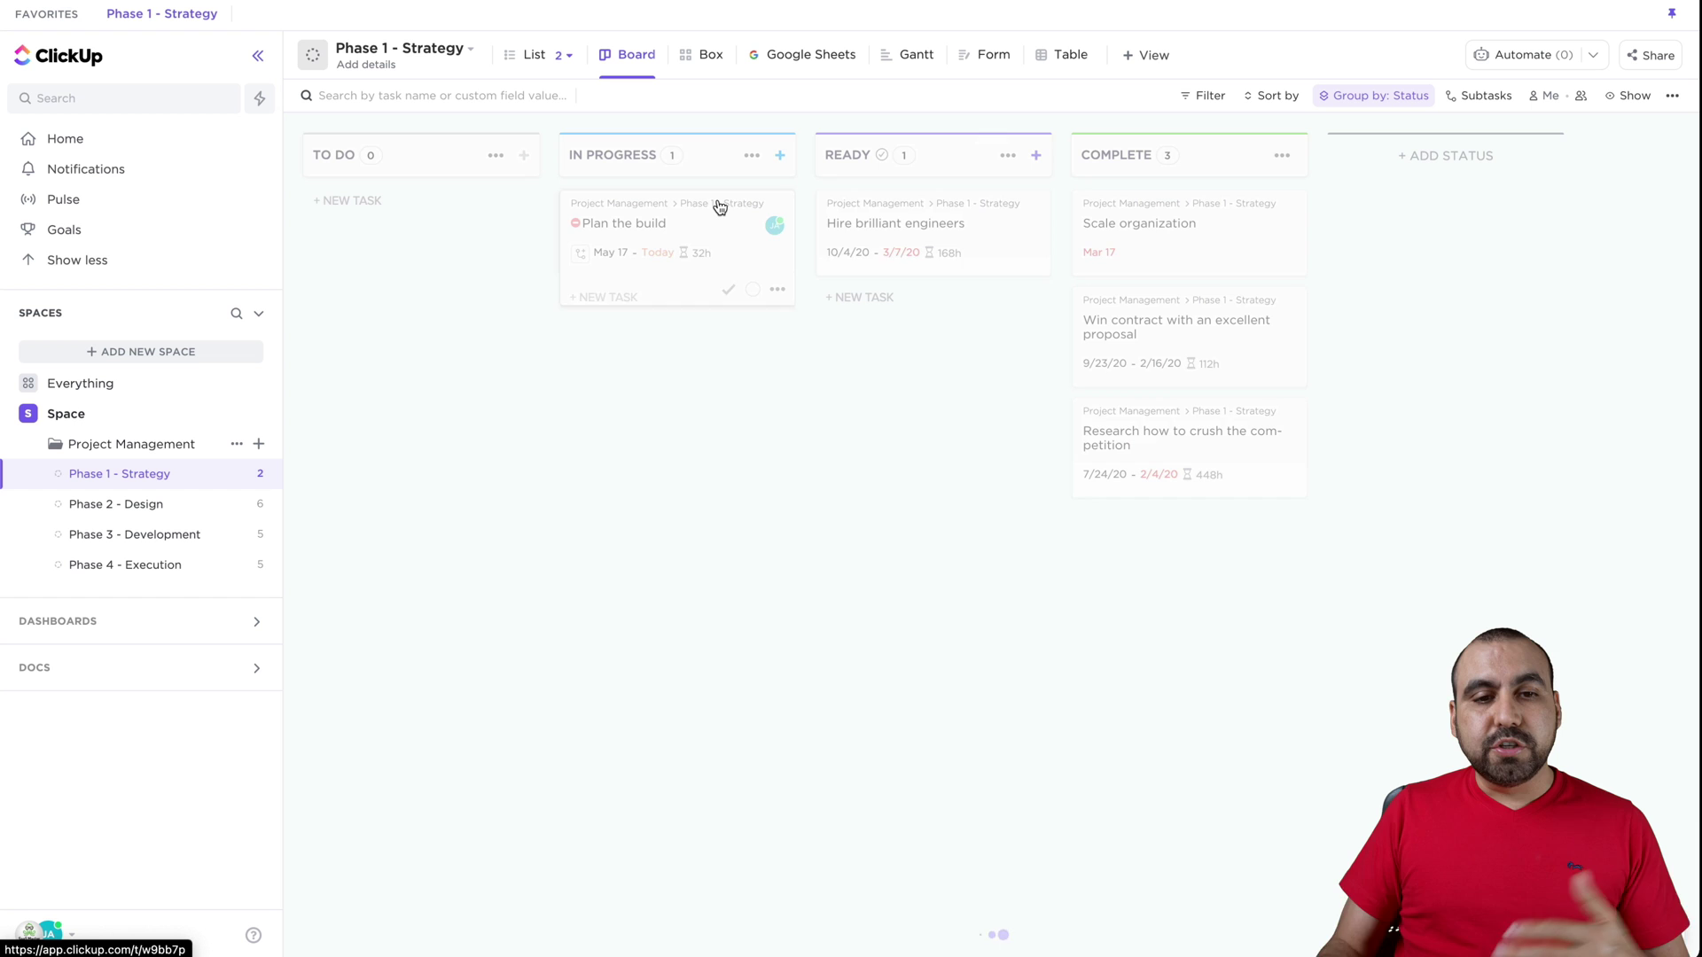
pyautogui.click(700, 55)
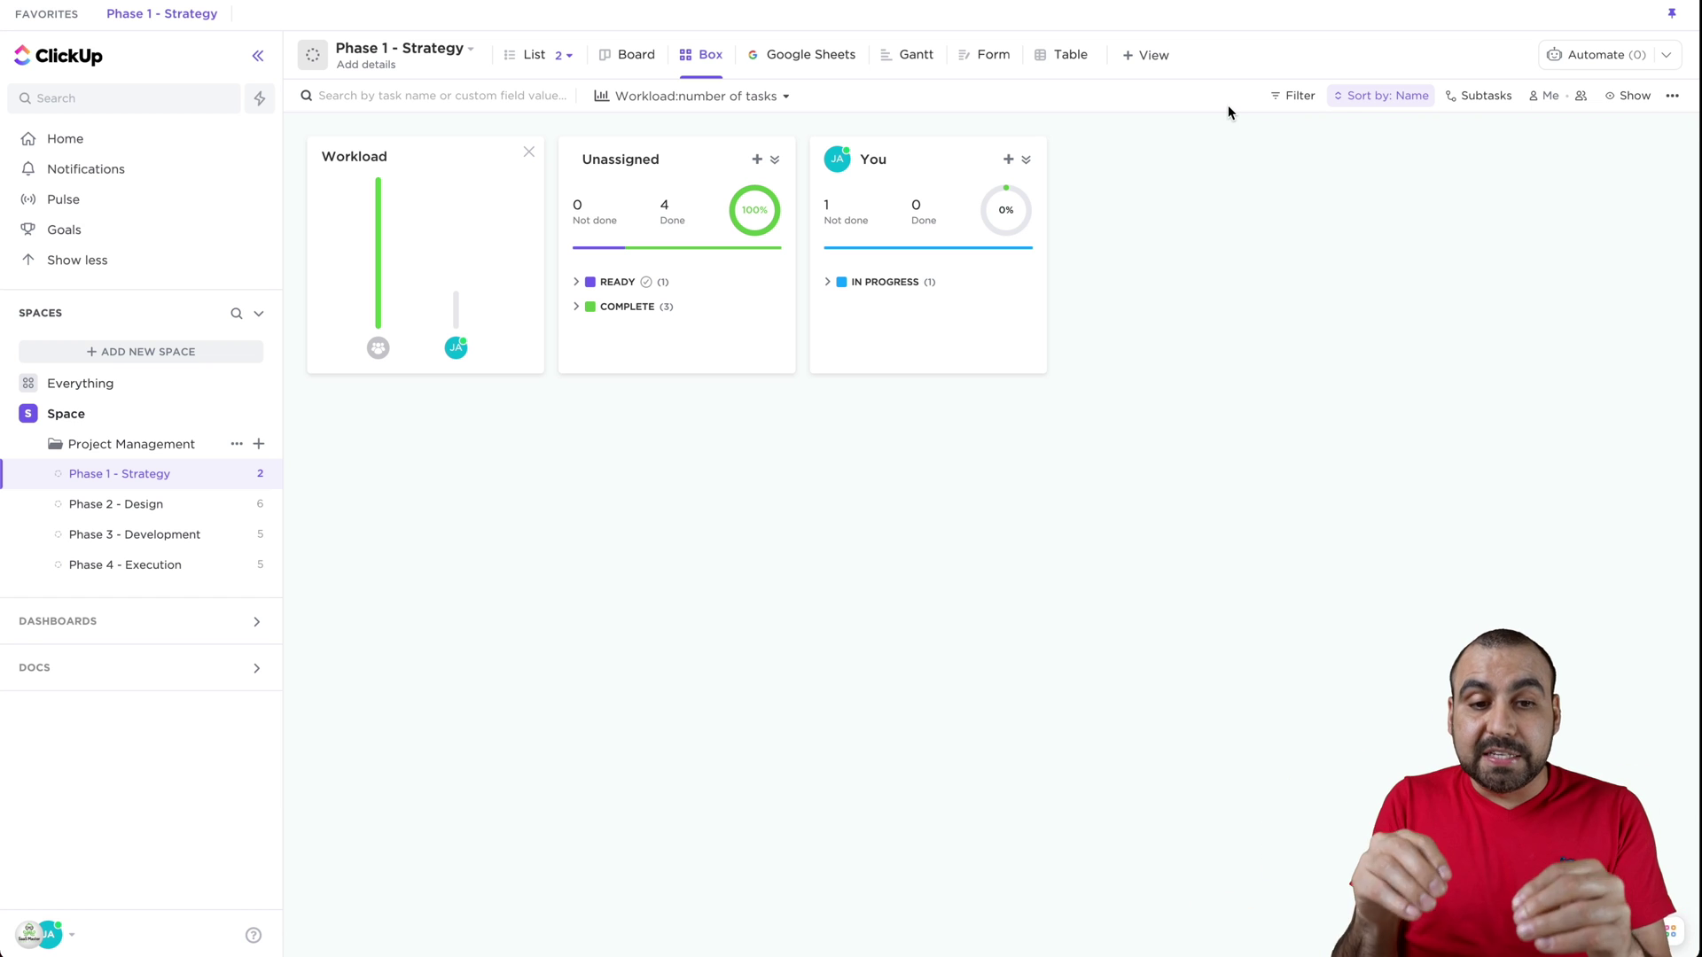
pyautogui.click(836, 55)
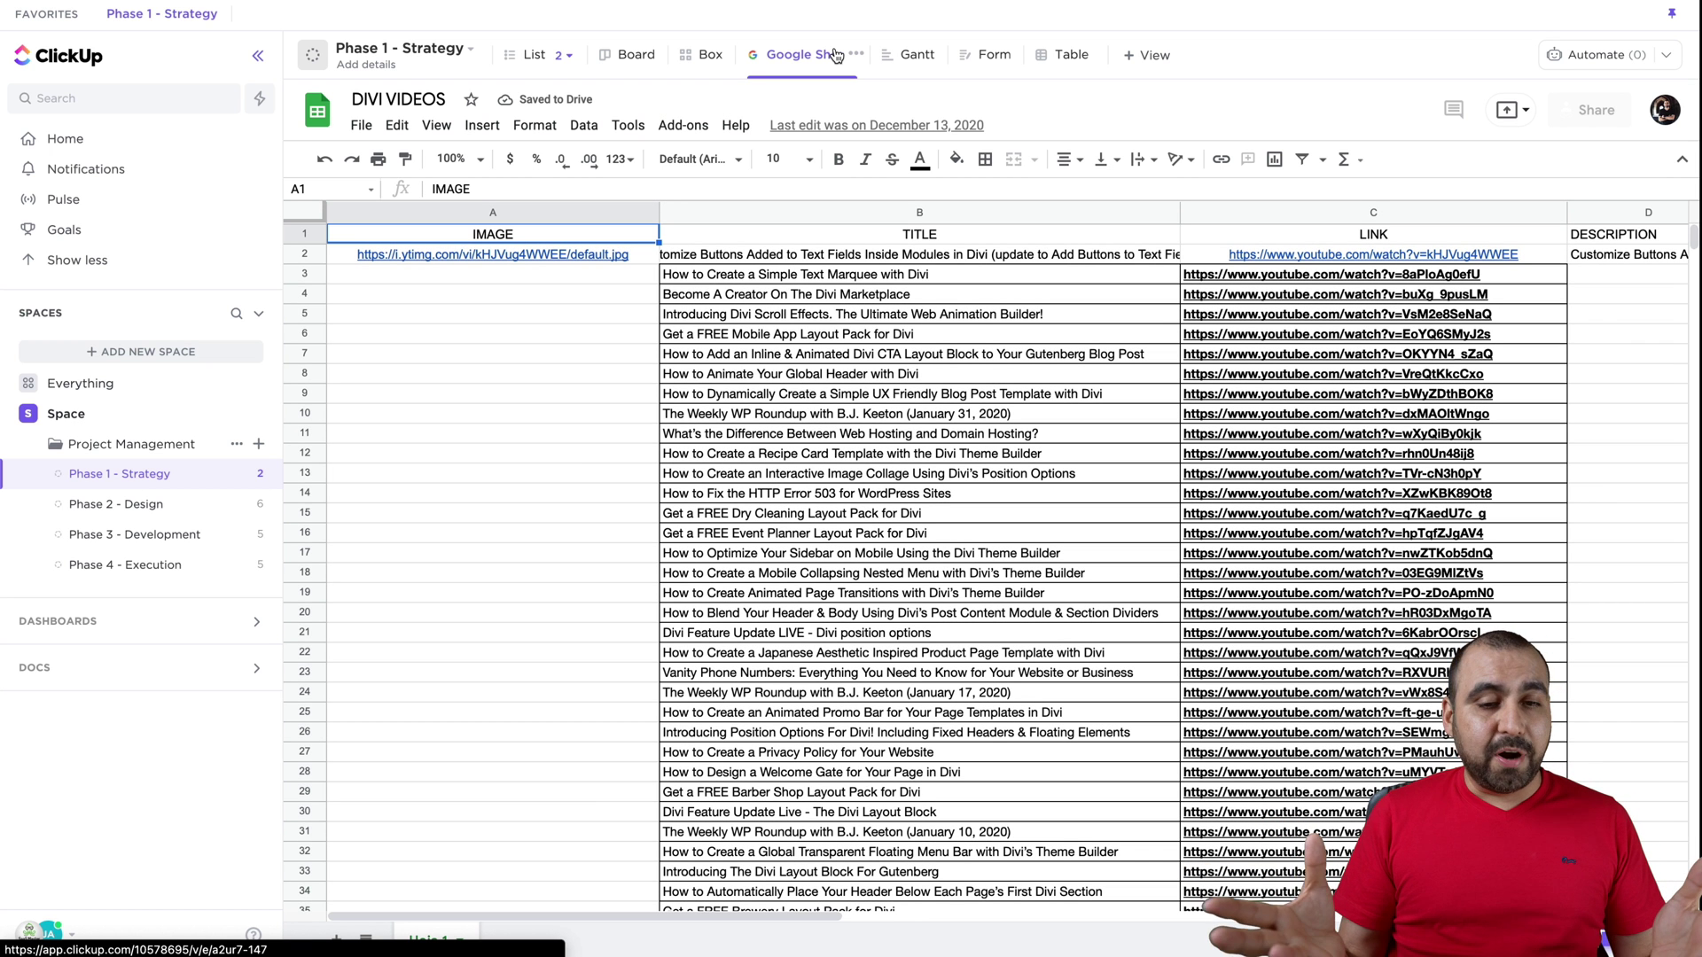
pyautogui.click(554, 409)
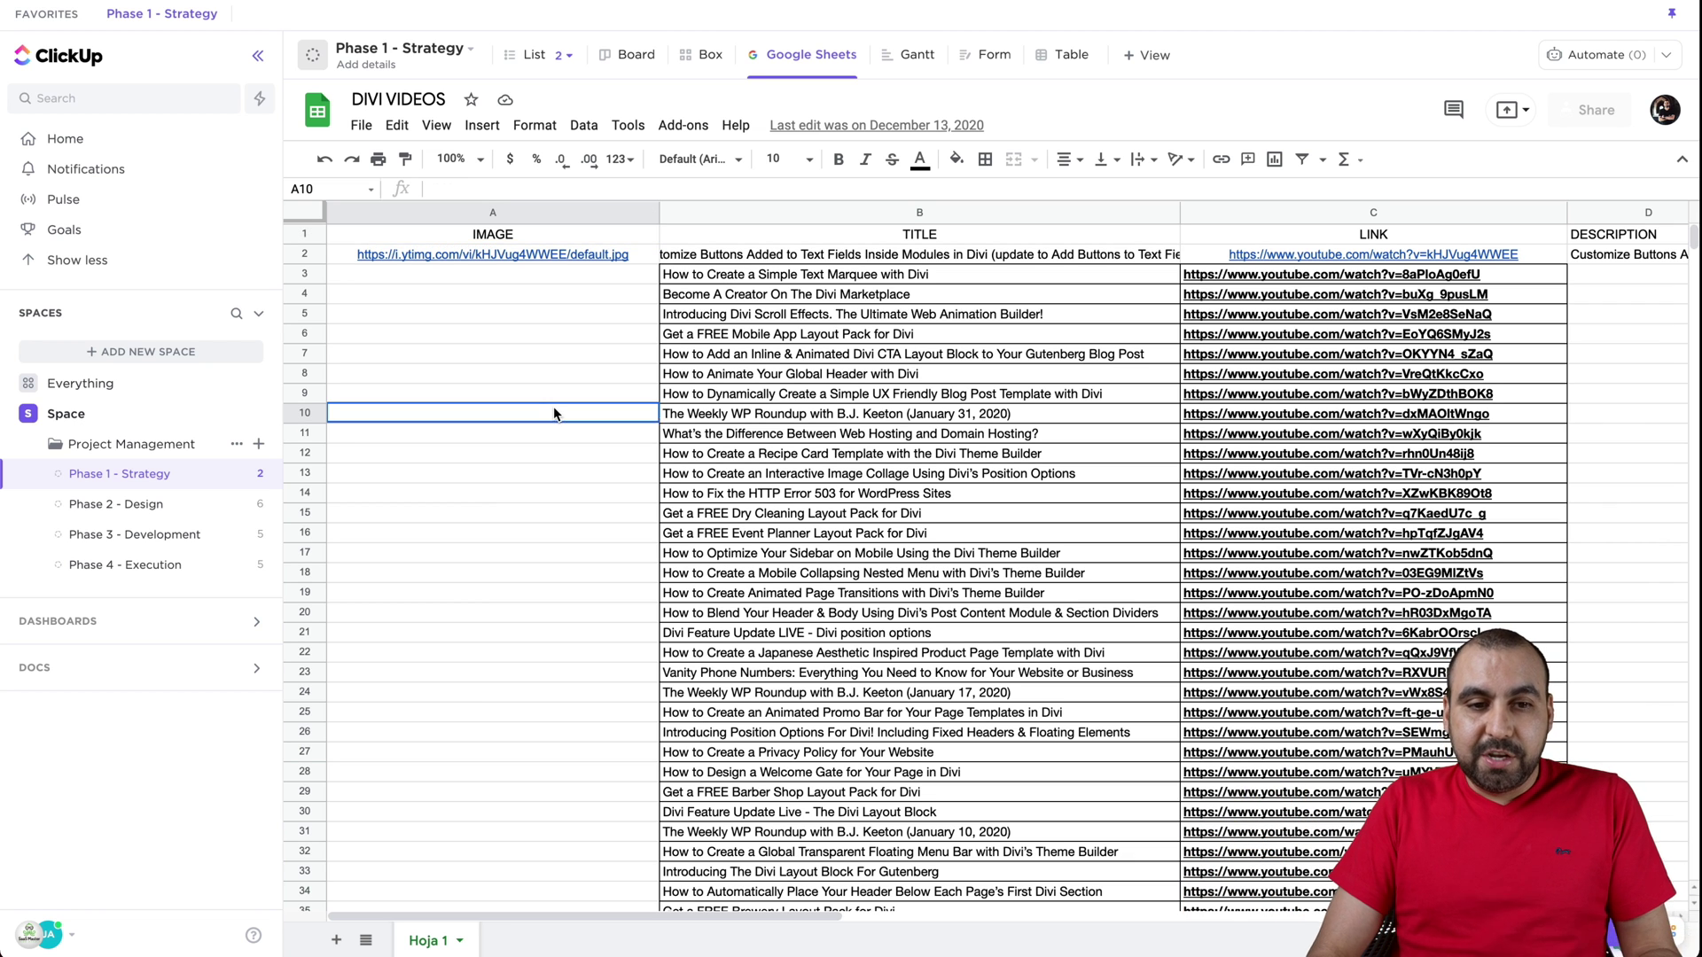
pyautogui.click(762, 417)
pyautogui.click(614, 443)
pyautogui.write('xfgfxg')
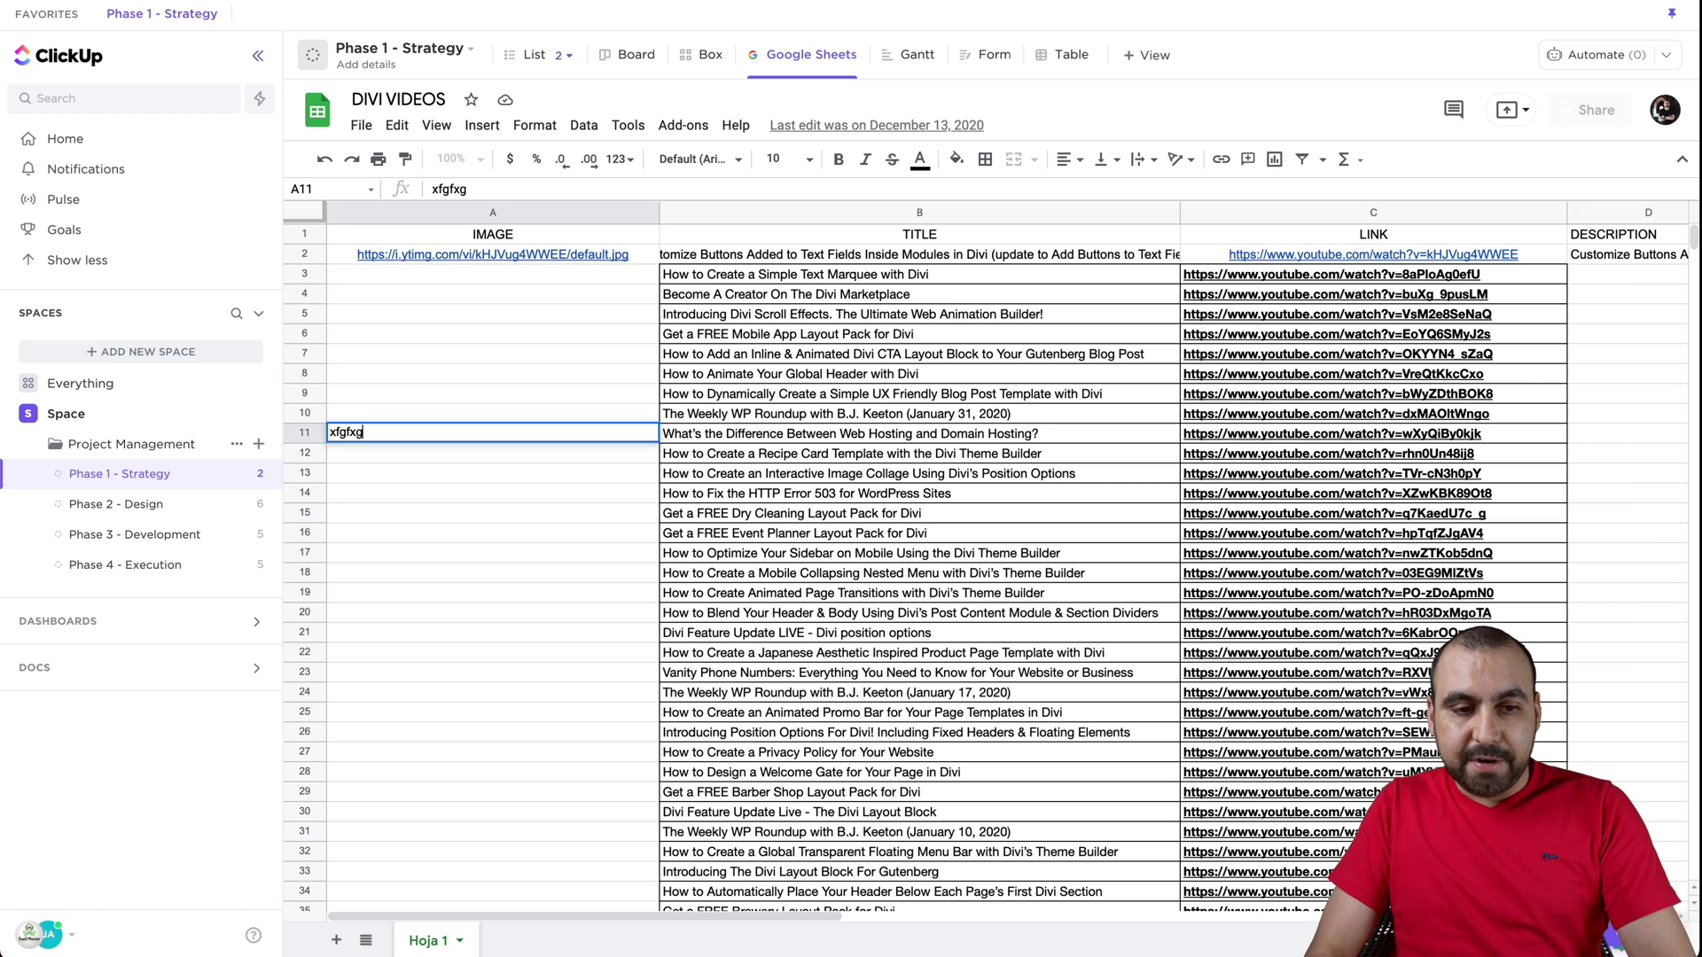
pyautogui.press('BackSpace')
pyautogui.press('BackSpace')
pyautogui.press('BackSpace')
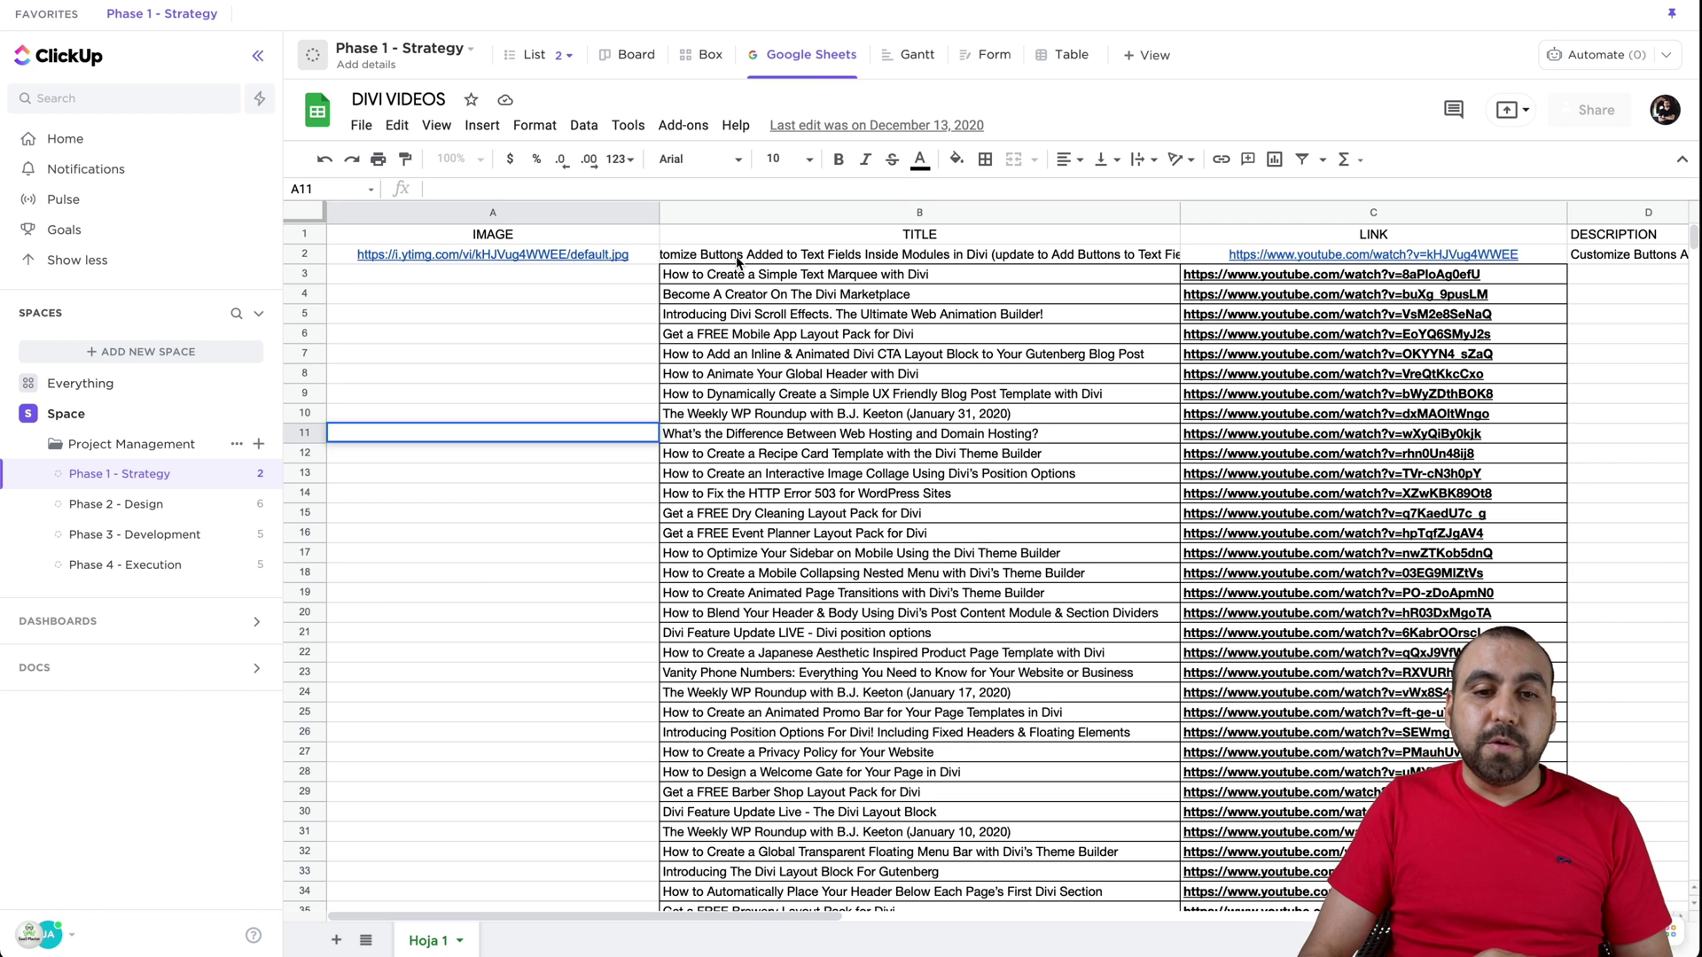
# Switch Phase 1 - Strategy to Gantt, showing Plan the build on the 2021 timeline
pyautogui.click(918, 56)
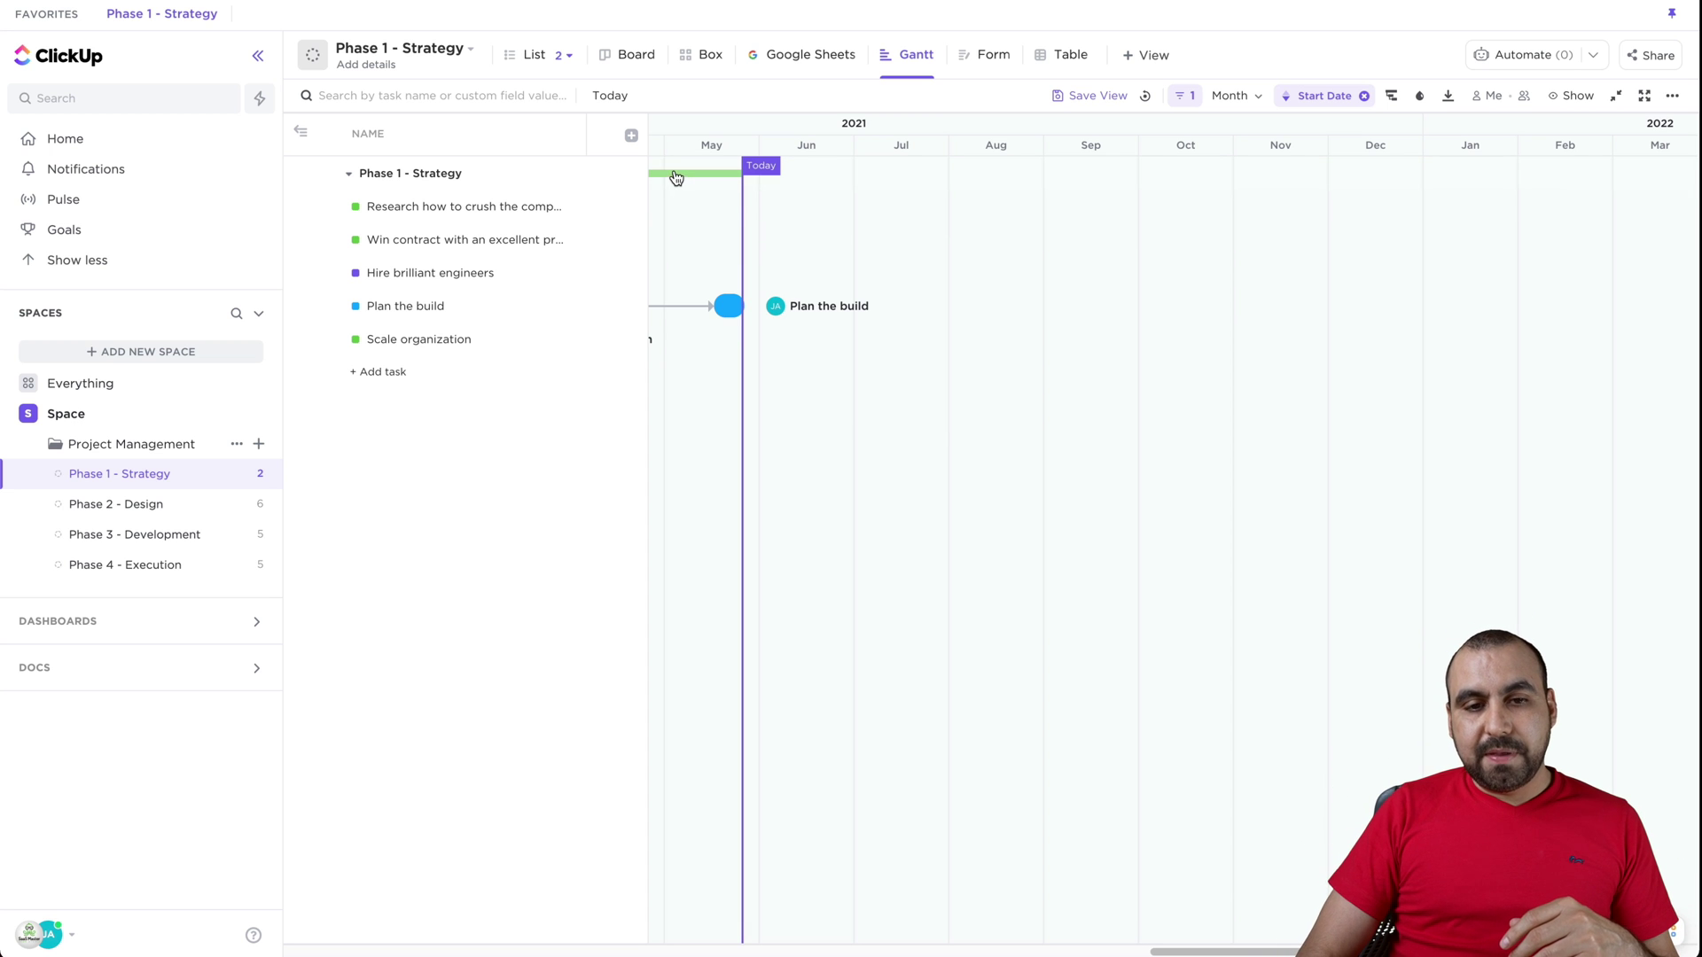
pyautogui.moveTo(706, 176)
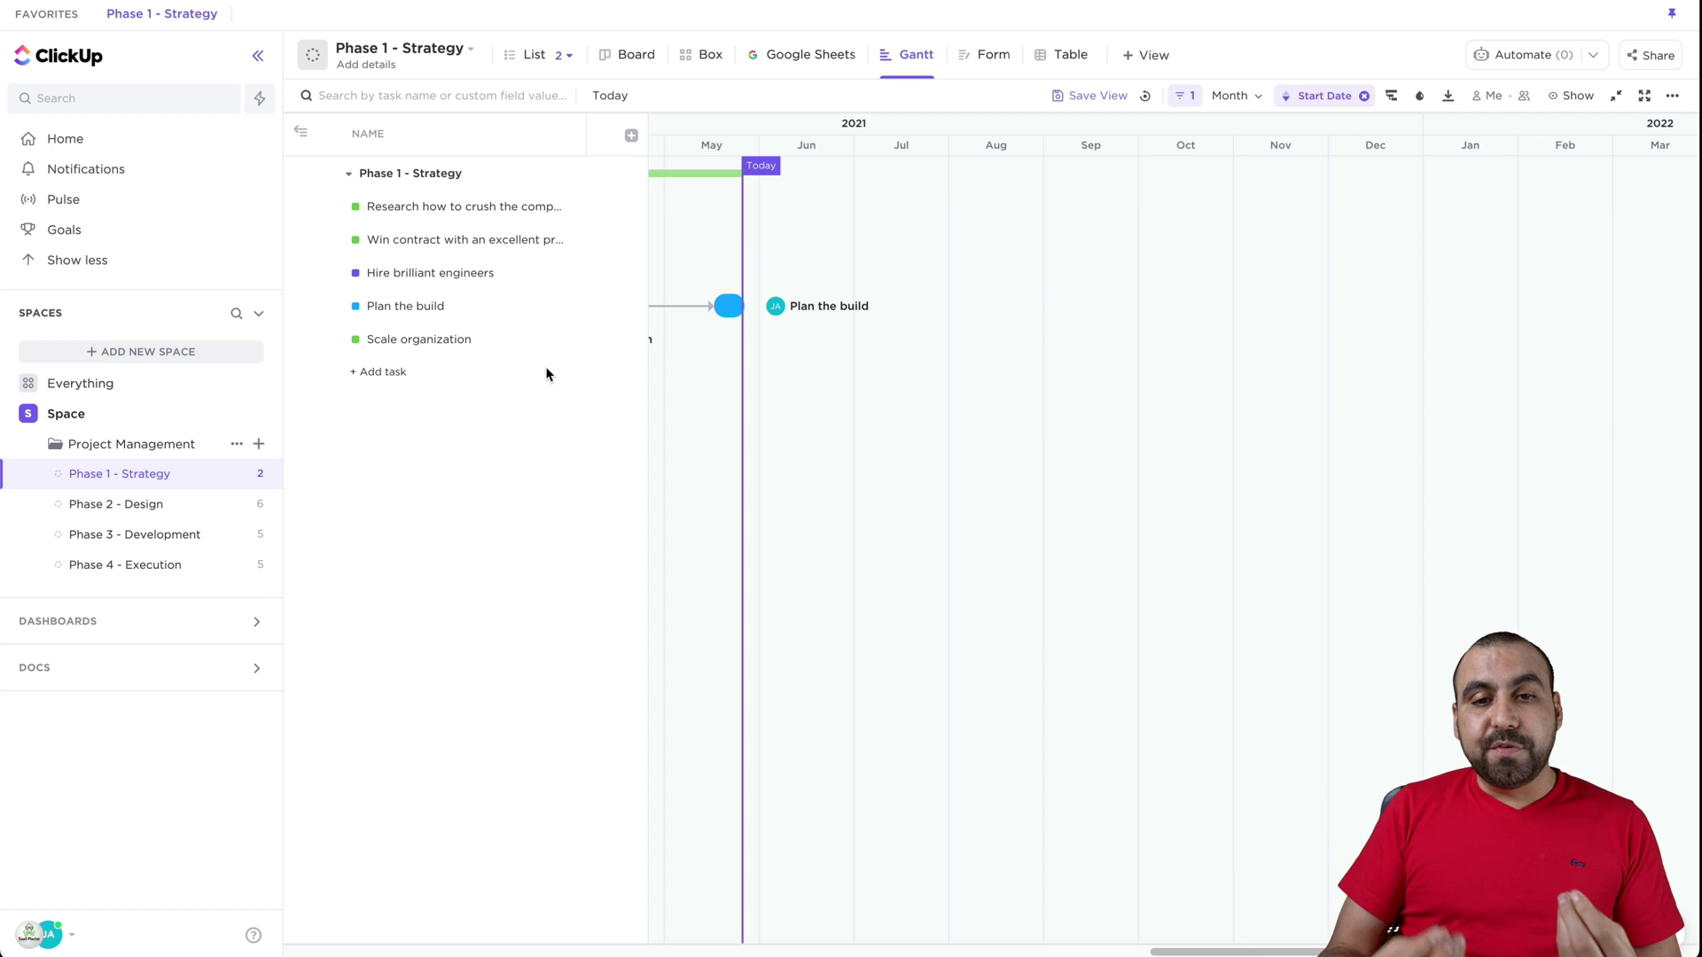
# Edit the Form view, adding Budget below Task name and Review after Budget
pyautogui.click(993, 57)
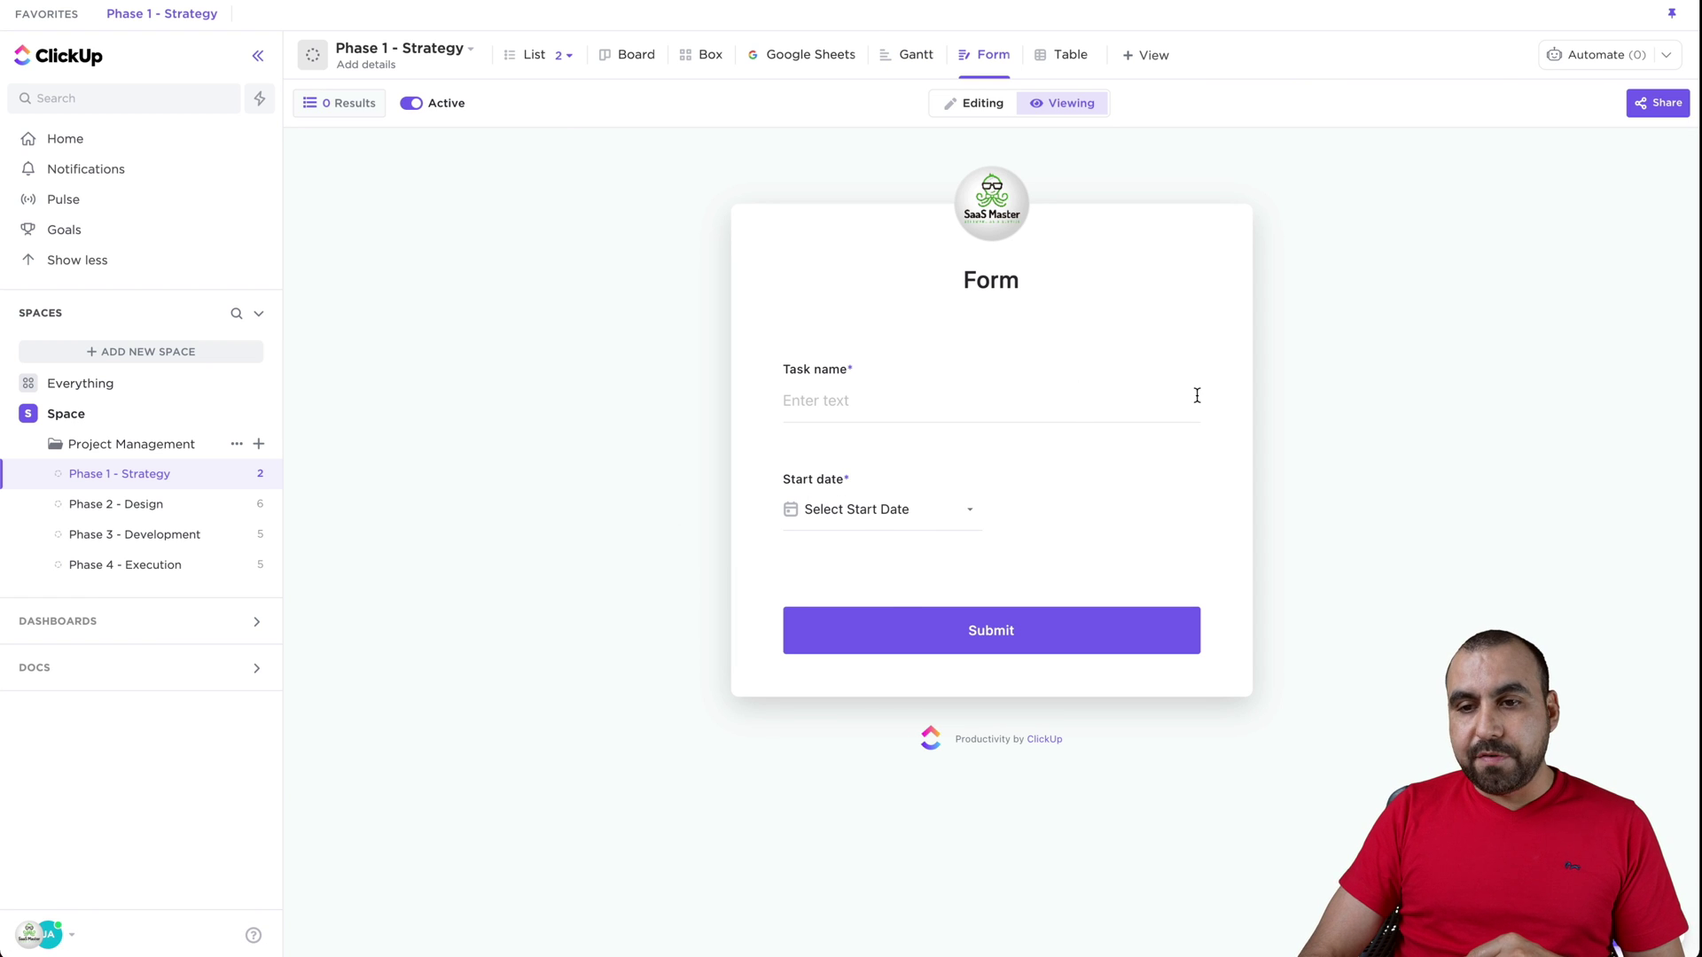
pyautogui.click(957, 102)
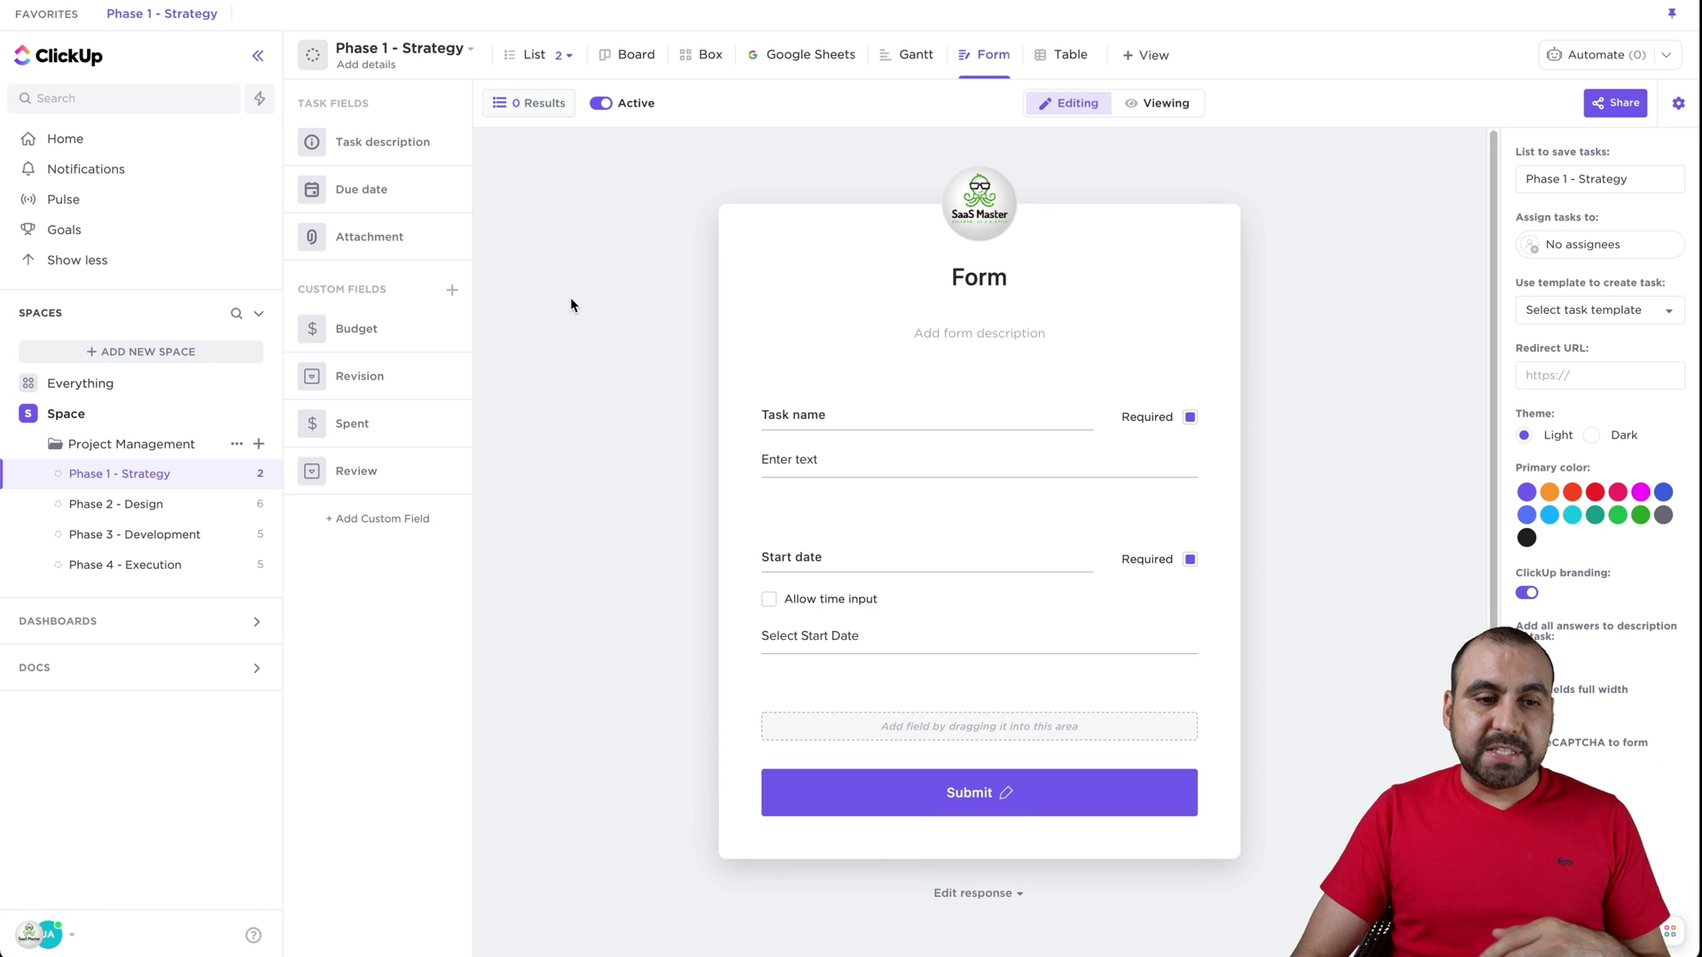
pyautogui.moveTo(375, 331); pyautogui.dragTo(869, 553)
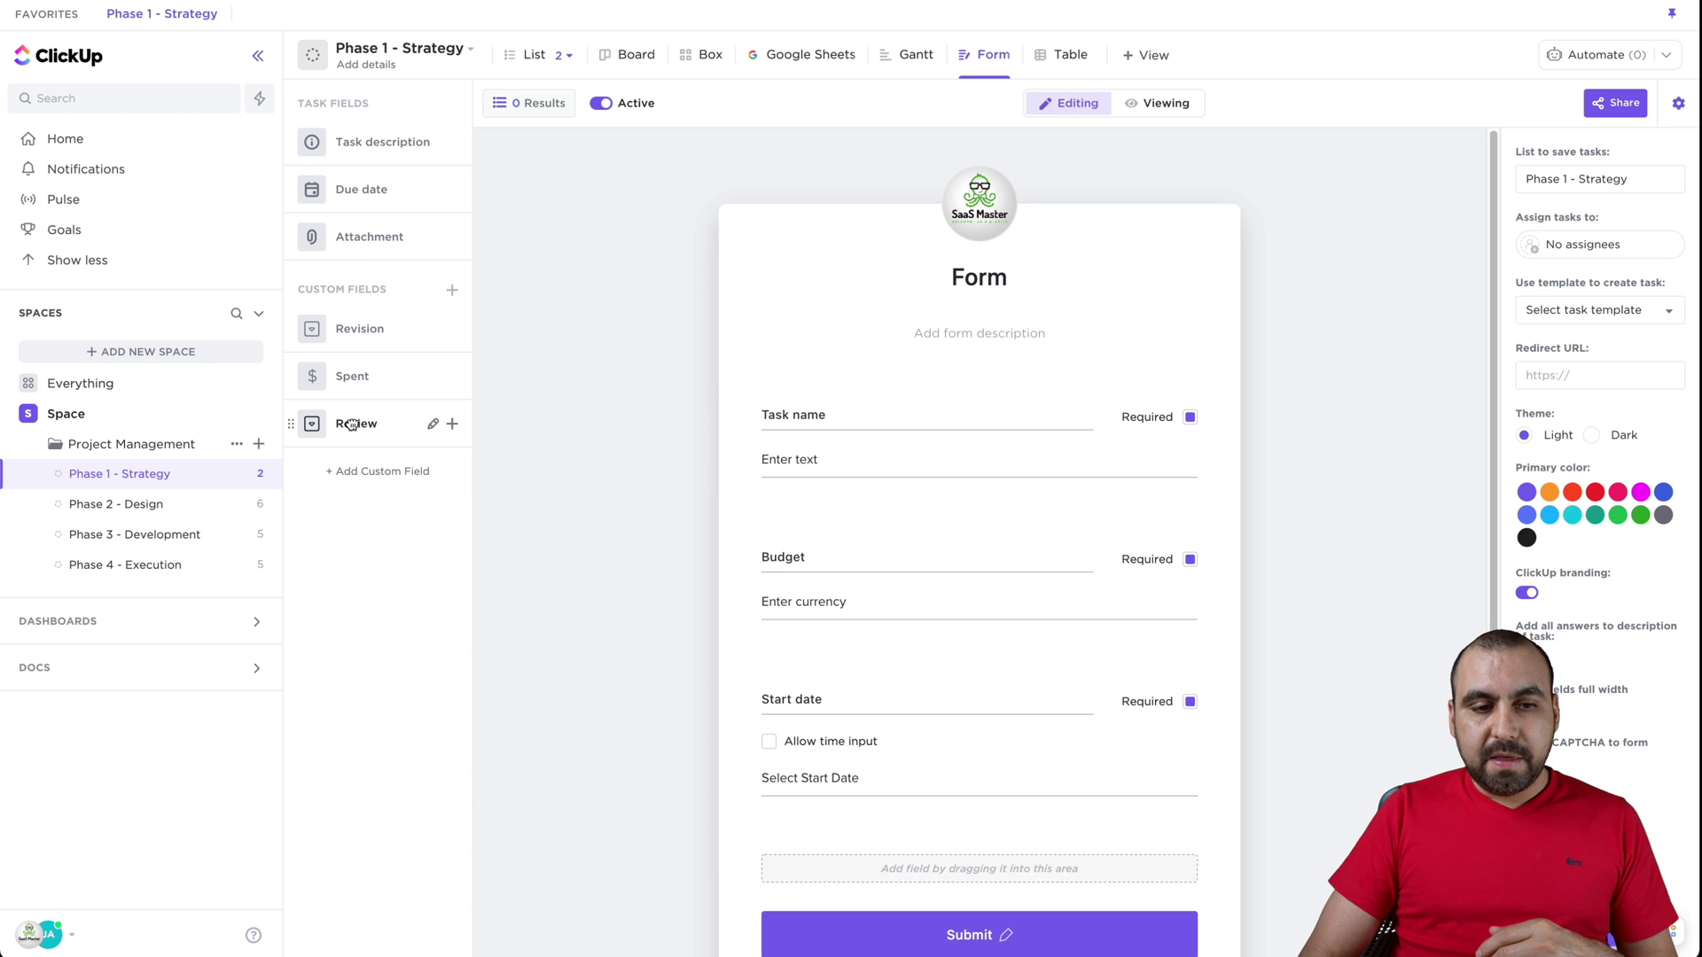
pyautogui.moveTo(337, 427); pyautogui.dragTo(936, 710)
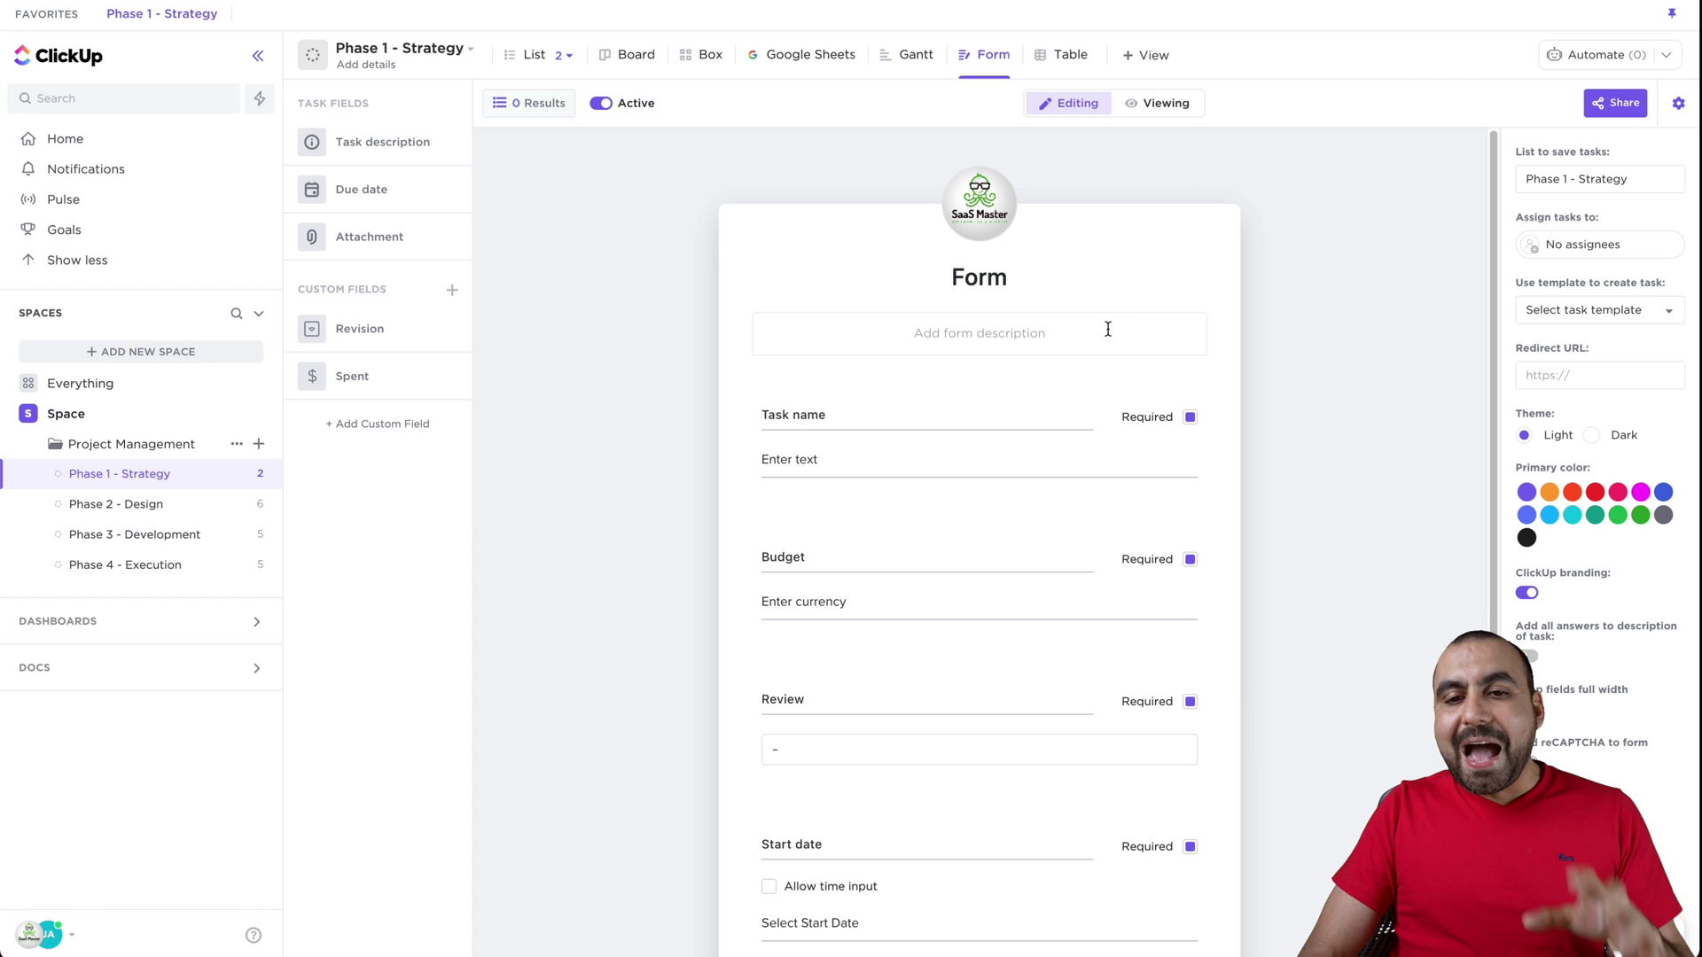
# Copy the form's Direct Link from the share options
pyautogui.click(1621, 102)
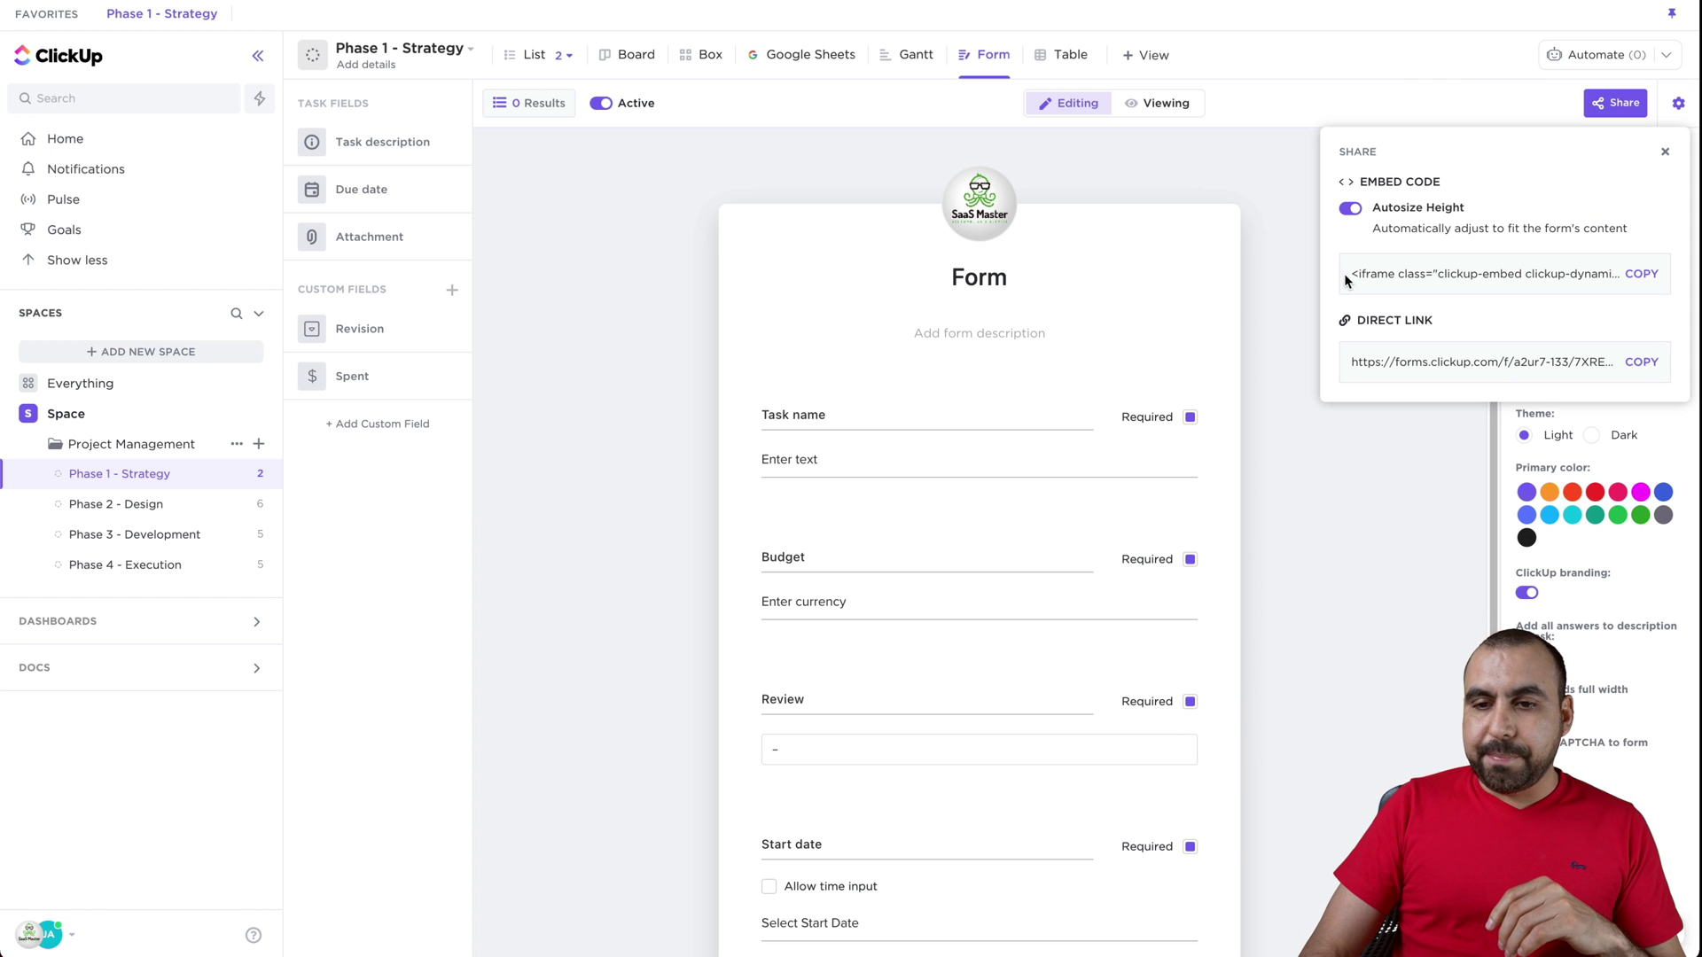
pyautogui.click(1640, 361)
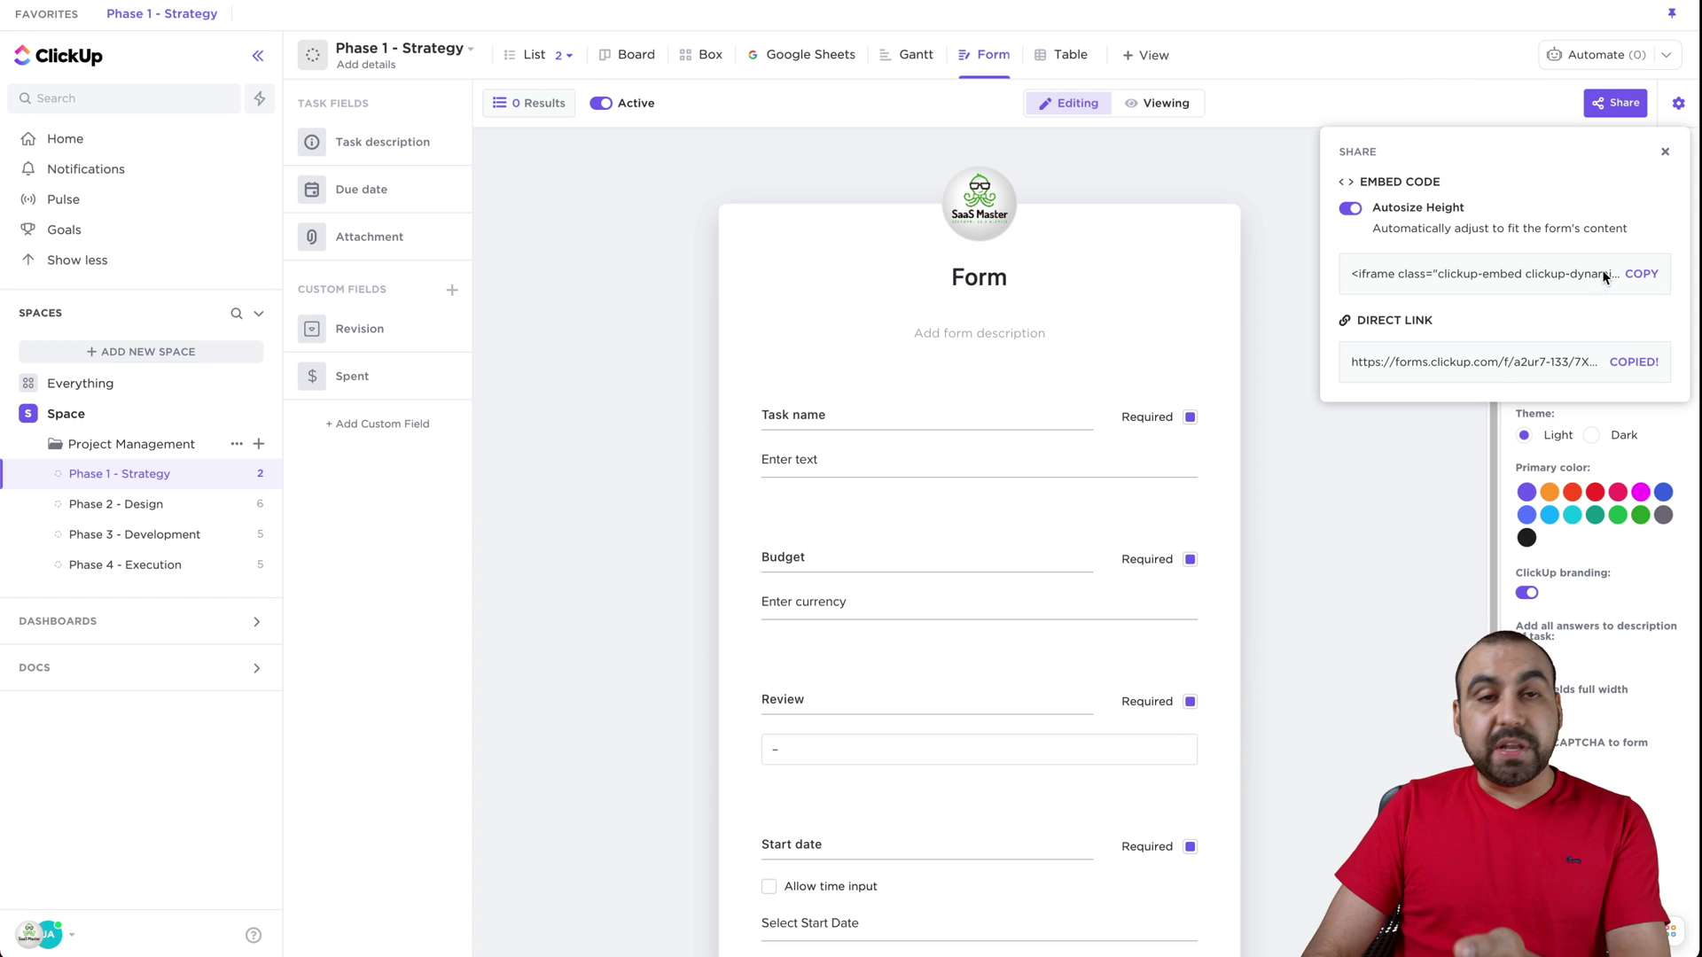
pyautogui.click(1326, 489)
# Load the copied form link in a new incognito window
pyautogui.press('super+shift+n')
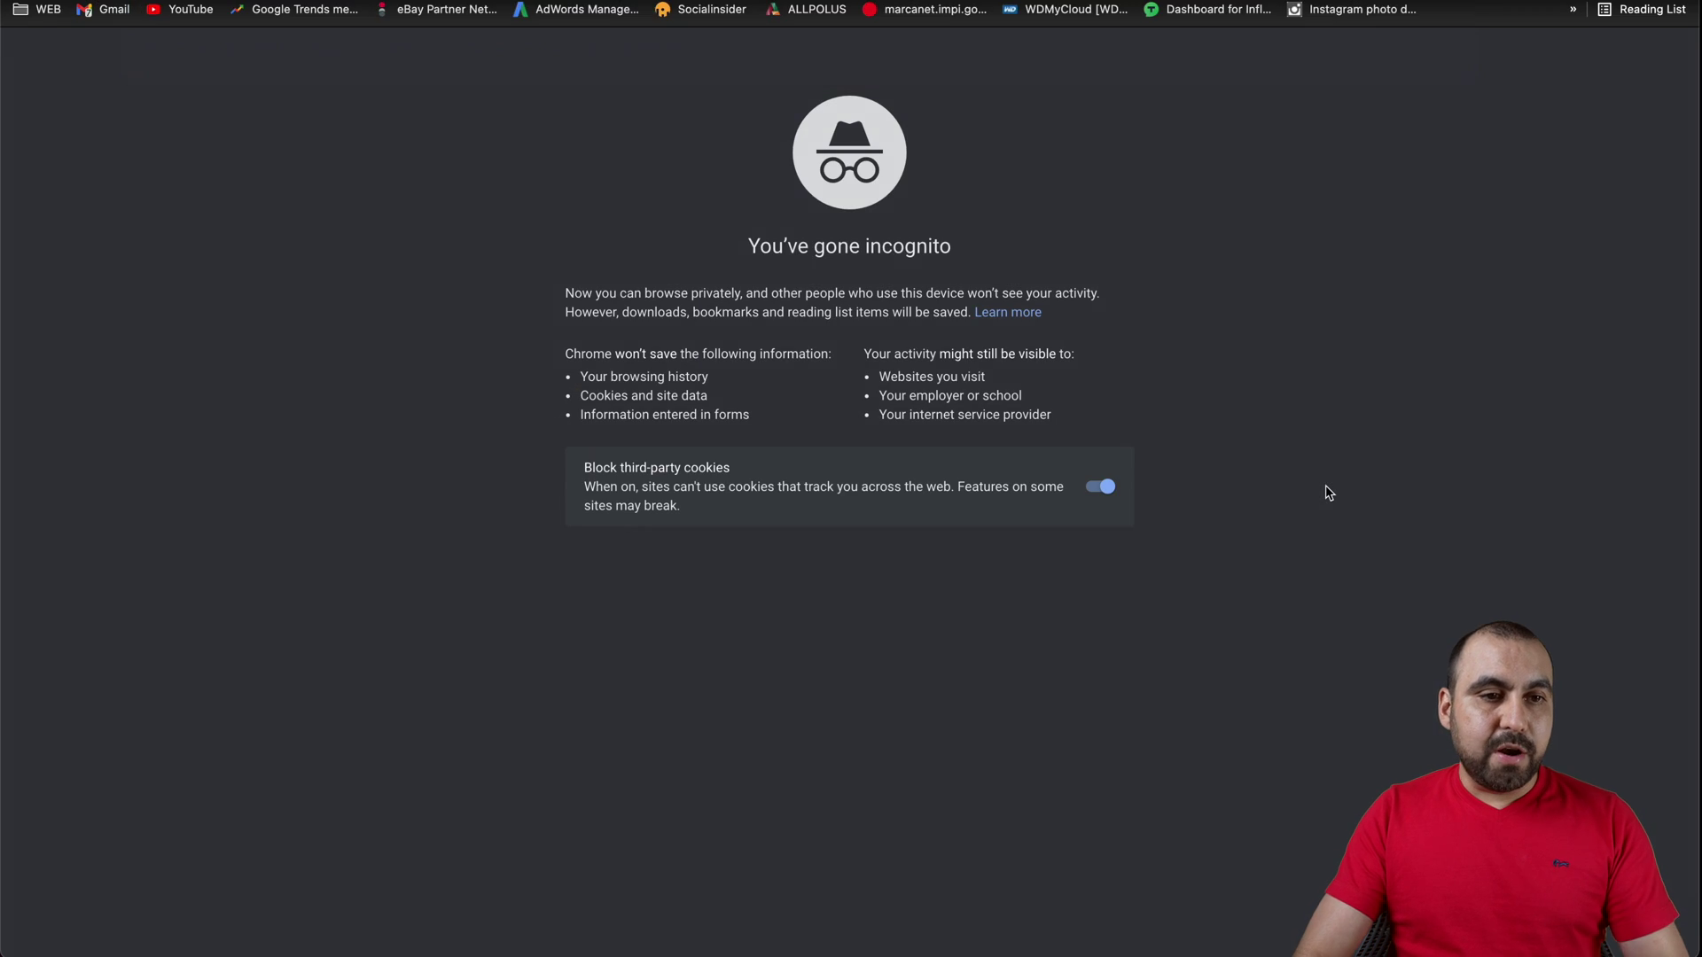
pyautogui.press('super+v')
pyautogui.press('Return')
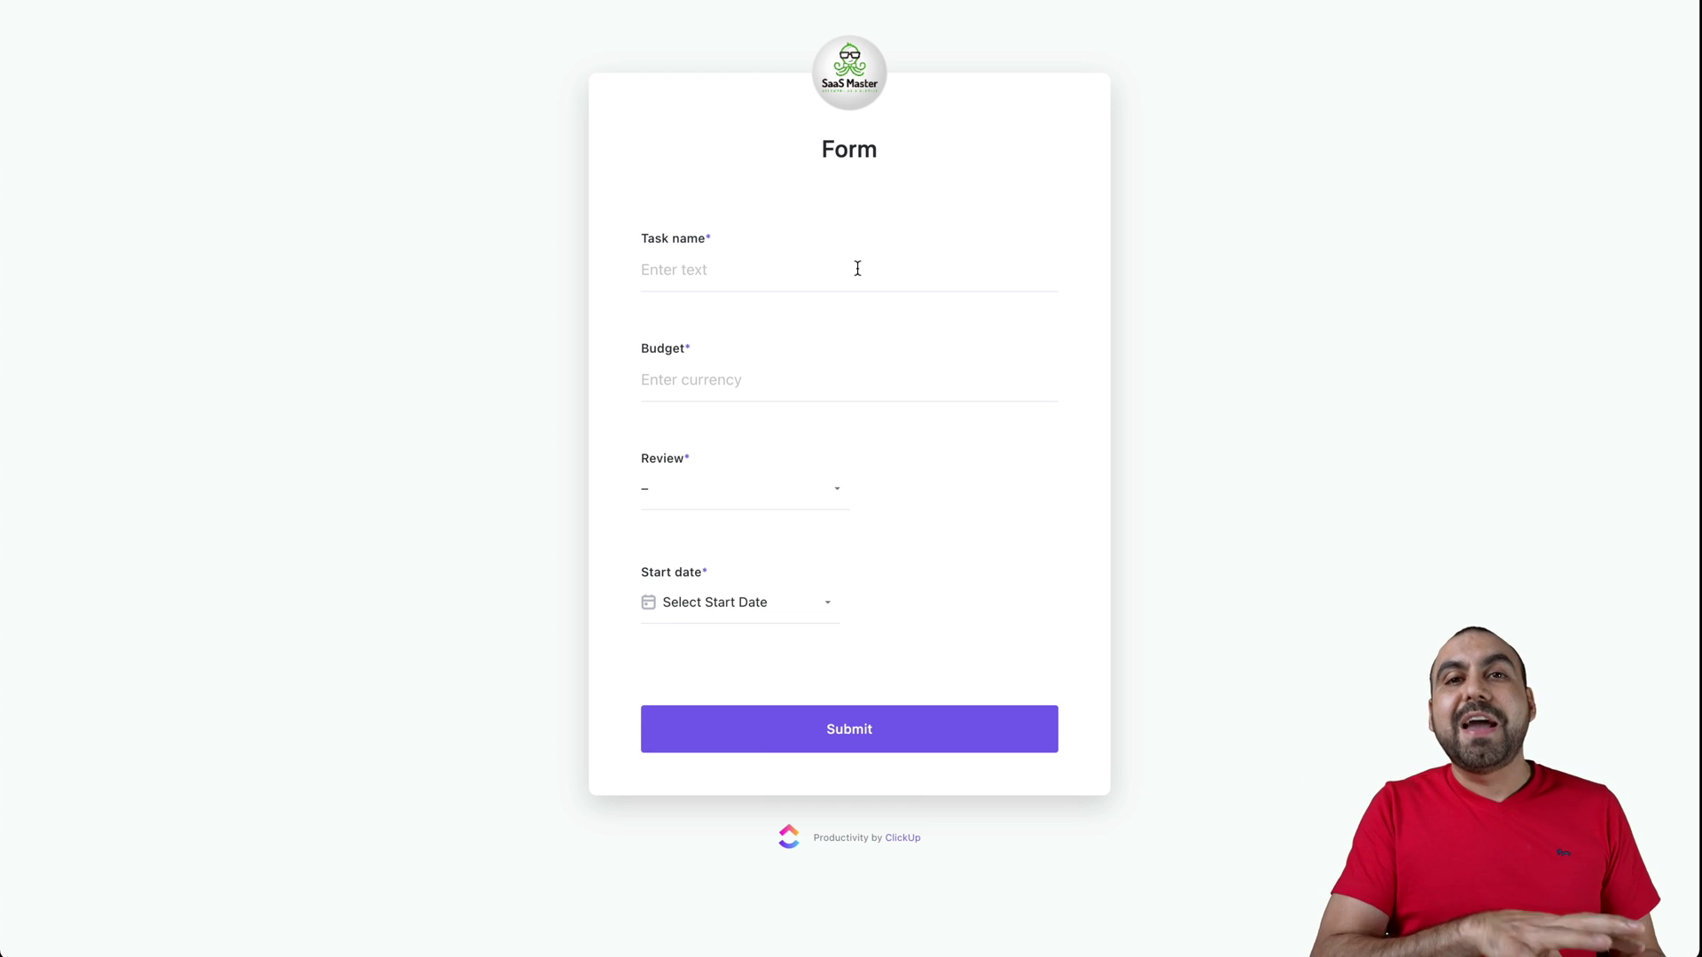
# Try the Budget field and Review choices, then close the window to return to the editor
pyautogui.click(835, 387)
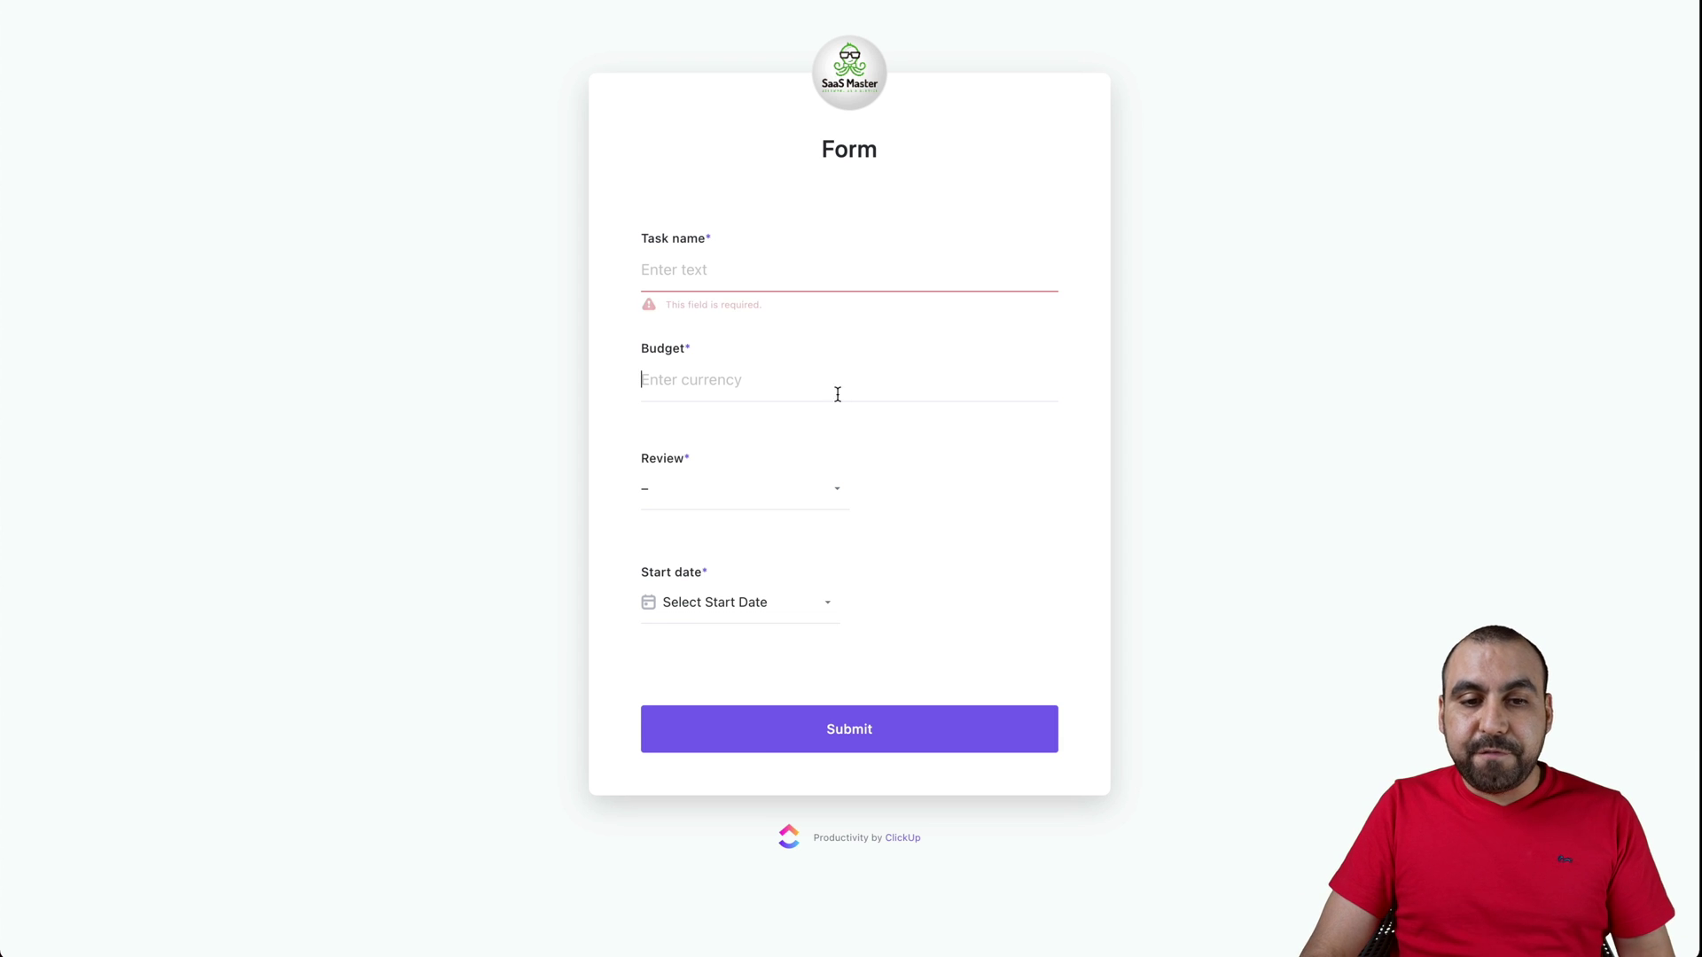
pyautogui.click(829, 488)
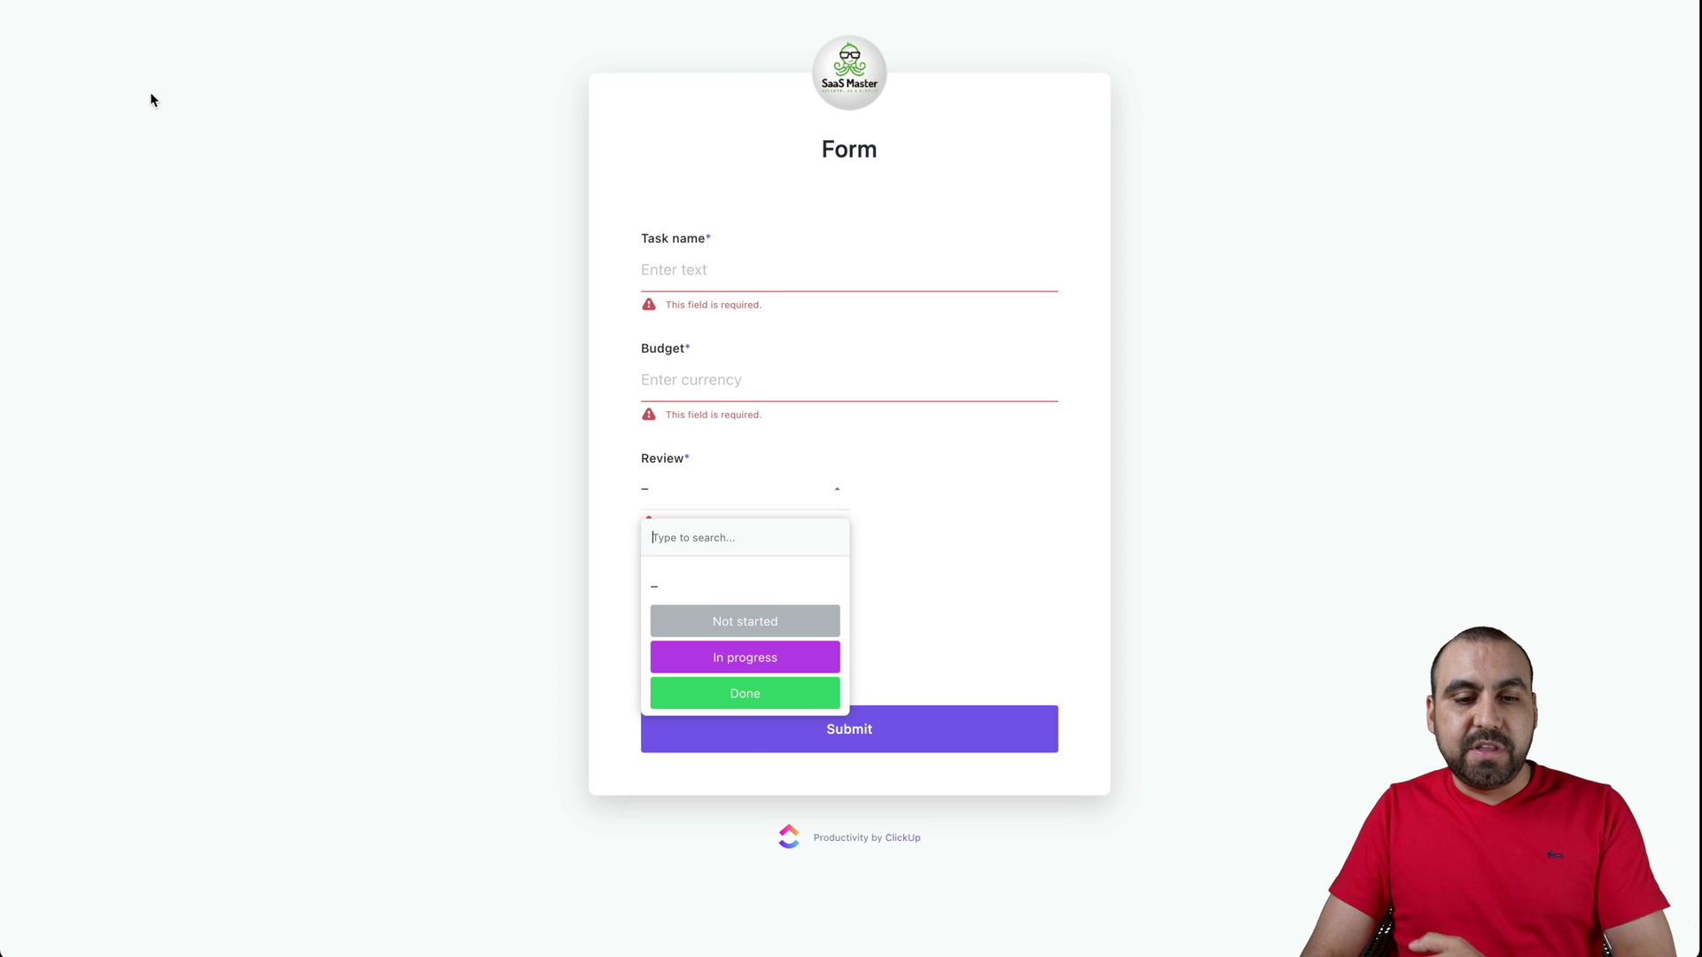
pyautogui.hotkey('ctrl', 'w')
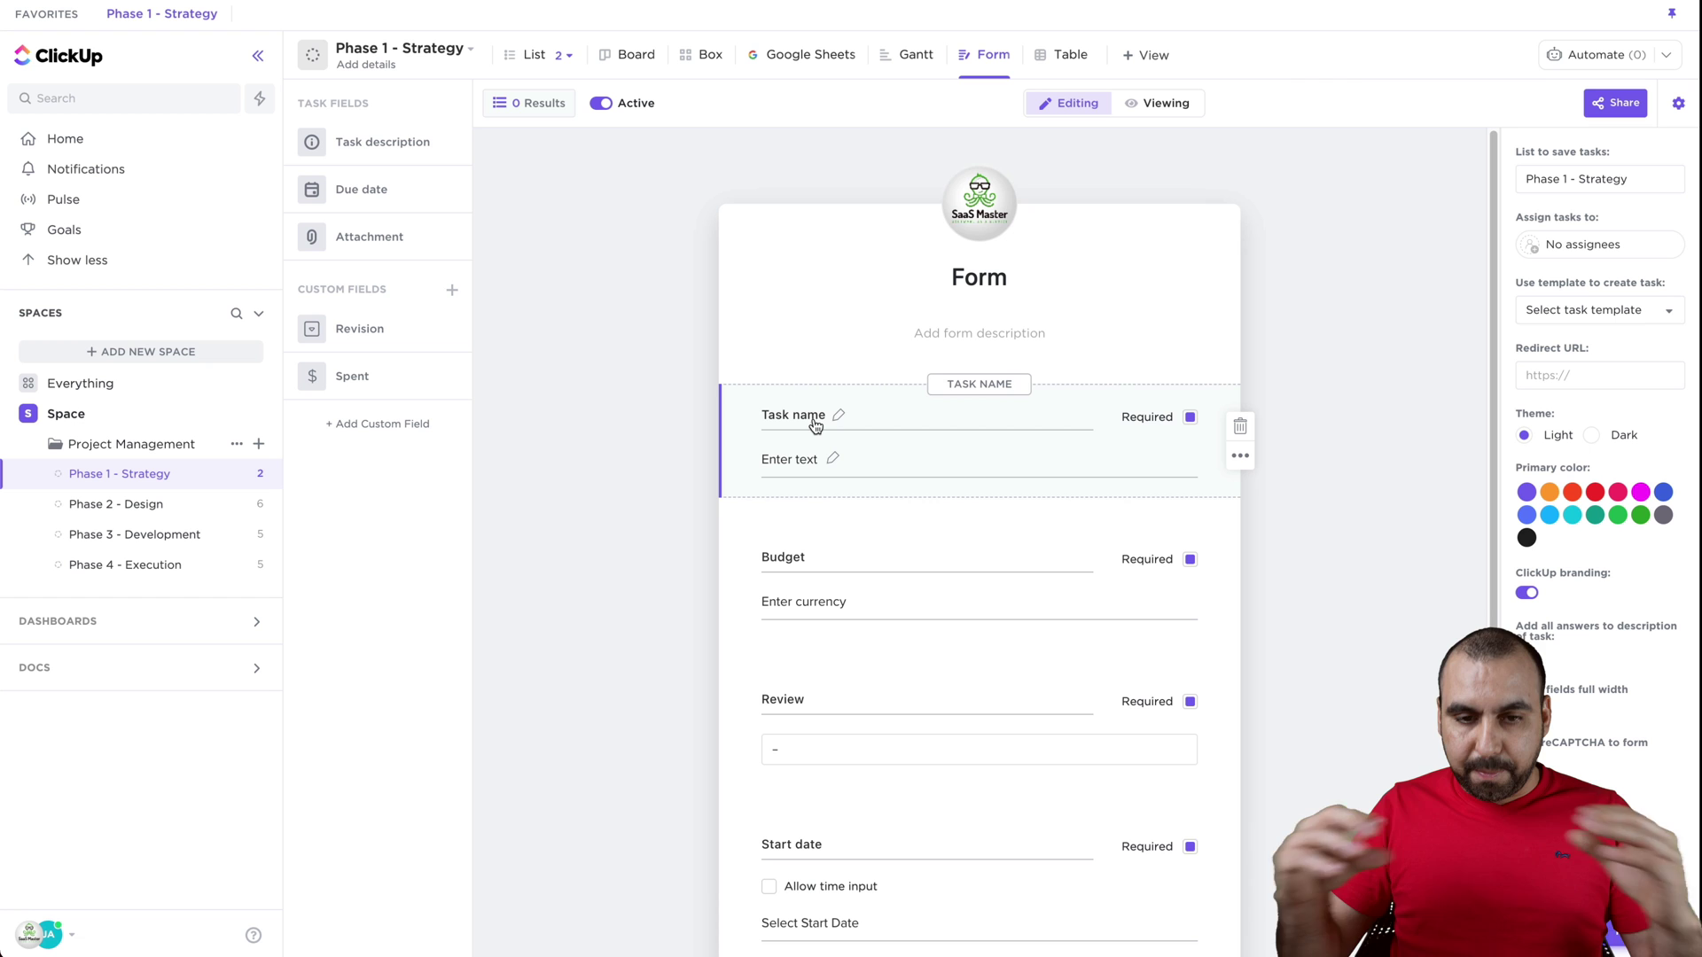
# Show the two tasks in Table view and open the field picker's Hidden list
pyautogui.click(1064, 58)
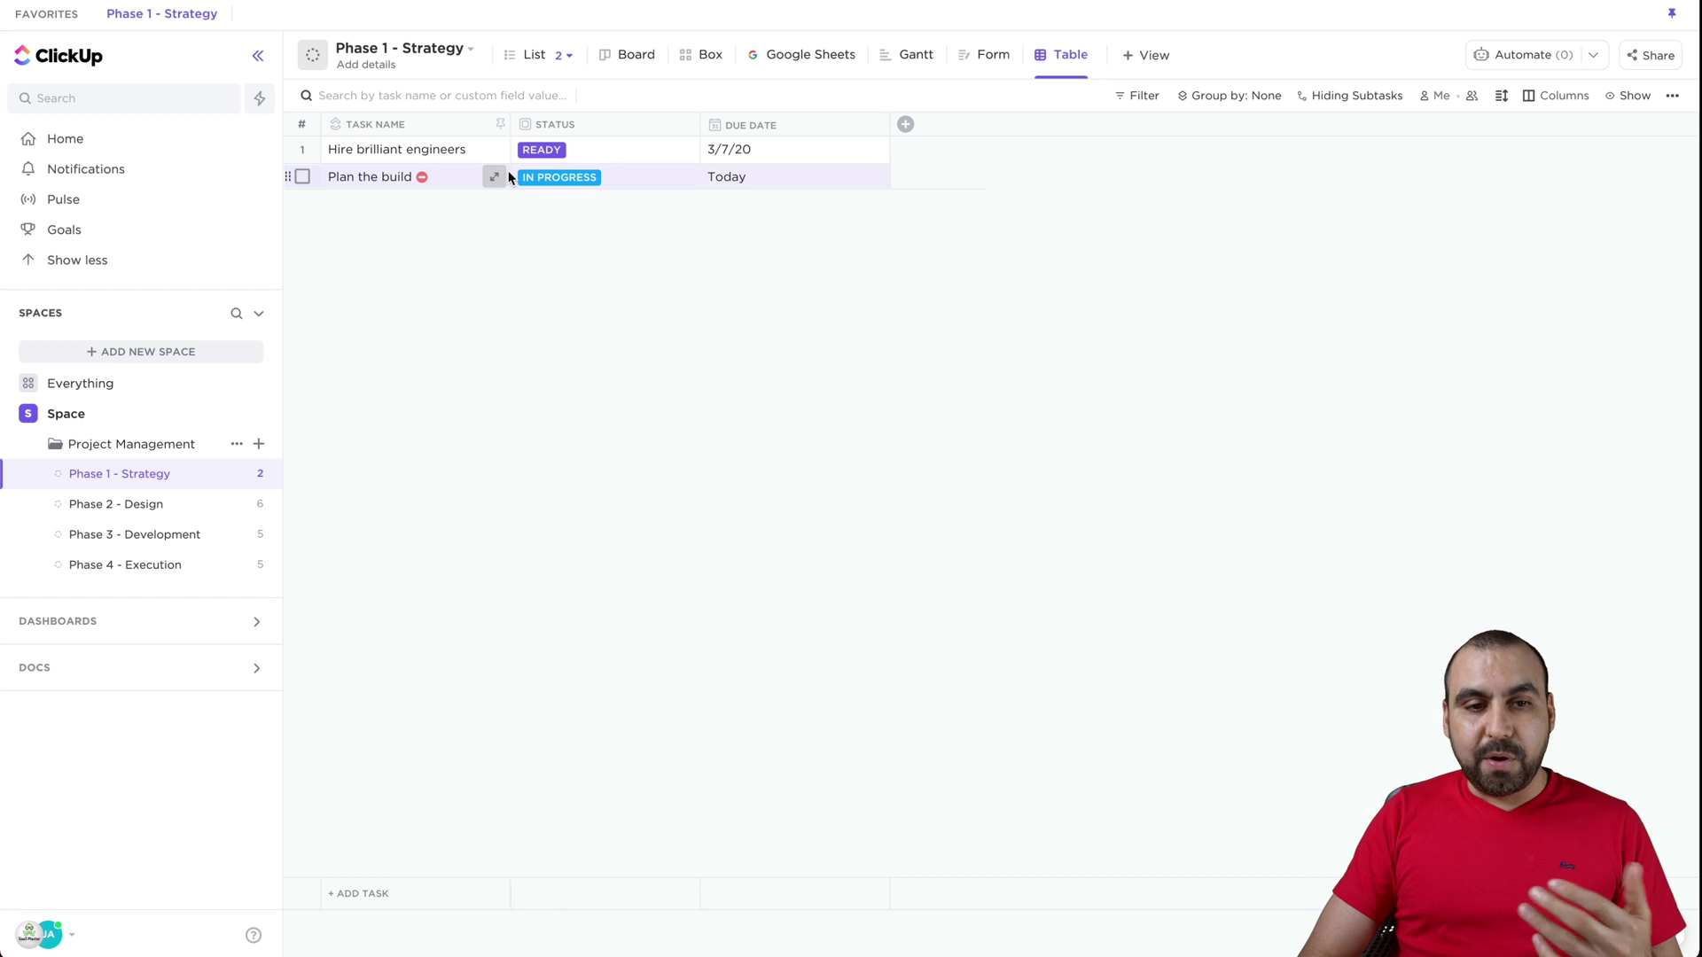
pyautogui.click(905, 125)
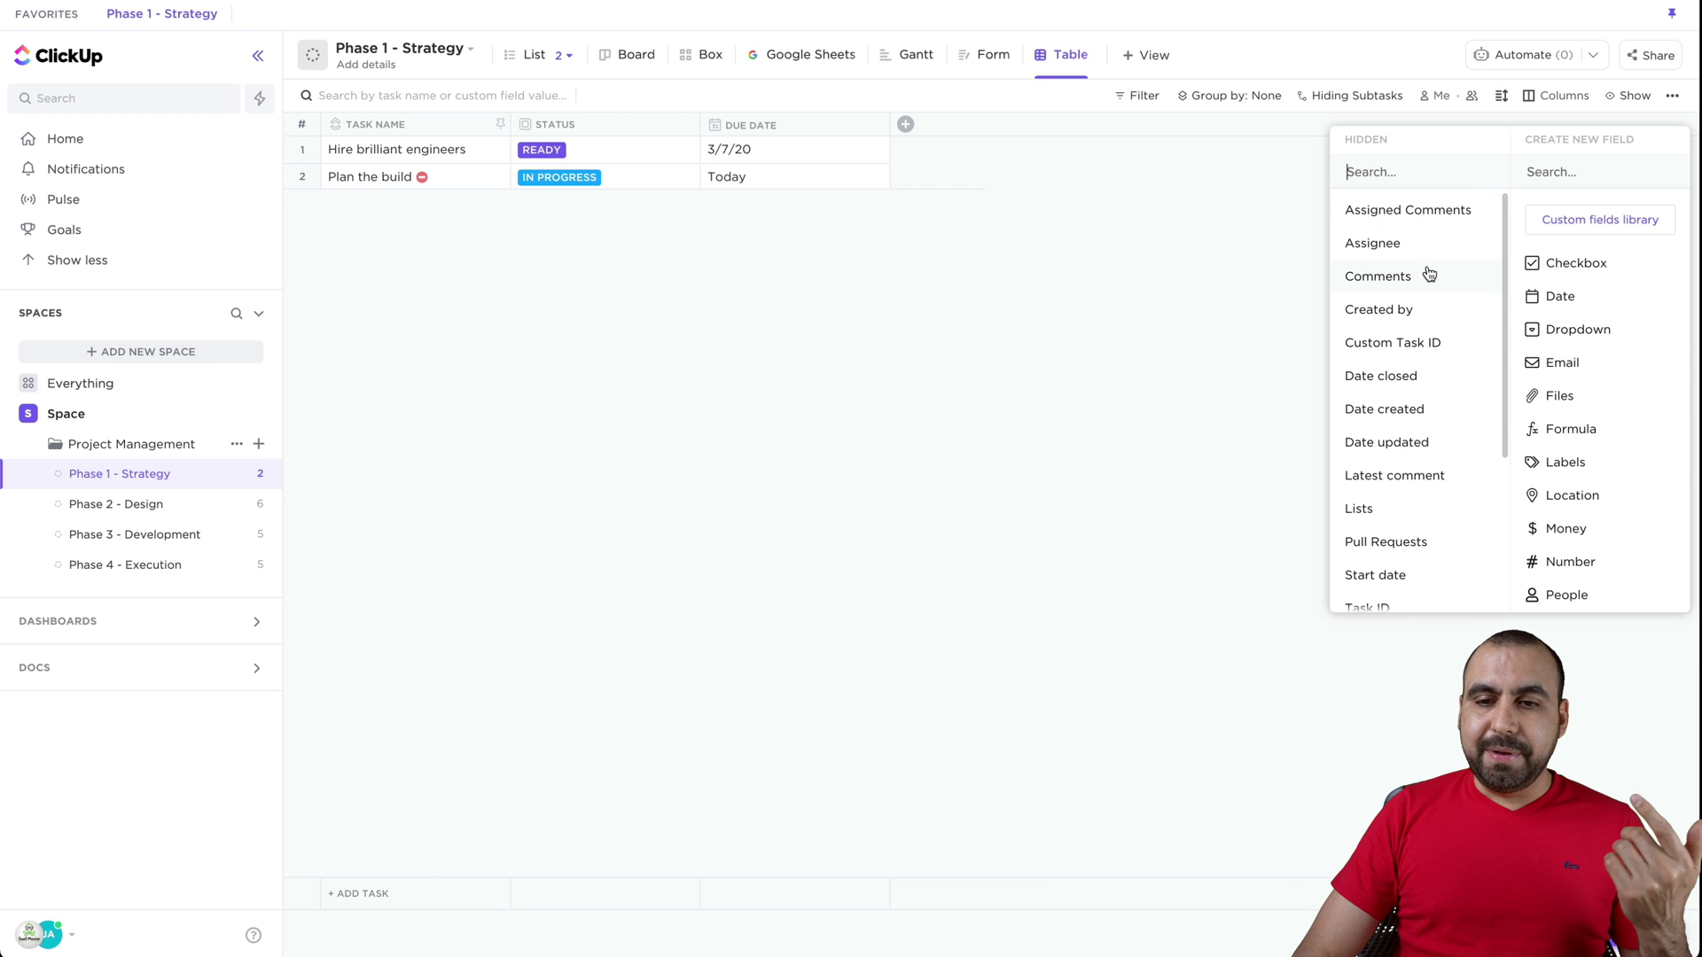
pyautogui.scroll(-3, 1423, 412)
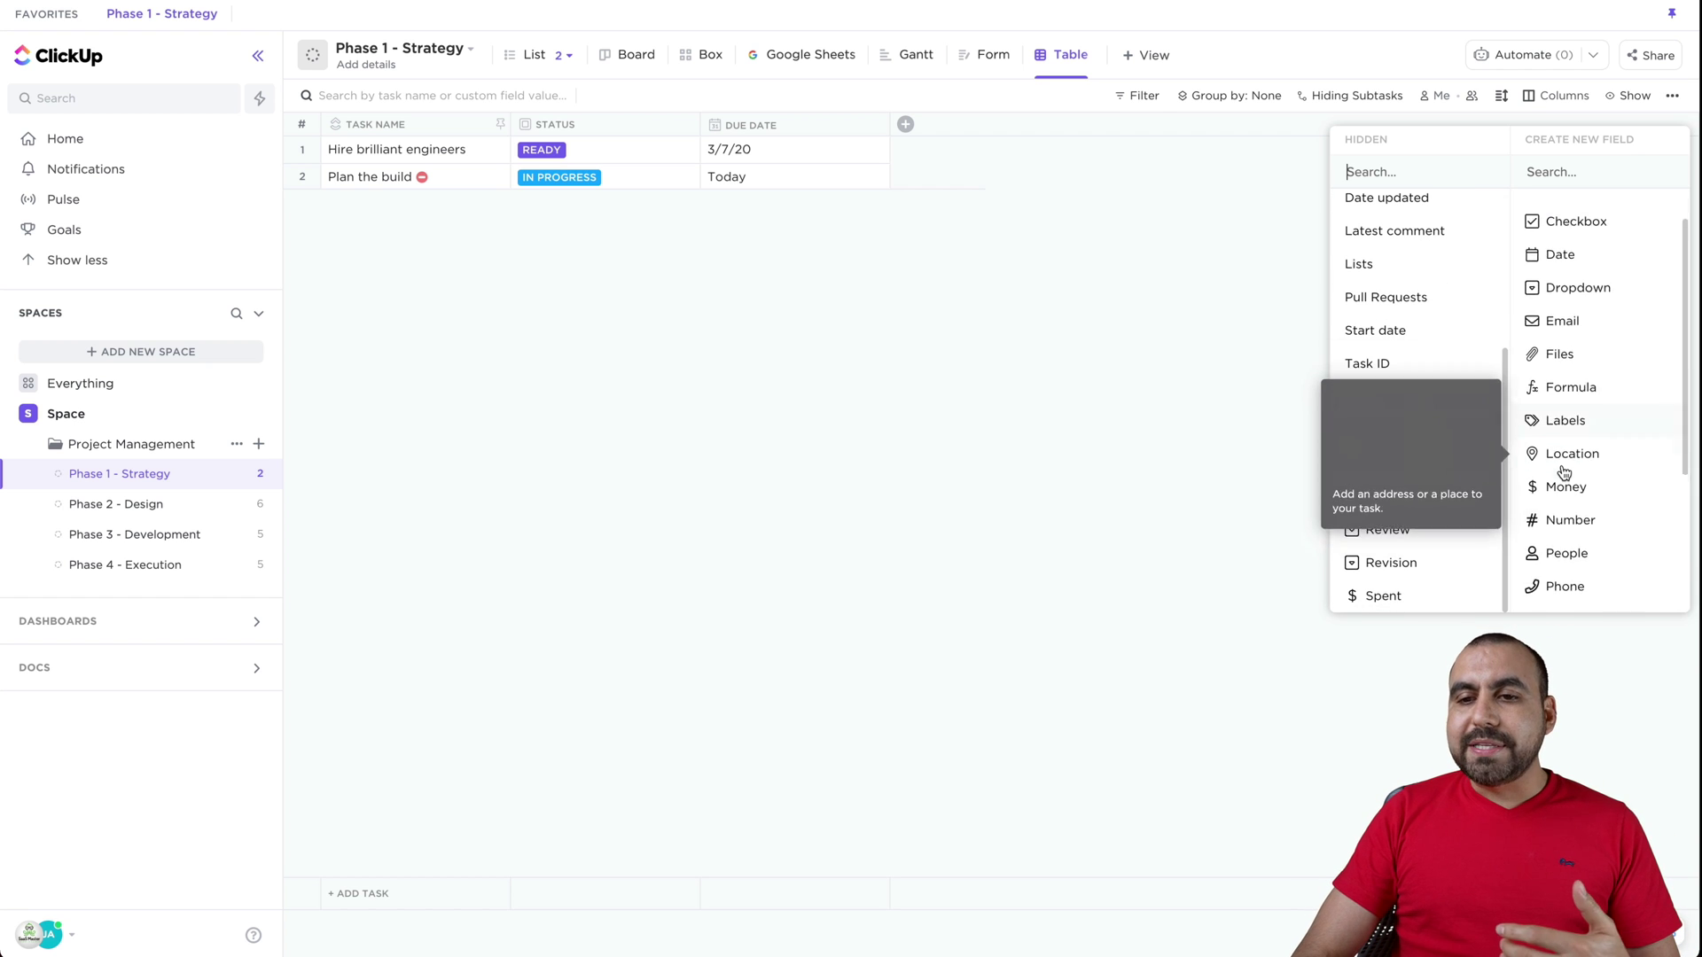
pyautogui.scroll(-2, 1524, 475)
pyautogui.scroll(2, 1564, 473)
# Browse the Create New Field types, then close the field picker
pyautogui.moveTo(1563, 473)
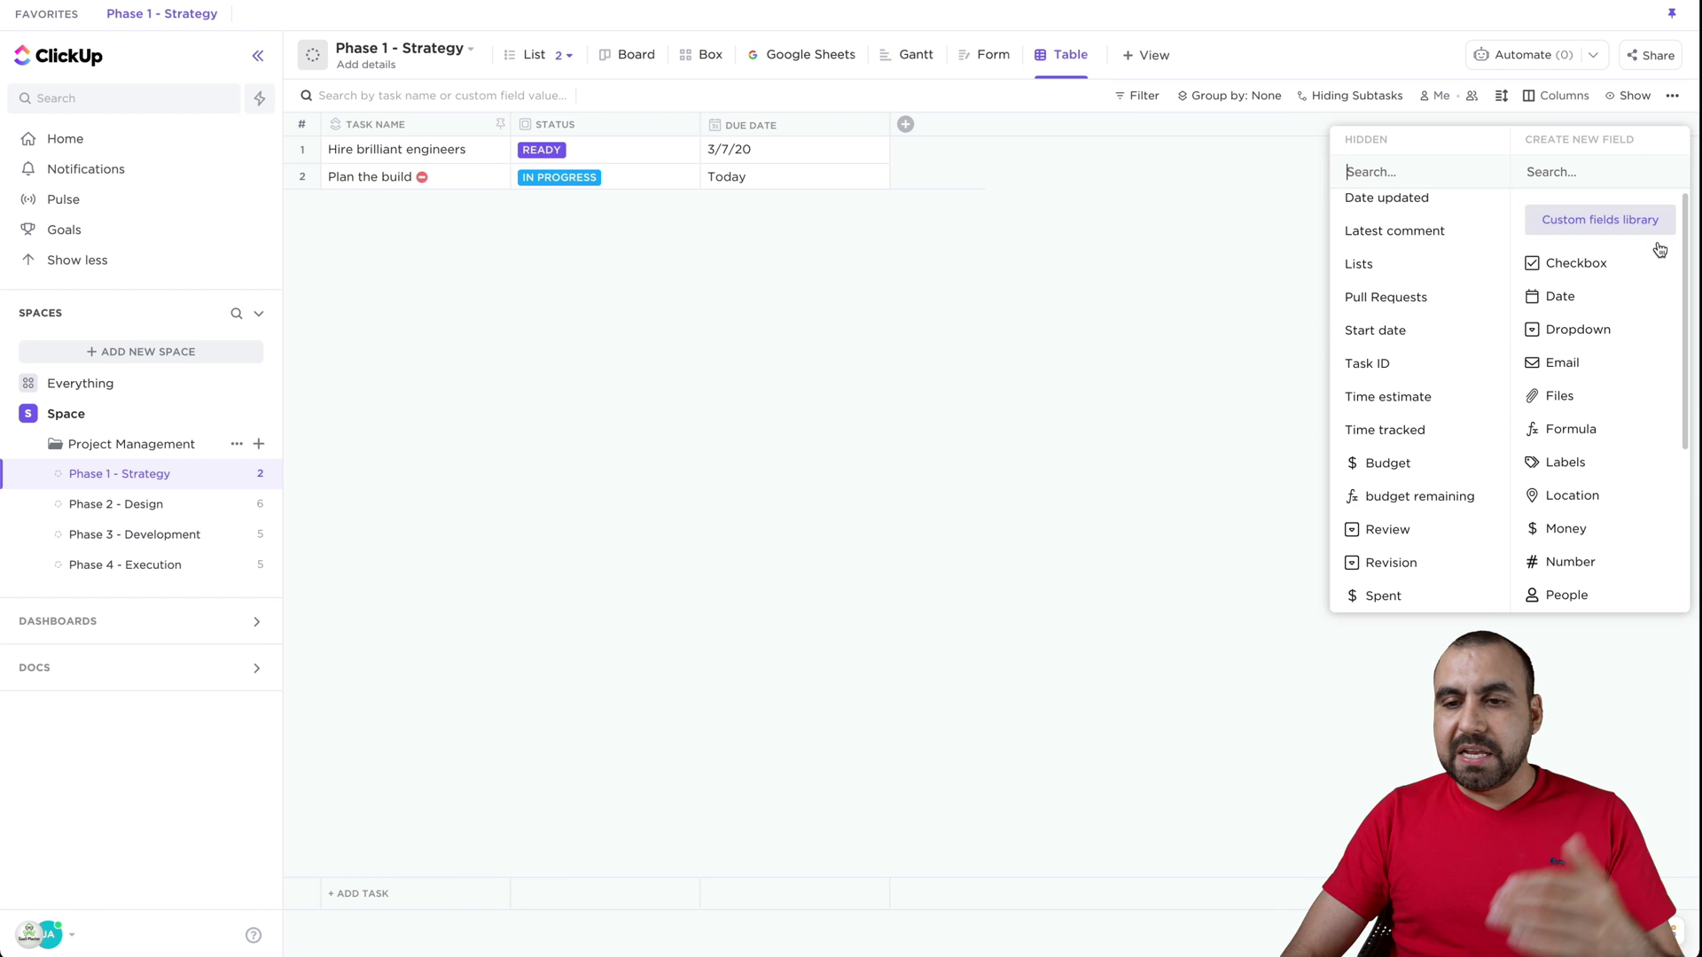
pyautogui.moveTo(1626, 363)
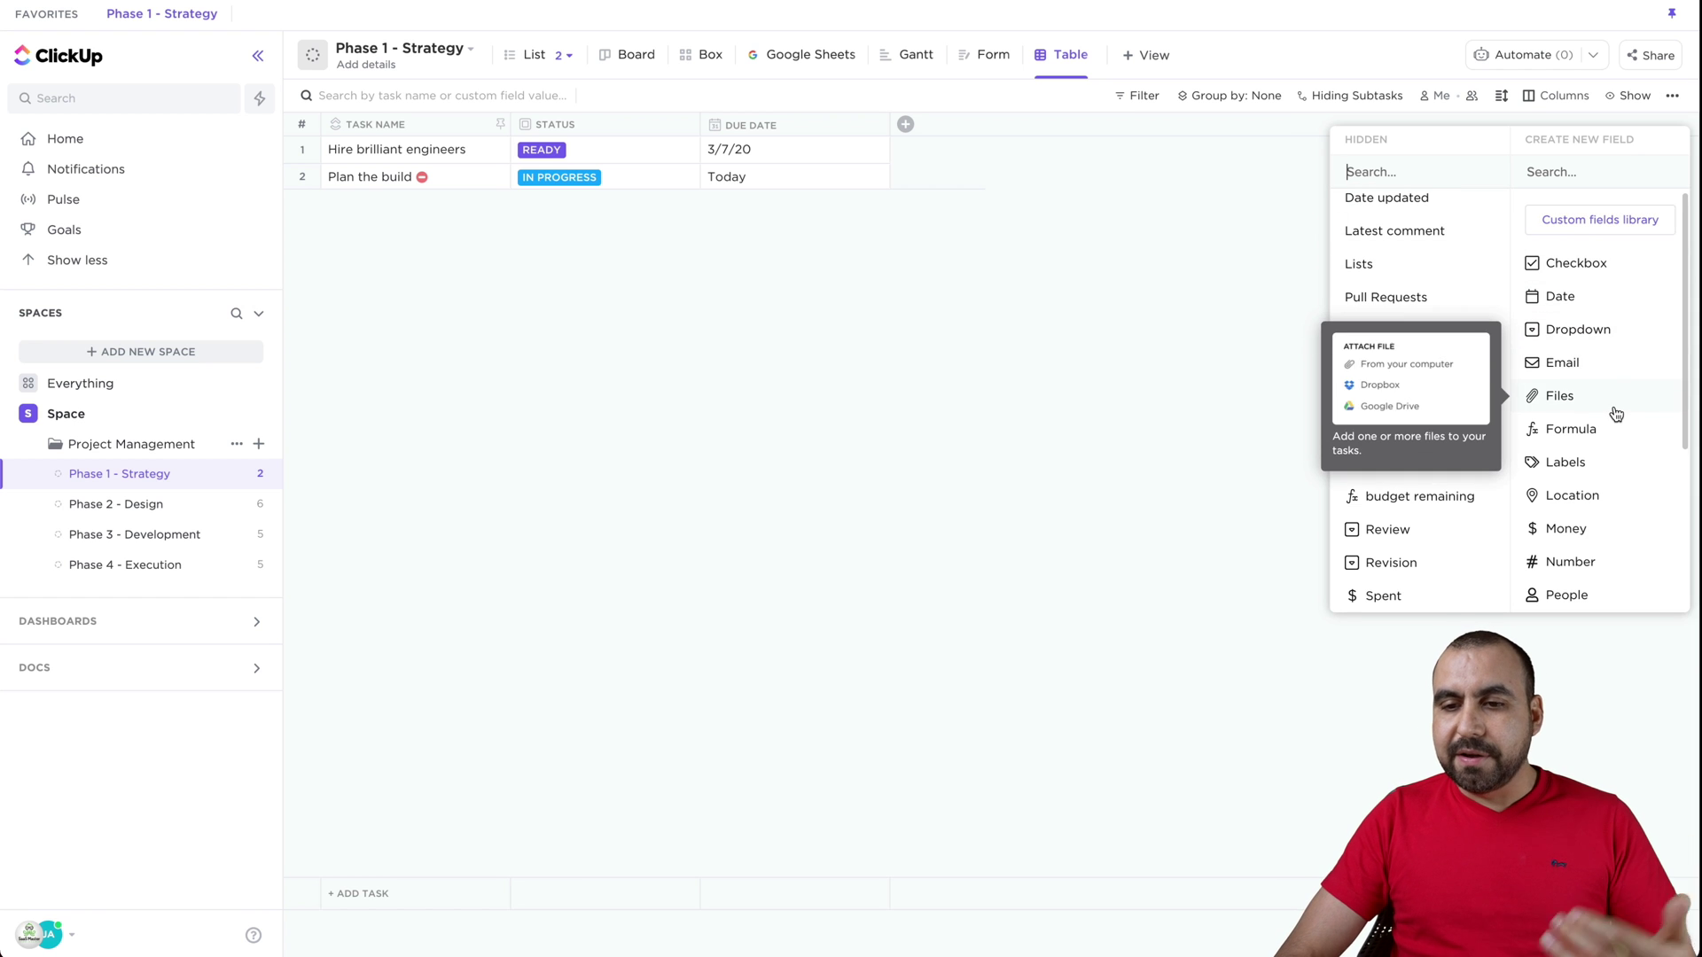
pyautogui.scroll(-2, 1613, 408)
pyautogui.moveTo(1609, 314)
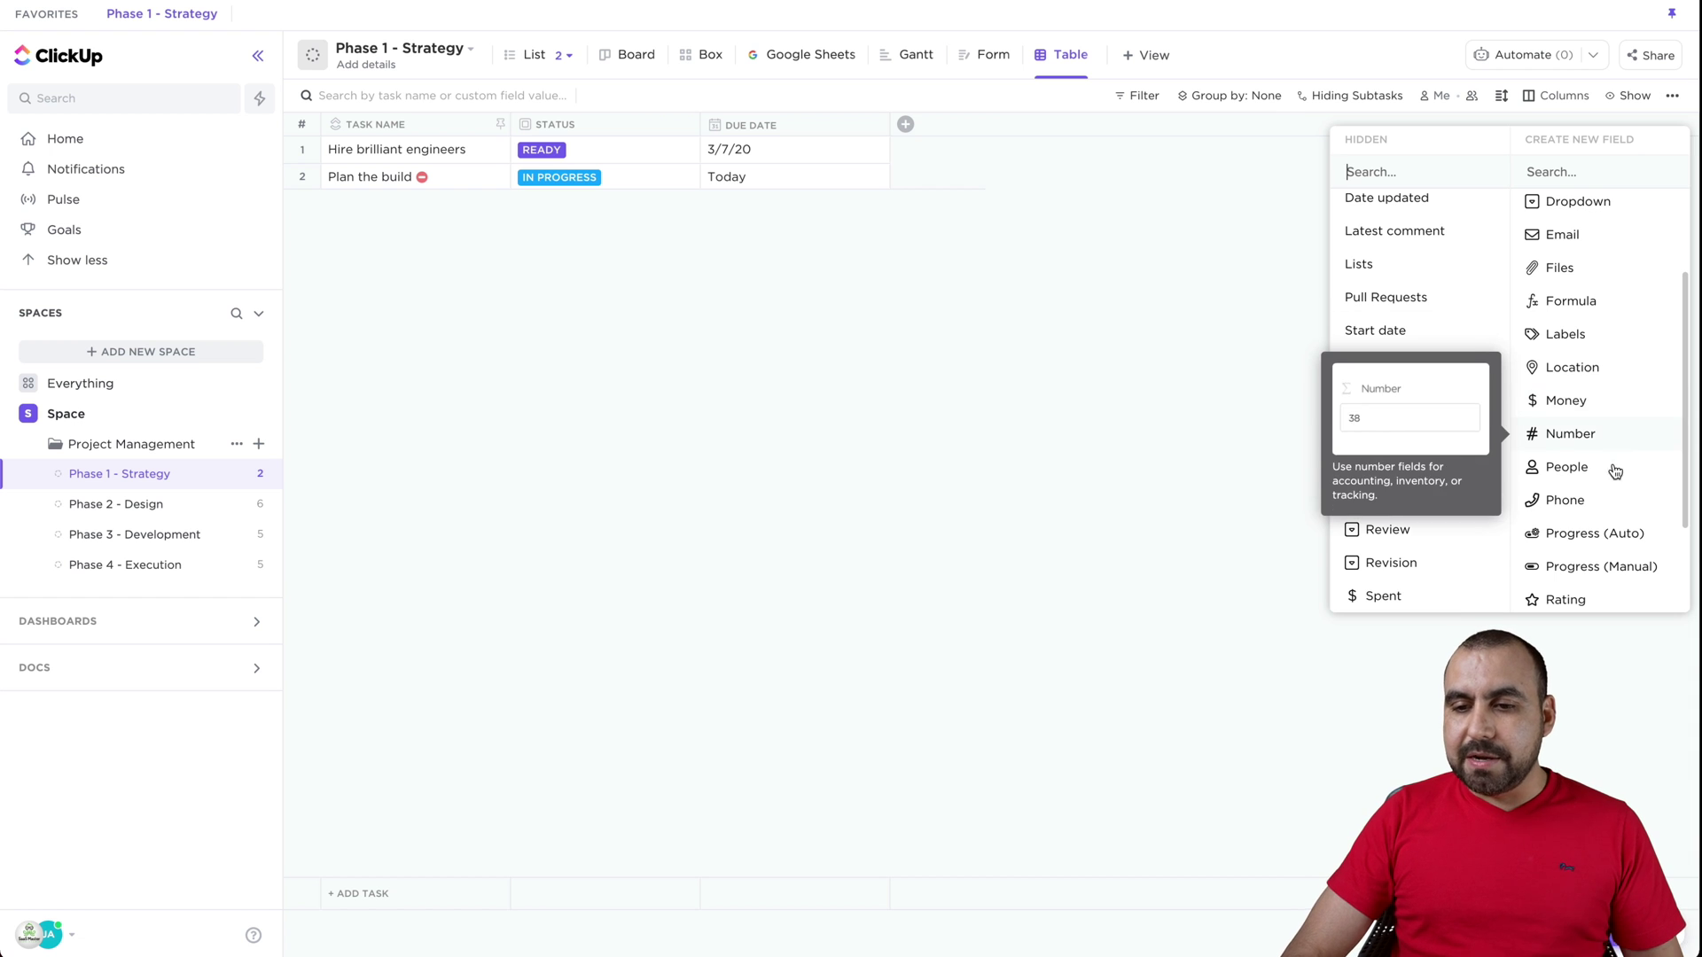
pyautogui.scroll(-2, 1617, 474)
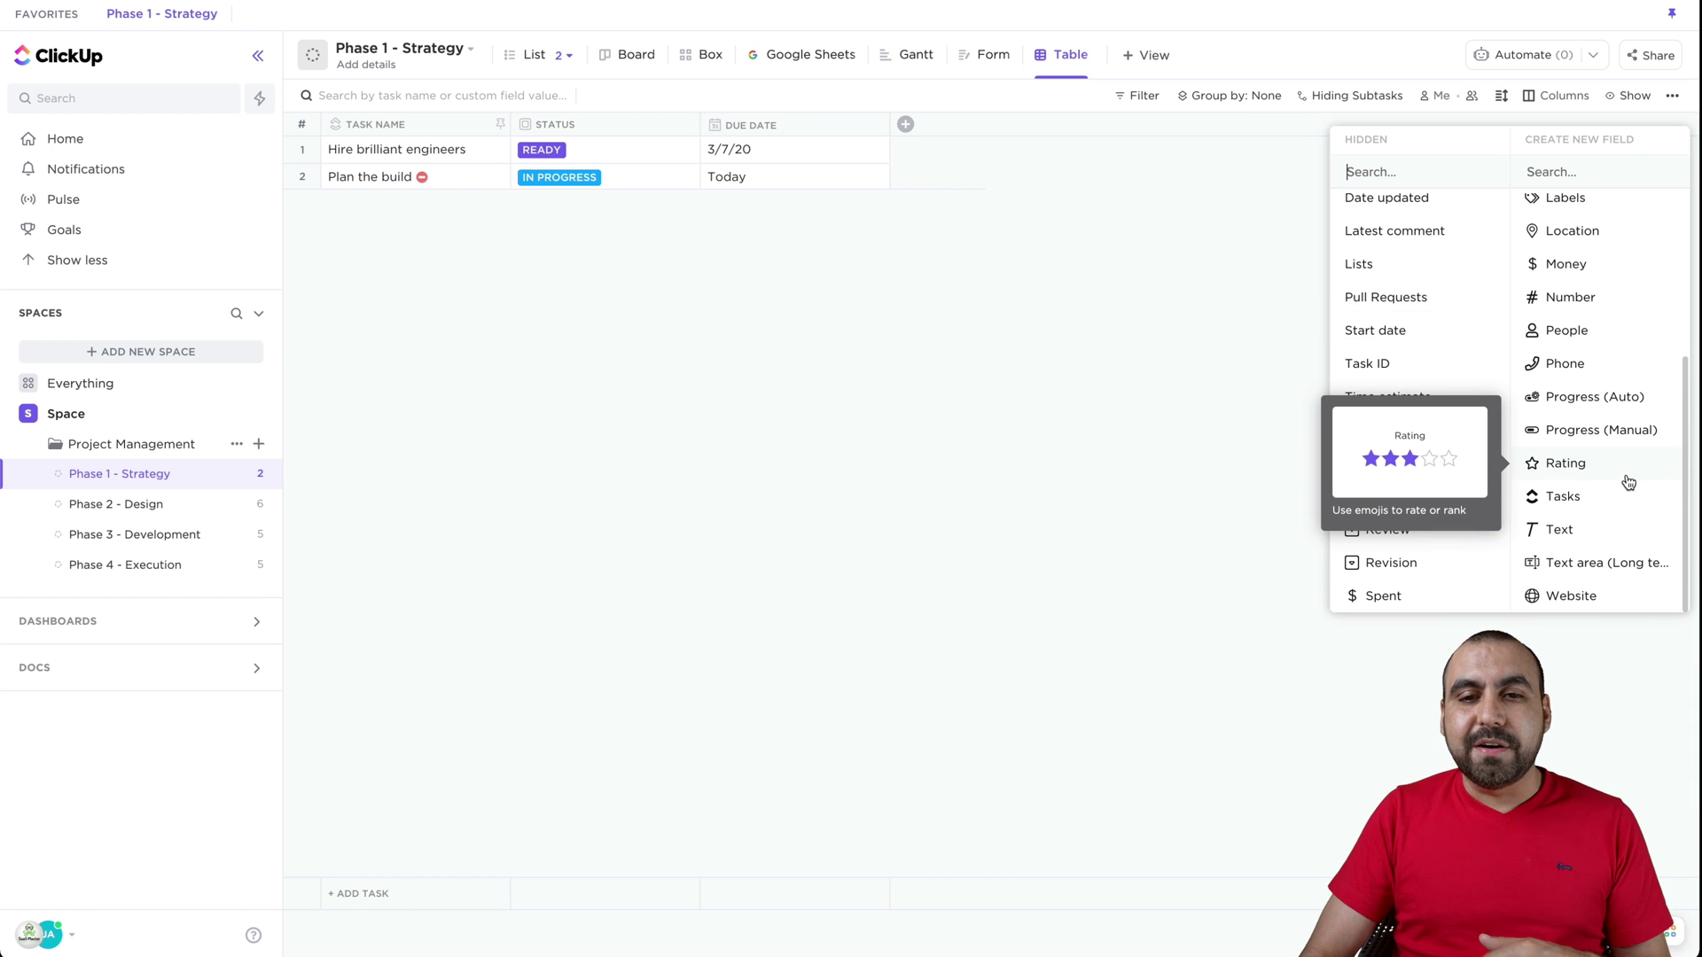
pyautogui.click(1189, 362)
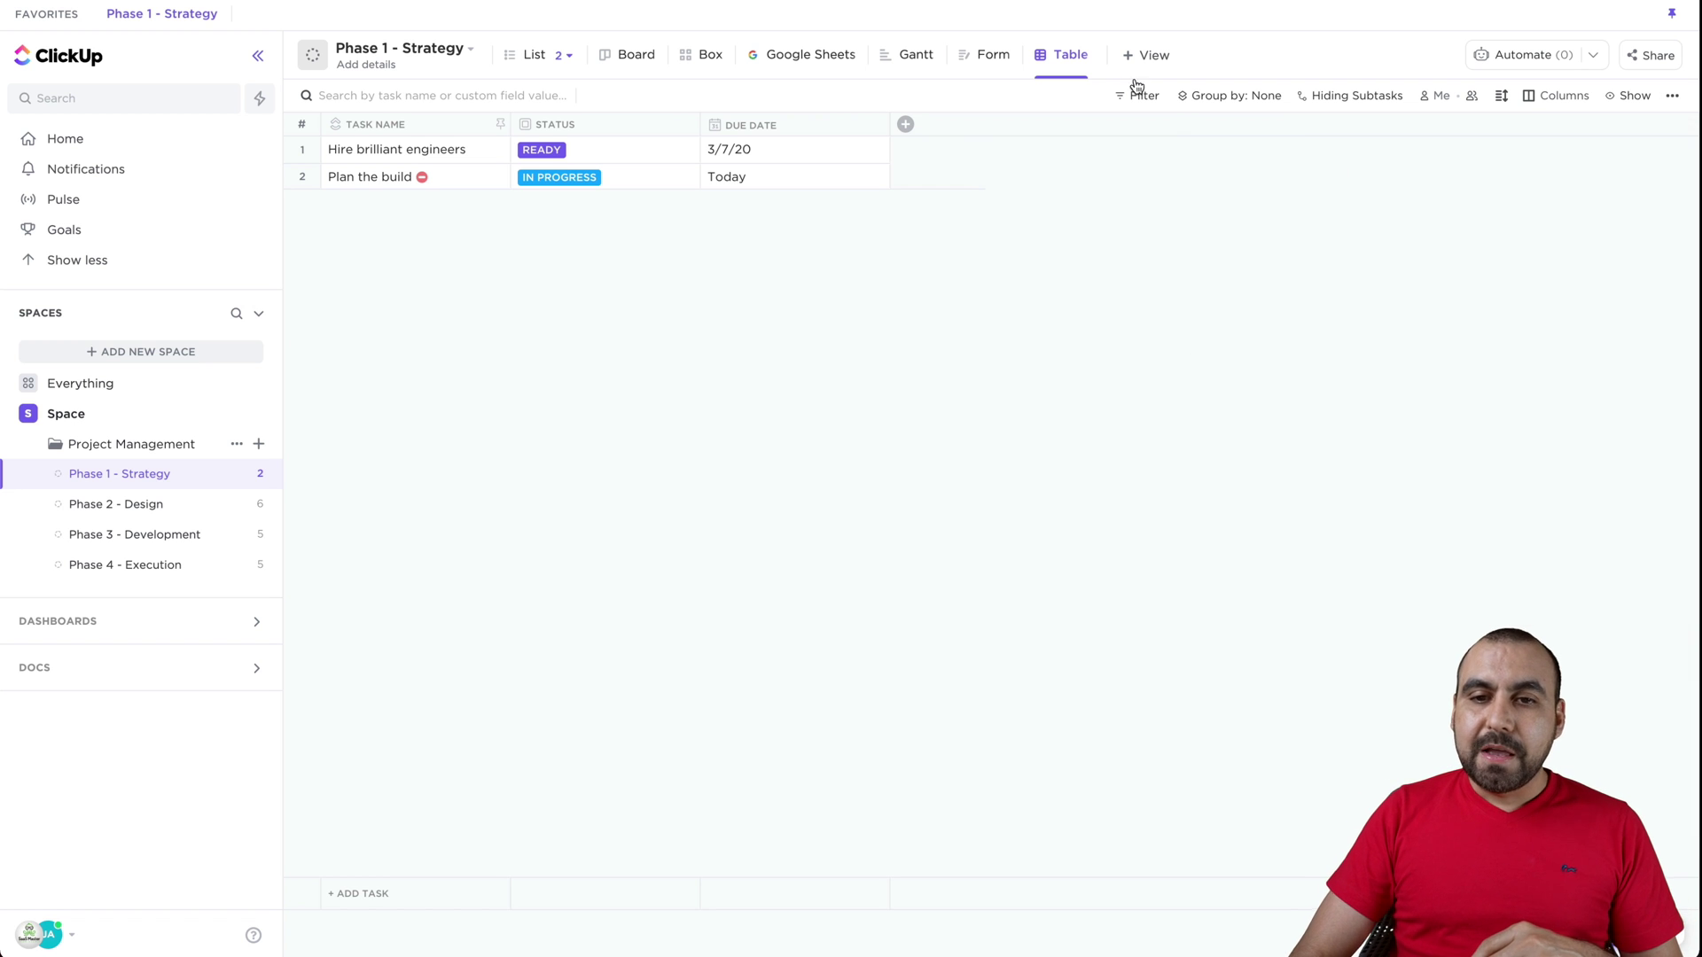
# Add a Calendar view showing Plan the build across May 2021
pyautogui.click(1143, 55)
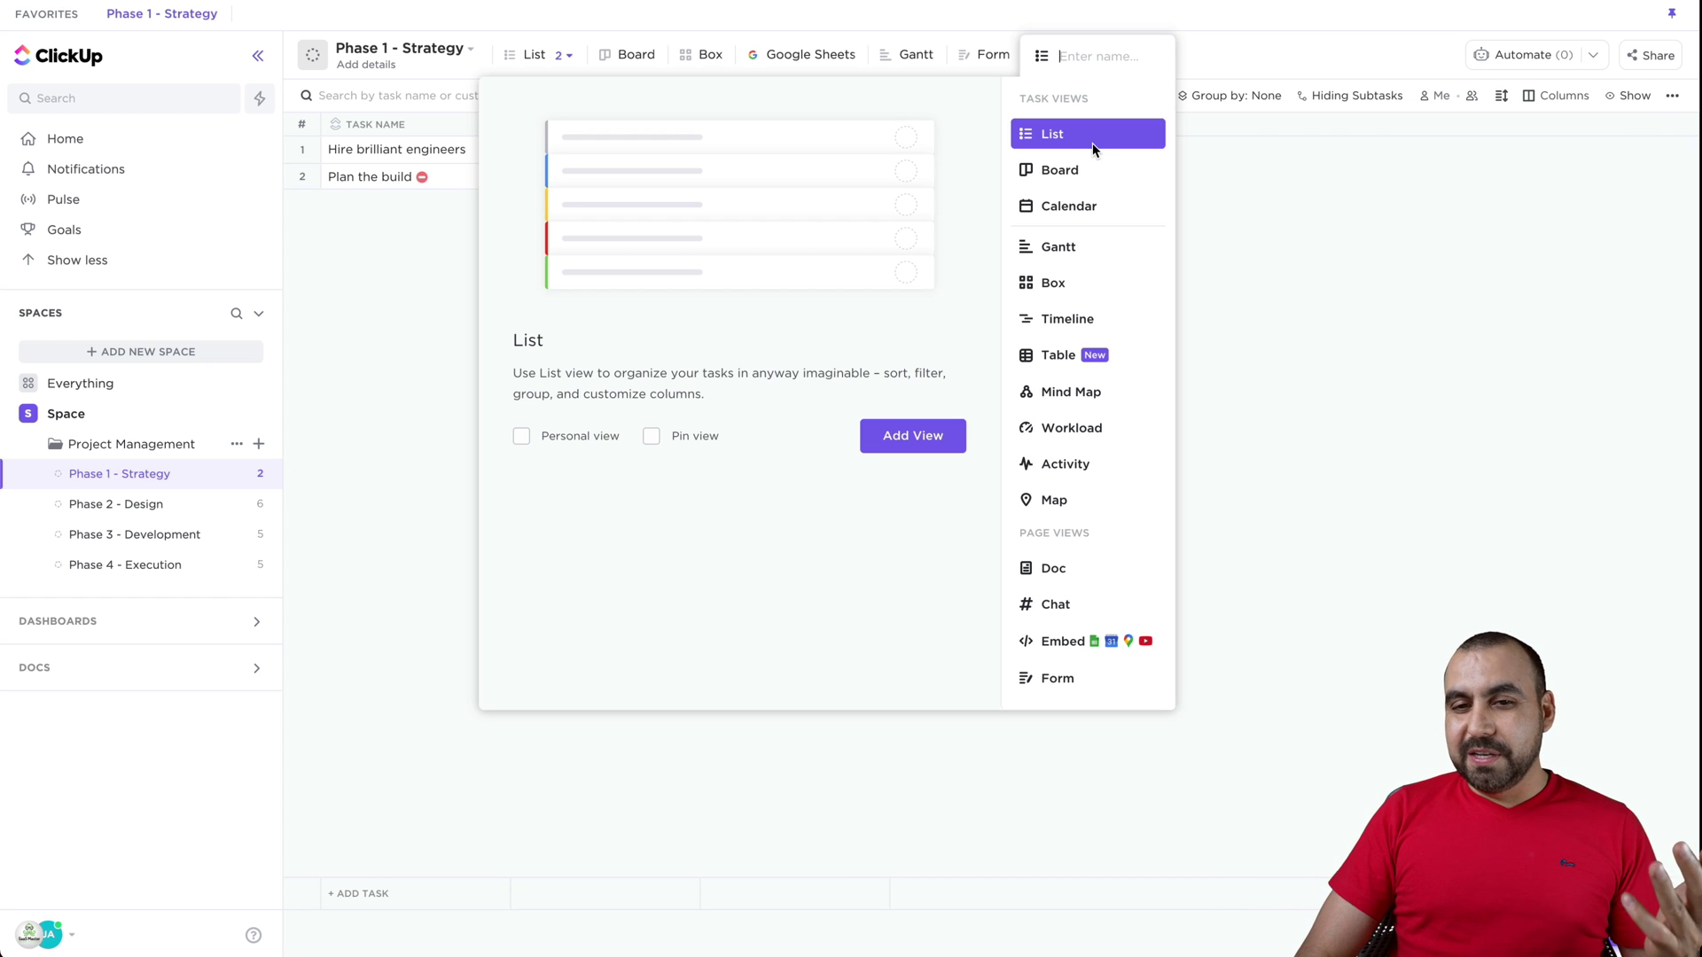
pyautogui.click(1109, 210)
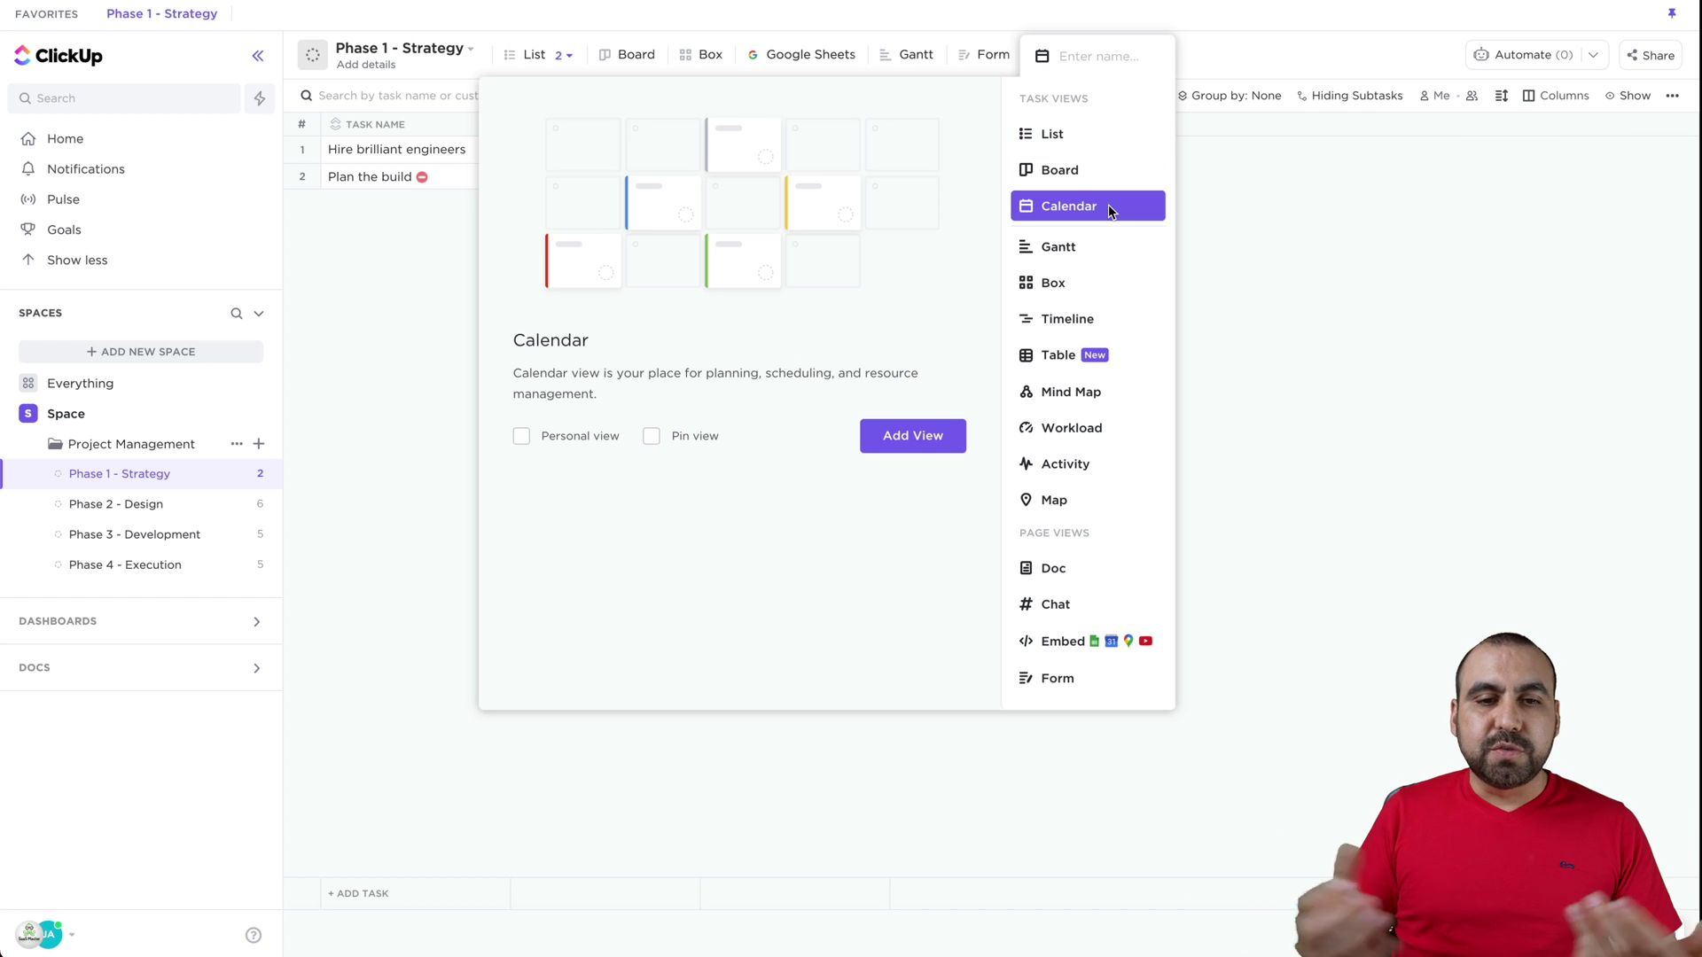
pyautogui.click(921, 435)
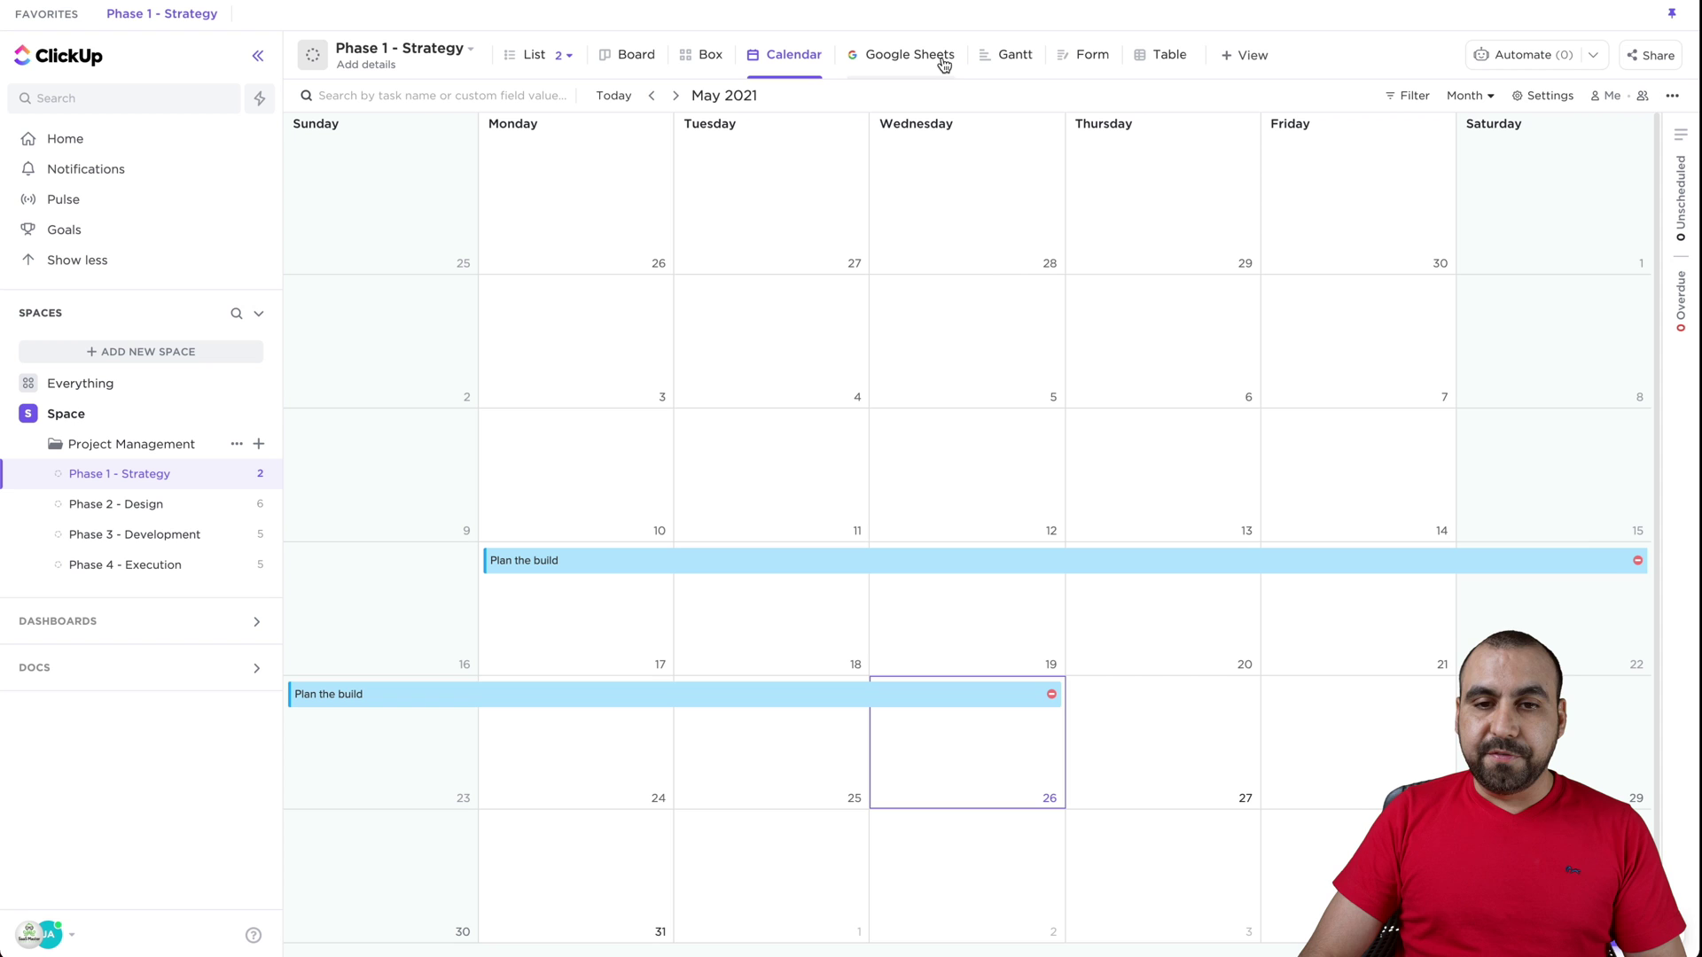
# Add a Mind Map view built from tasks, branching Phase 1 - Strategy into Hire brilliant engineers and Plan the build
pyautogui.click(1248, 57)
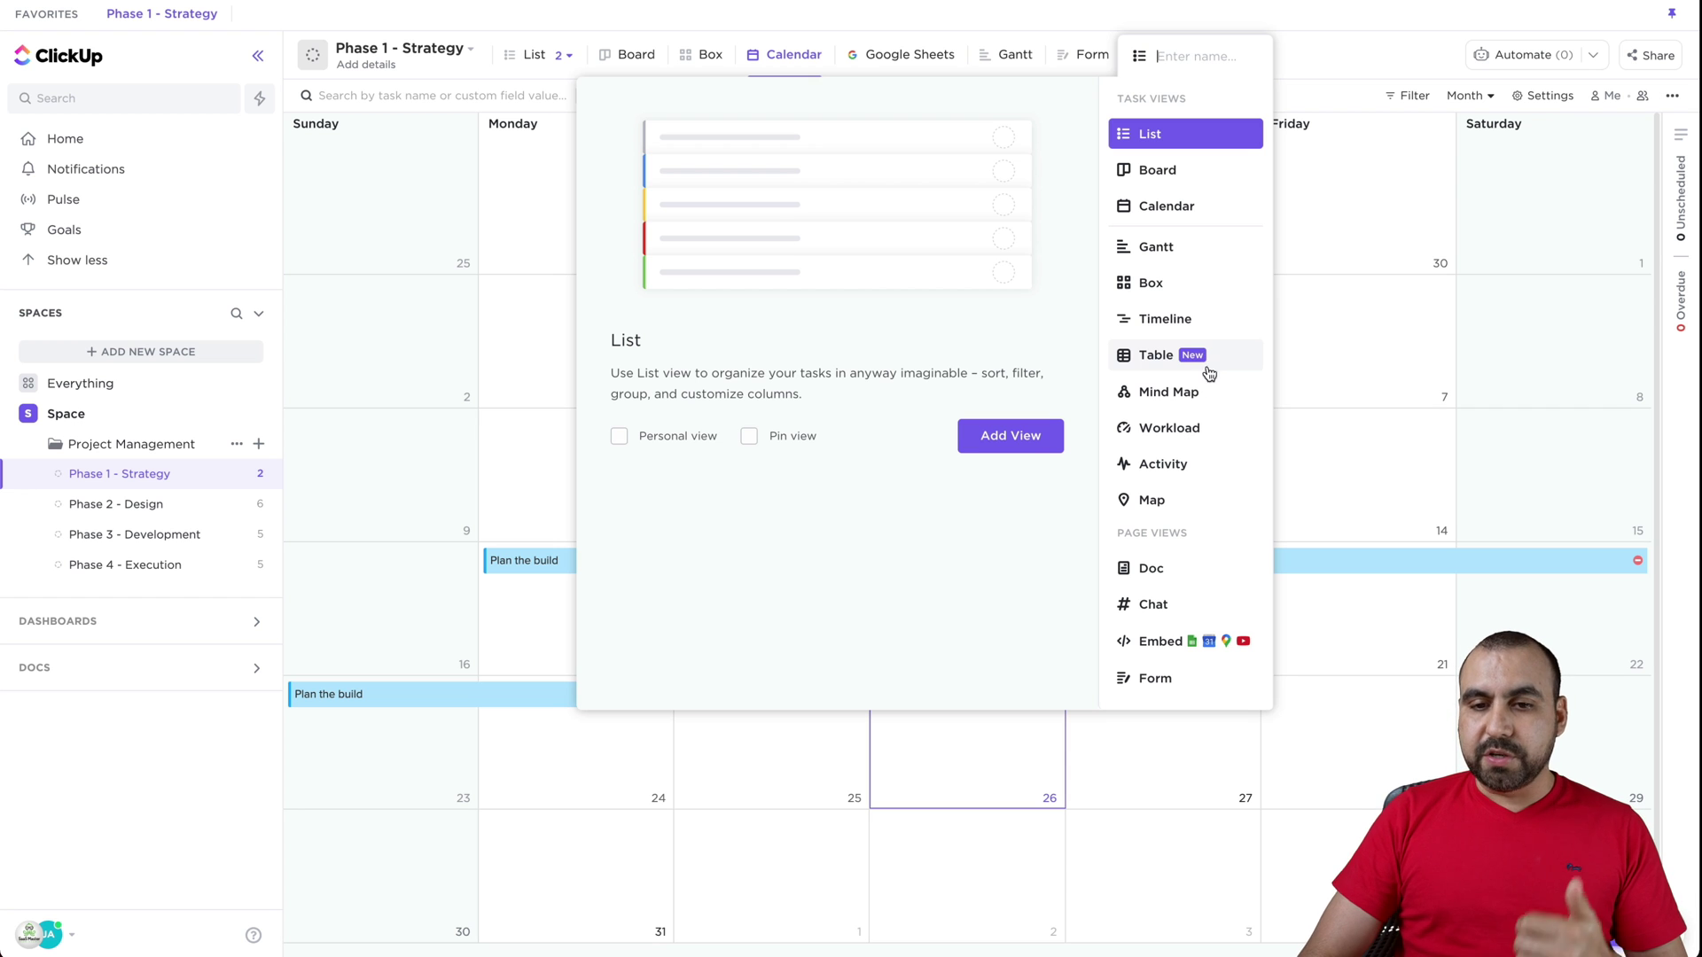
pyautogui.click(1203, 396)
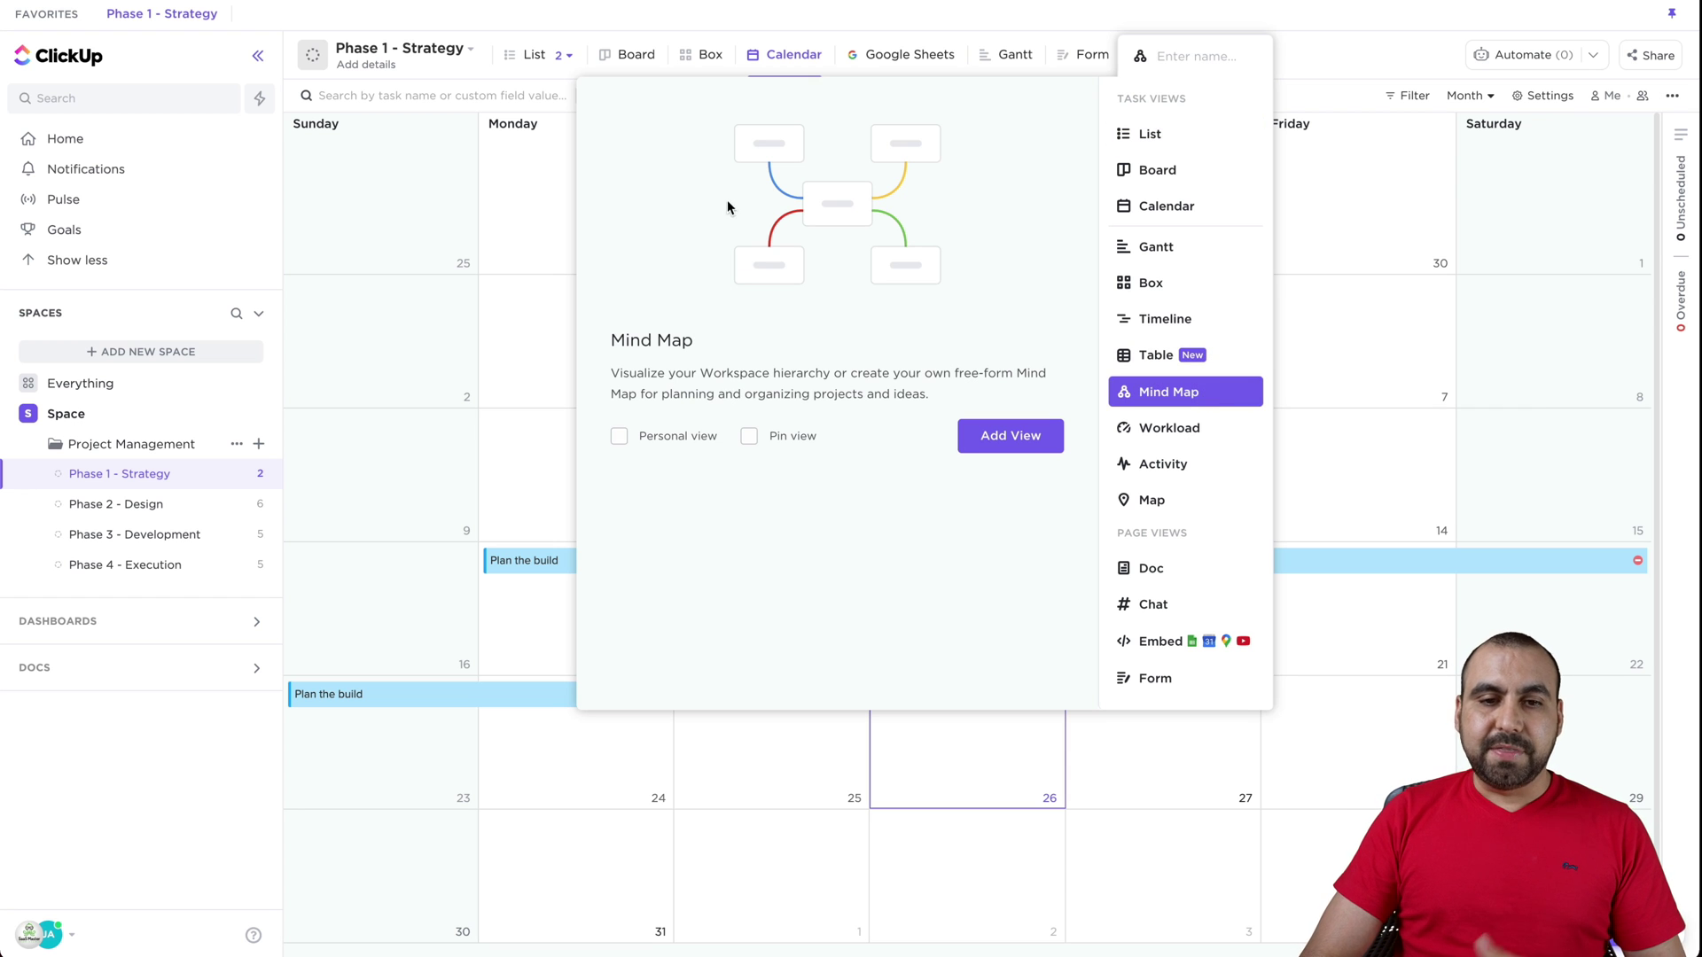
pyautogui.click(1035, 446)
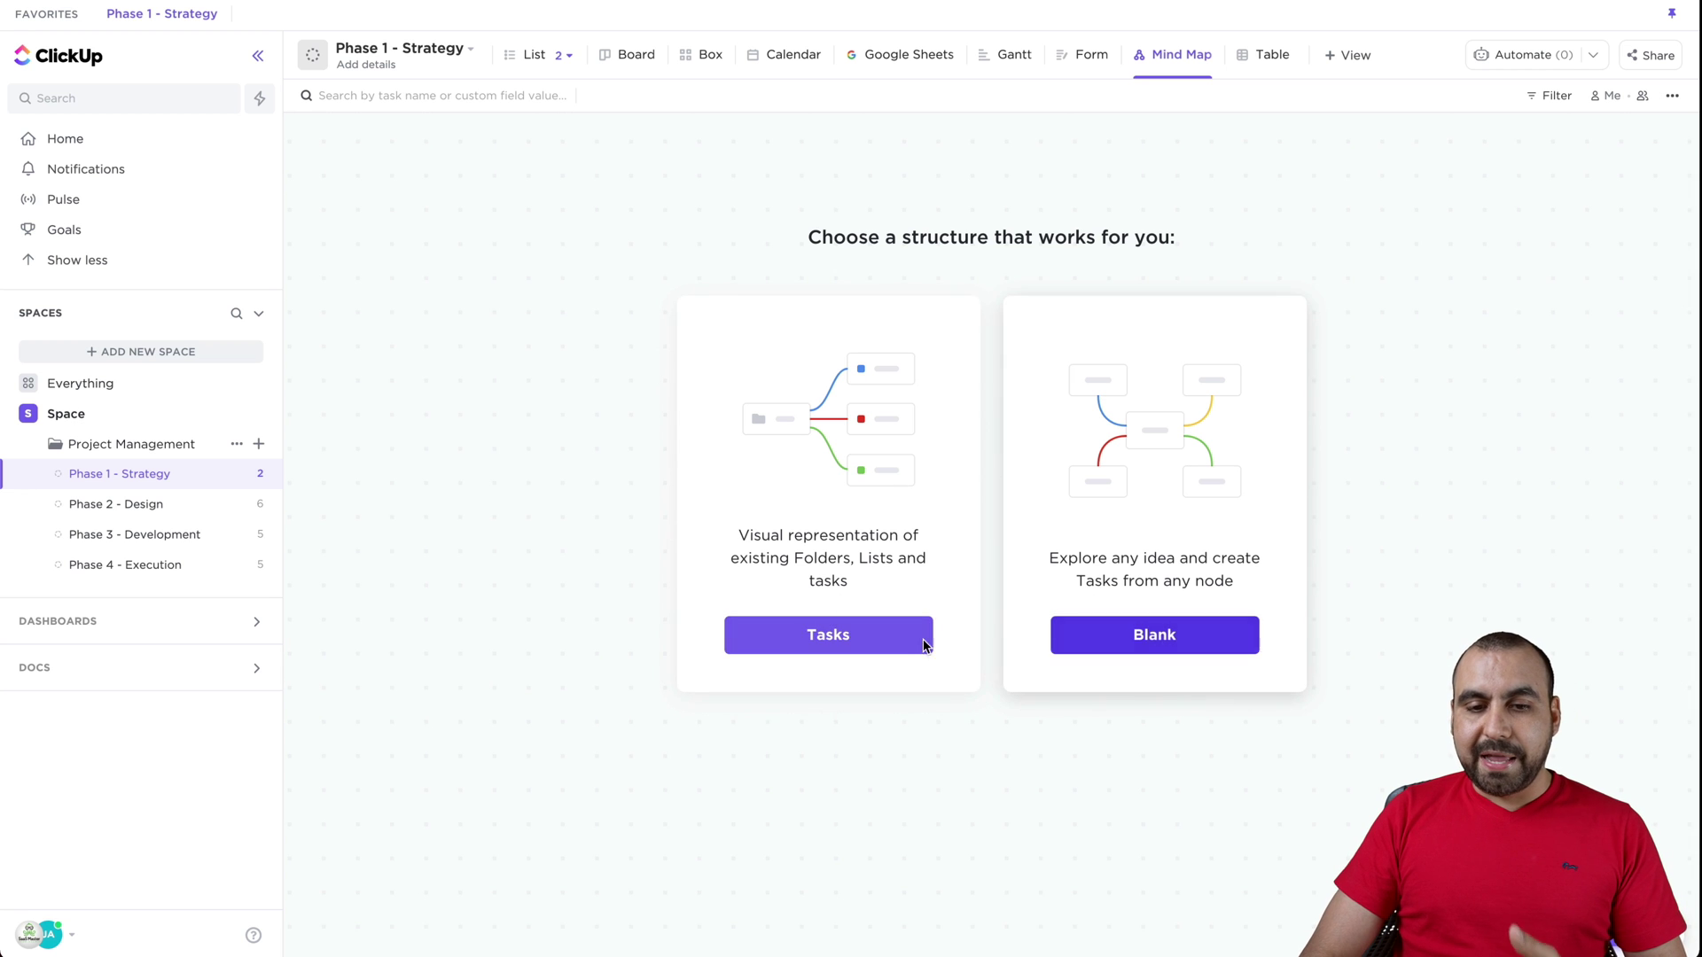
pyautogui.click(882, 651)
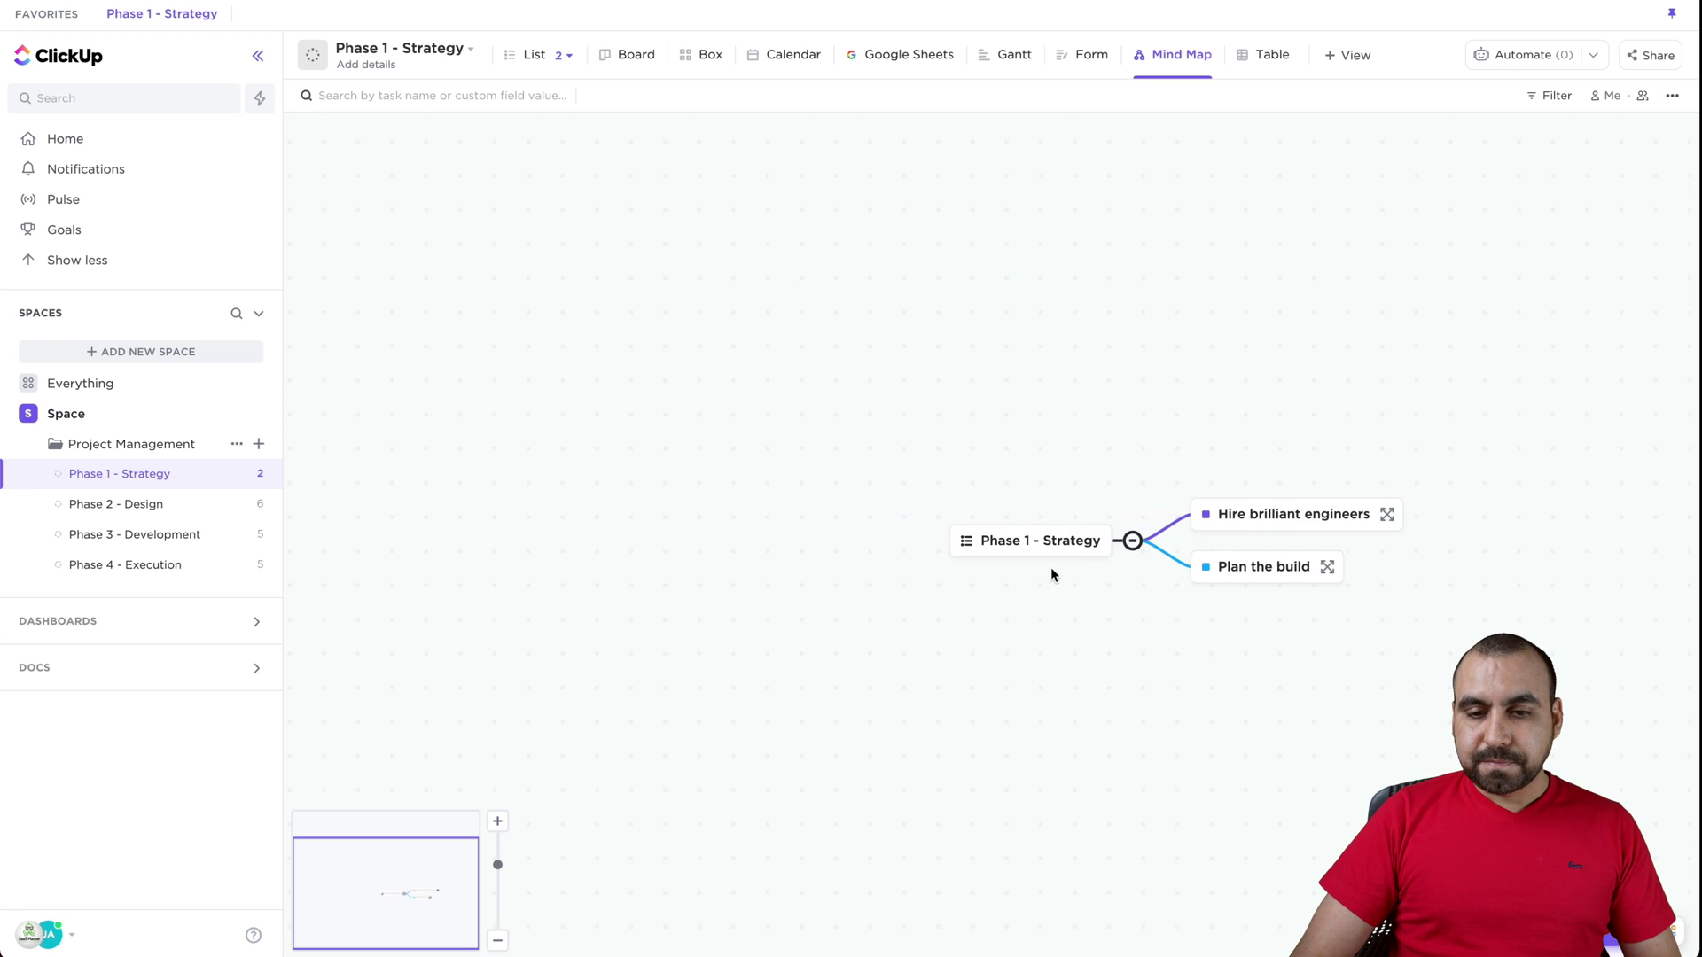
pyautogui.moveTo(1078, 541); pyautogui.dragTo(770, 421)
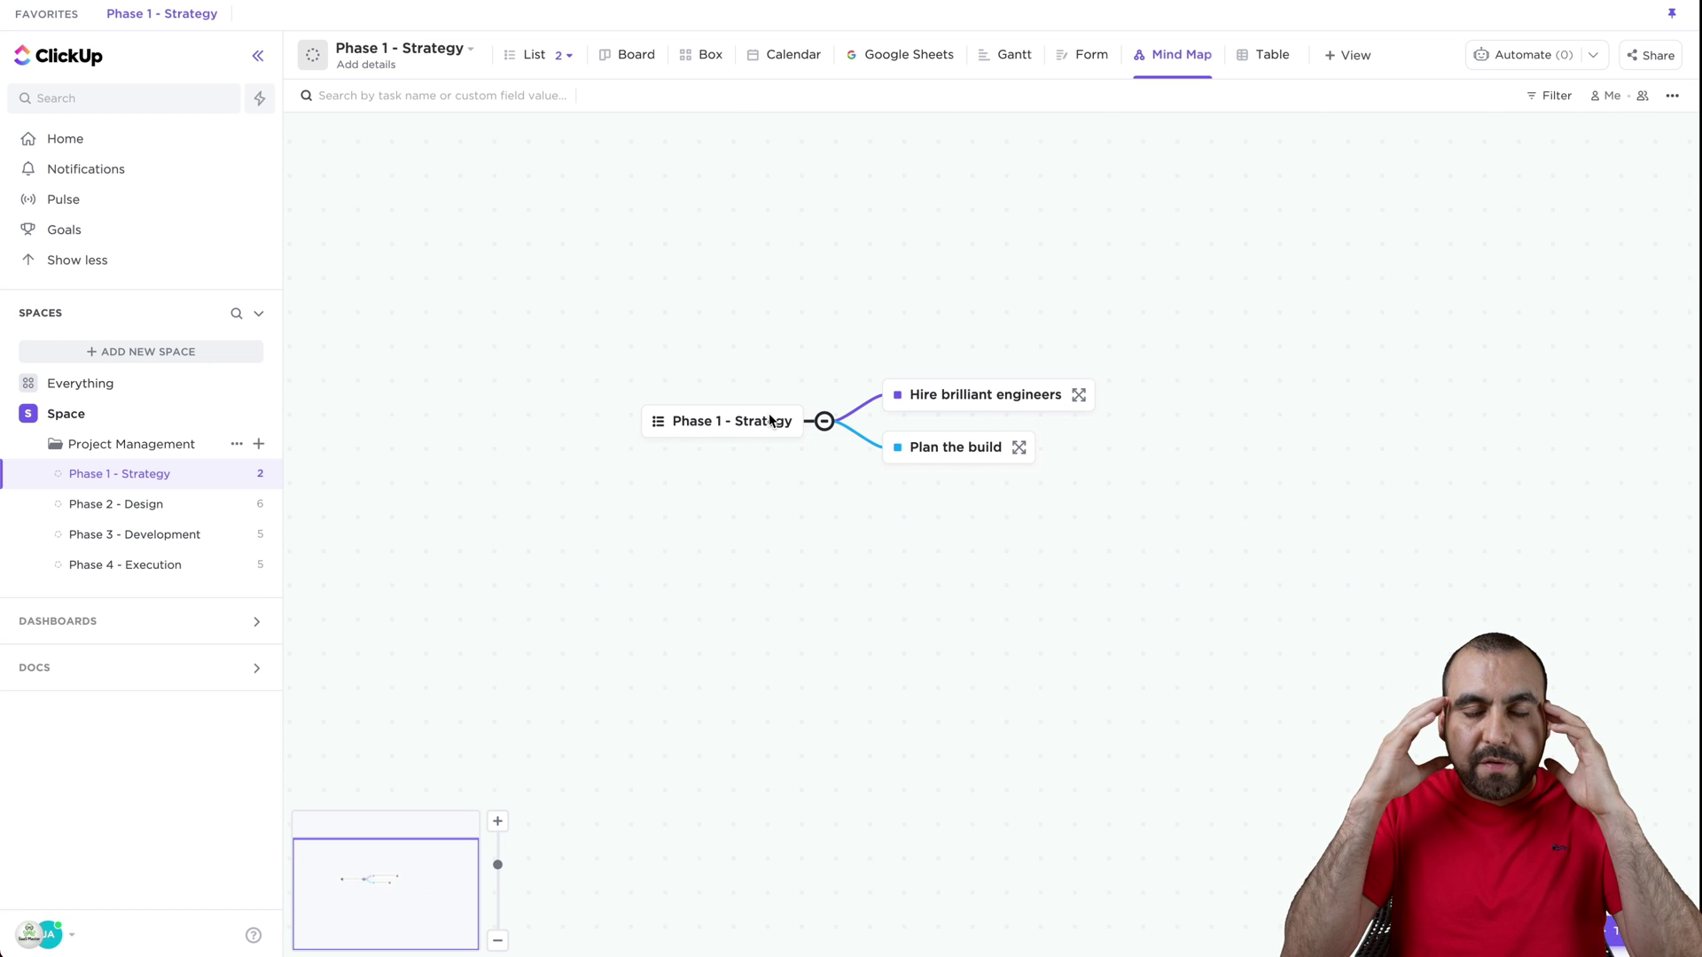
# Add a Workload view showing one assignee booked 12h of 40h for May 23–29
pyautogui.click(1376, 49)
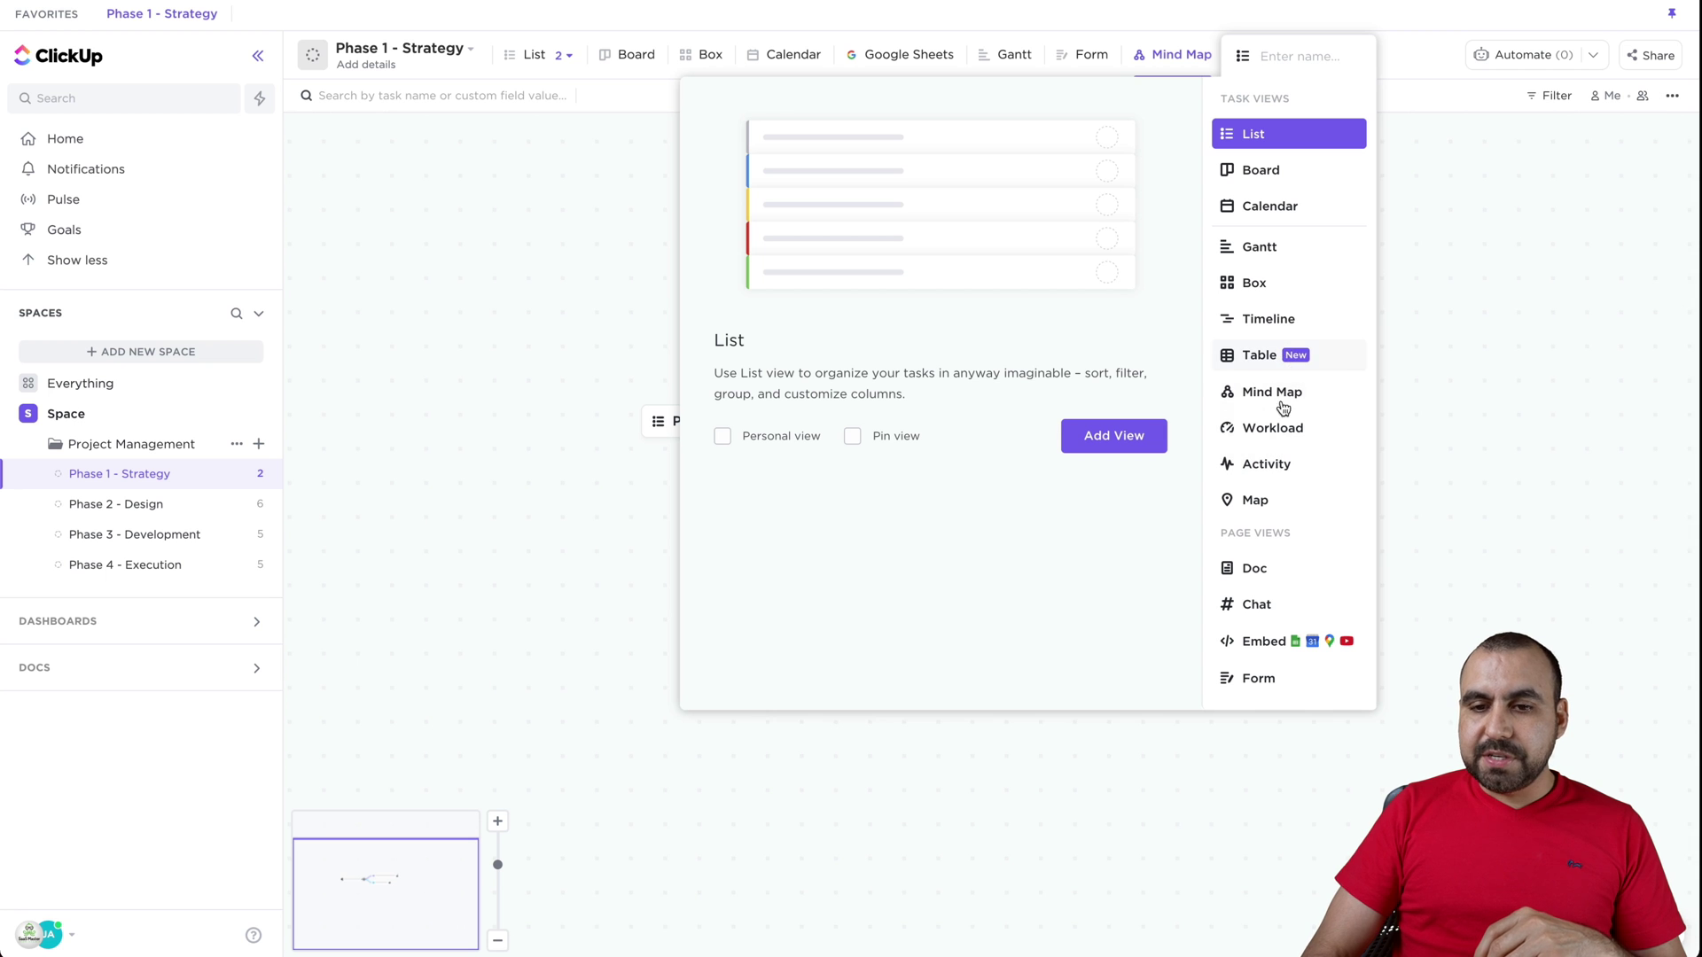
pyautogui.click(1295, 428)
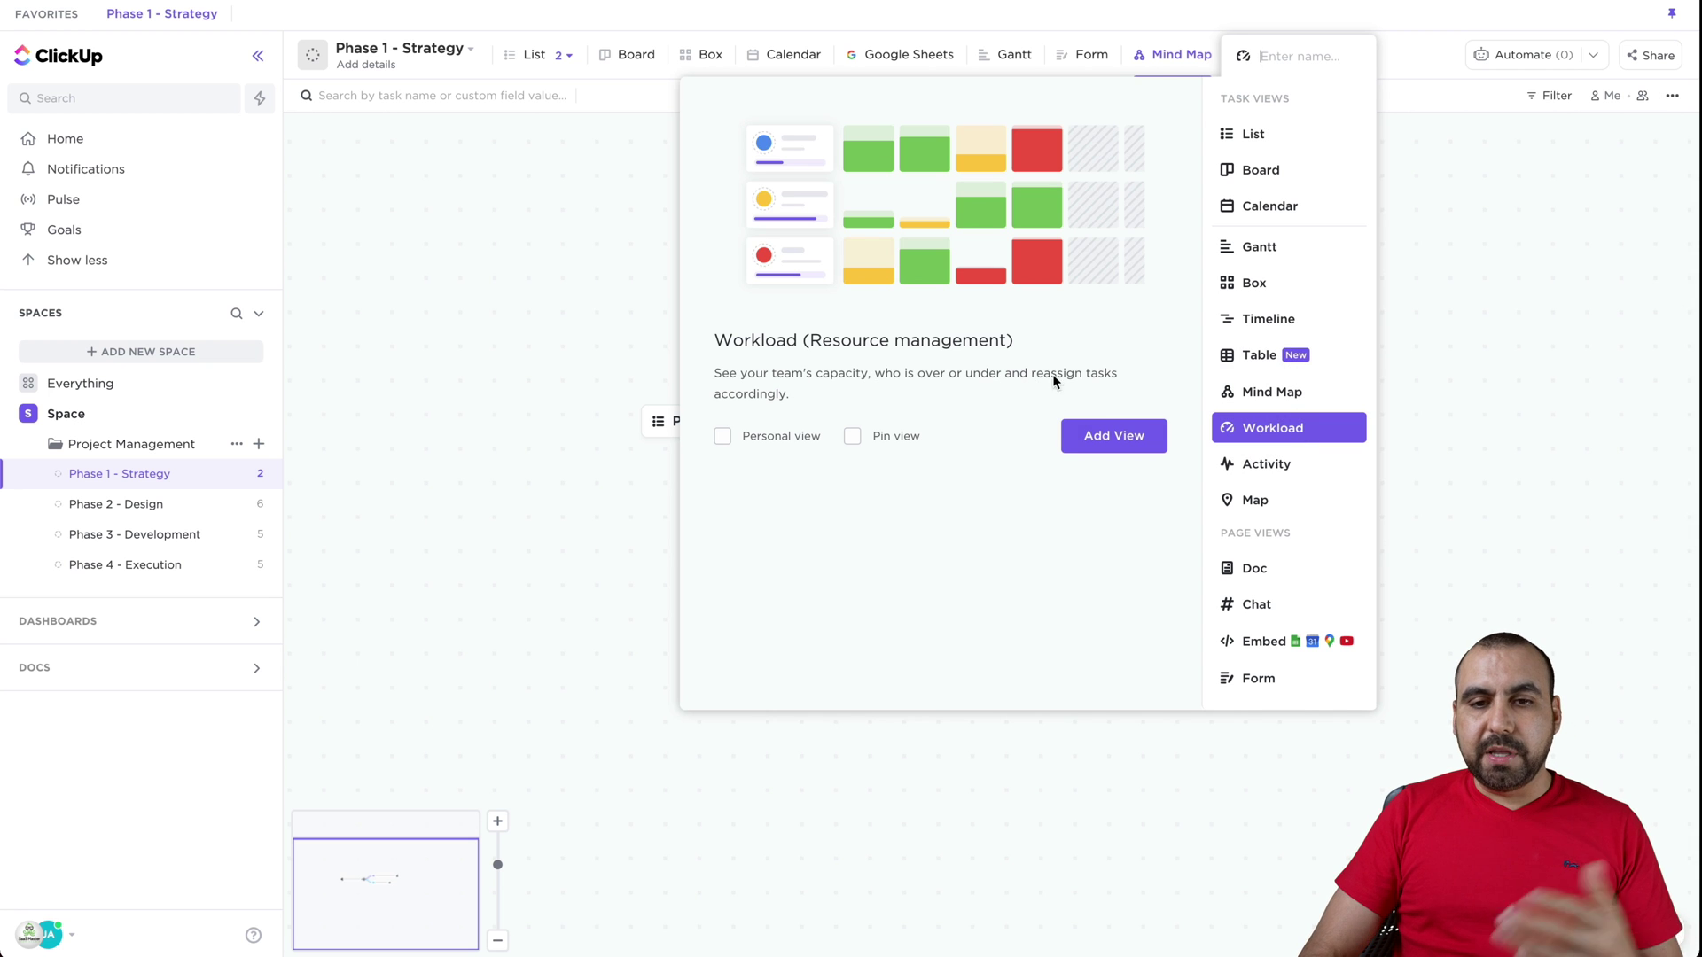
pyautogui.click(1097, 434)
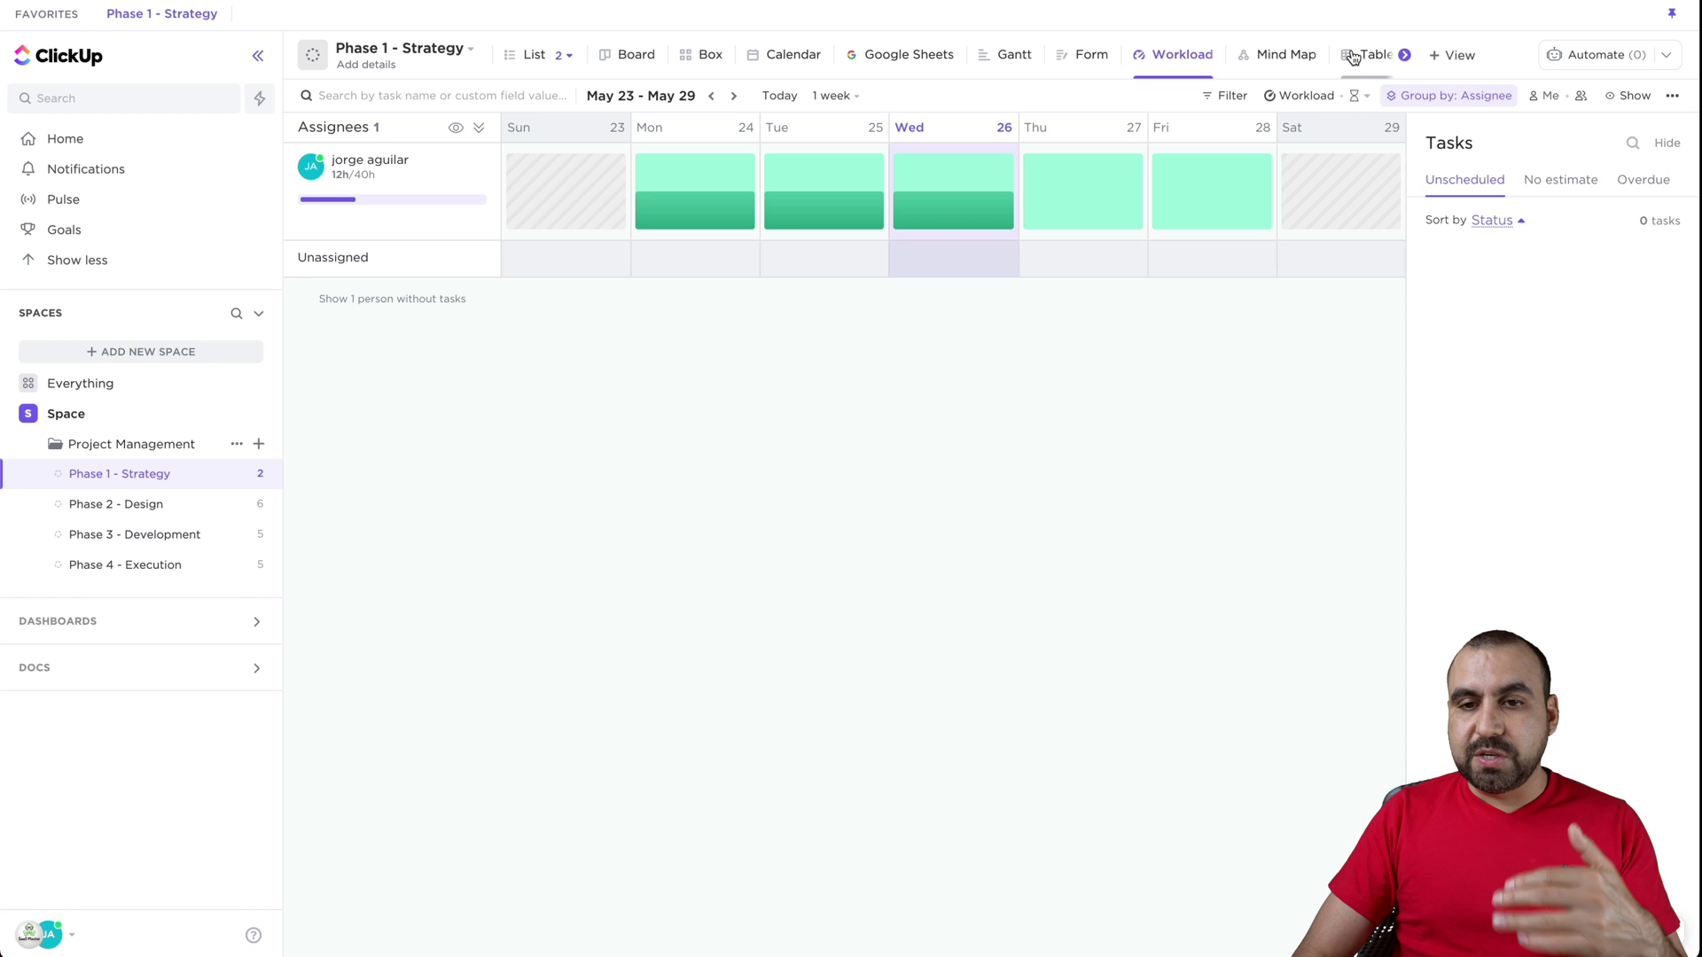
pyautogui.click(1450, 54)
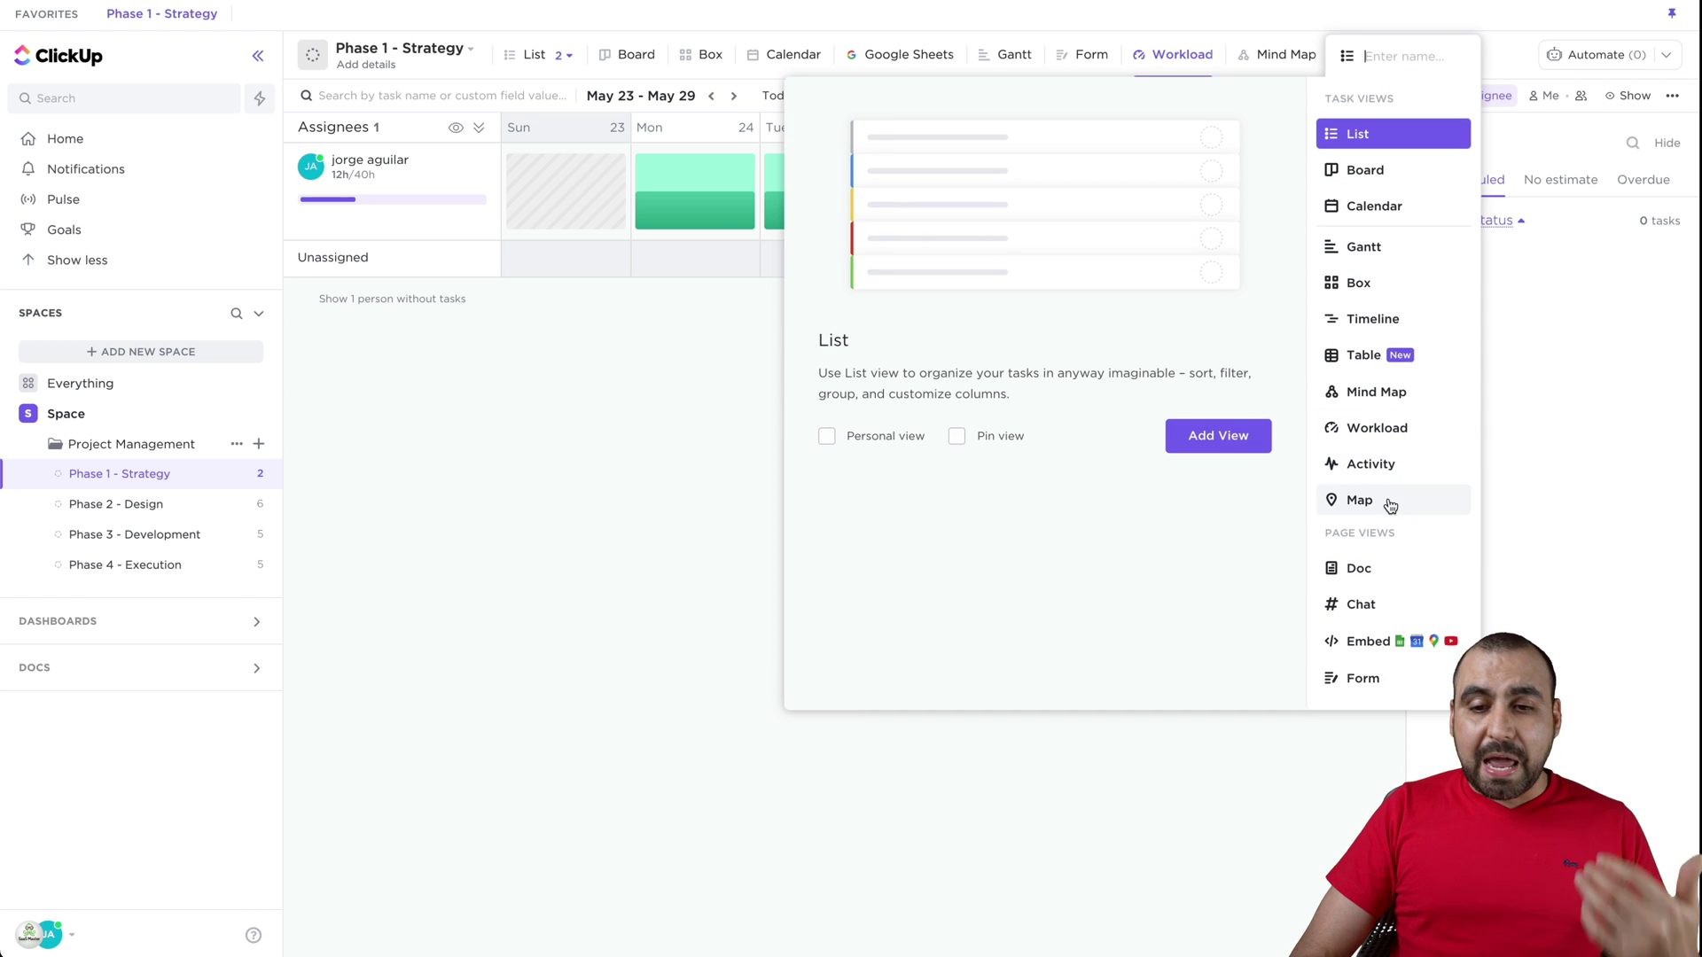
# Preview the Activity, Map and Form view types, then dismiss the view picker without adding one
pyautogui.click(1379, 465)
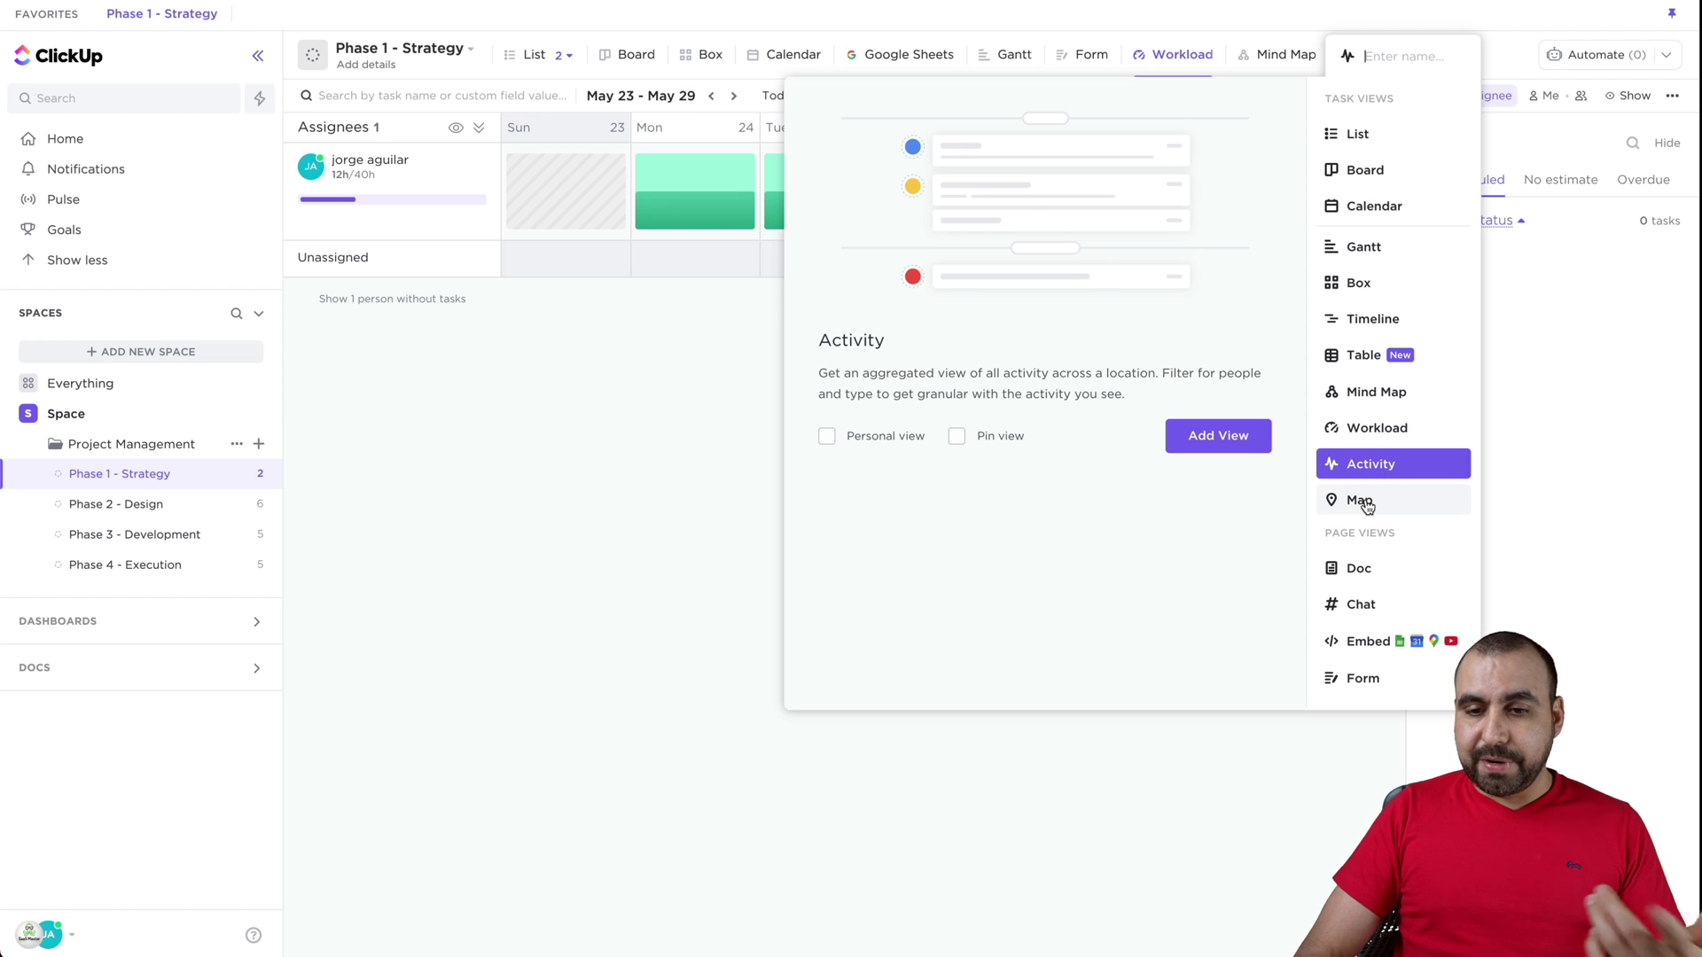
pyautogui.click(1379, 501)
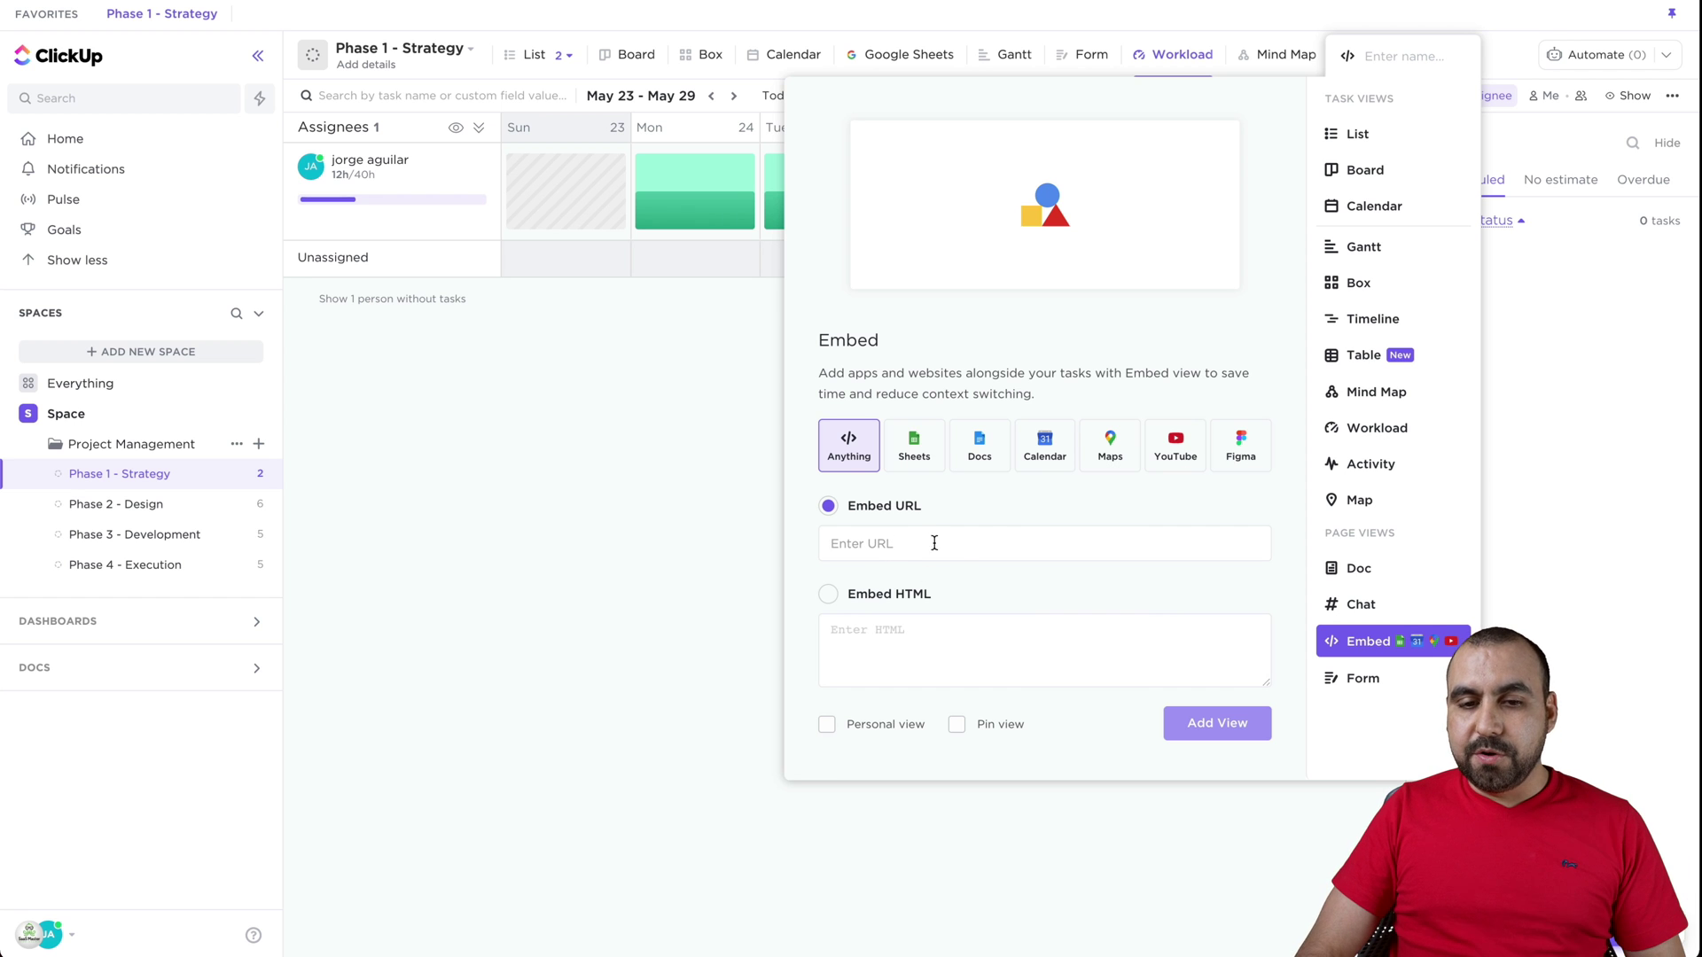
pyautogui.click(1388, 686)
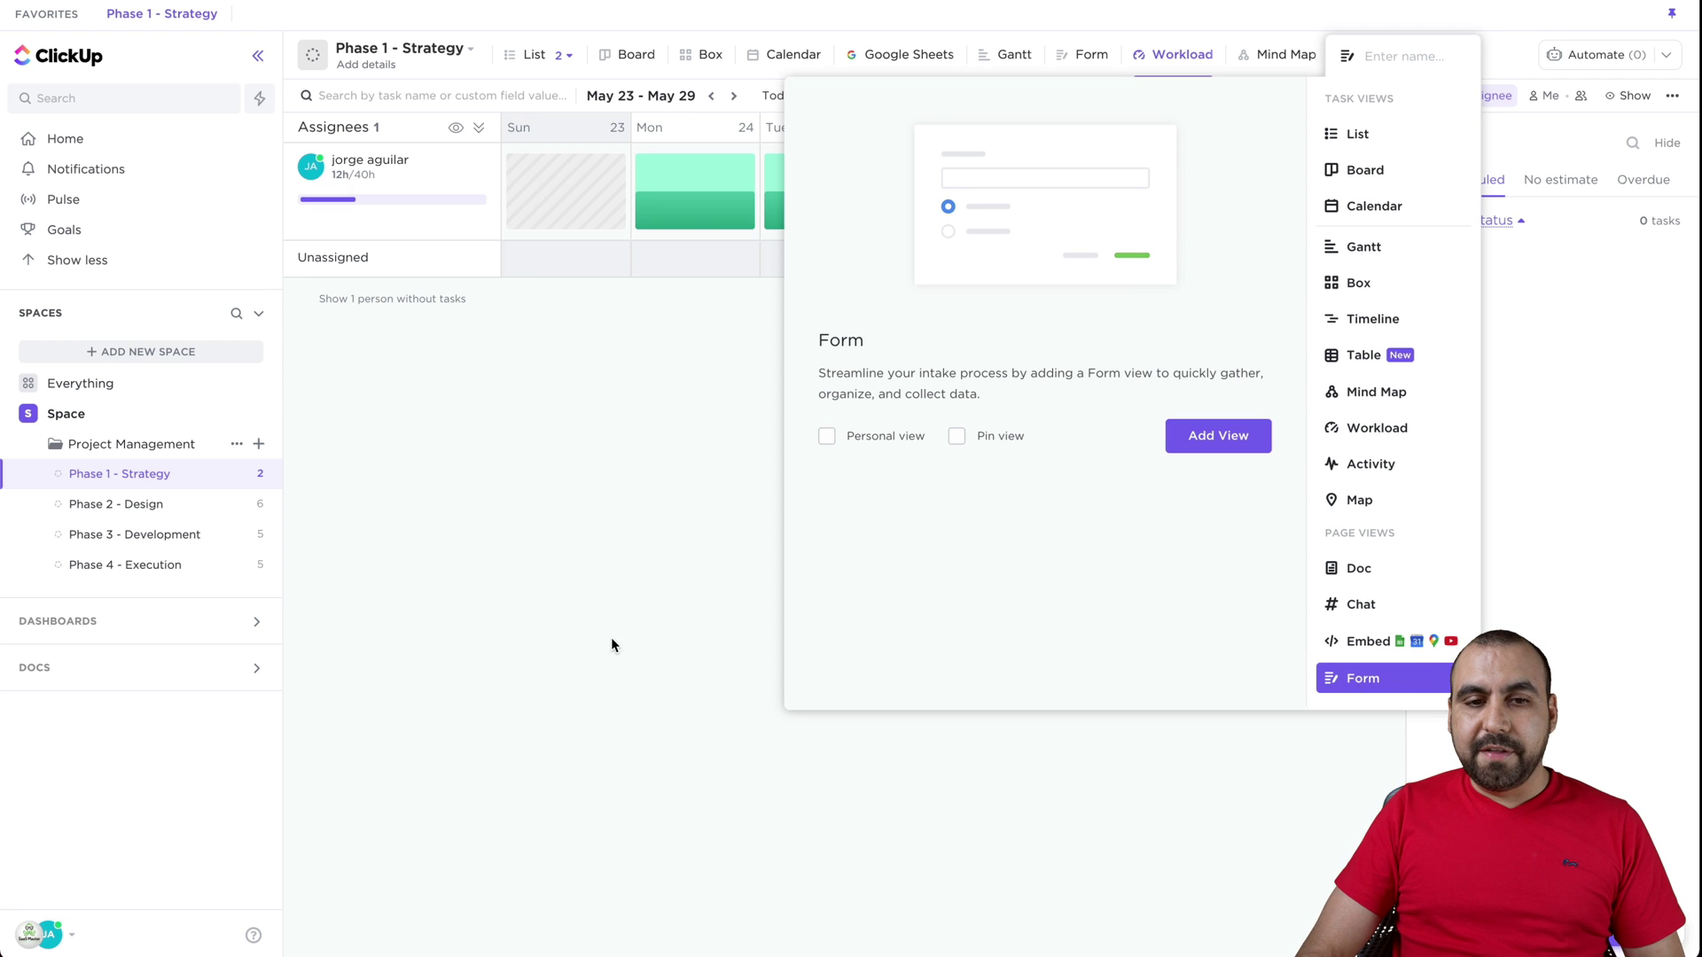
pyautogui.click(569, 593)
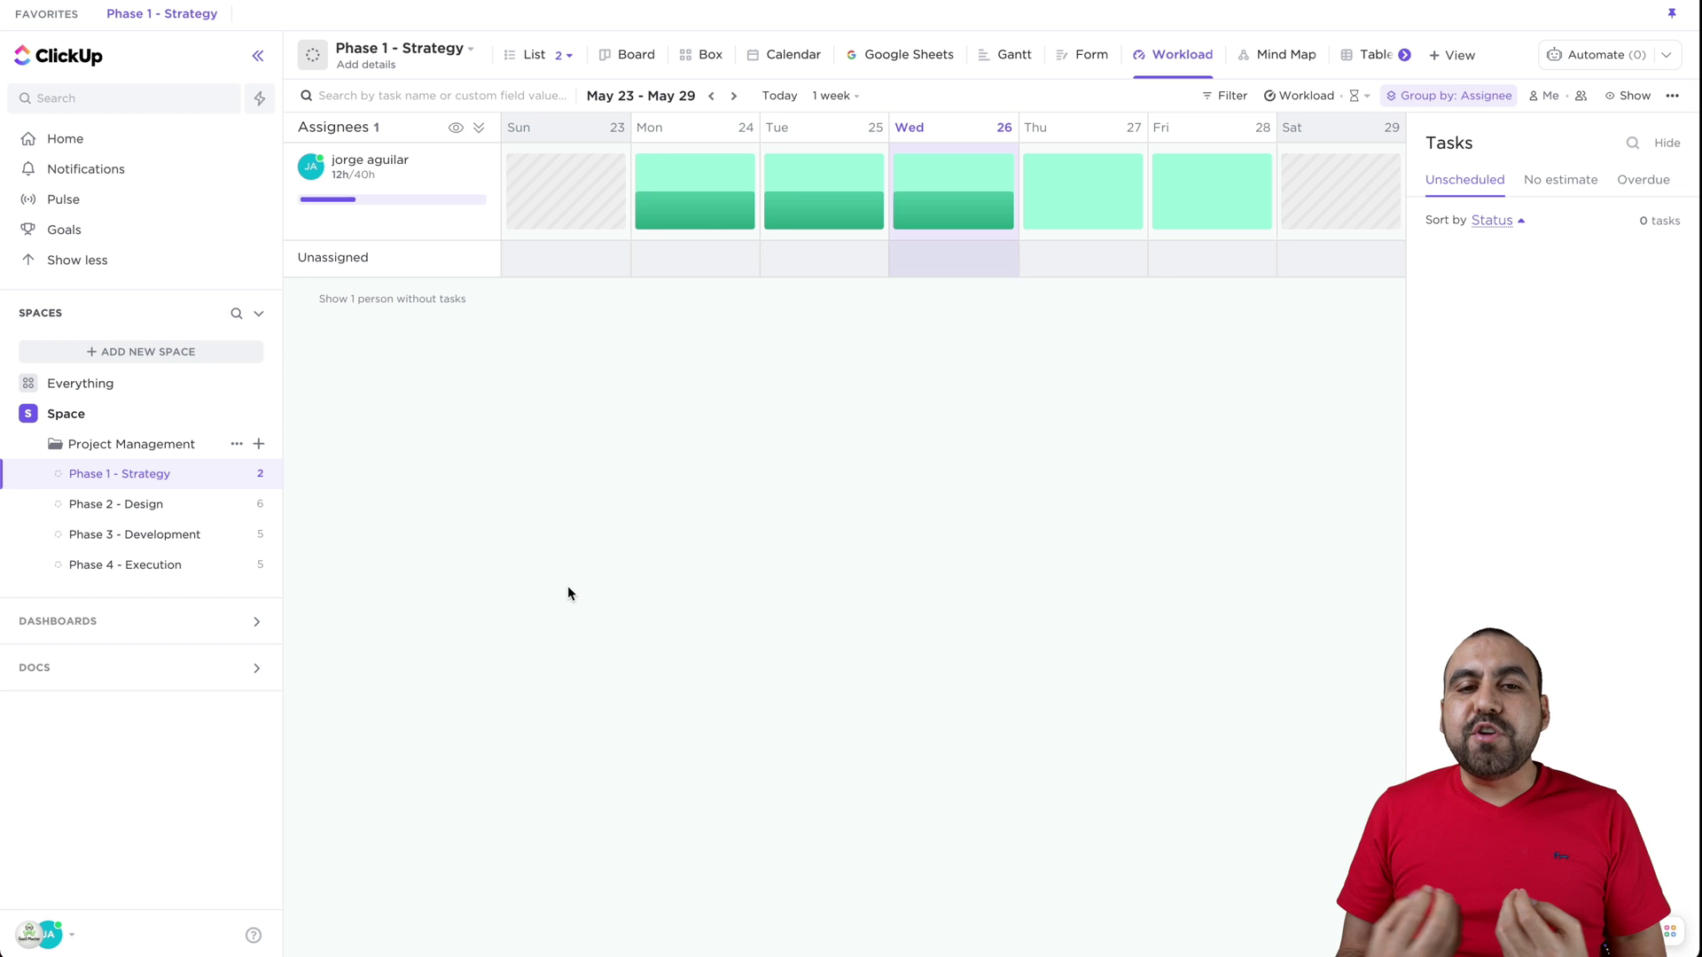
# Switch to the Board view, with Plan the build in progress and three tasks complete
pyautogui.click(522, 62)
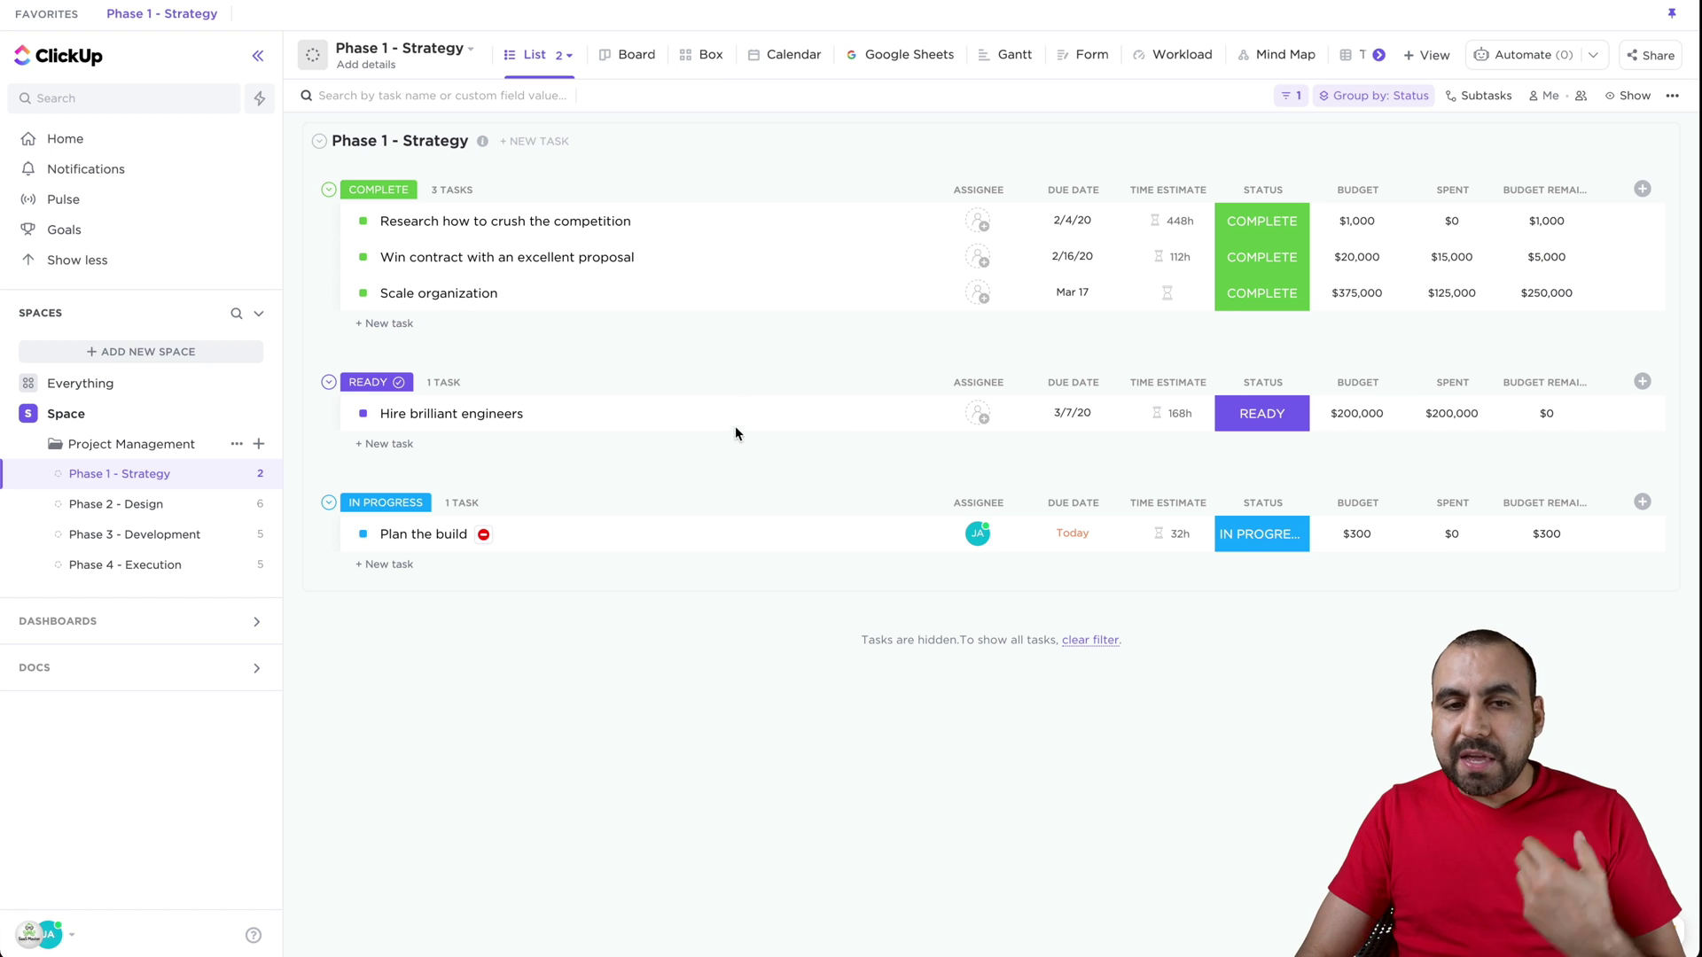
pyautogui.click(618, 57)
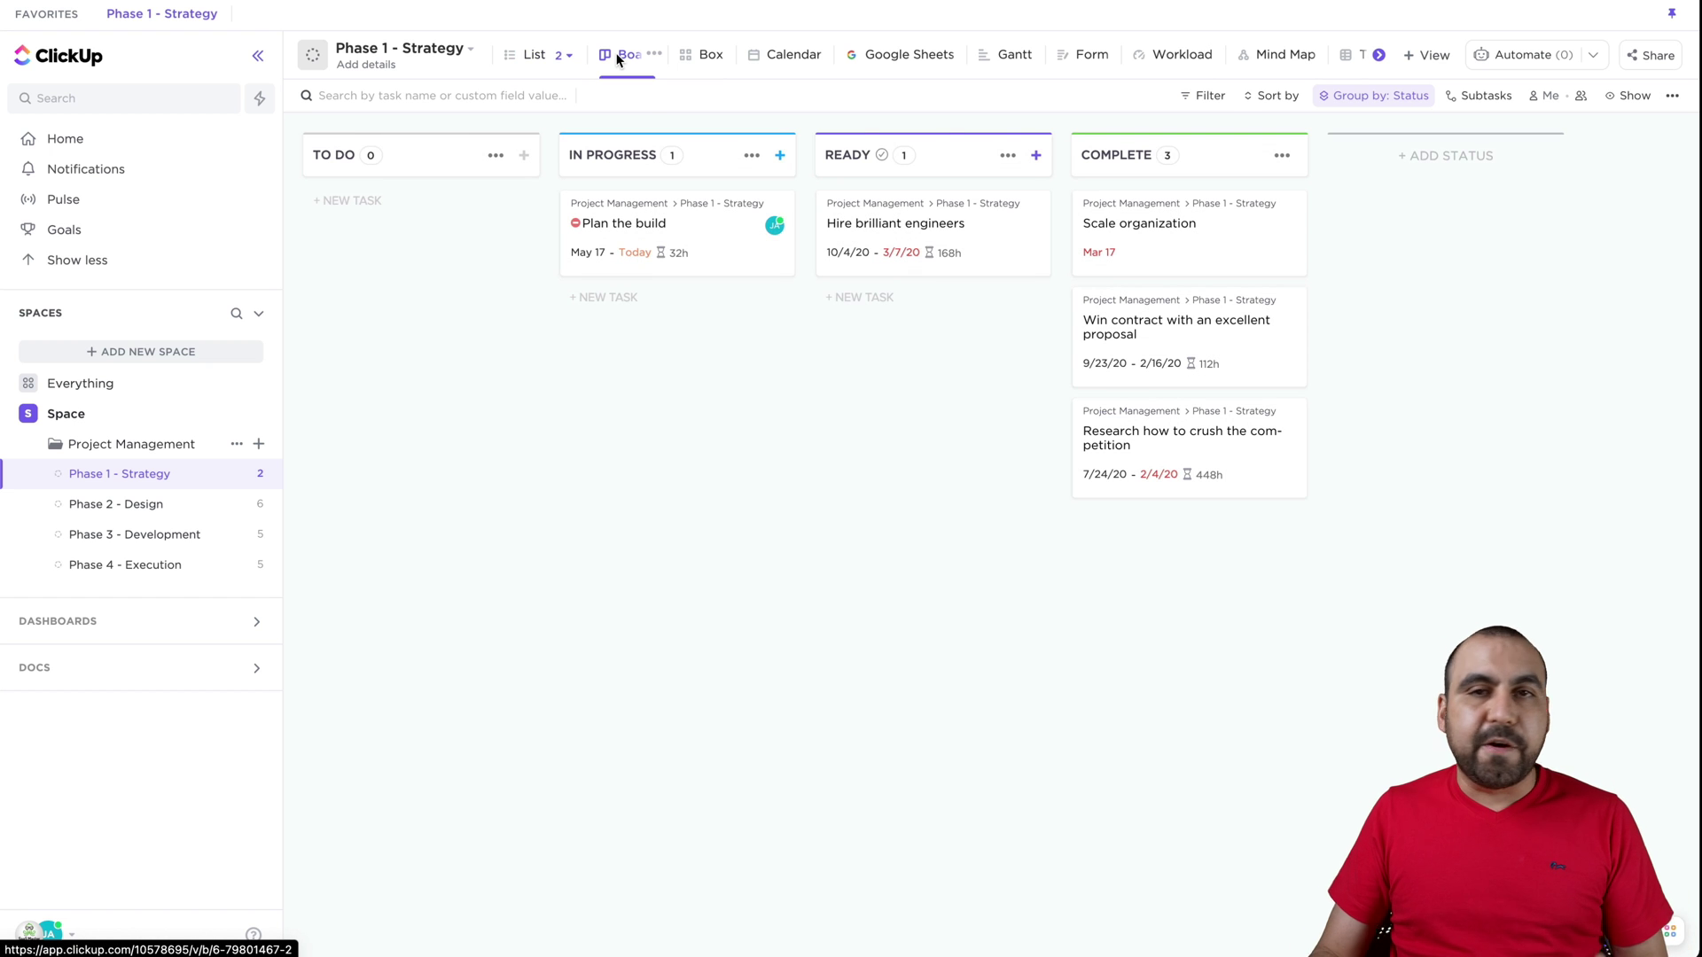
pyautogui.moveTo(704, 285)
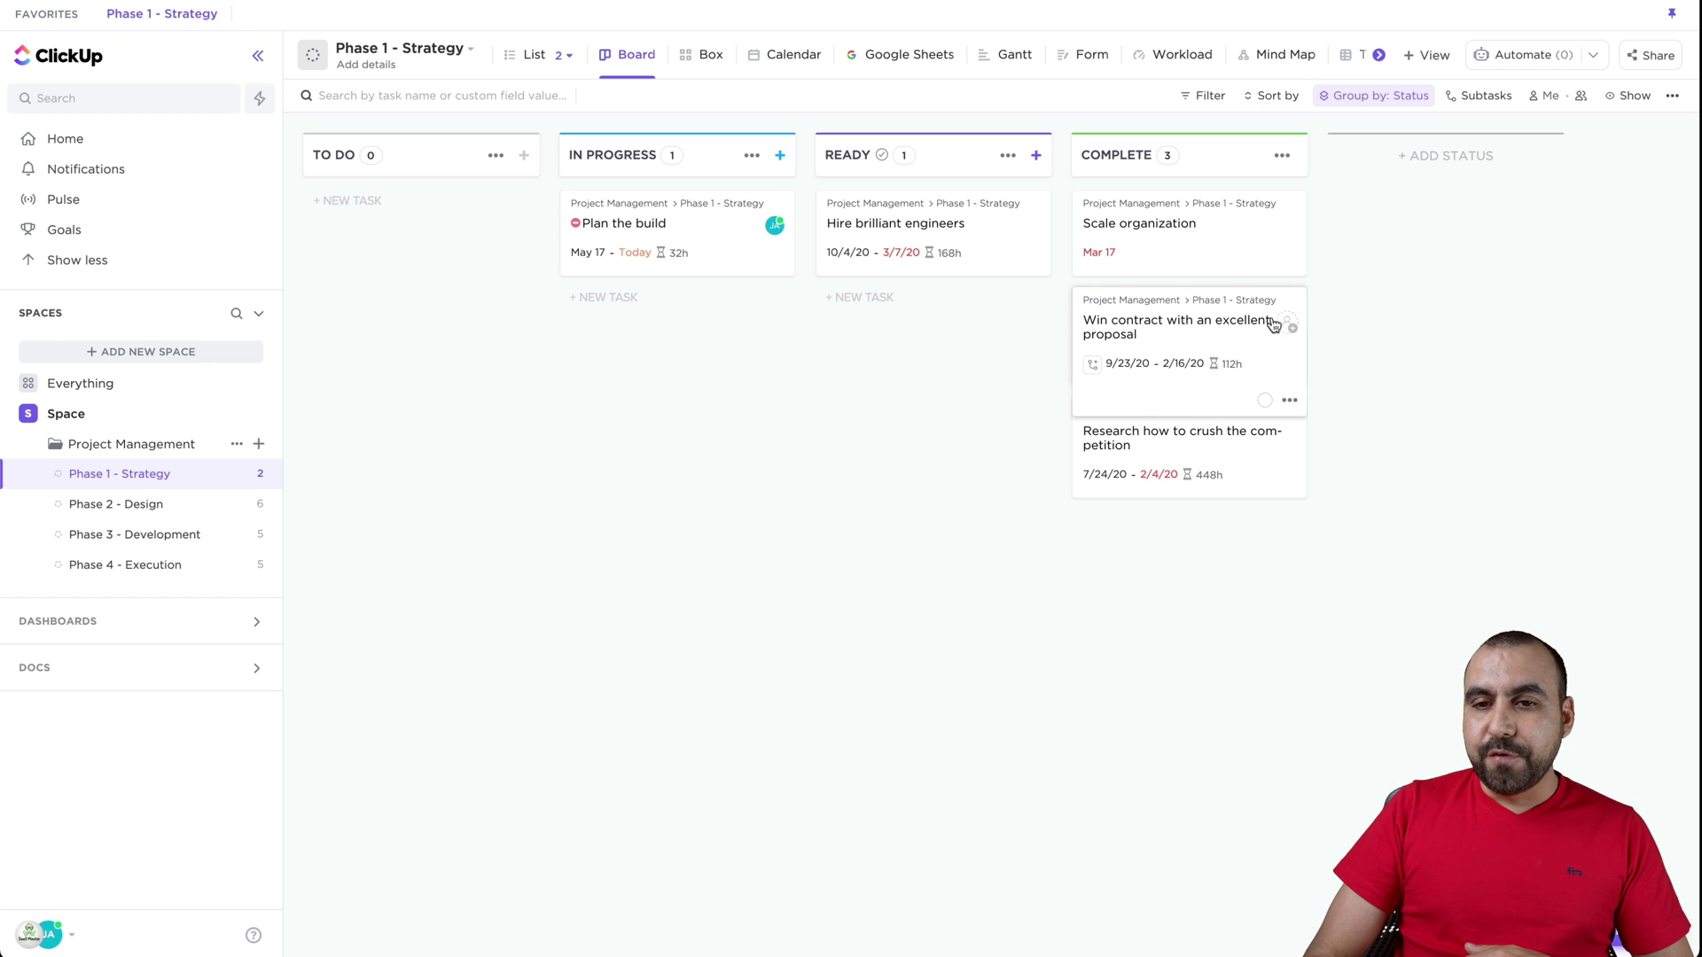
# Start a new custom automation triggered by Status Changes
pyautogui.click(1557, 64)
pyautogui.click(1549, 146)
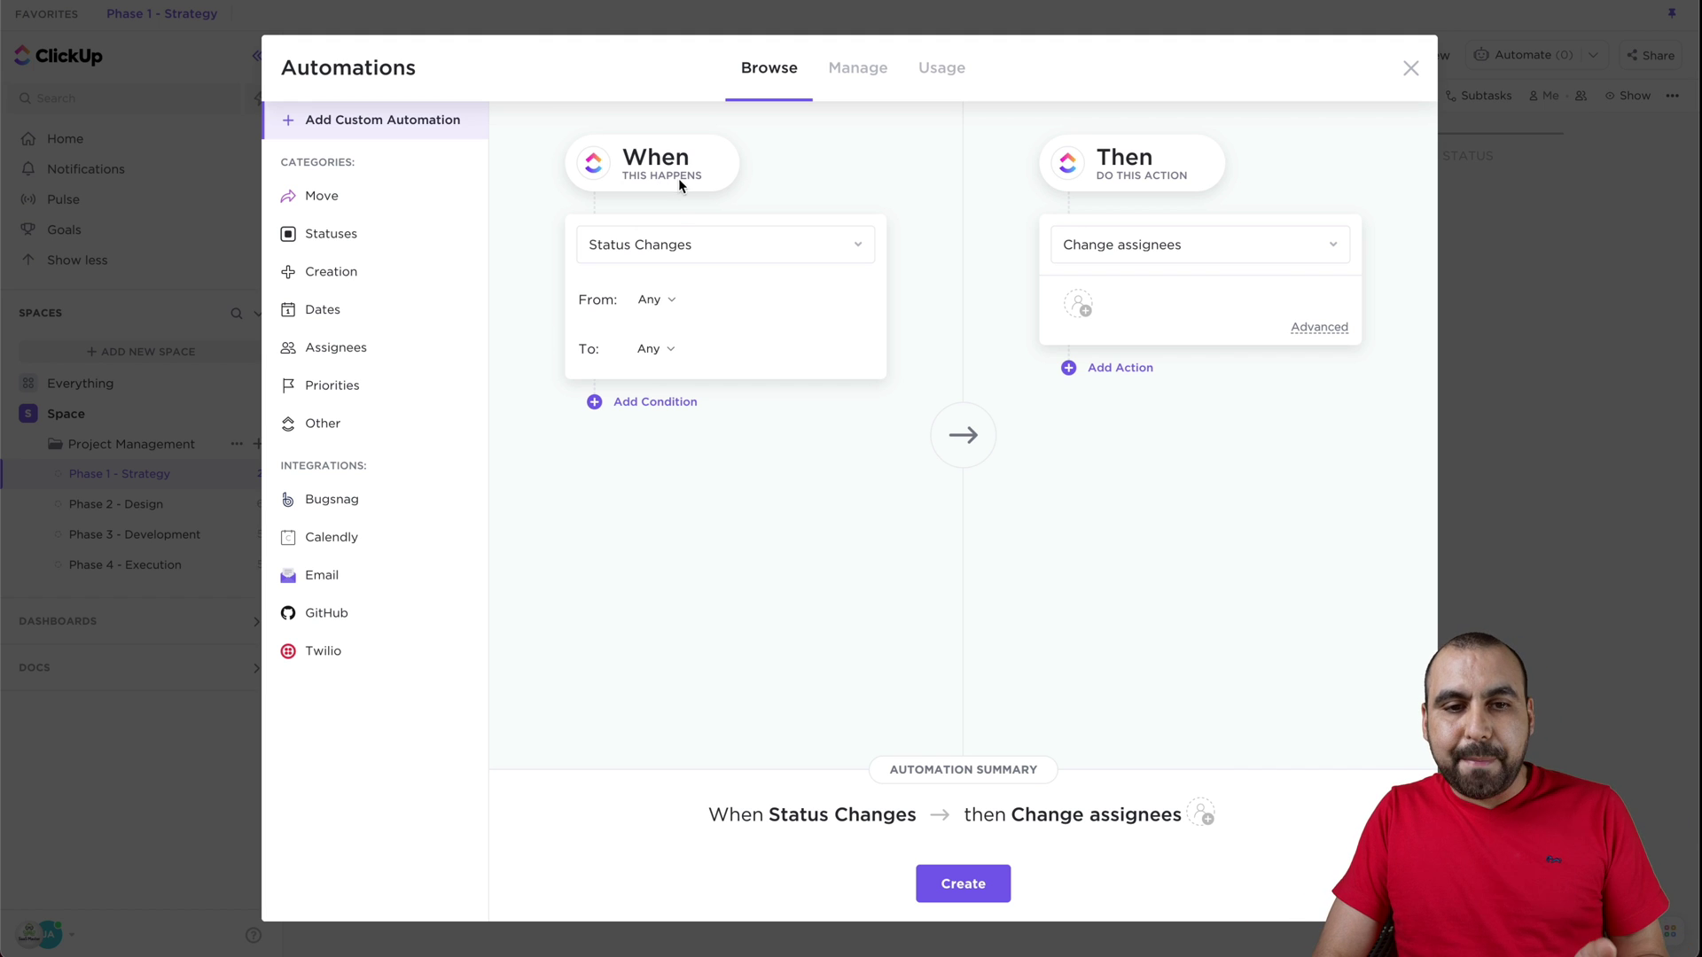
pyautogui.click(725, 254)
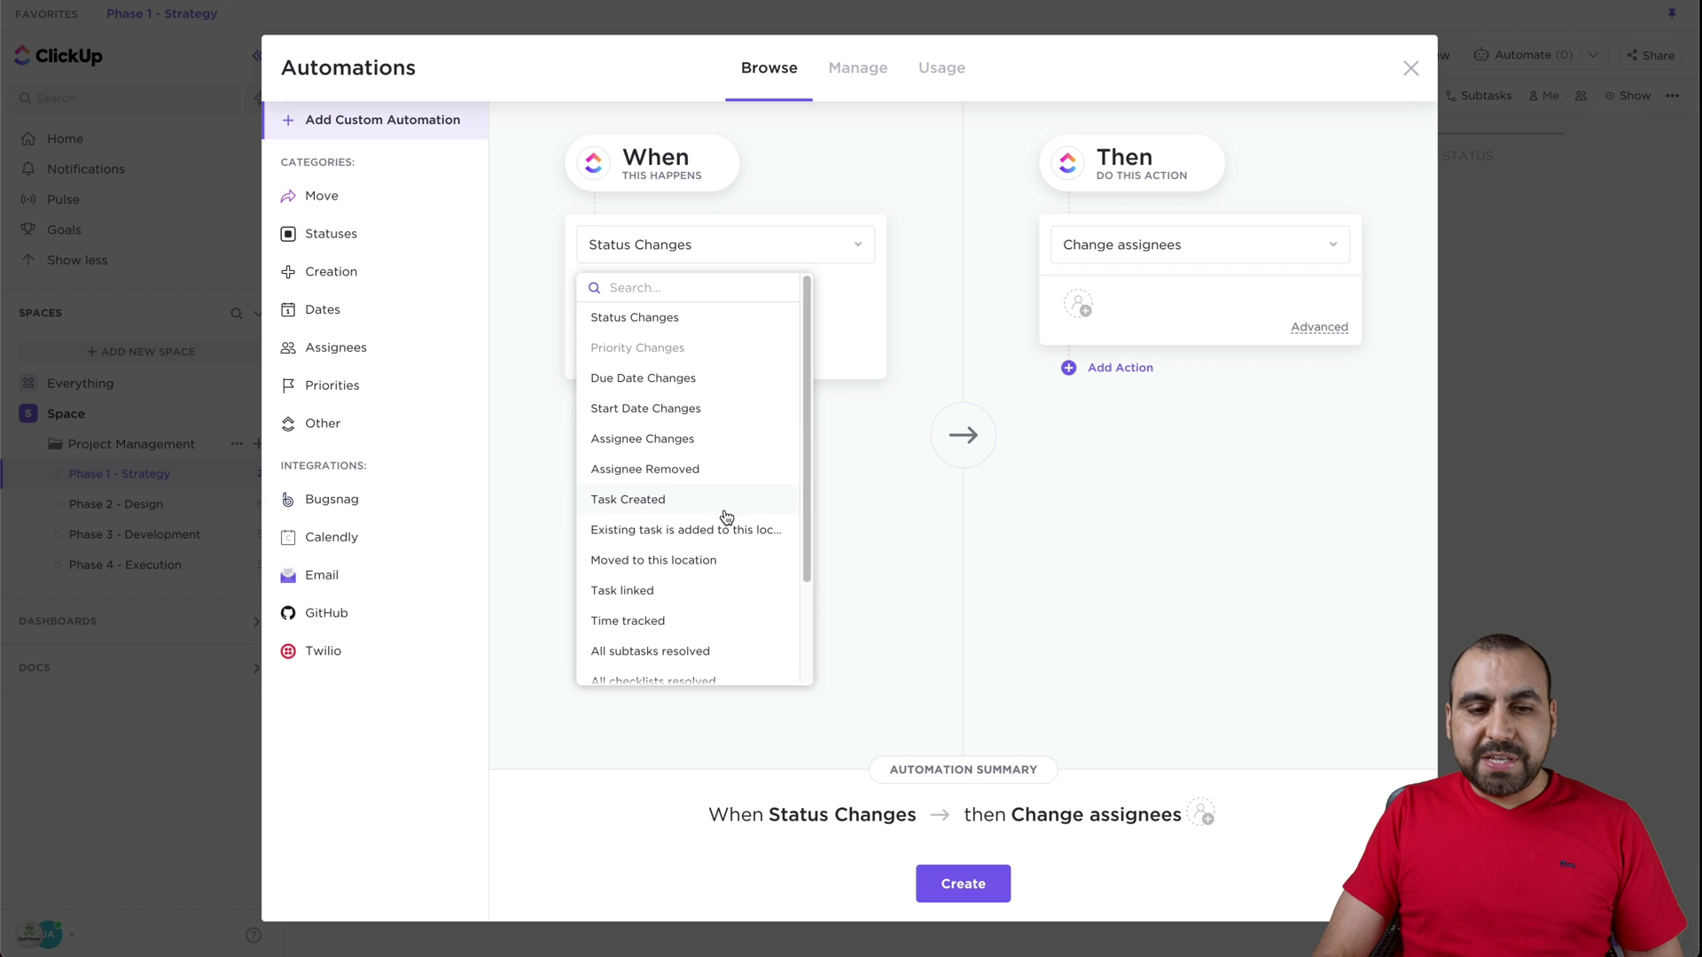
pyautogui.scroll(-2, 725, 517)
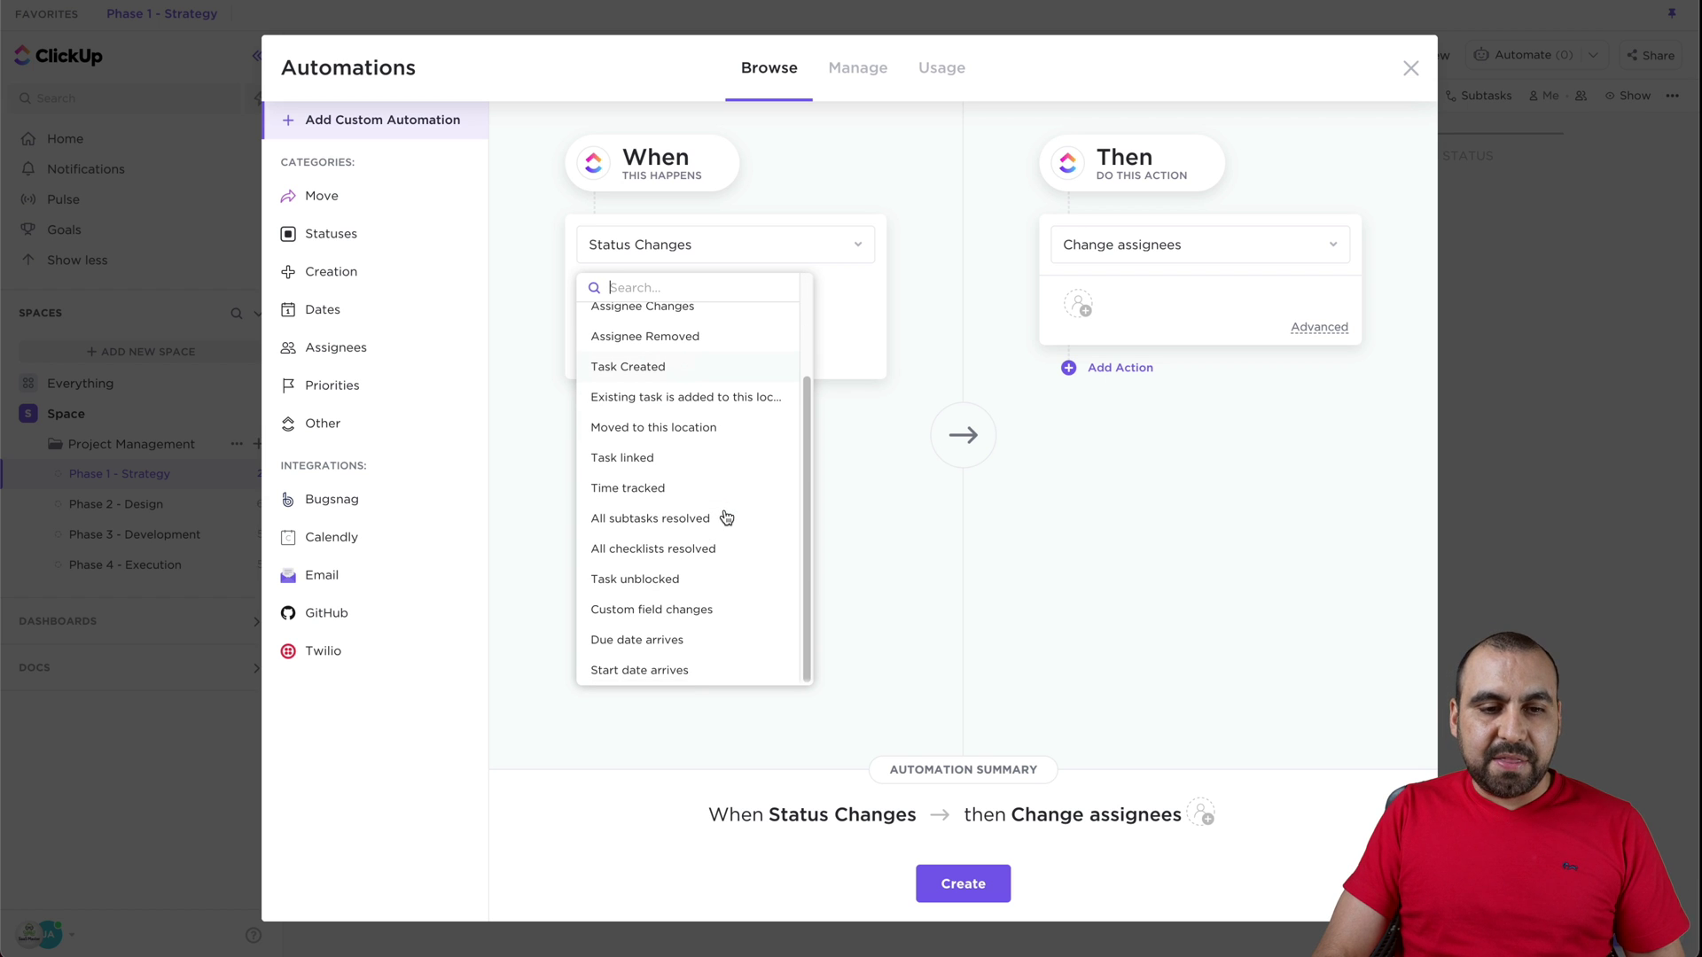
pyautogui.click(675, 489)
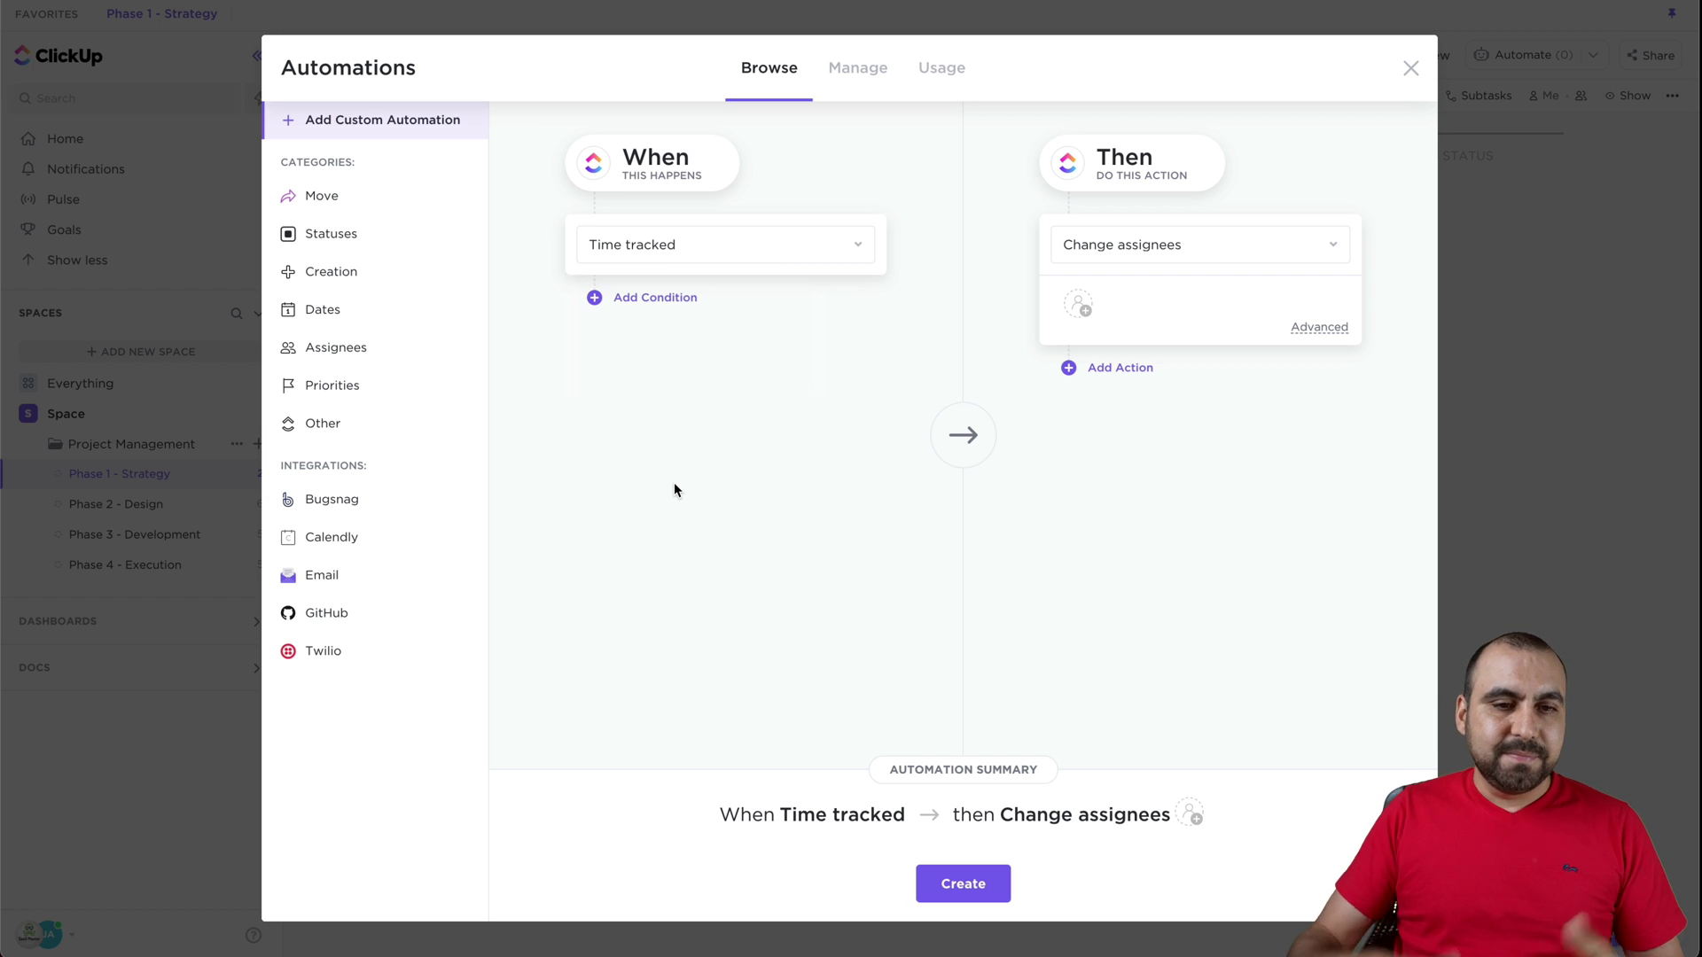
pyautogui.click(651, 248)
pyautogui.click(661, 318)
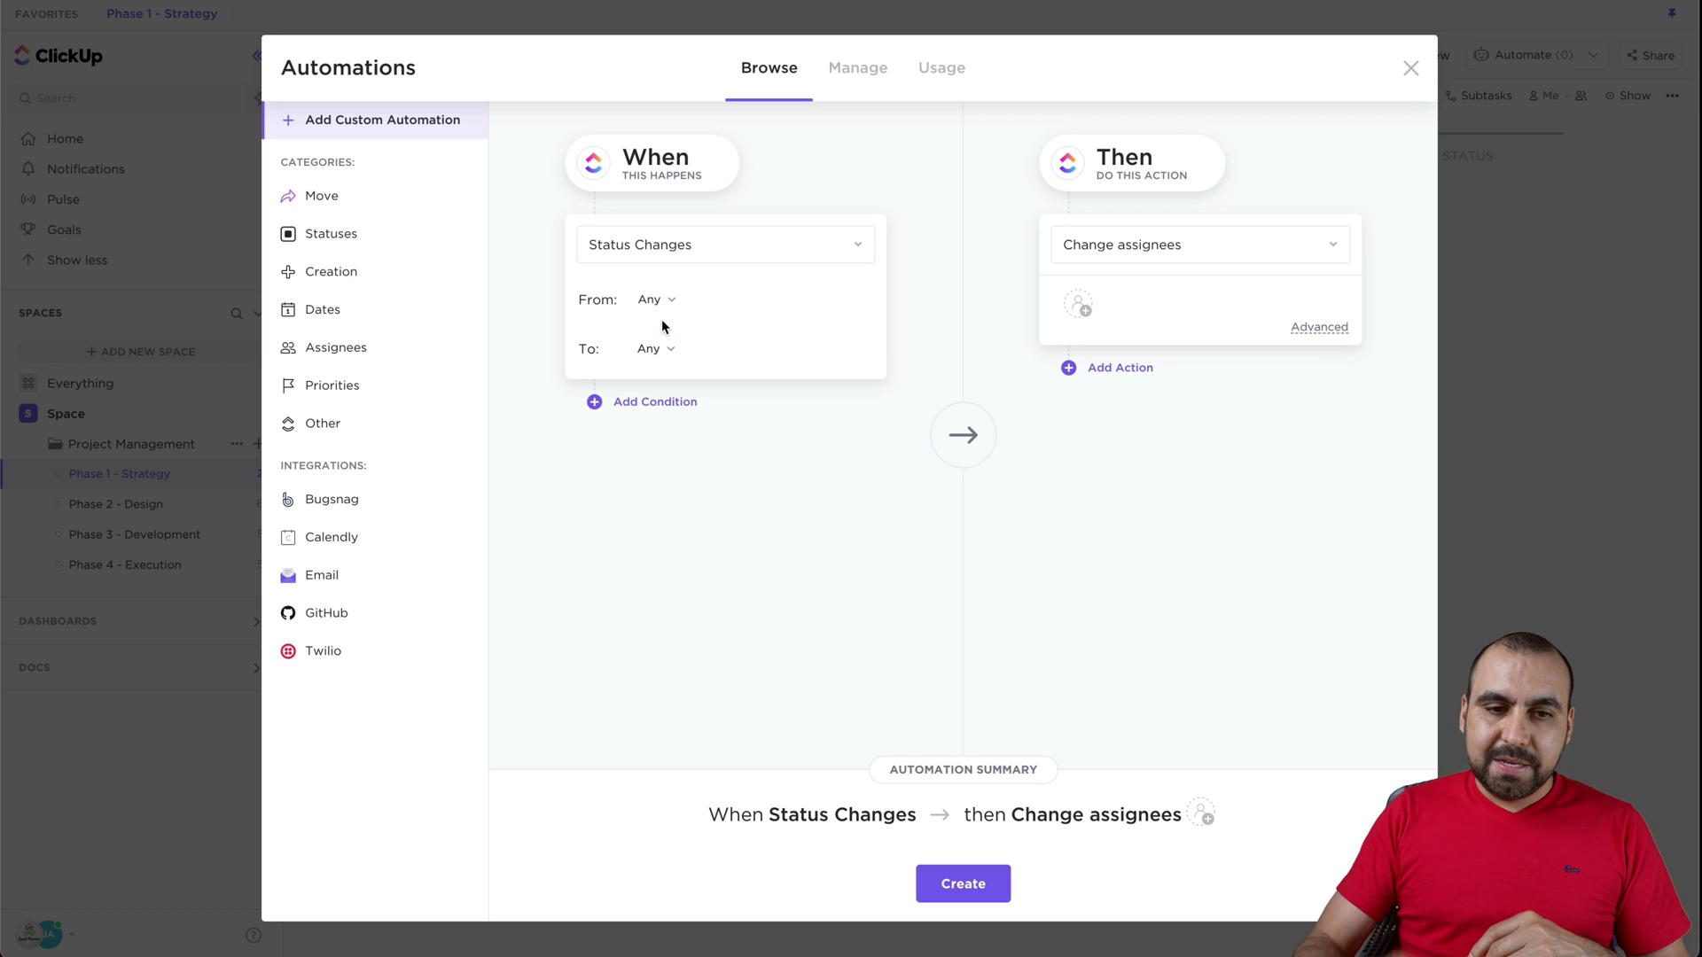
# Limit the trigger to status changes from Active to READY
pyautogui.click(652, 300)
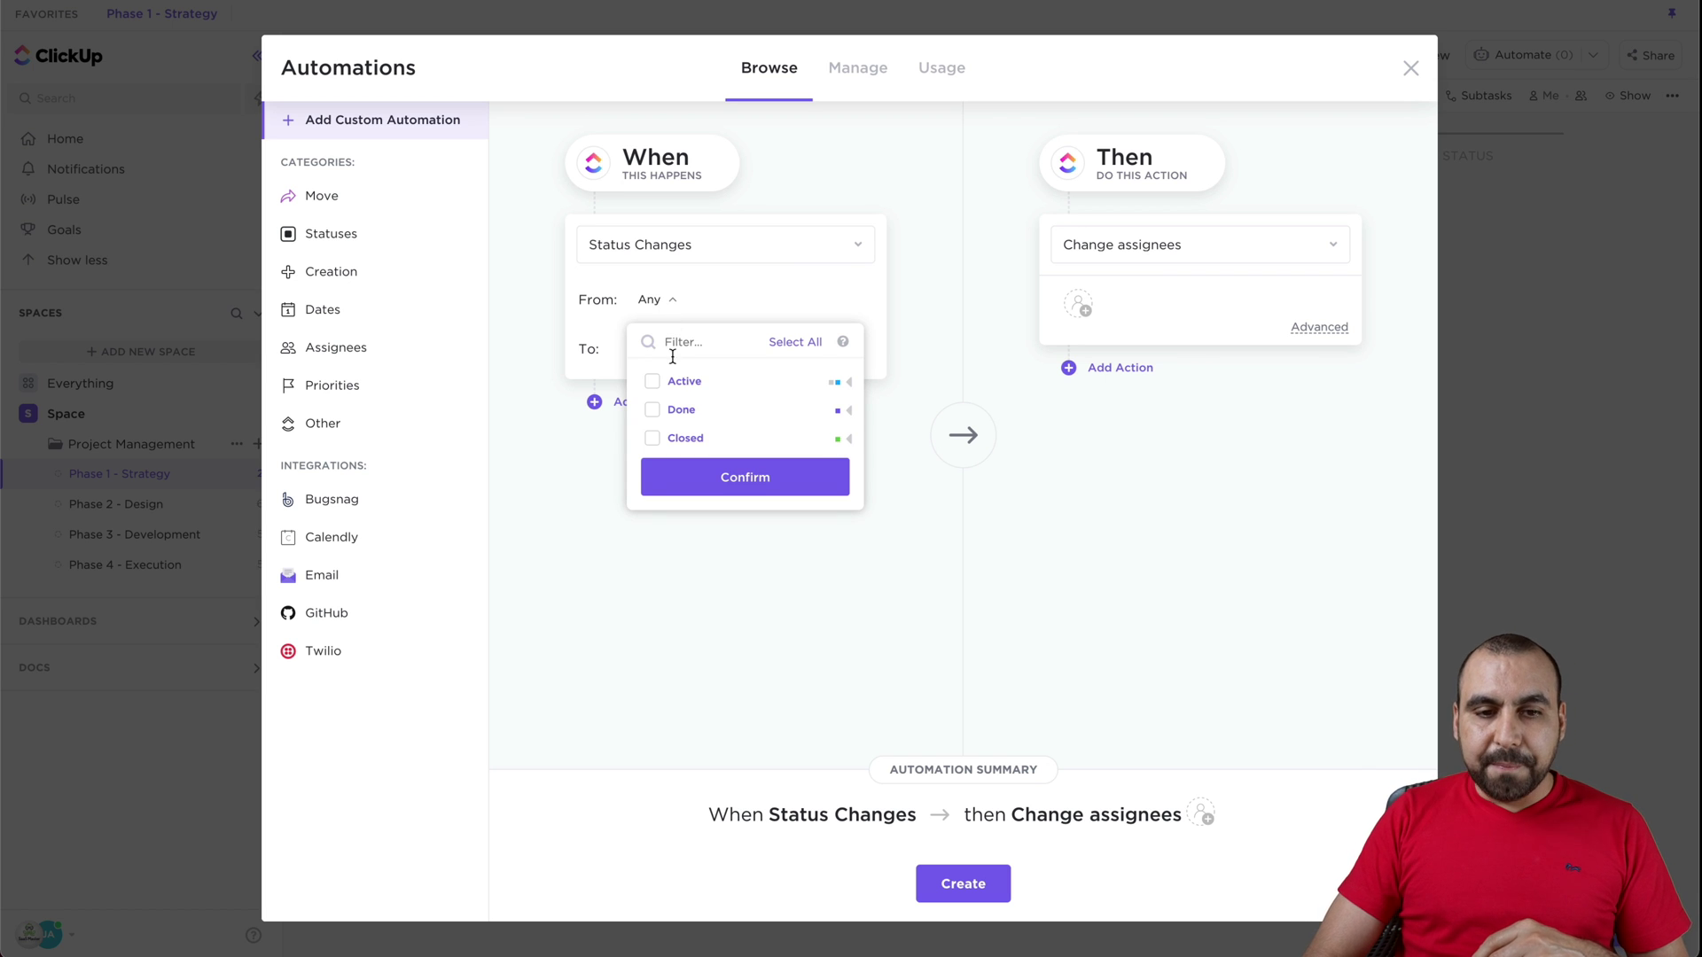
pyautogui.click(652, 383)
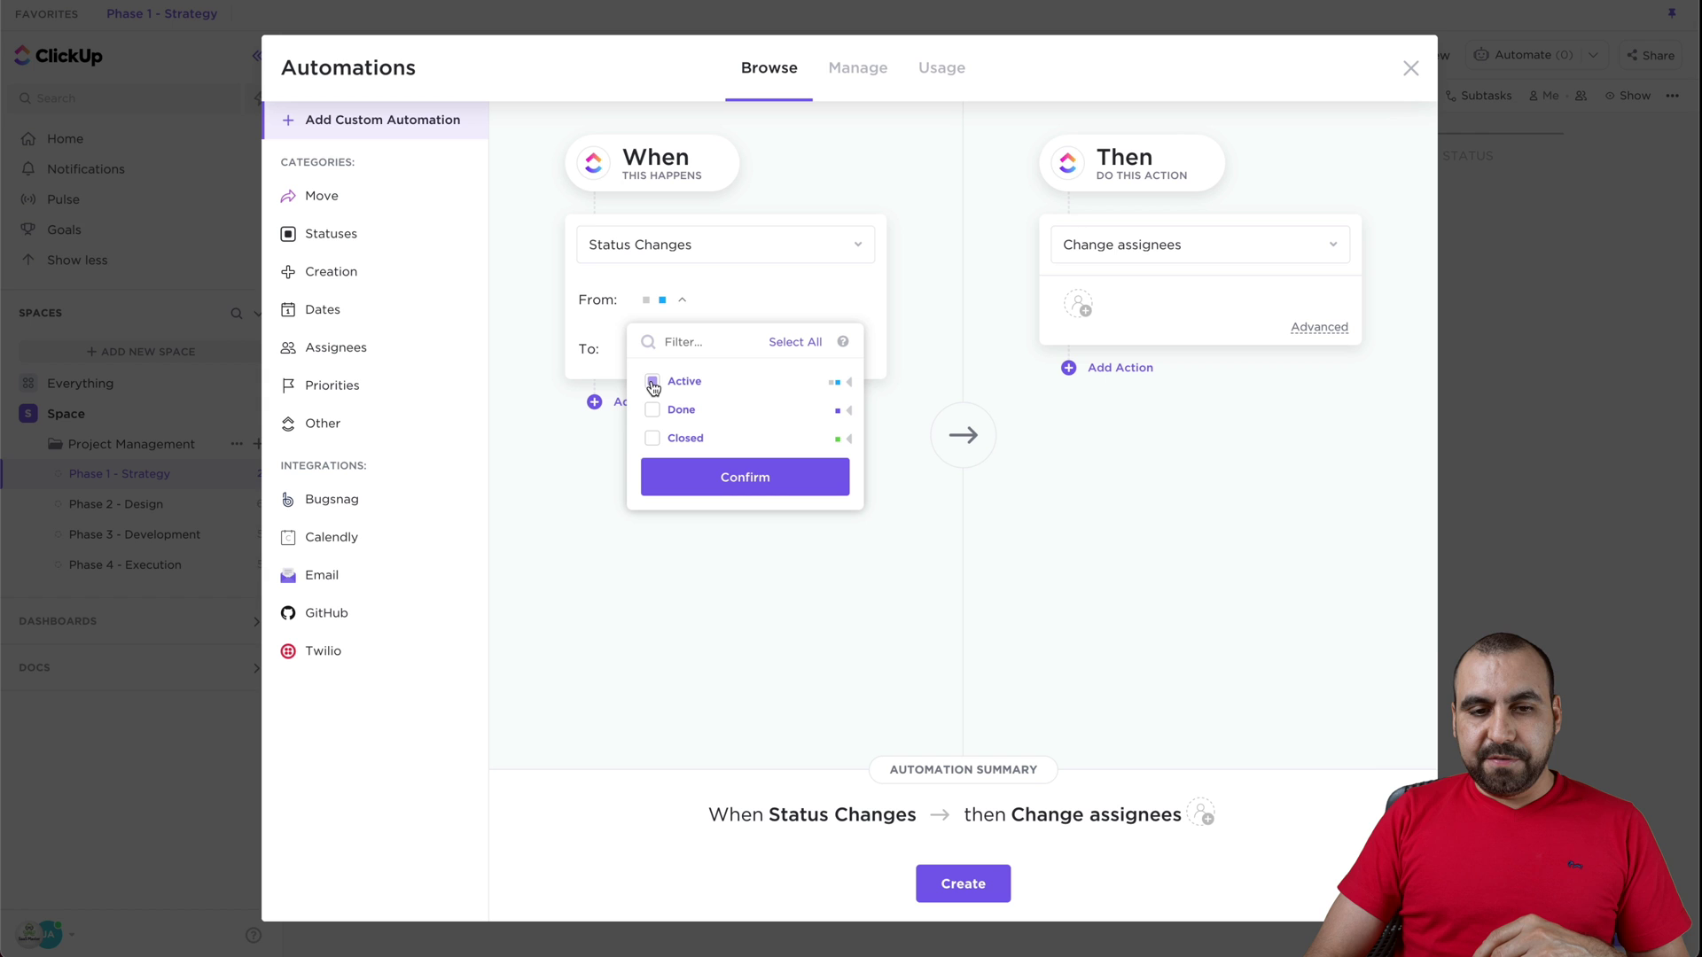
pyautogui.click(782, 478)
pyautogui.click(673, 355)
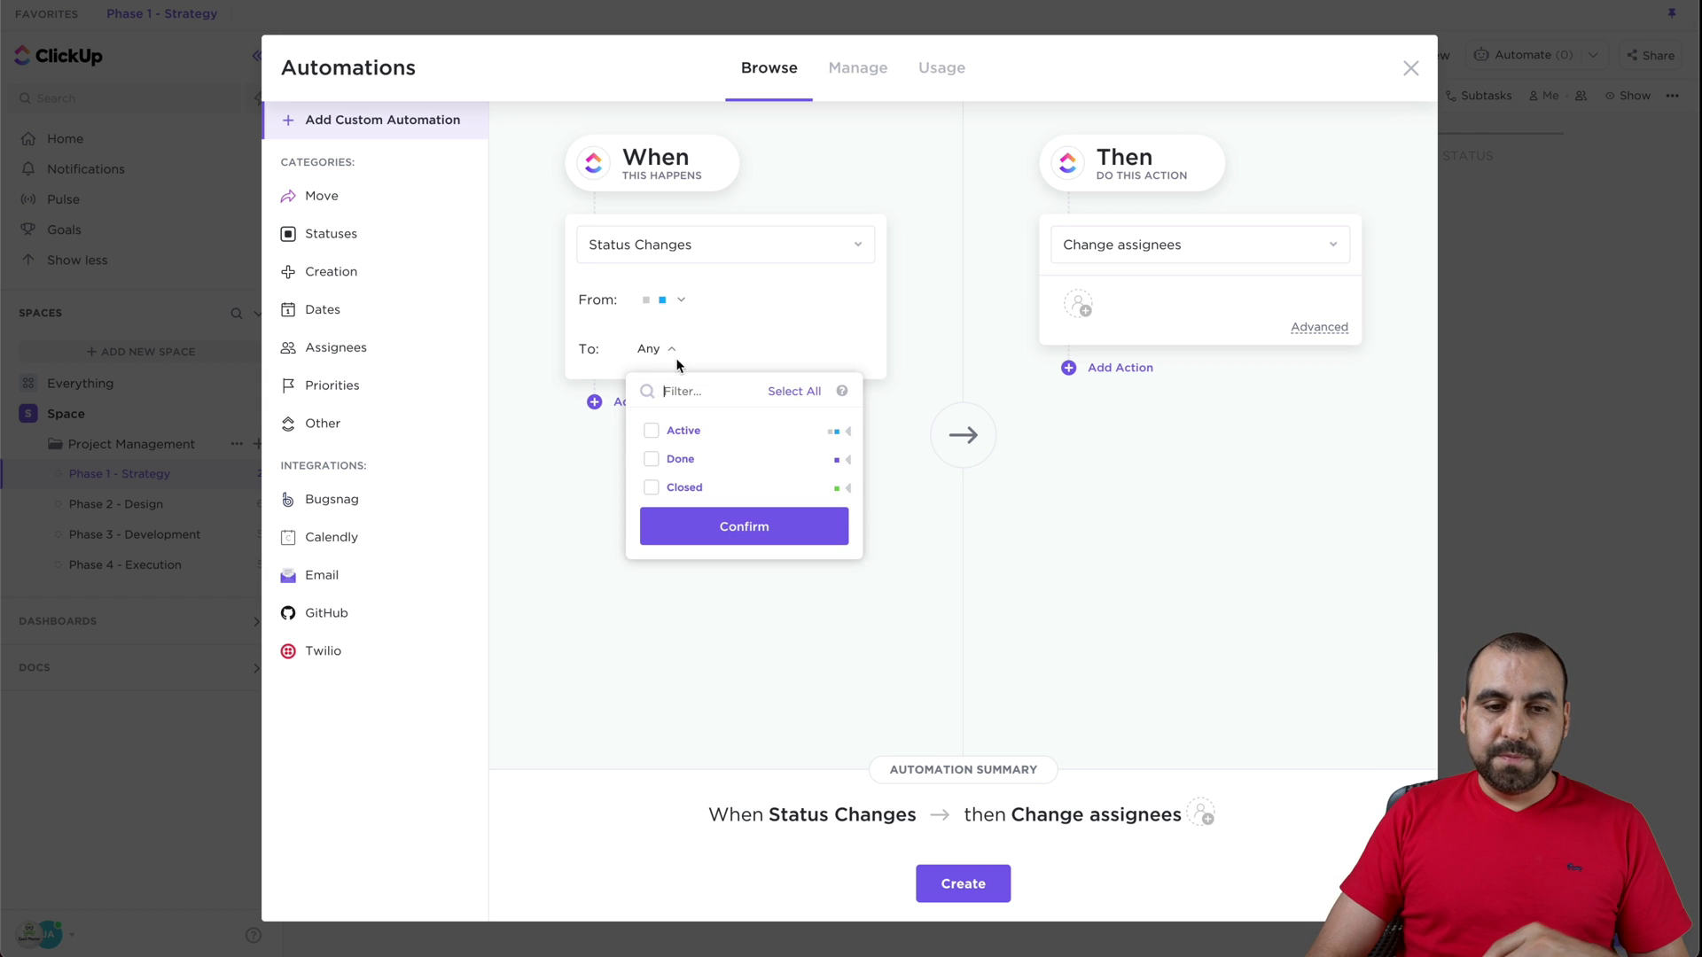
pyautogui.click(667, 461)
pyautogui.click(731, 524)
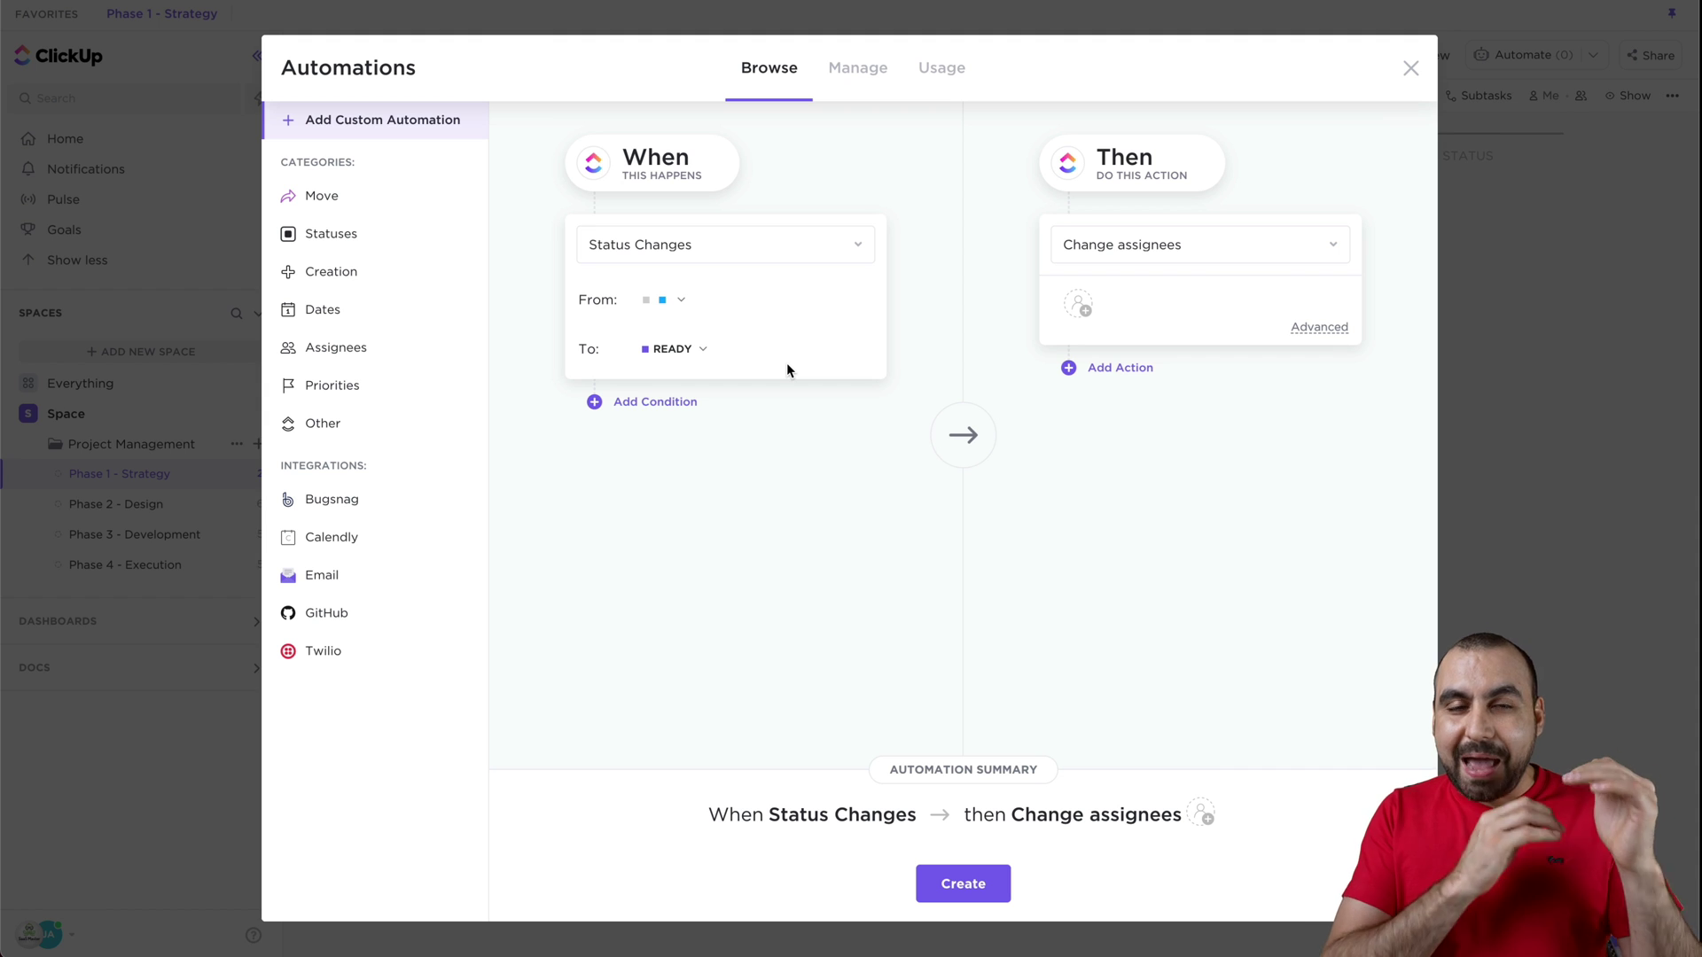
# Set the action to Change assignees, assigning the other teammate
pyautogui.click(1172, 256)
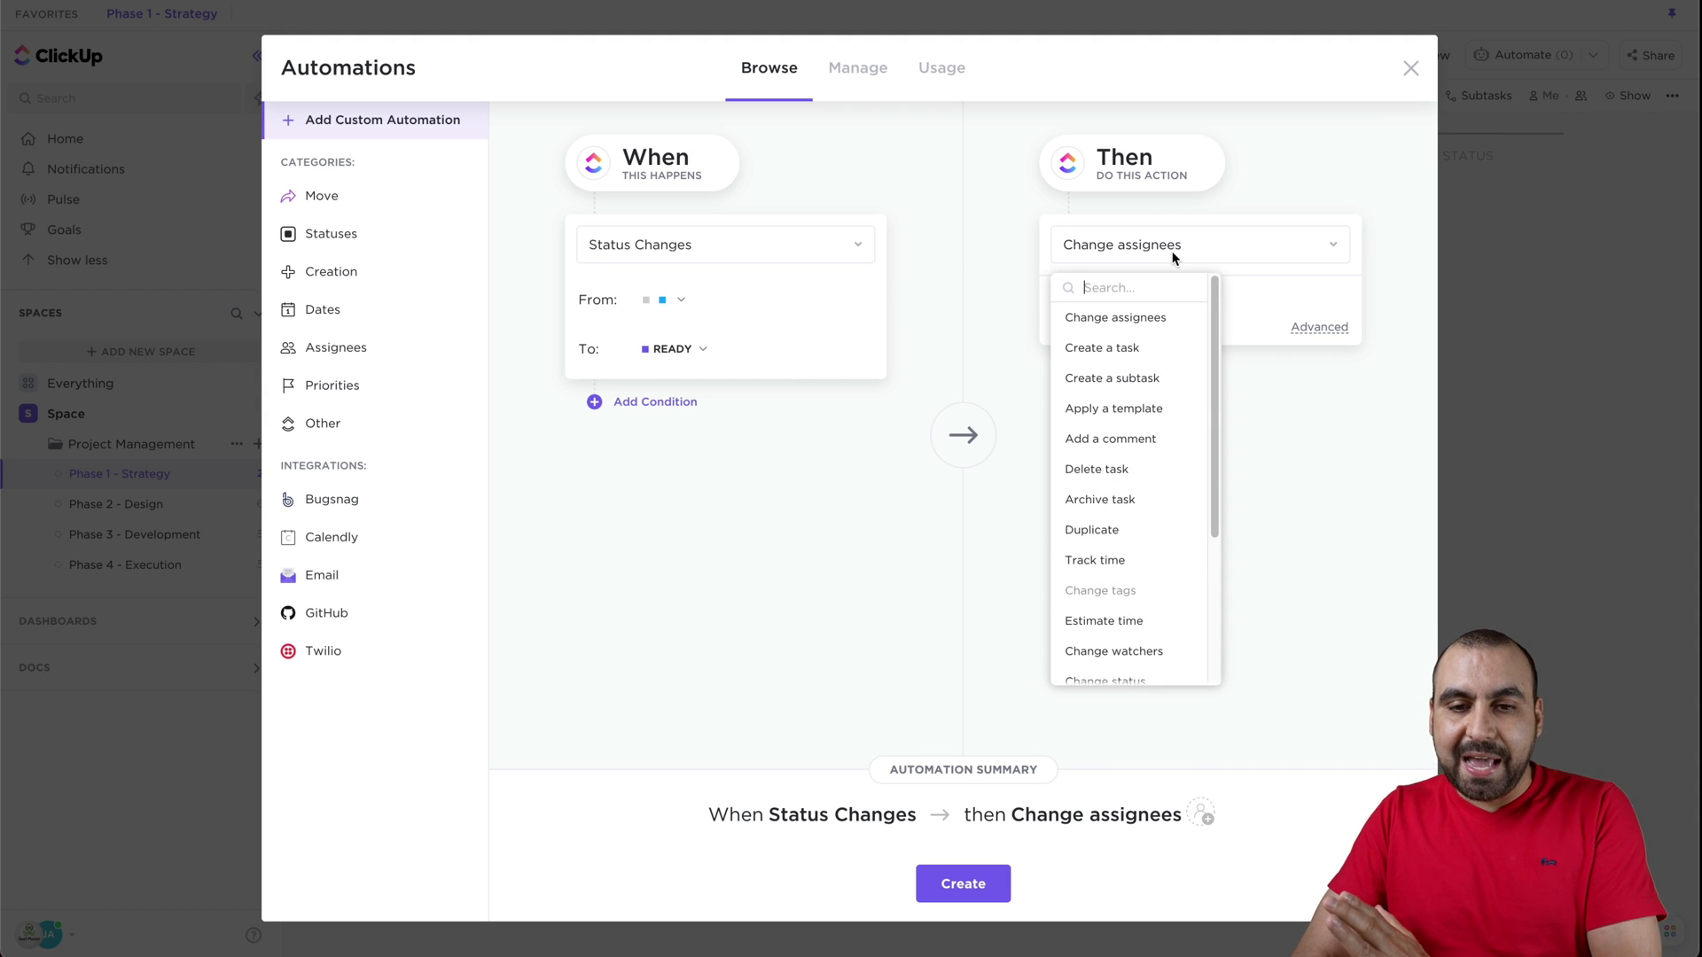
pyautogui.click(1168, 321)
pyautogui.click(1079, 304)
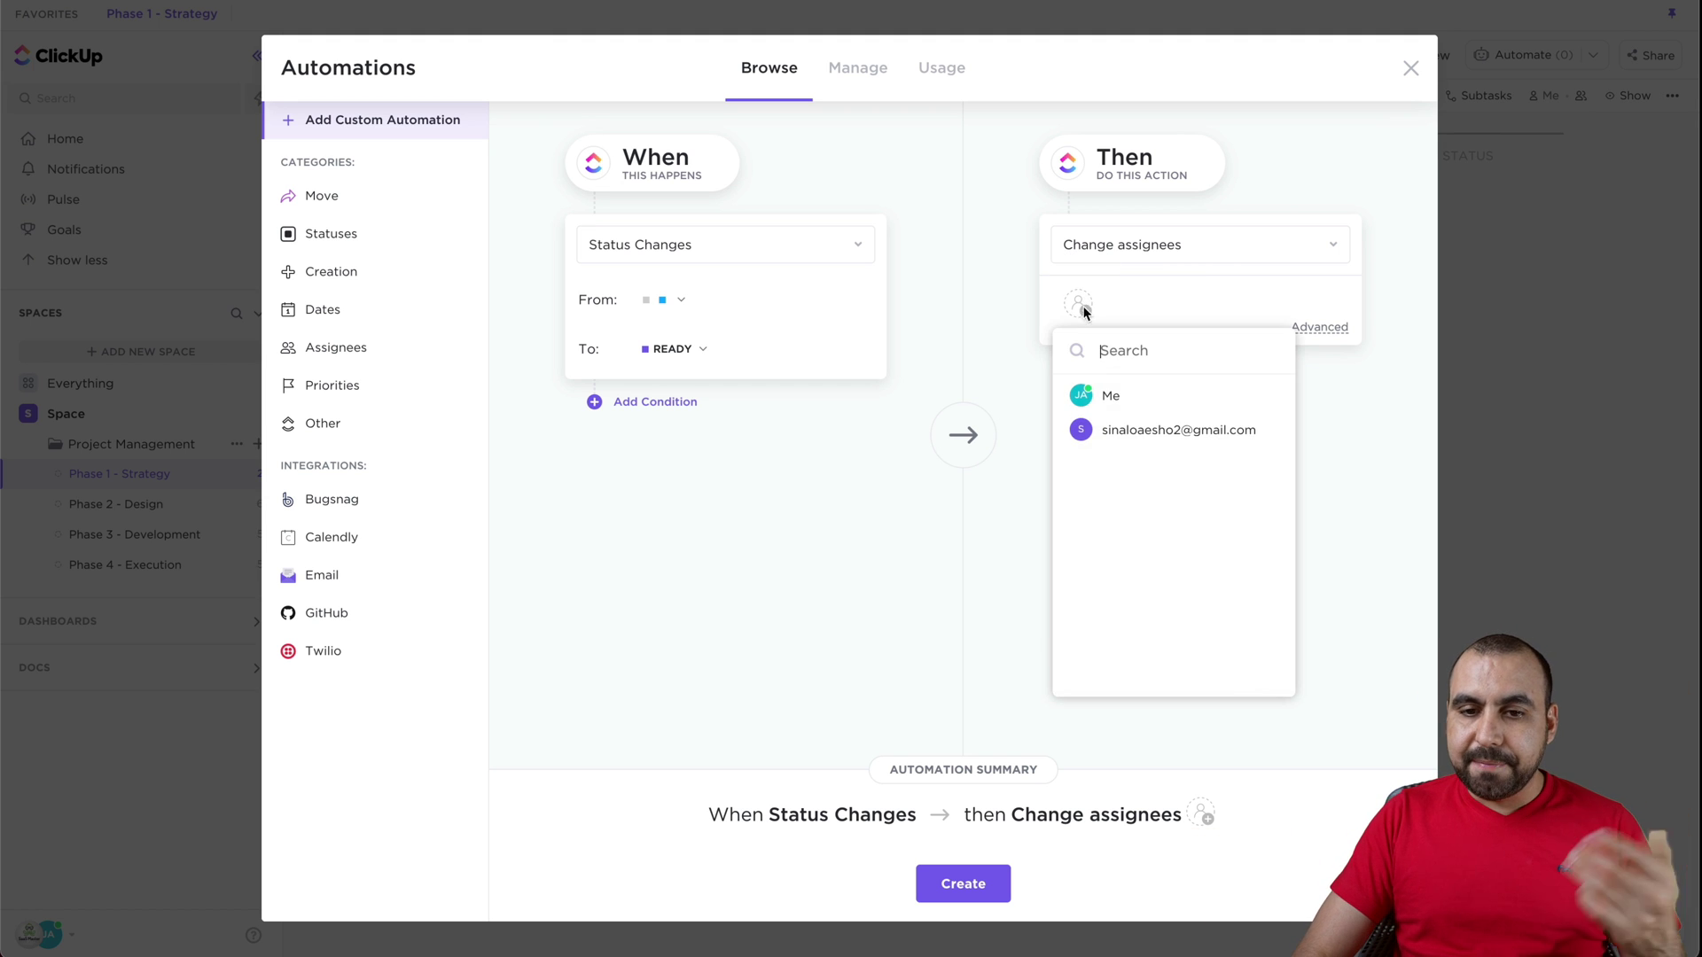
pyautogui.click(1148, 431)
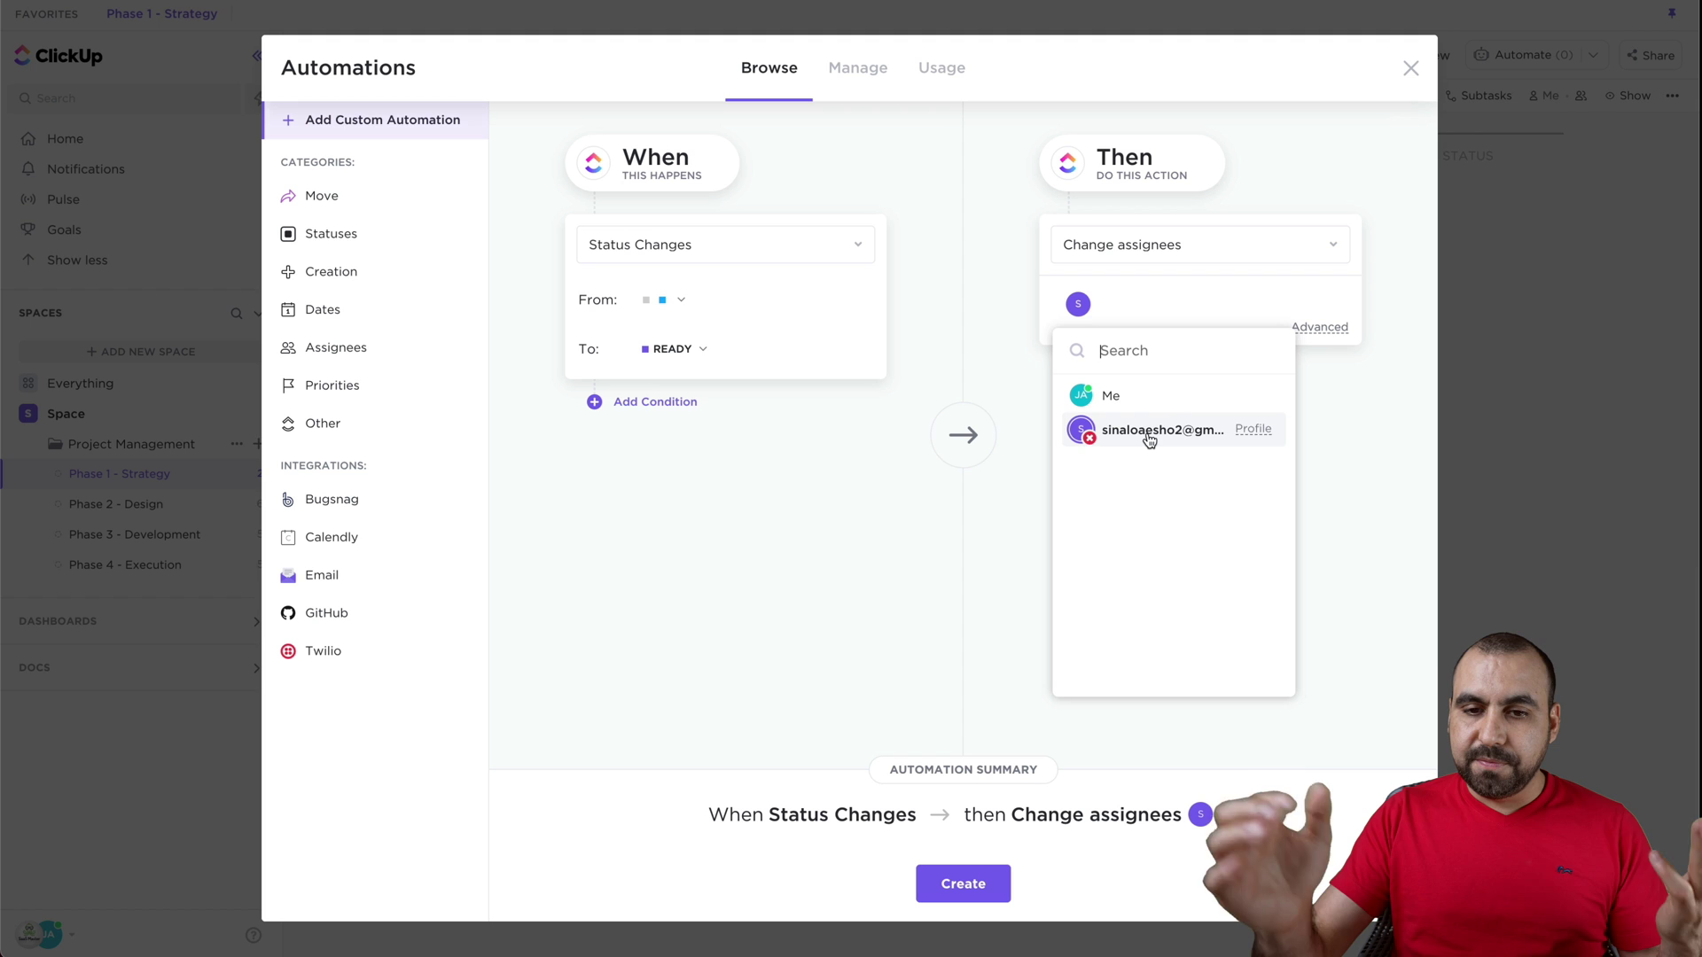
pyautogui.click(1325, 457)
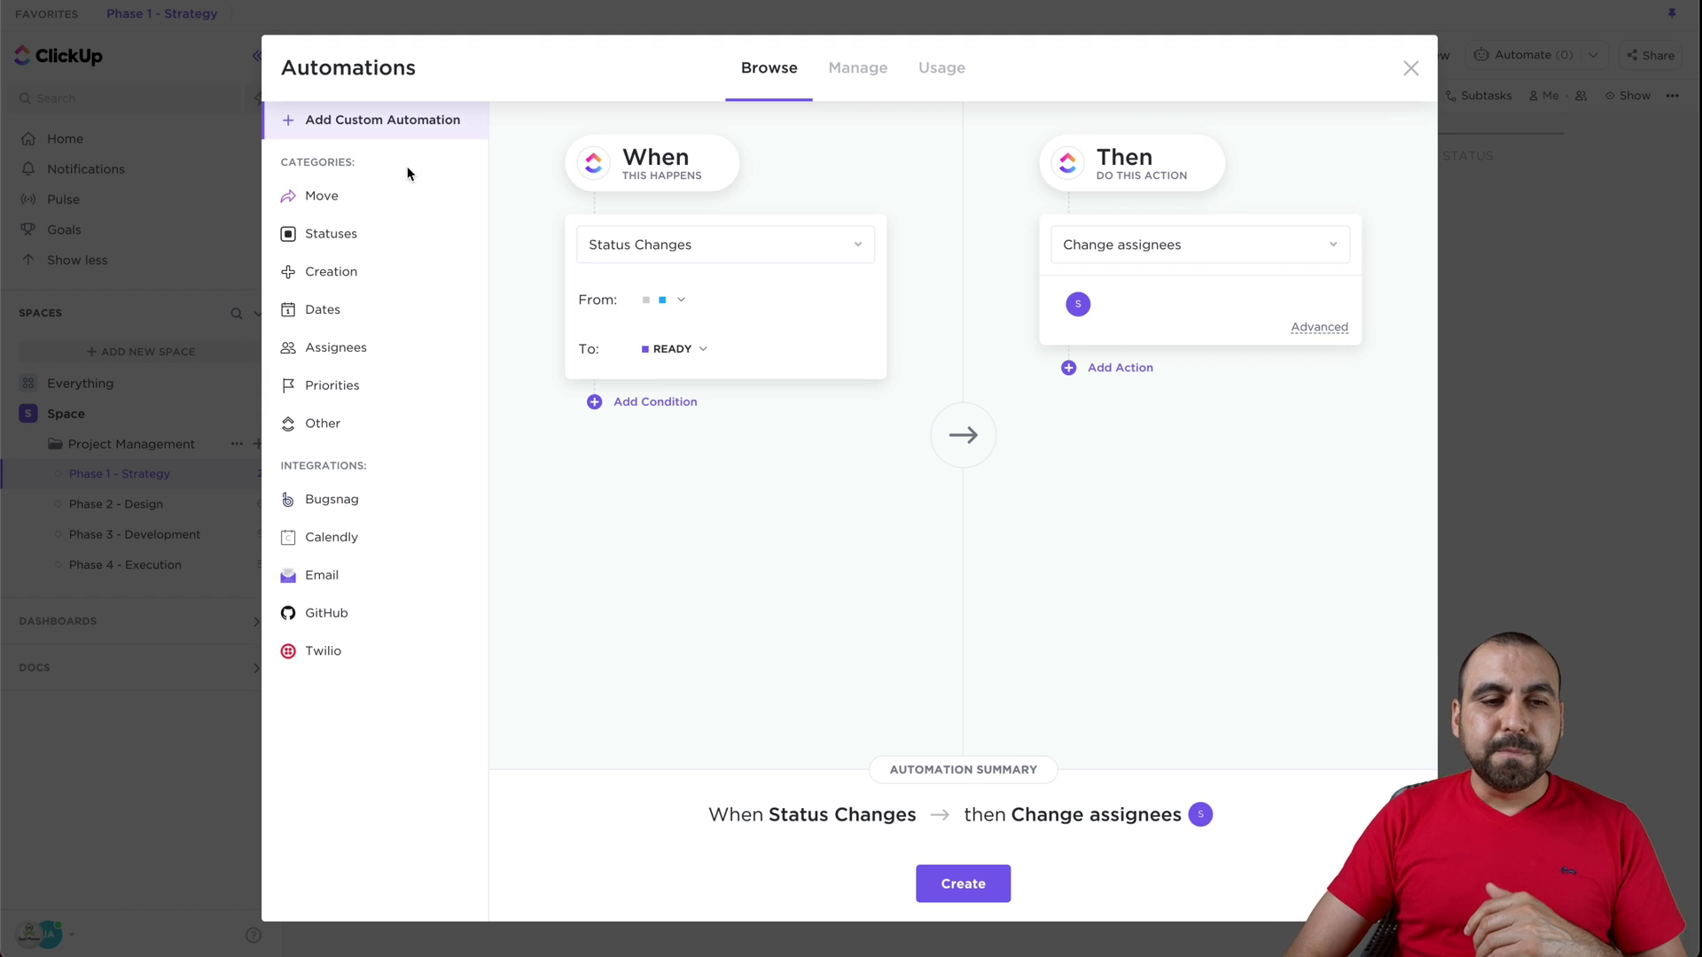
# Browse automation templates by category: Status, Priorities, Other, Bugsnag, Calendly, Email, GitHub, Twilio
pyautogui.click(364, 245)
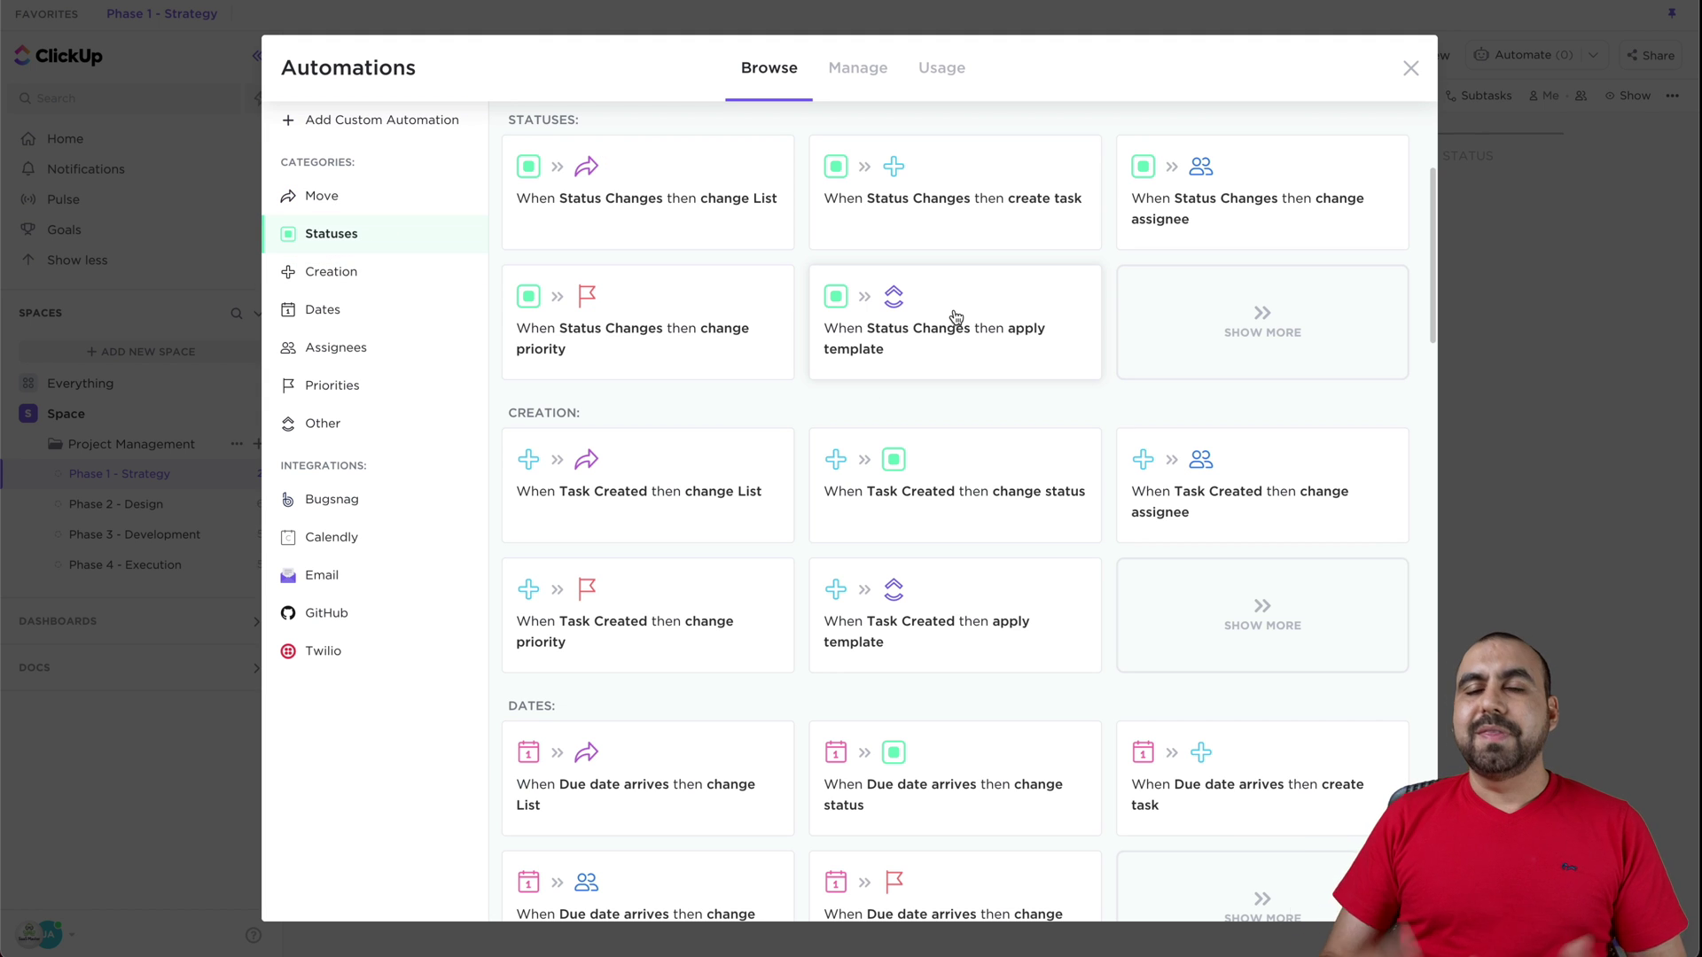
pyautogui.scroll(-4, 954, 316)
pyautogui.scroll(-7, 955, 316)
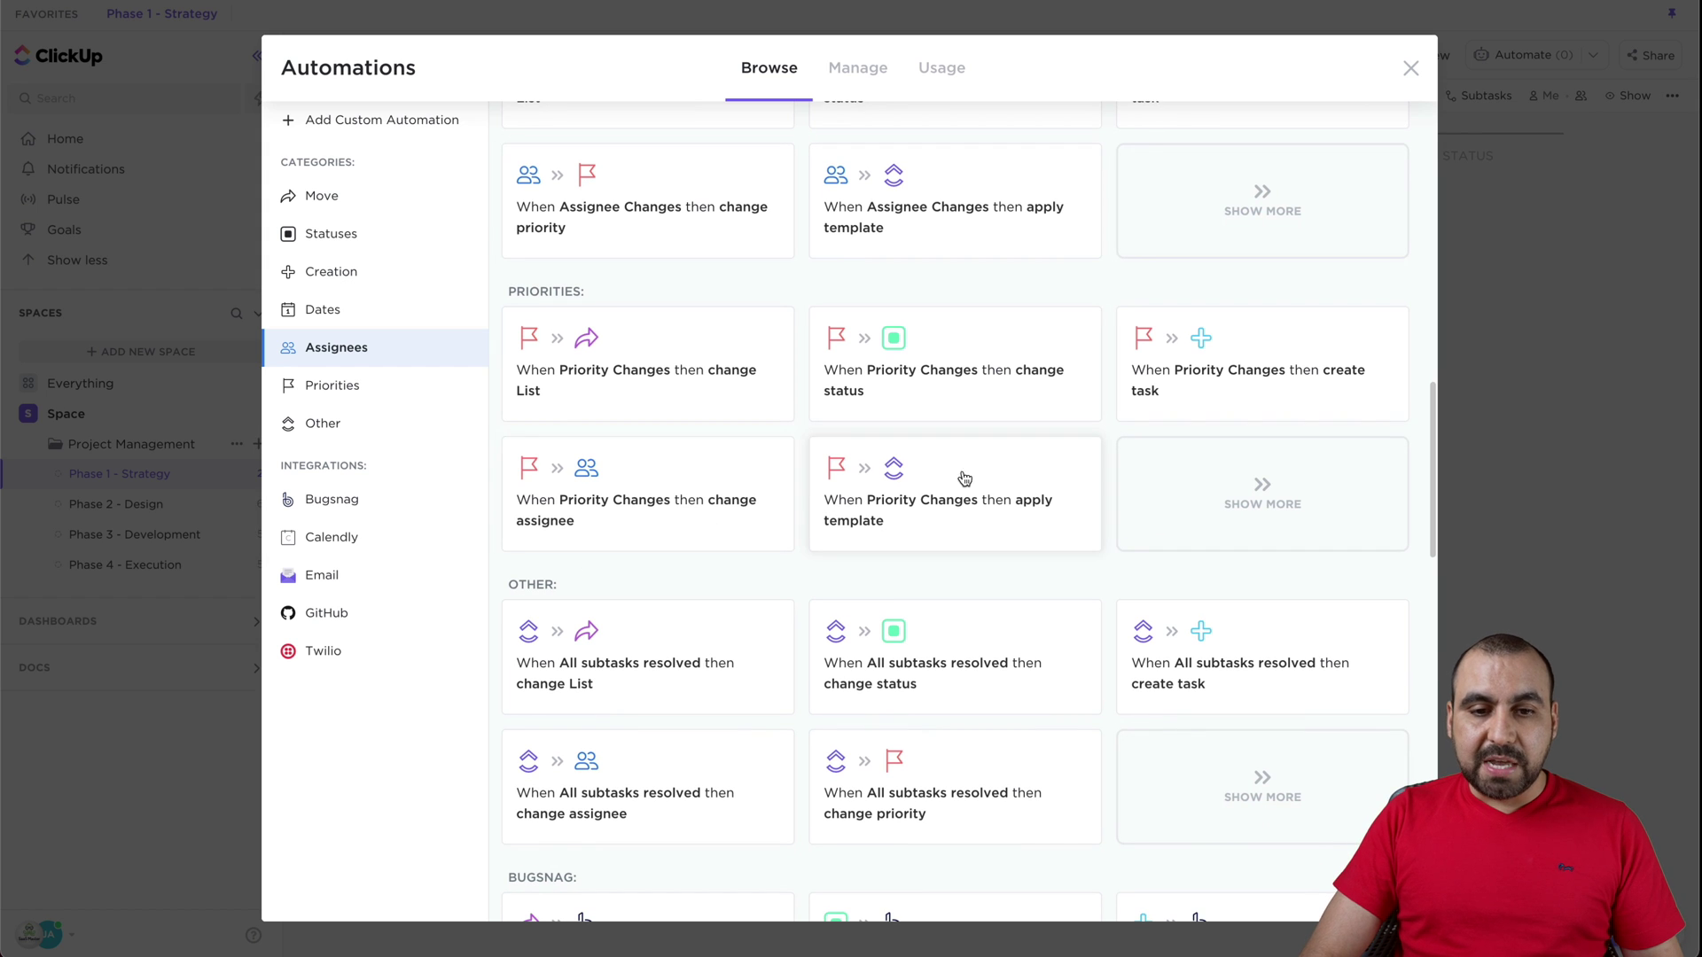
pyautogui.scroll(-2, 695, 532)
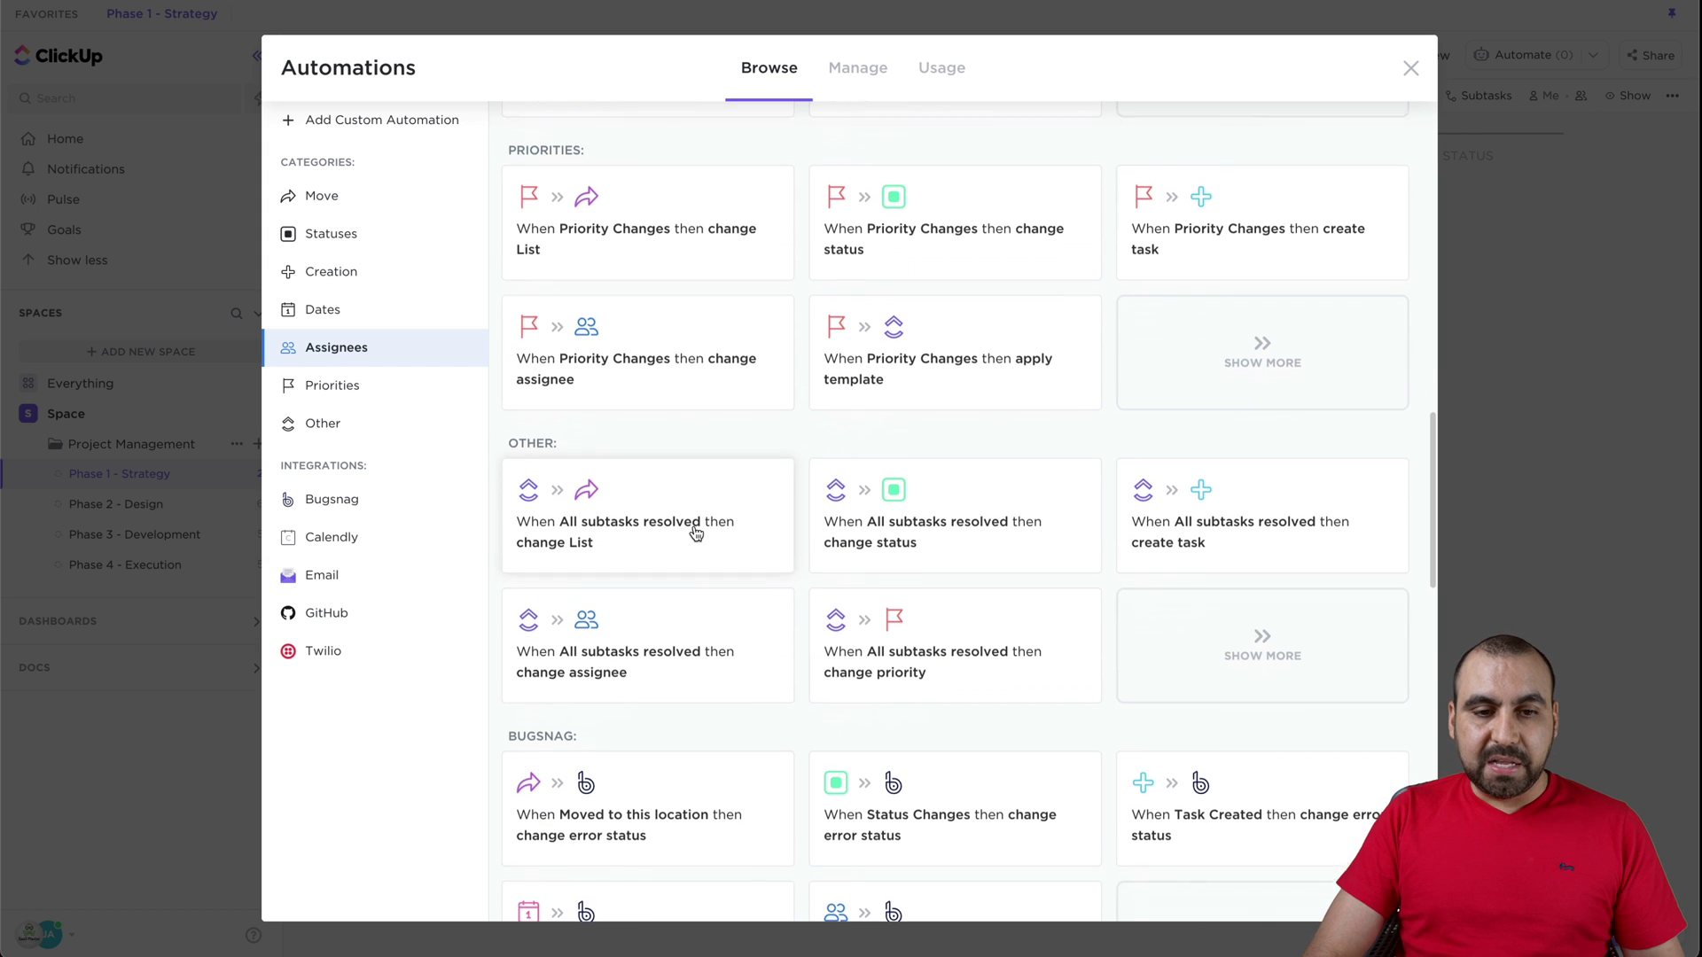
pyautogui.click(354, 385)
pyautogui.click(342, 426)
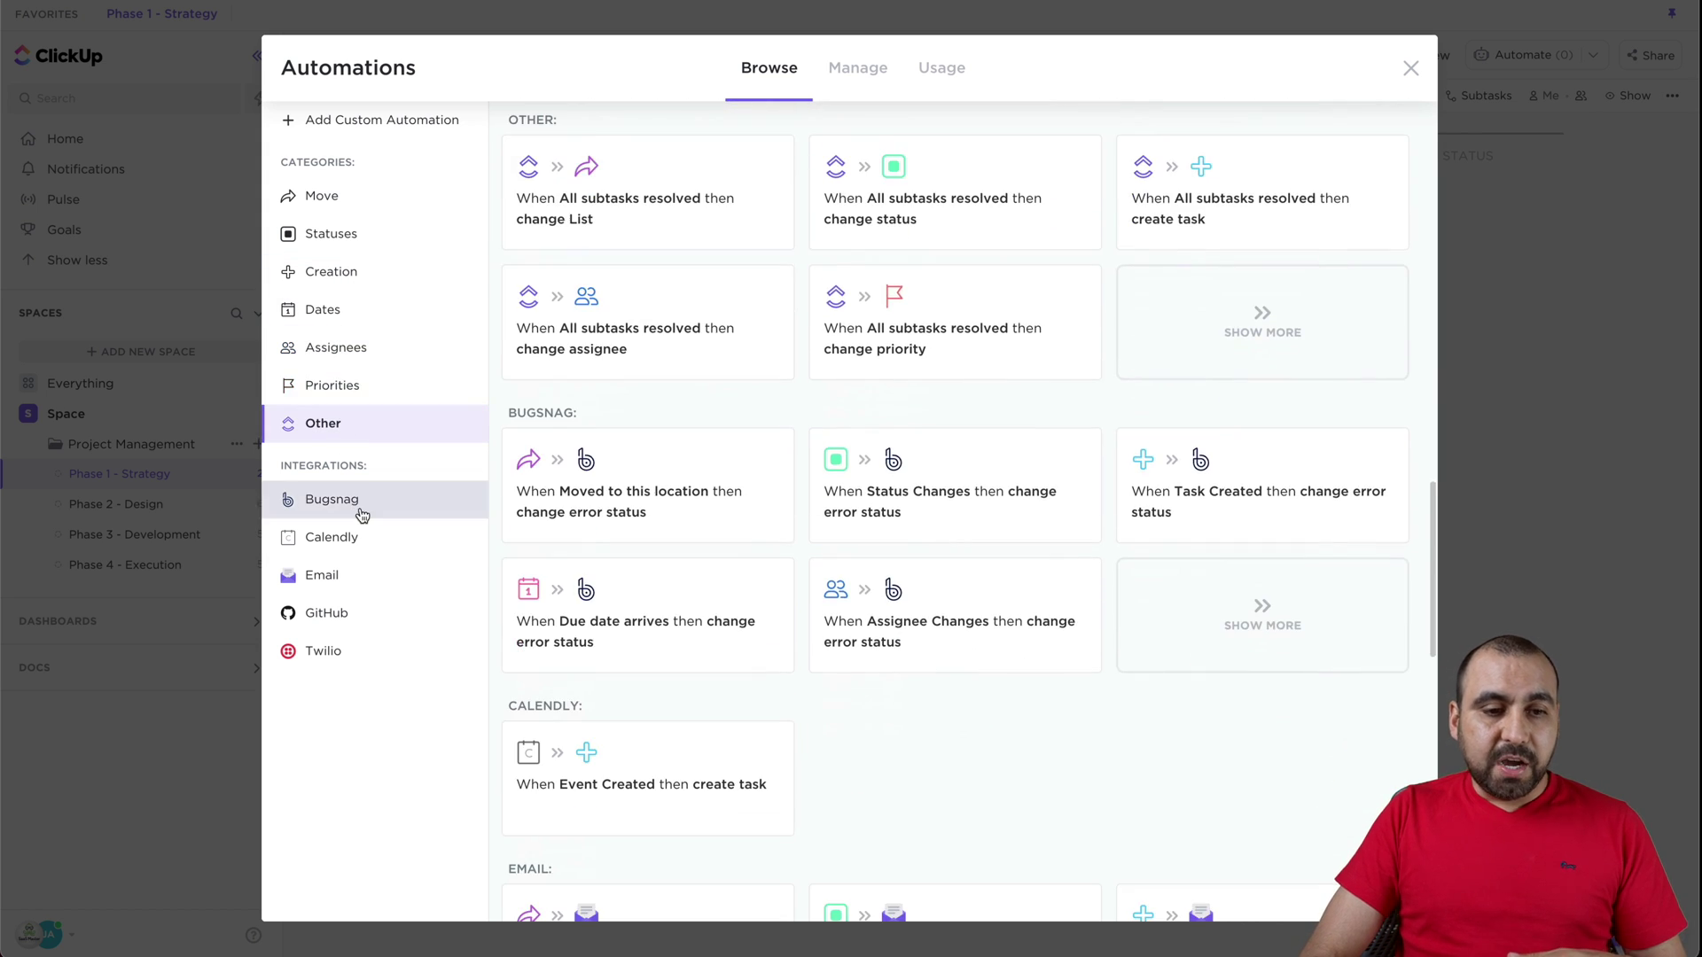
pyautogui.click(361, 500)
pyautogui.click(359, 538)
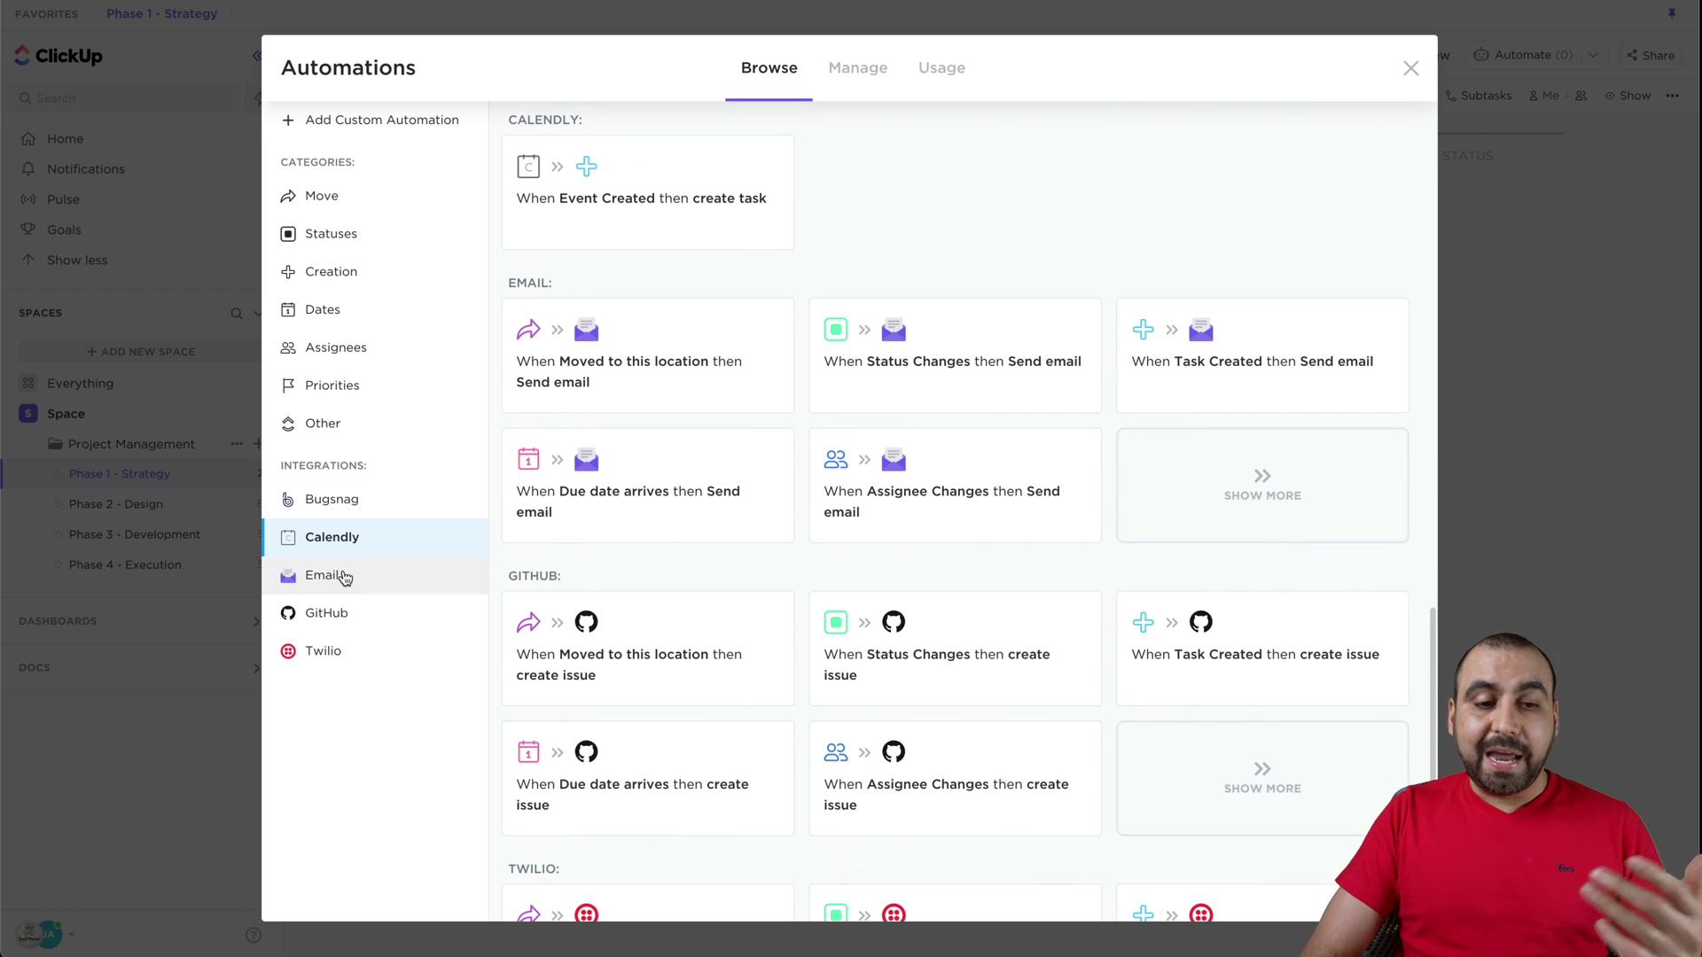
pyautogui.click(353, 578)
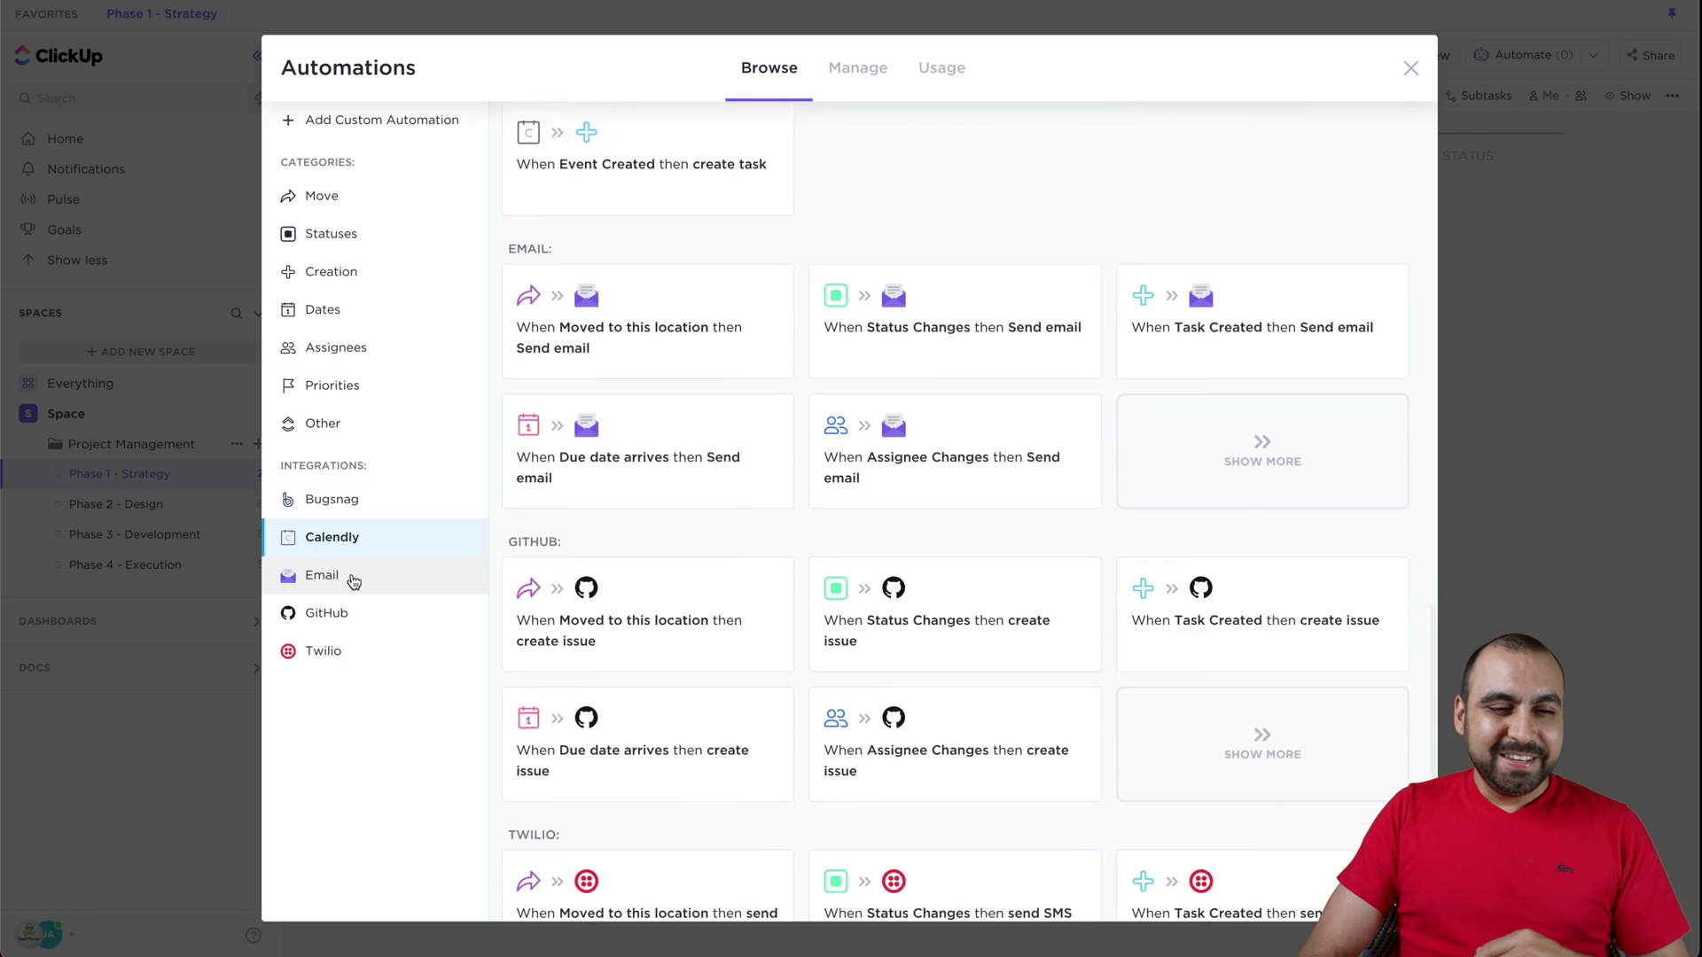
pyautogui.click(361, 611)
pyautogui.click(368, 654)
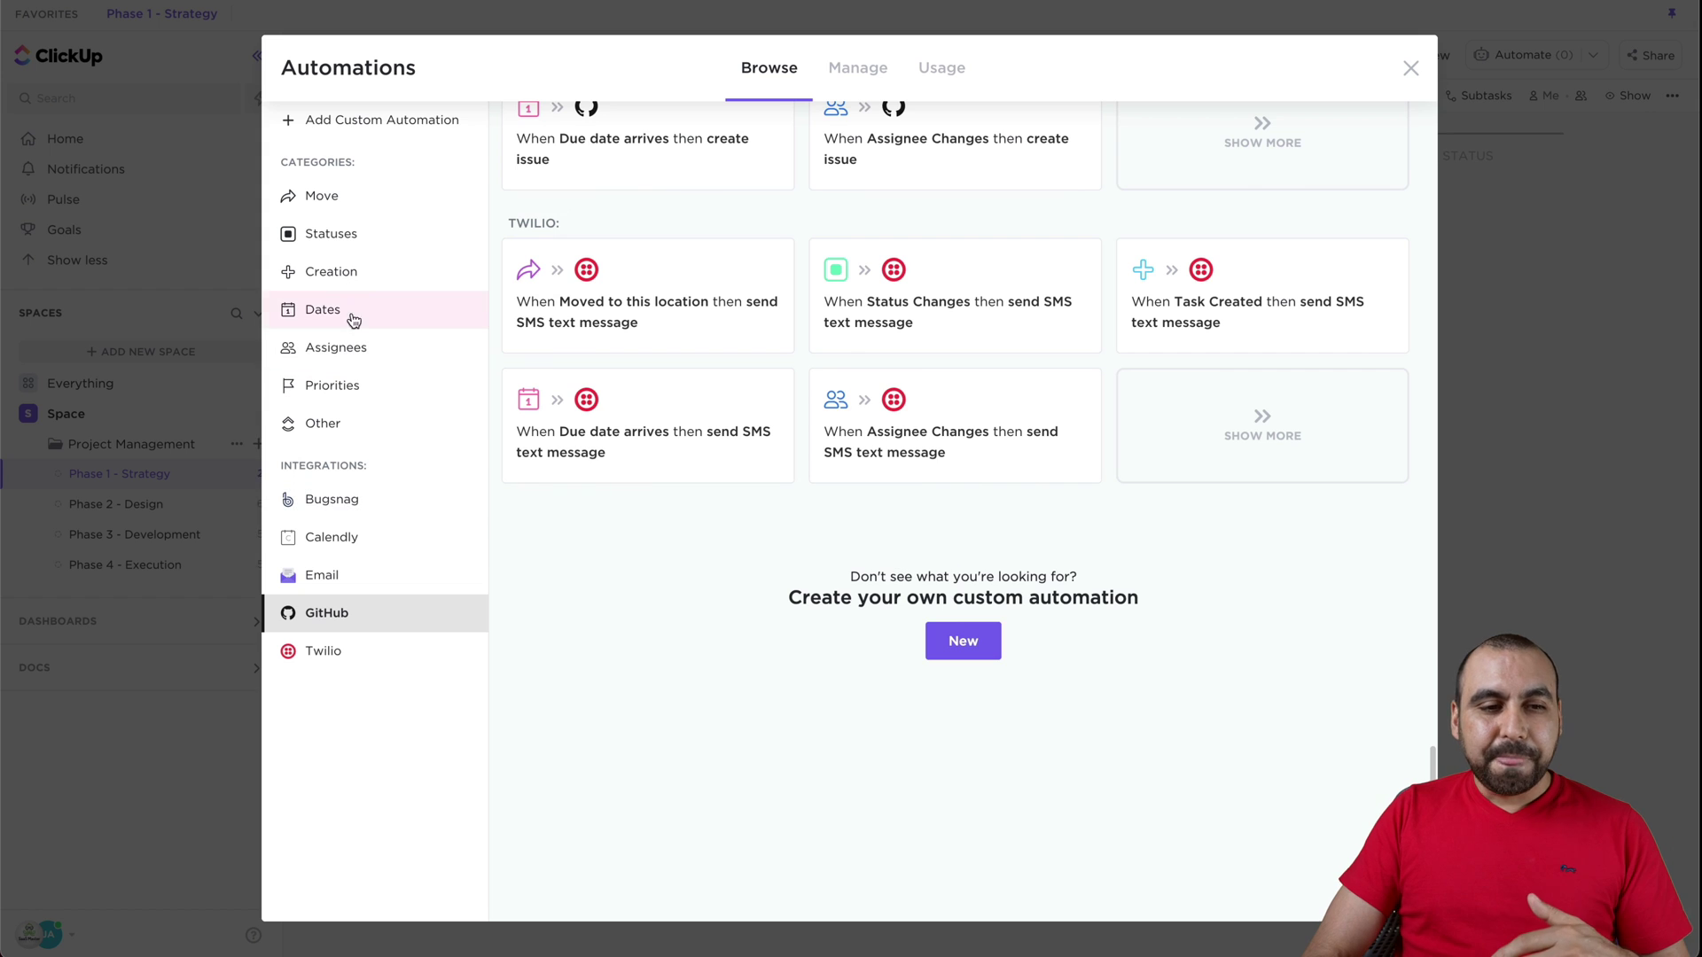
# Return to Creation templates, then check Manage and the 0 of 10,000 monthly actions usage
pyautogui.click(359, 281)
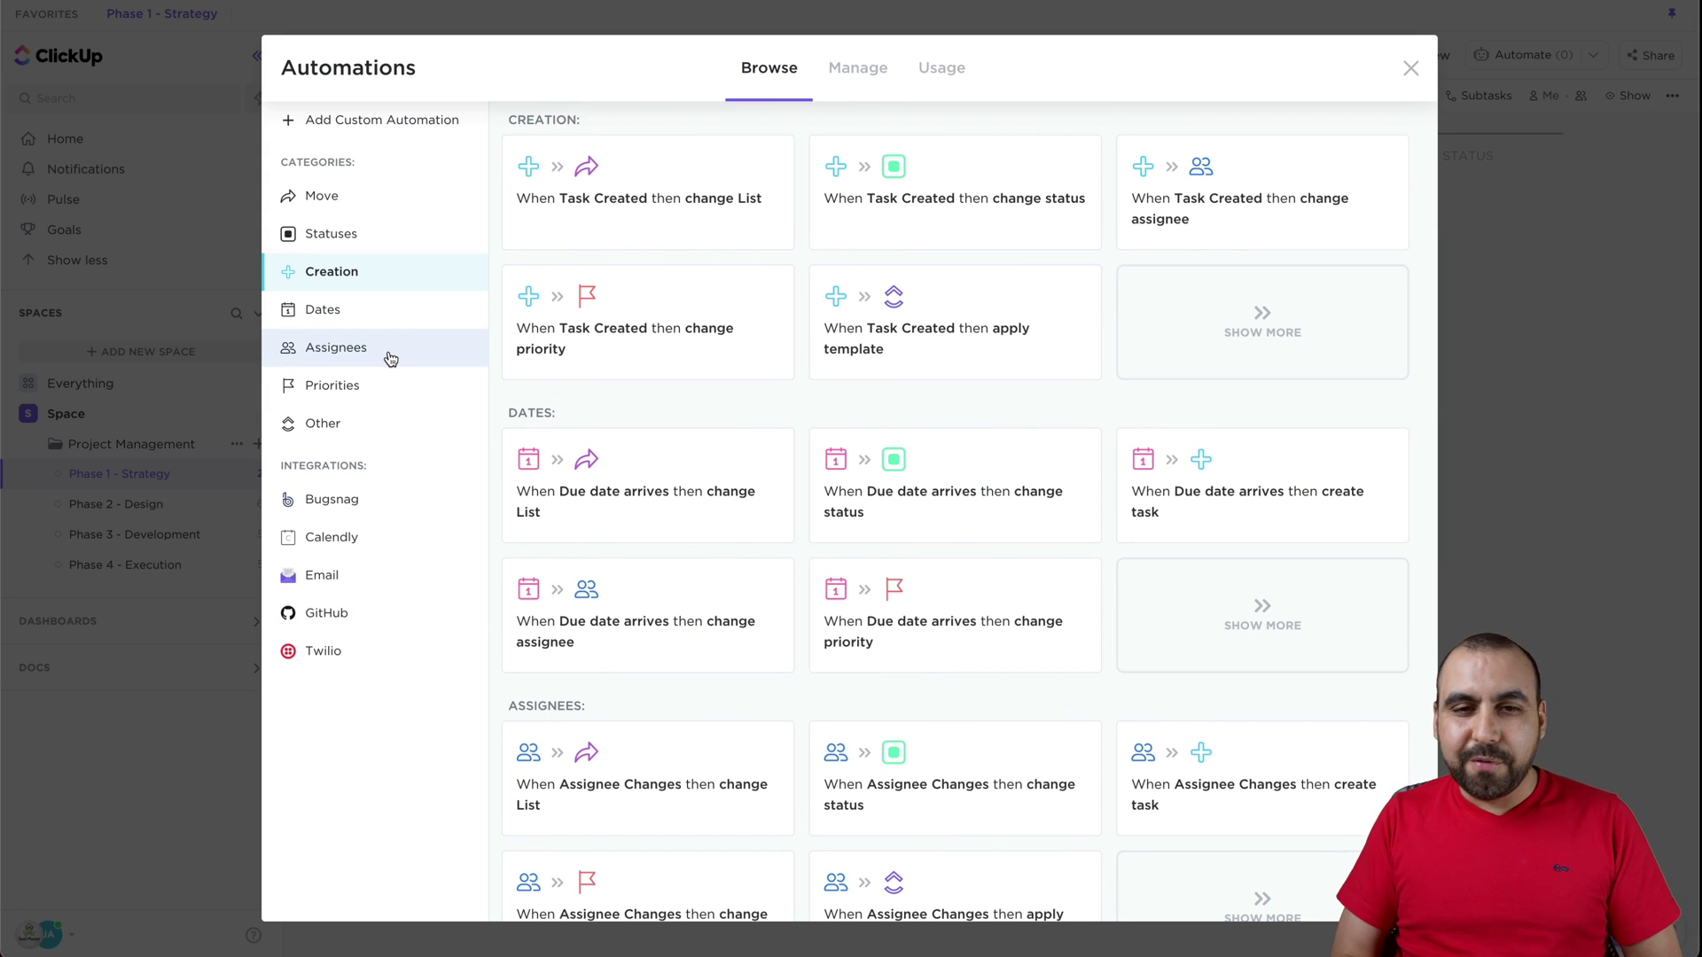
pyautogui.click(849, 68)
pyautogui.click(936, 71)
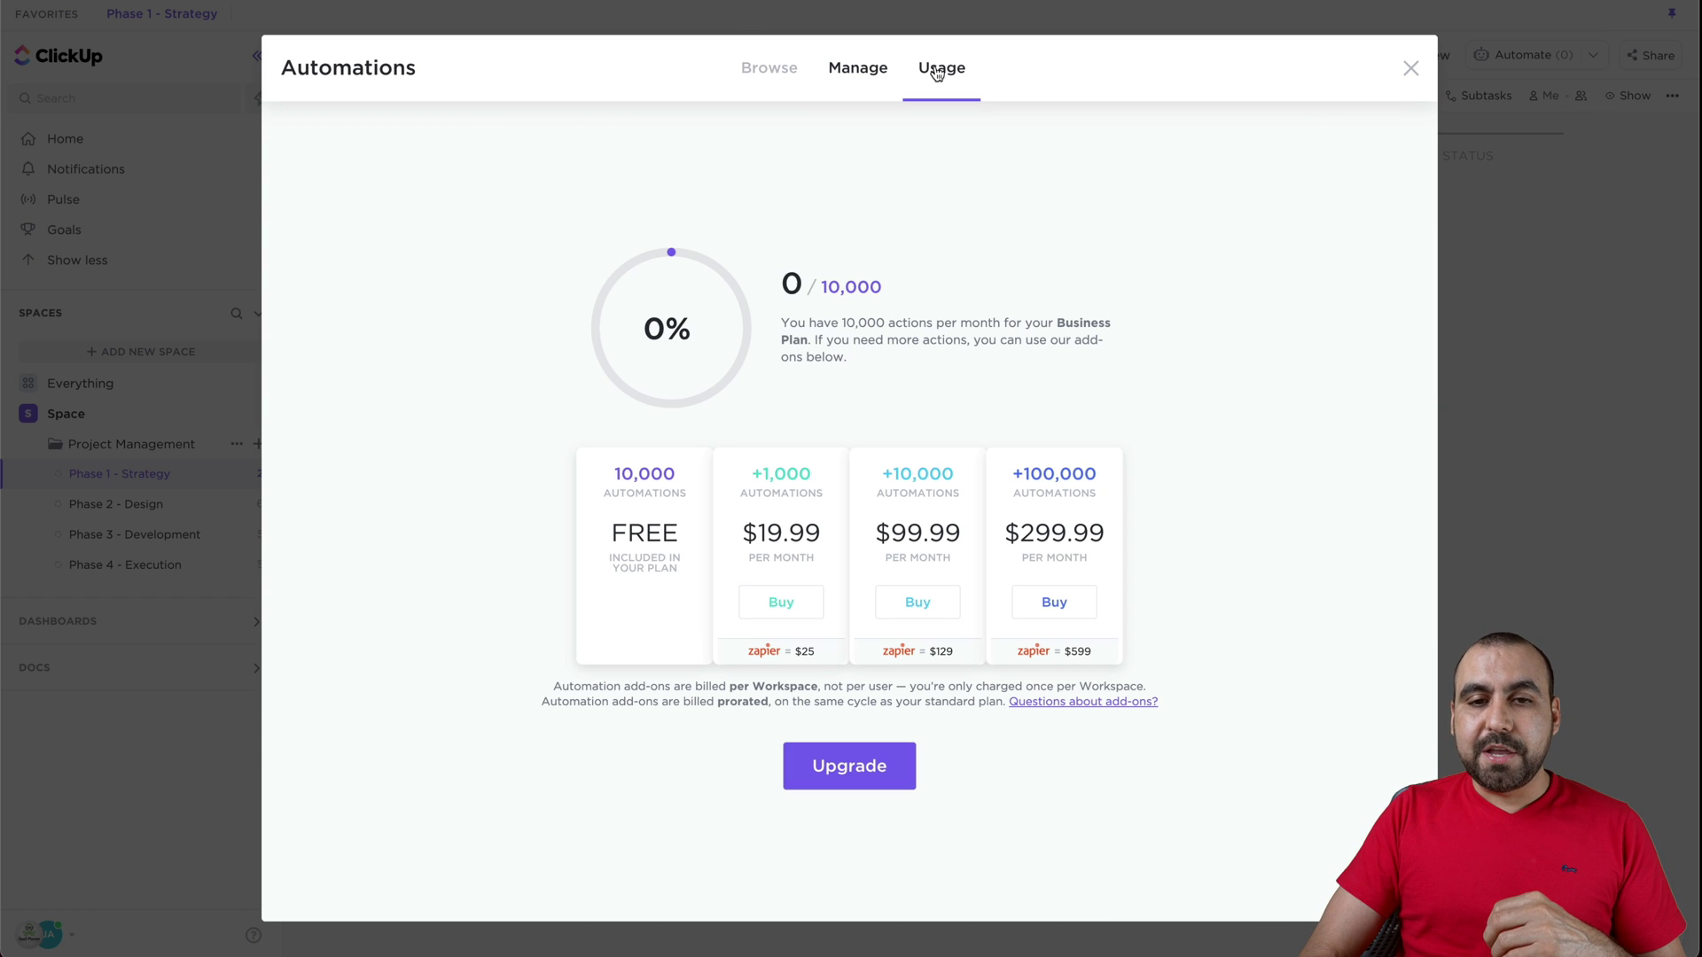
# Close the automations window and look at the Phase 2 - Design and Phase 3 - Development lists
pyautogui.click(1411, 69)
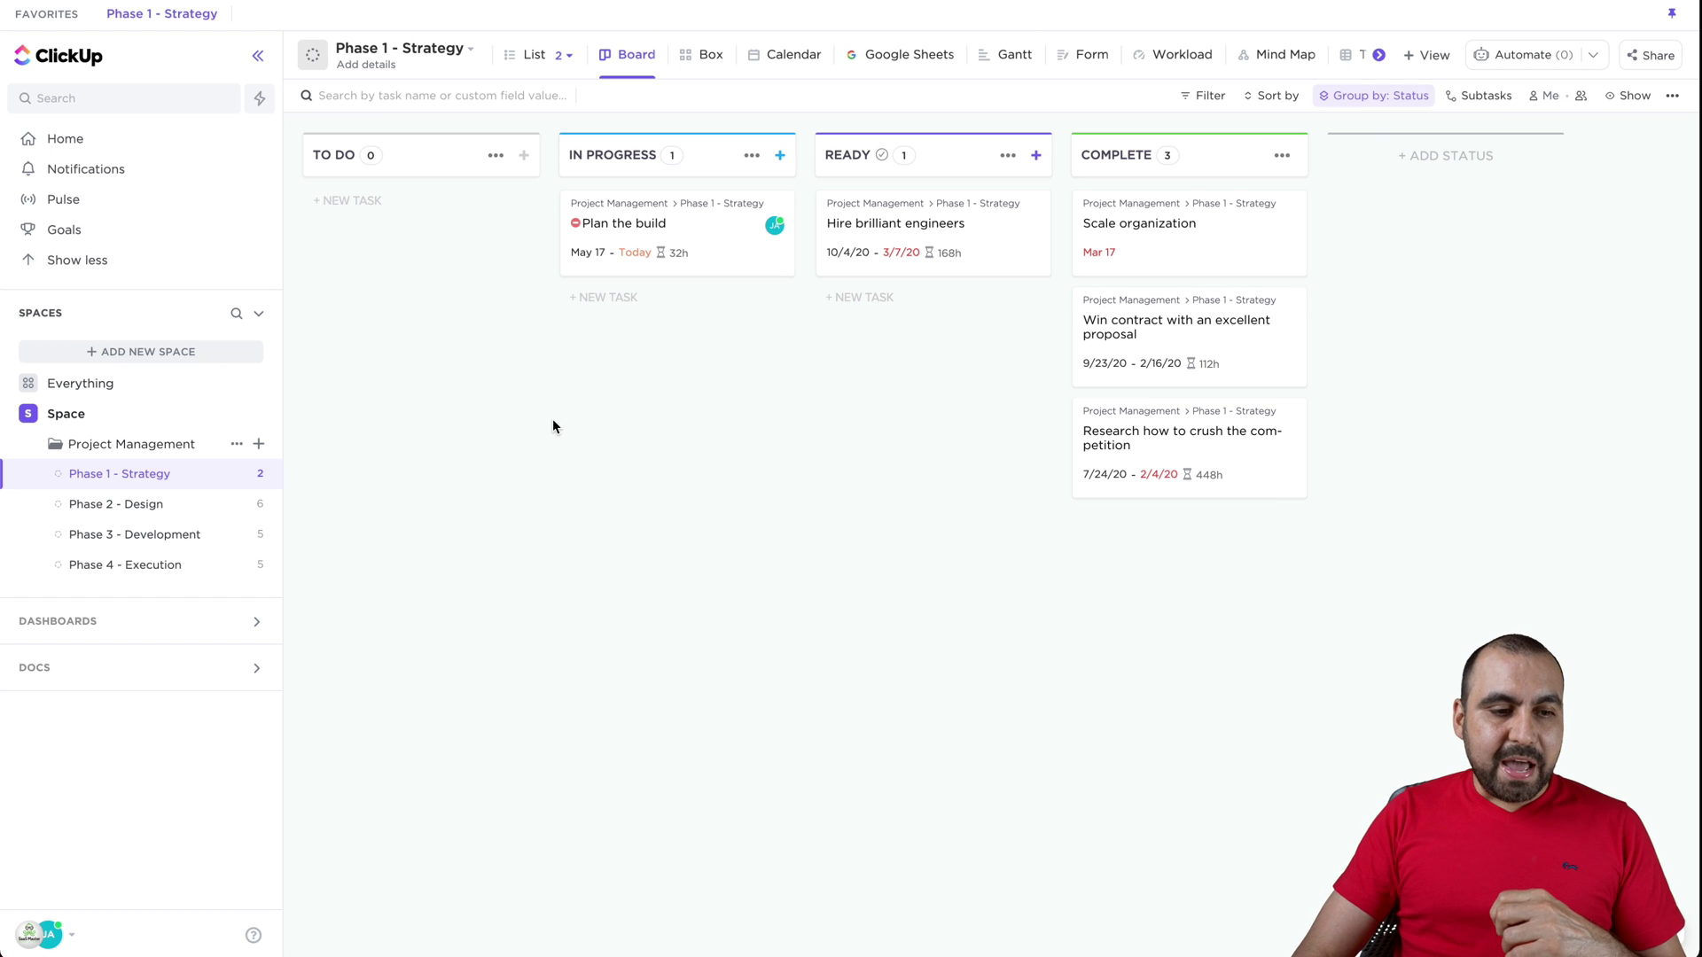
pyautogui.click(159, 520)
pyautogui.click(163, 531)
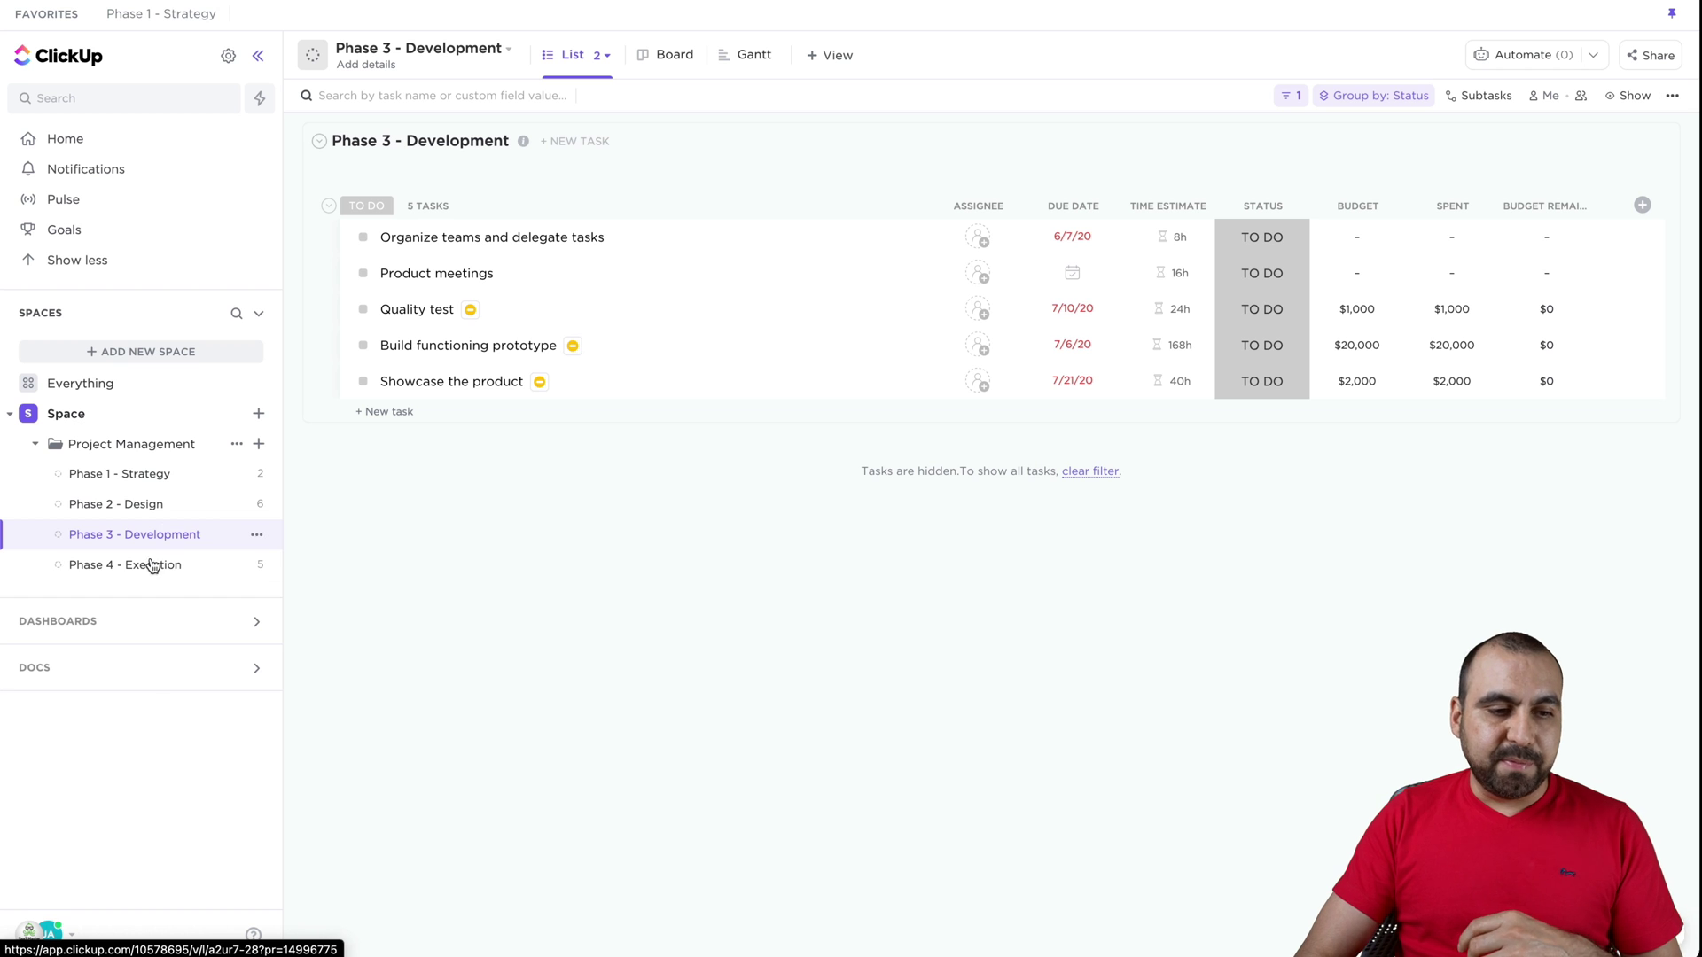
# Open the workspace Dashboard and scroll through its saas embed widget
pyautogui.click(159, 619)
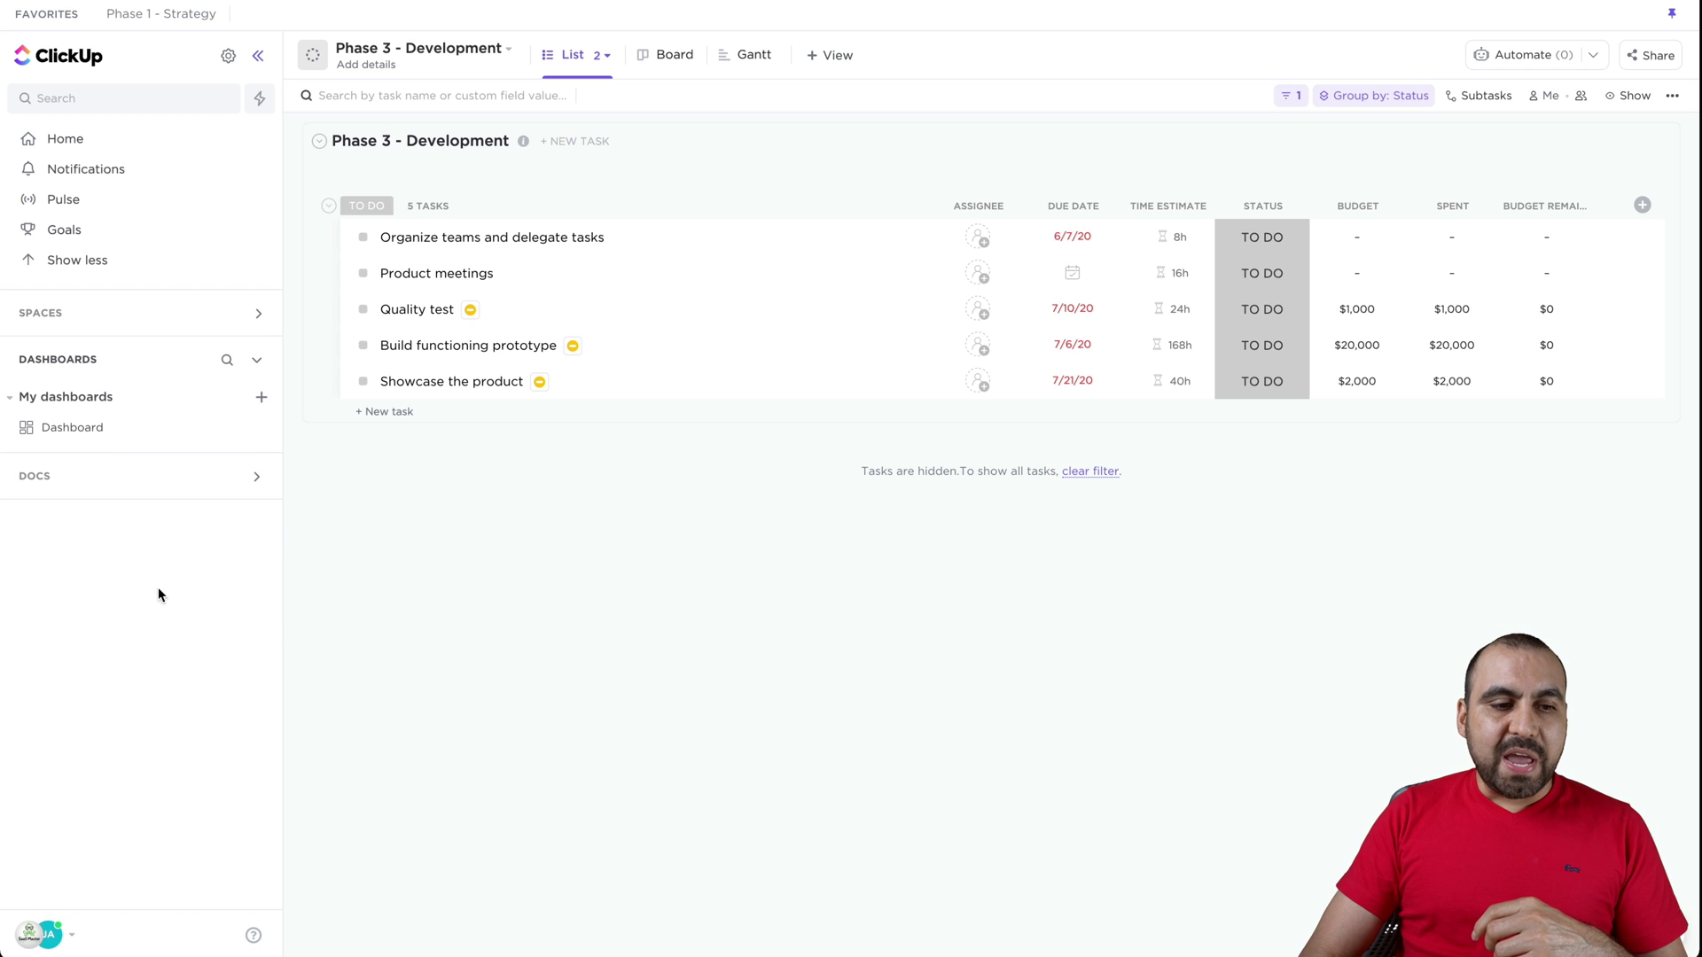
pyautogui.click(106, 429)
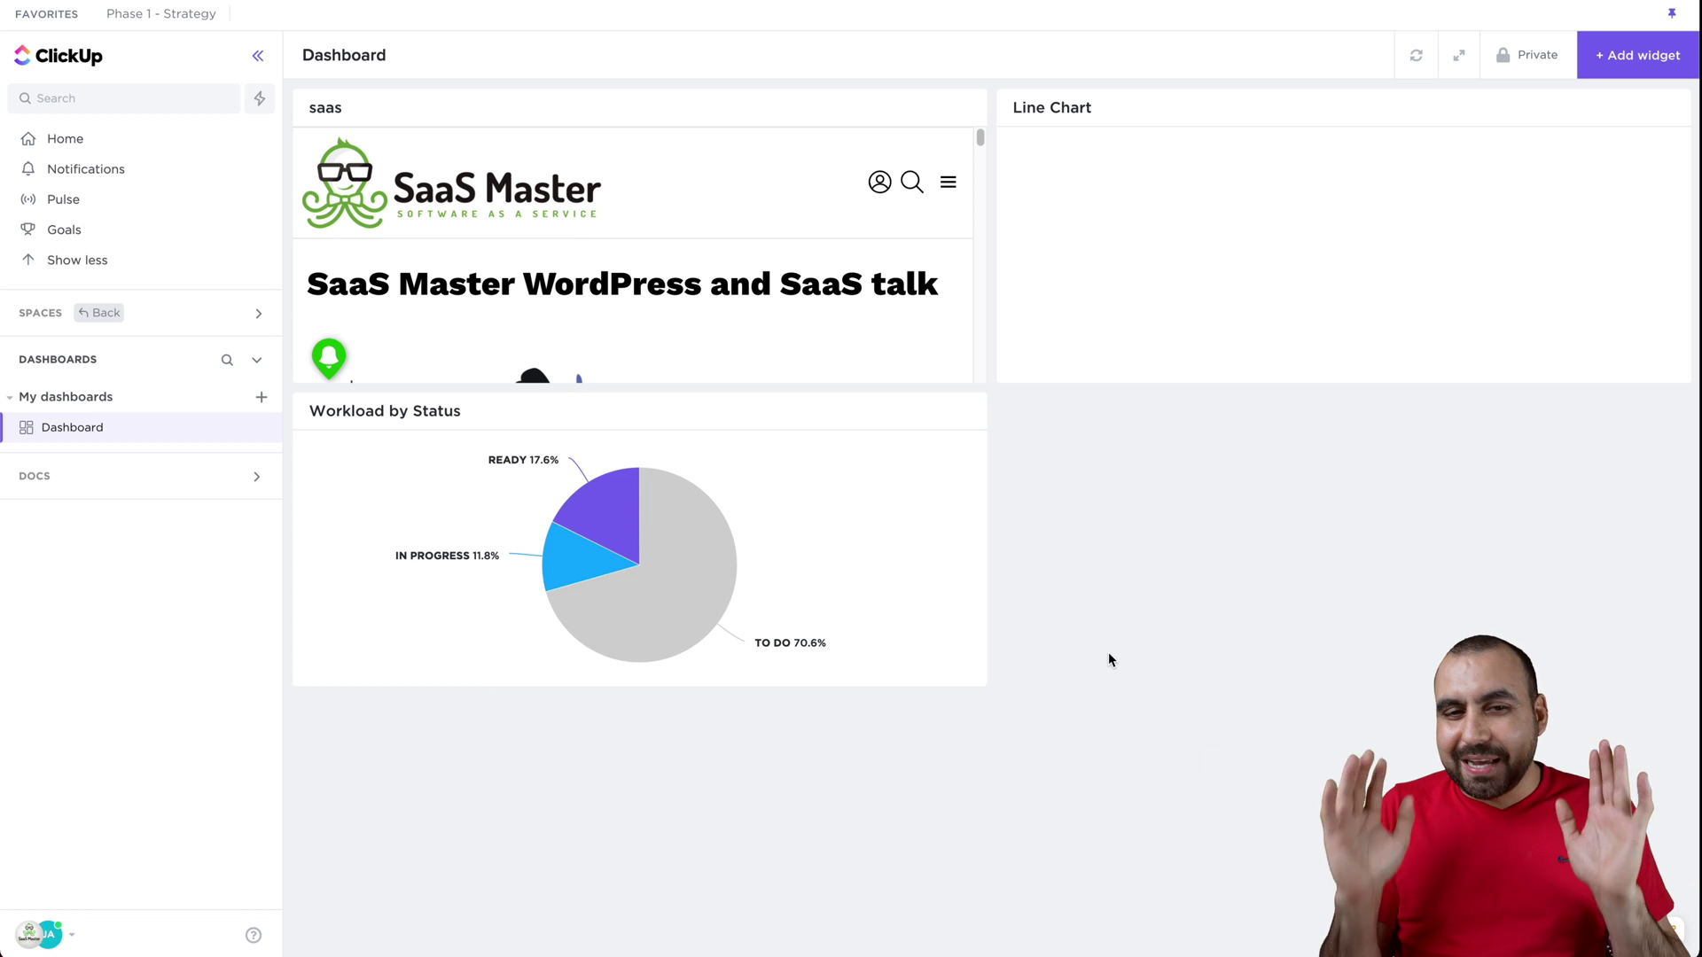
pyautogui.scroll(-10, 657, 293)
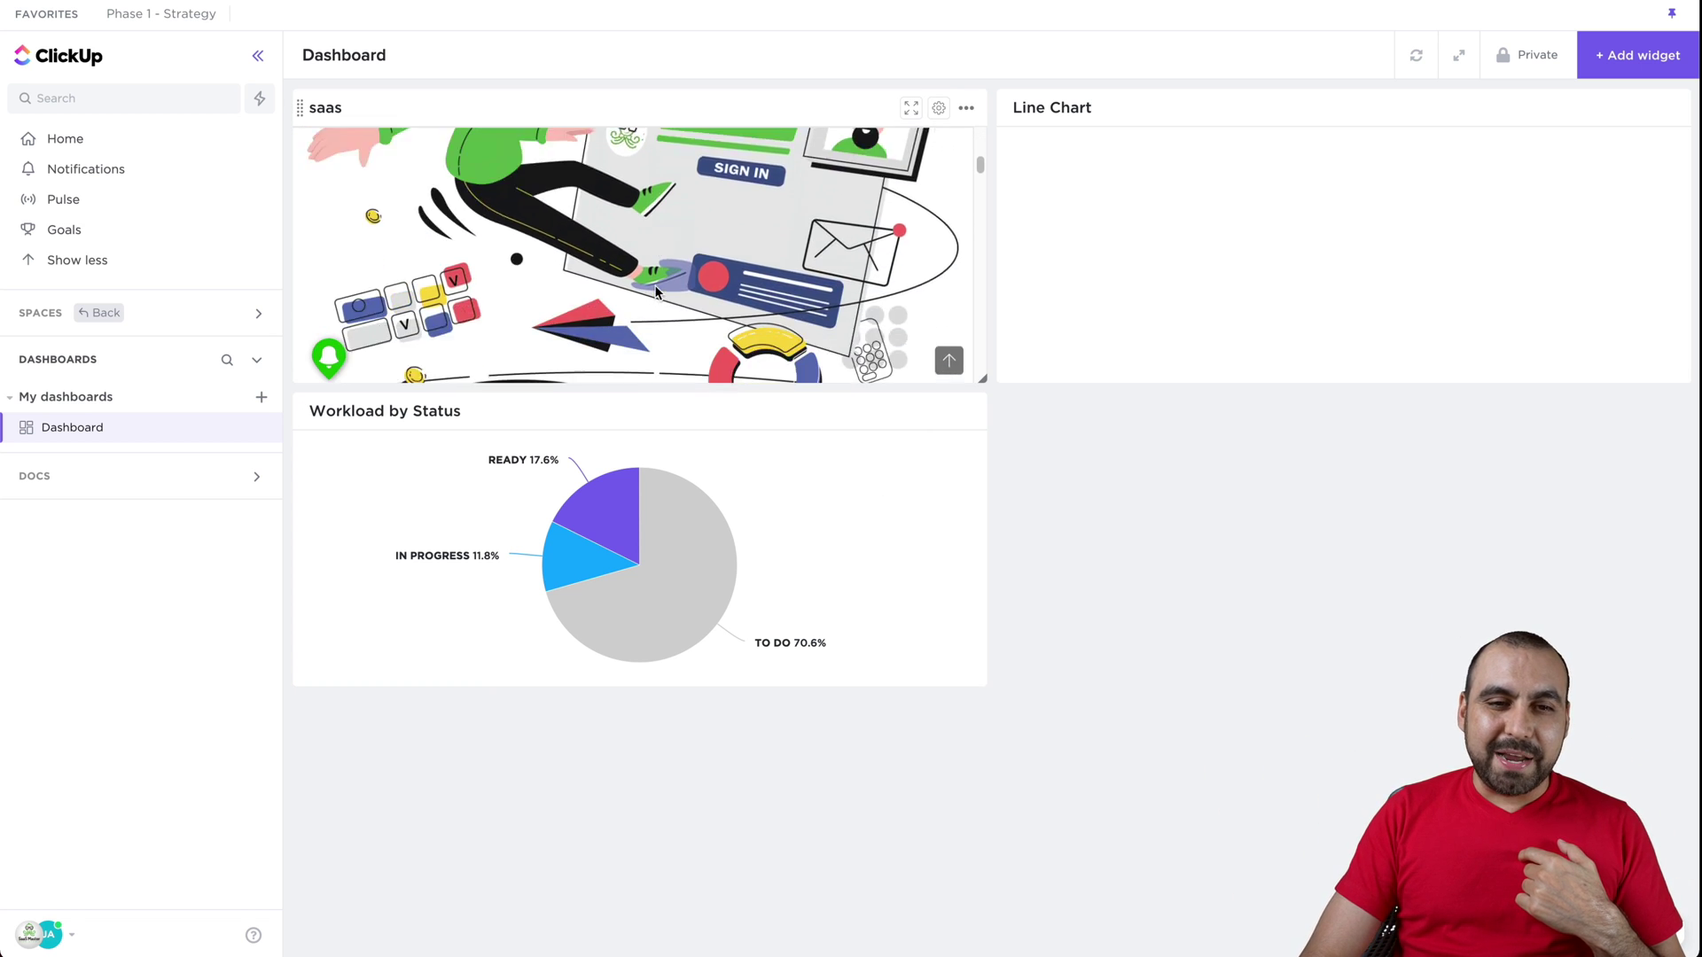
pyautogui.scroll(-5, 657, 293)
pyautogui.scroll(15, 656, 294)
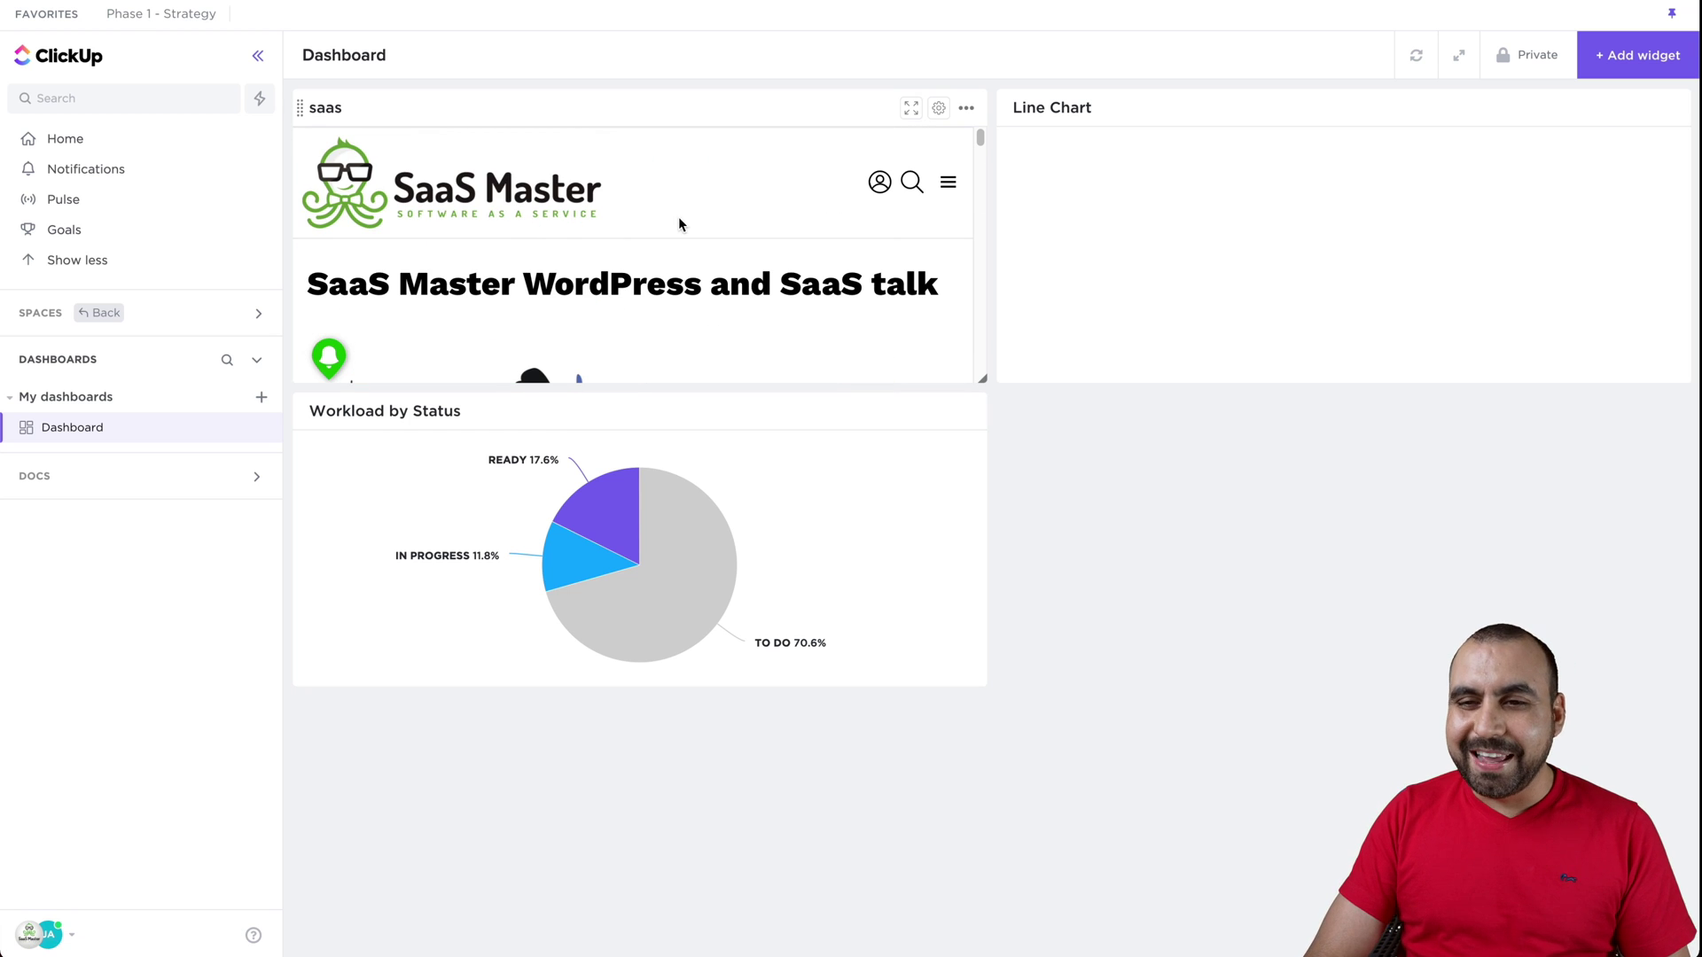
pyautogui.click(1611, 60)
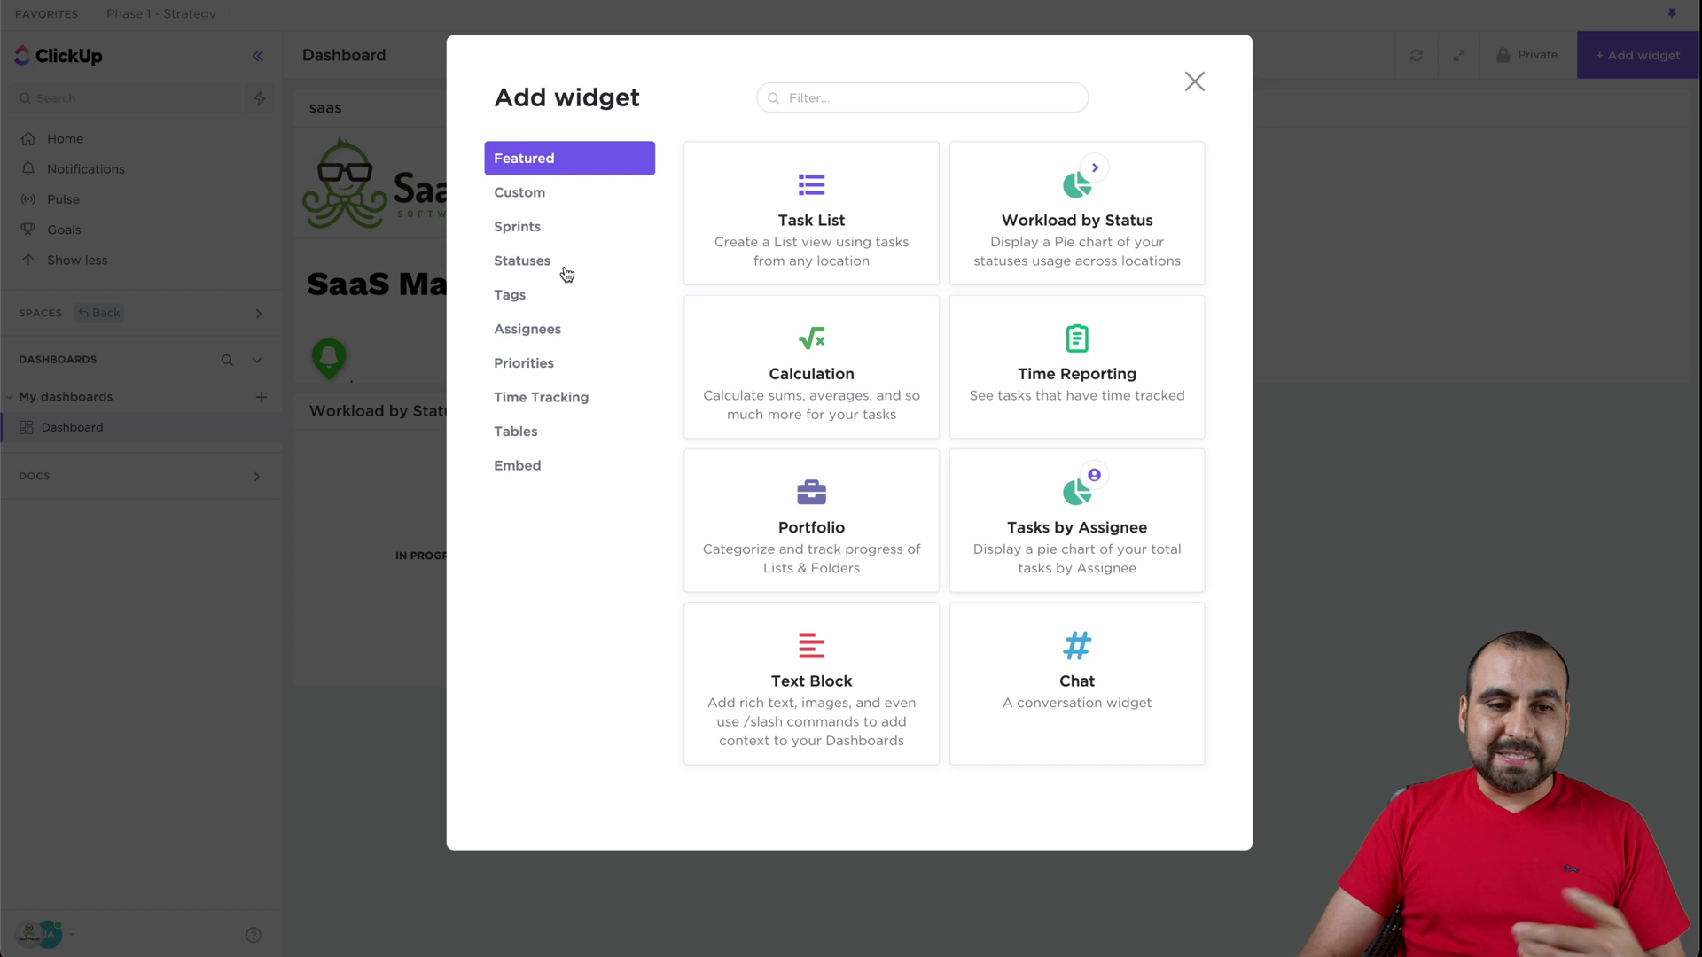
pyautogui.click(549, 225)
pyautogui.click(546, 200)
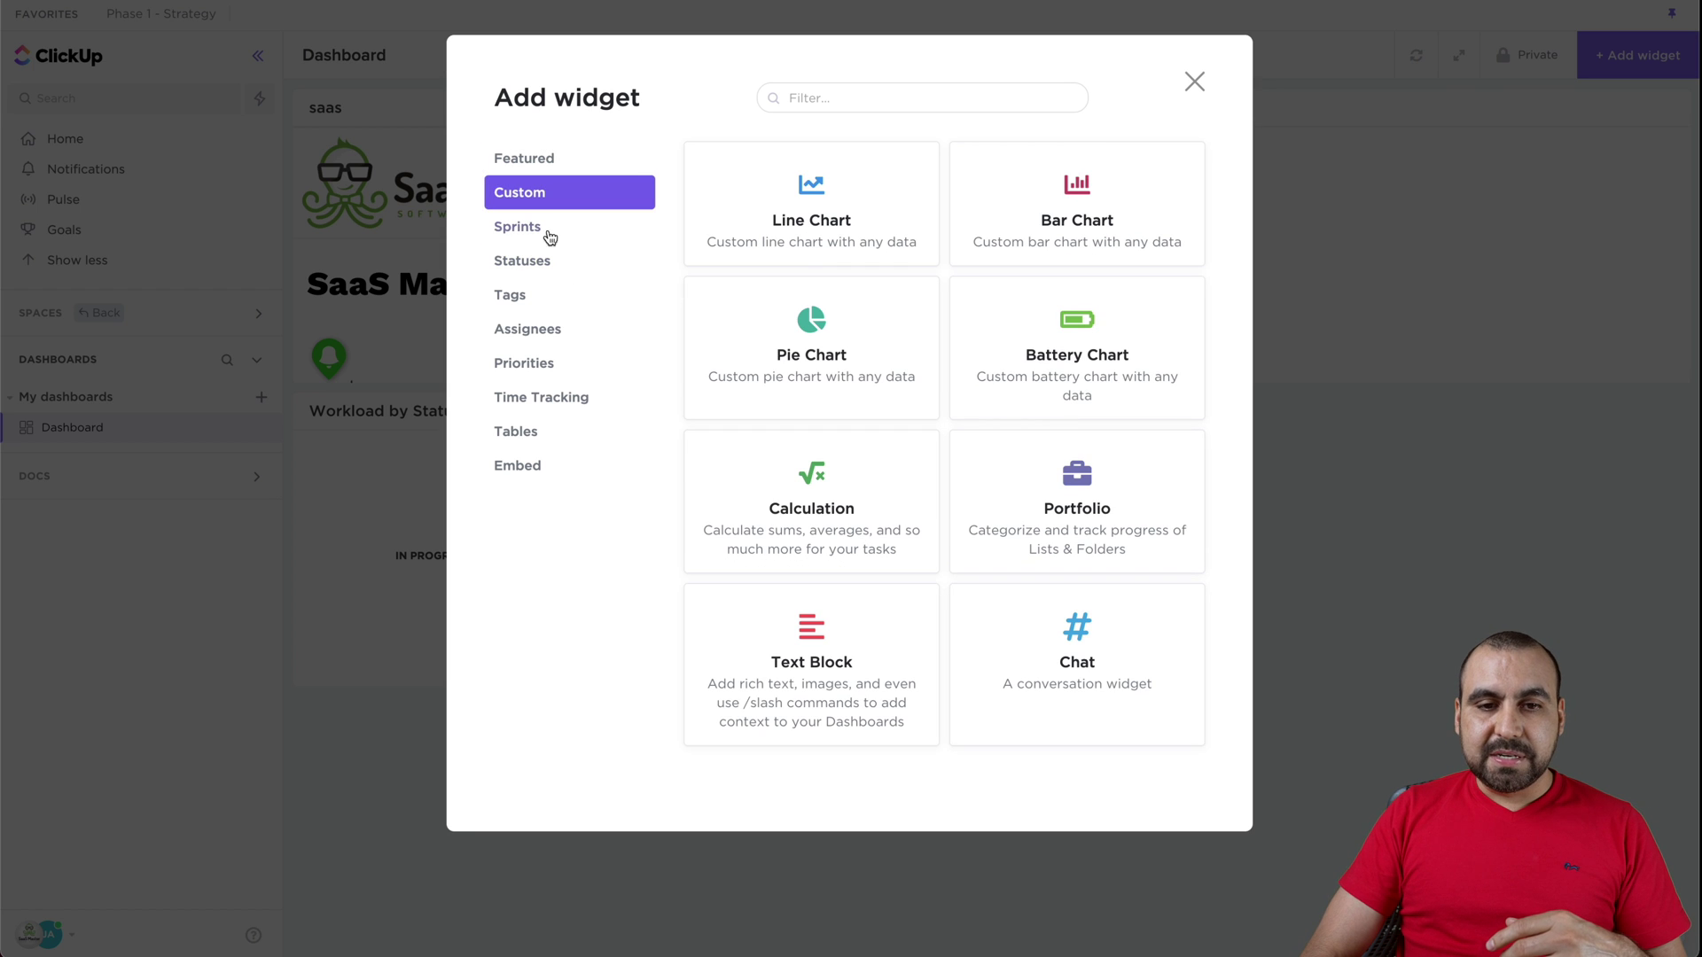
pyautogui.click(552, 262)
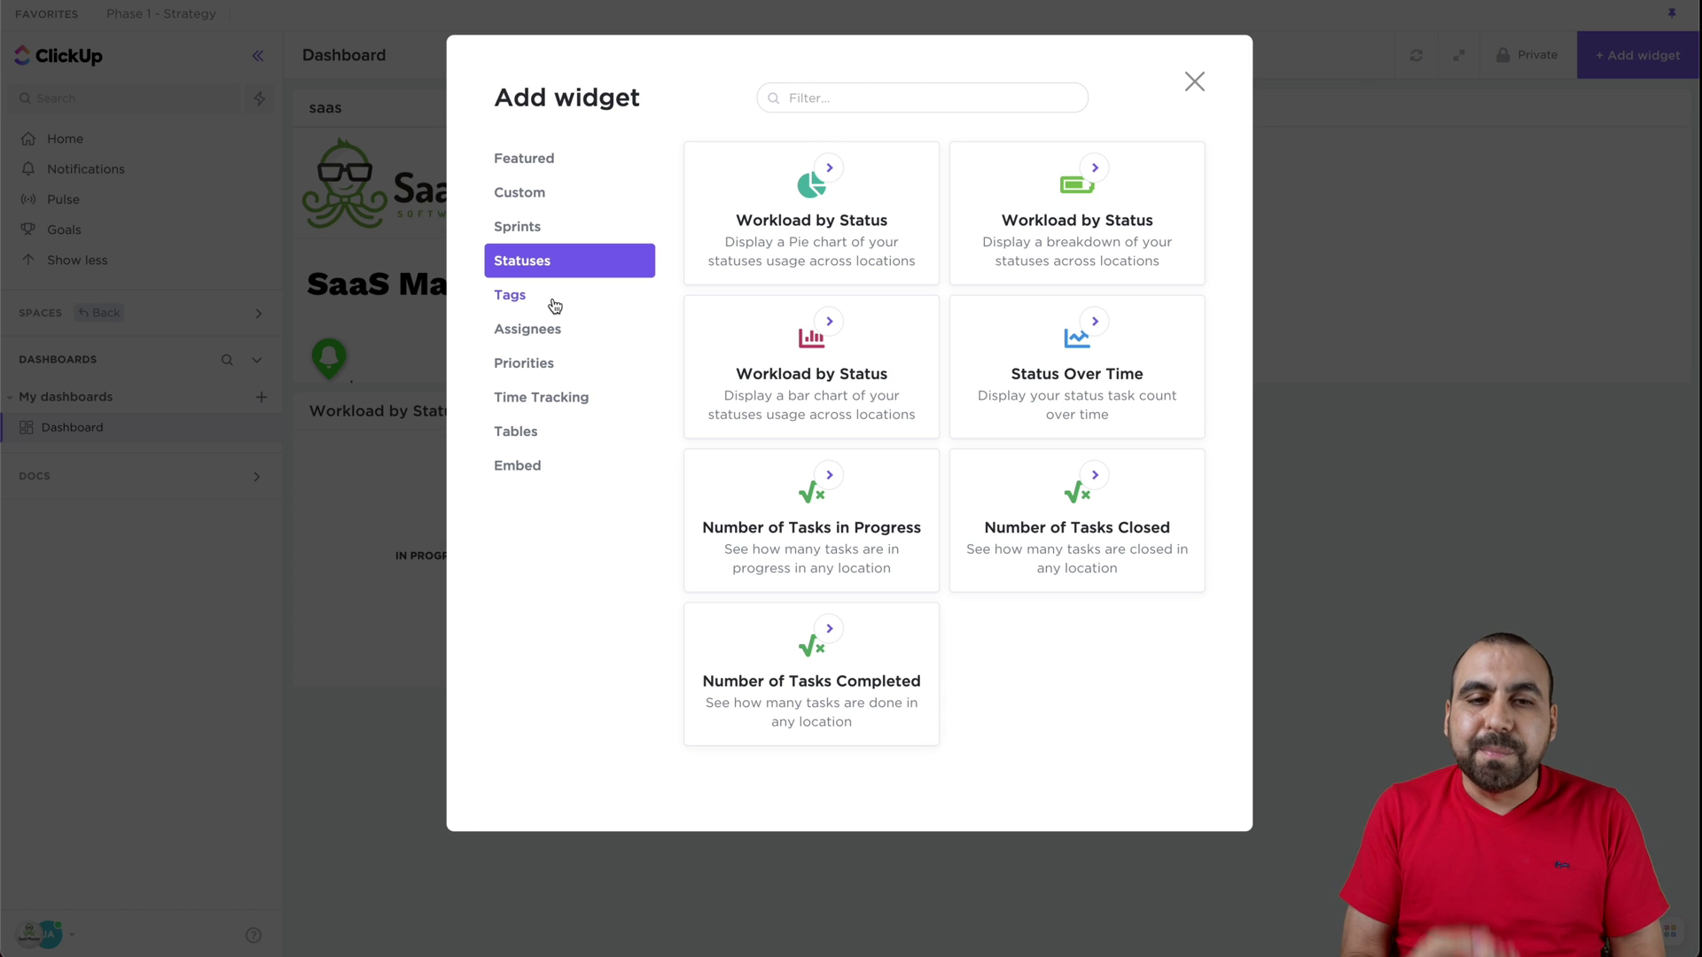
pyautogui.click(553, 303)
pyautogui.click(540, 331)
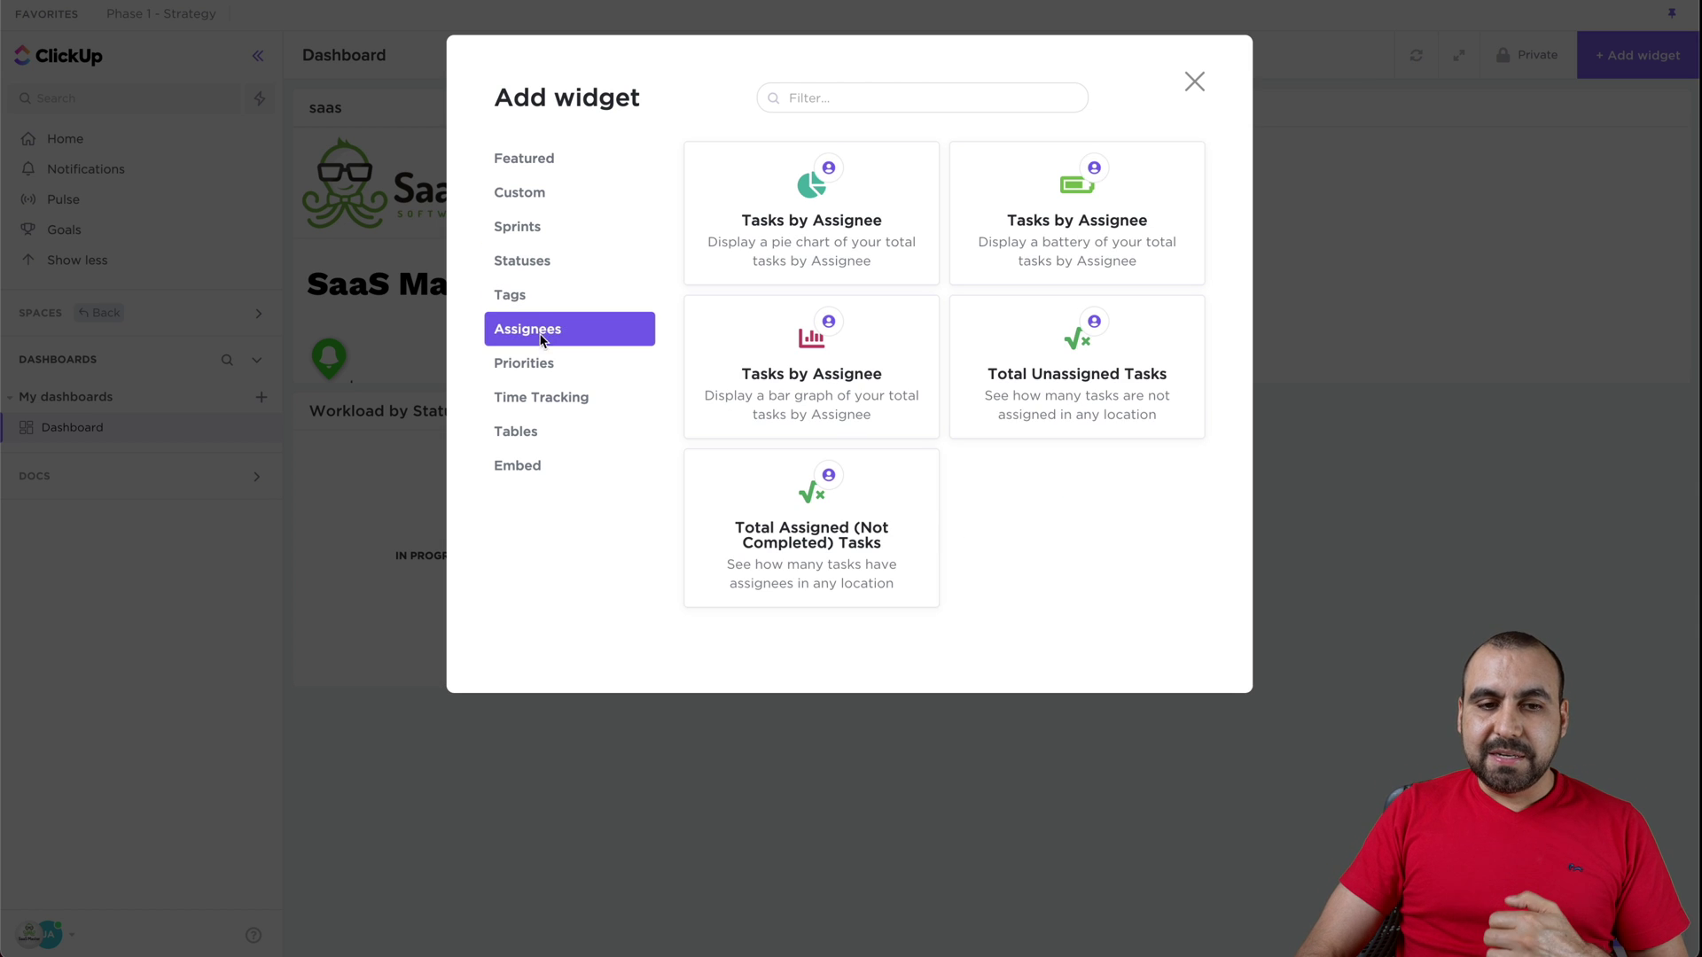
pyautogui.click(545, 364)
pyautogui.click(555, 396)
pyautogui.click(551, 431)
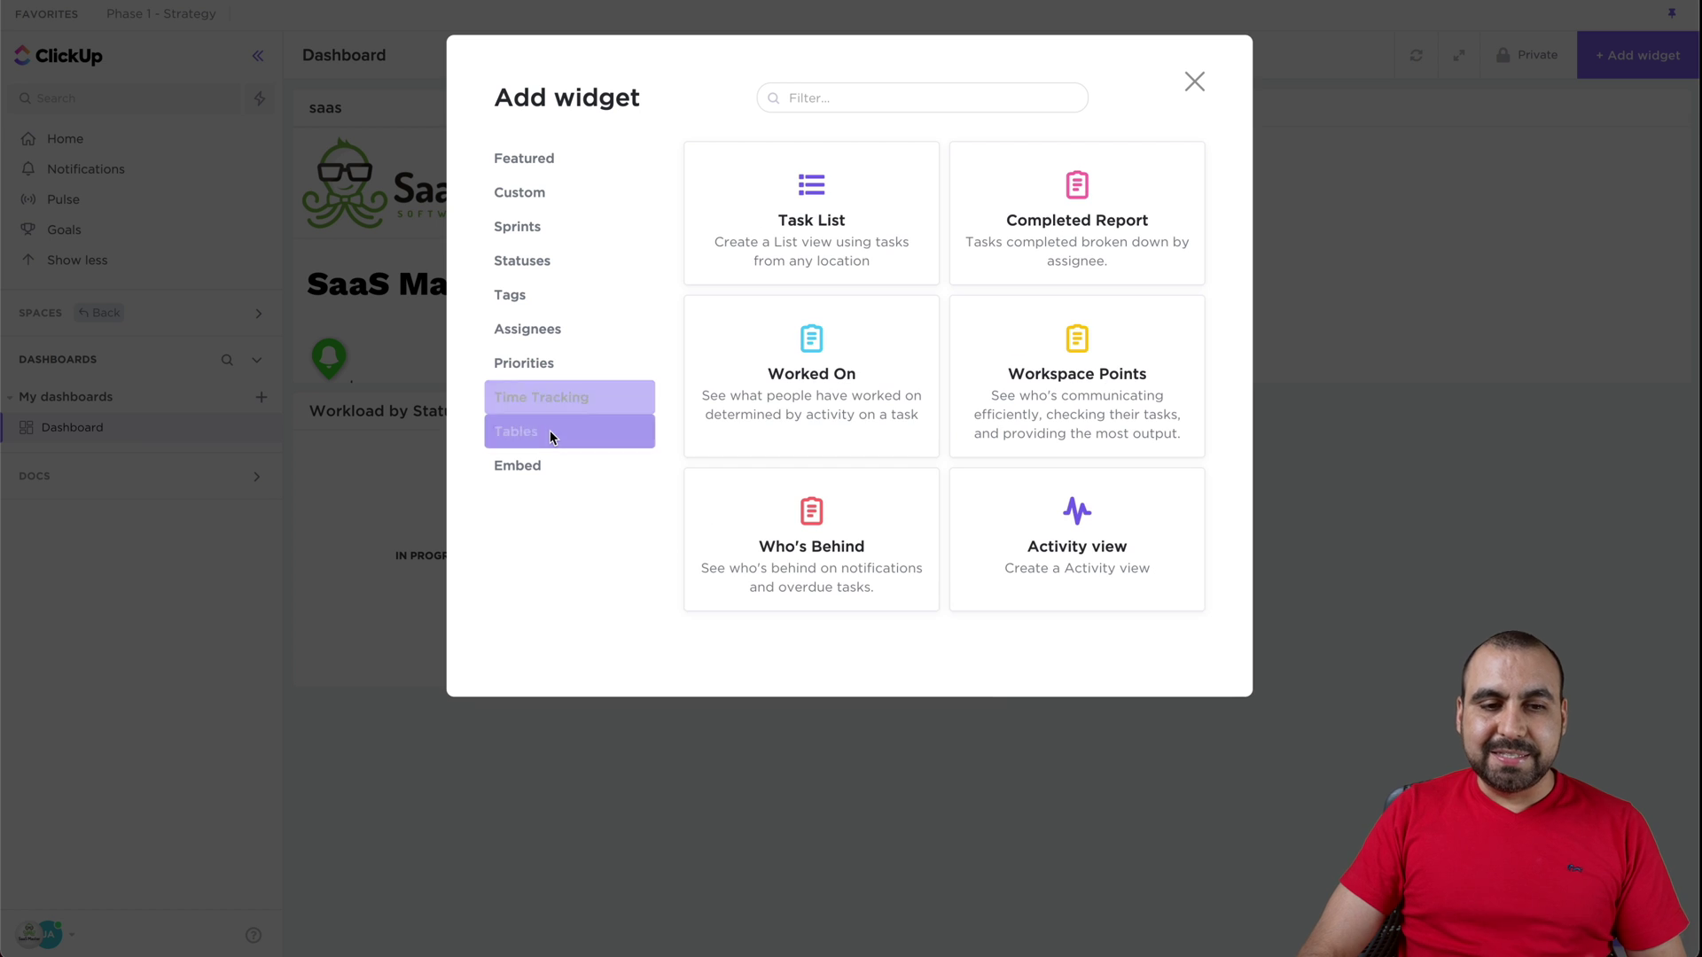
pyautogui.click(540, 467)
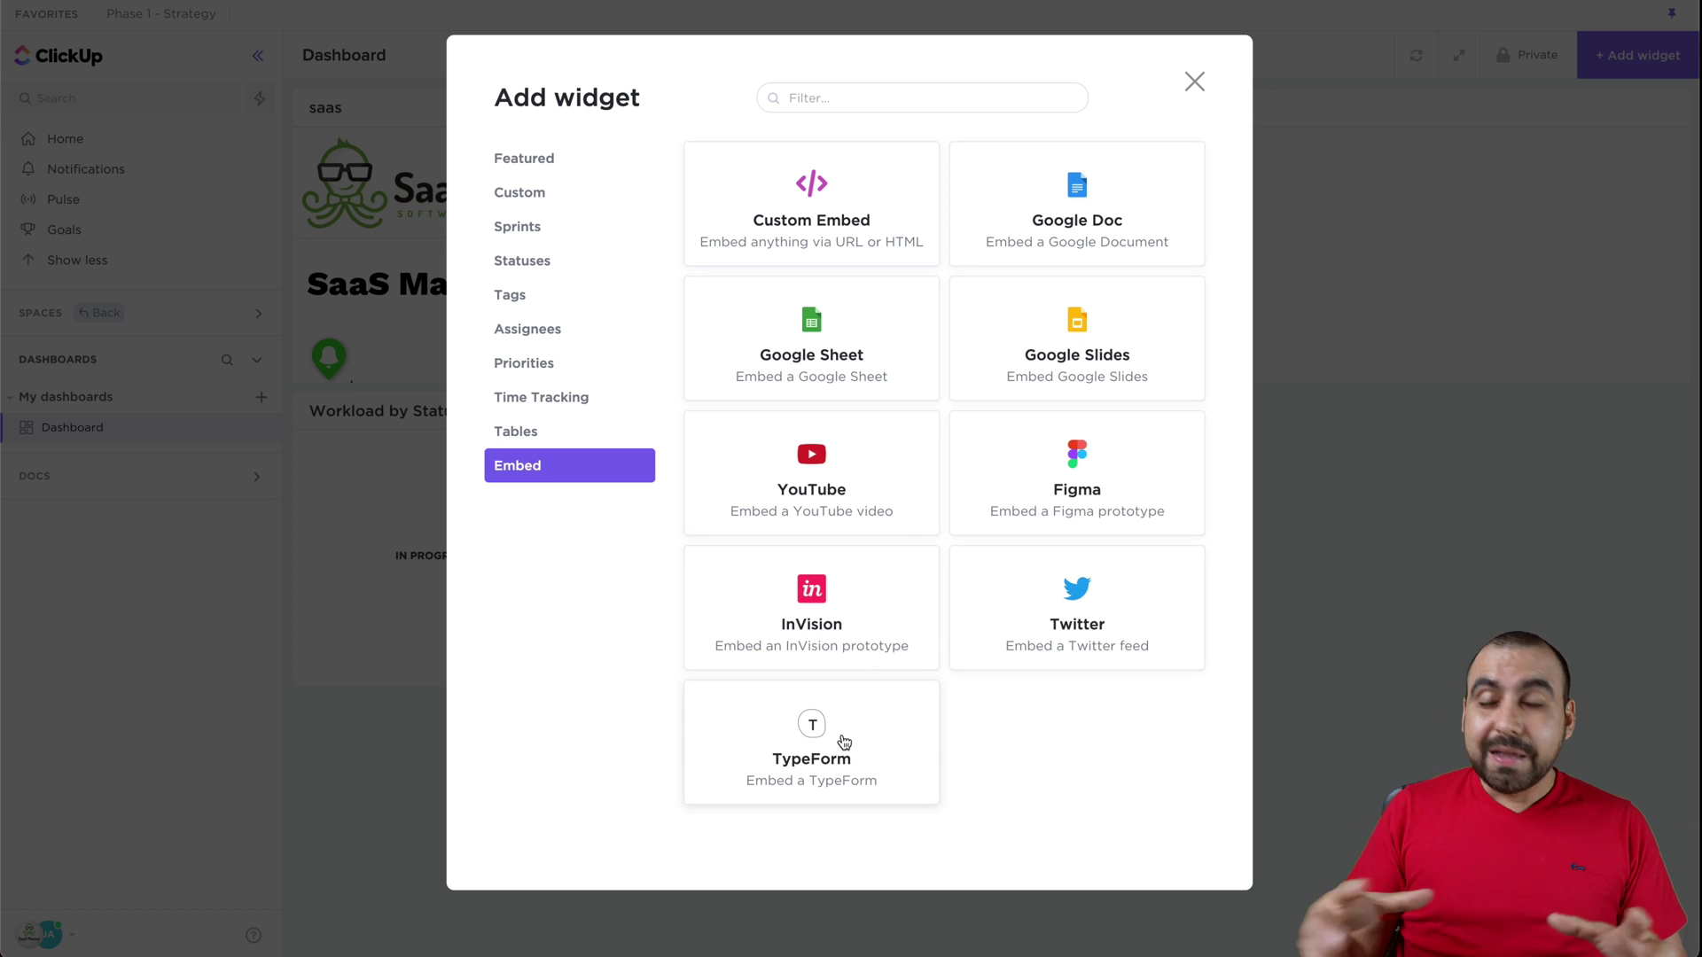
pyautogui.click(1195, 81)
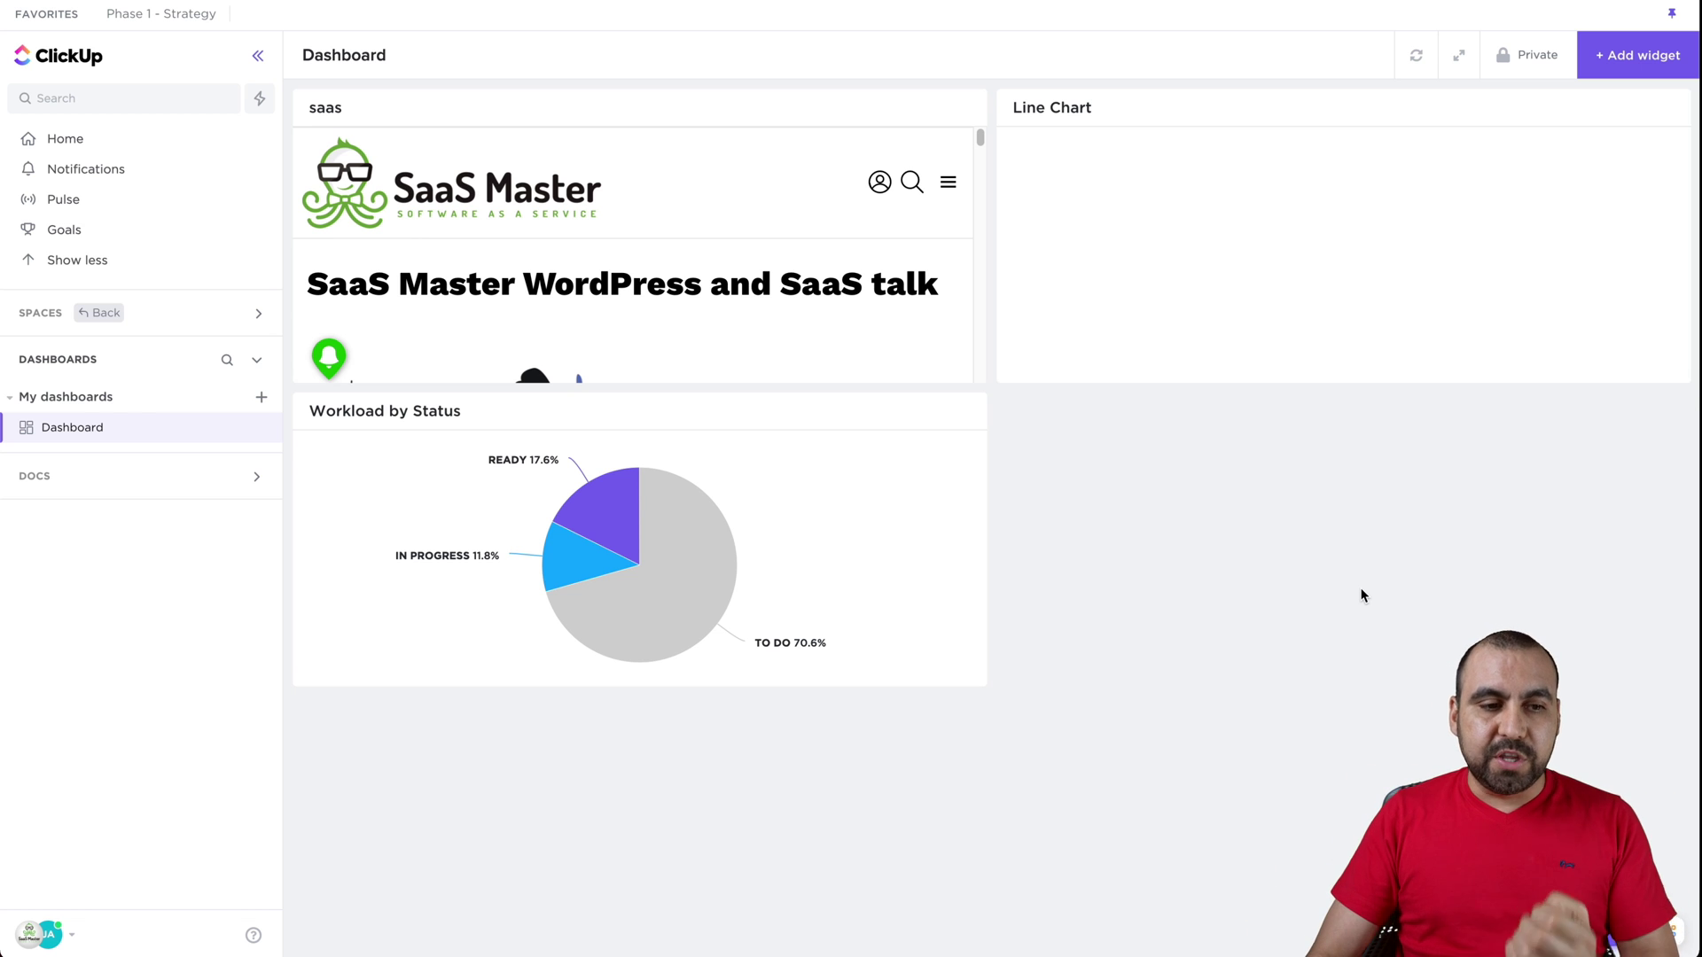
# Create a new doc titled 'Doc for video' with the video-camera emoji as its icon
pyautogui.click(157, 479)
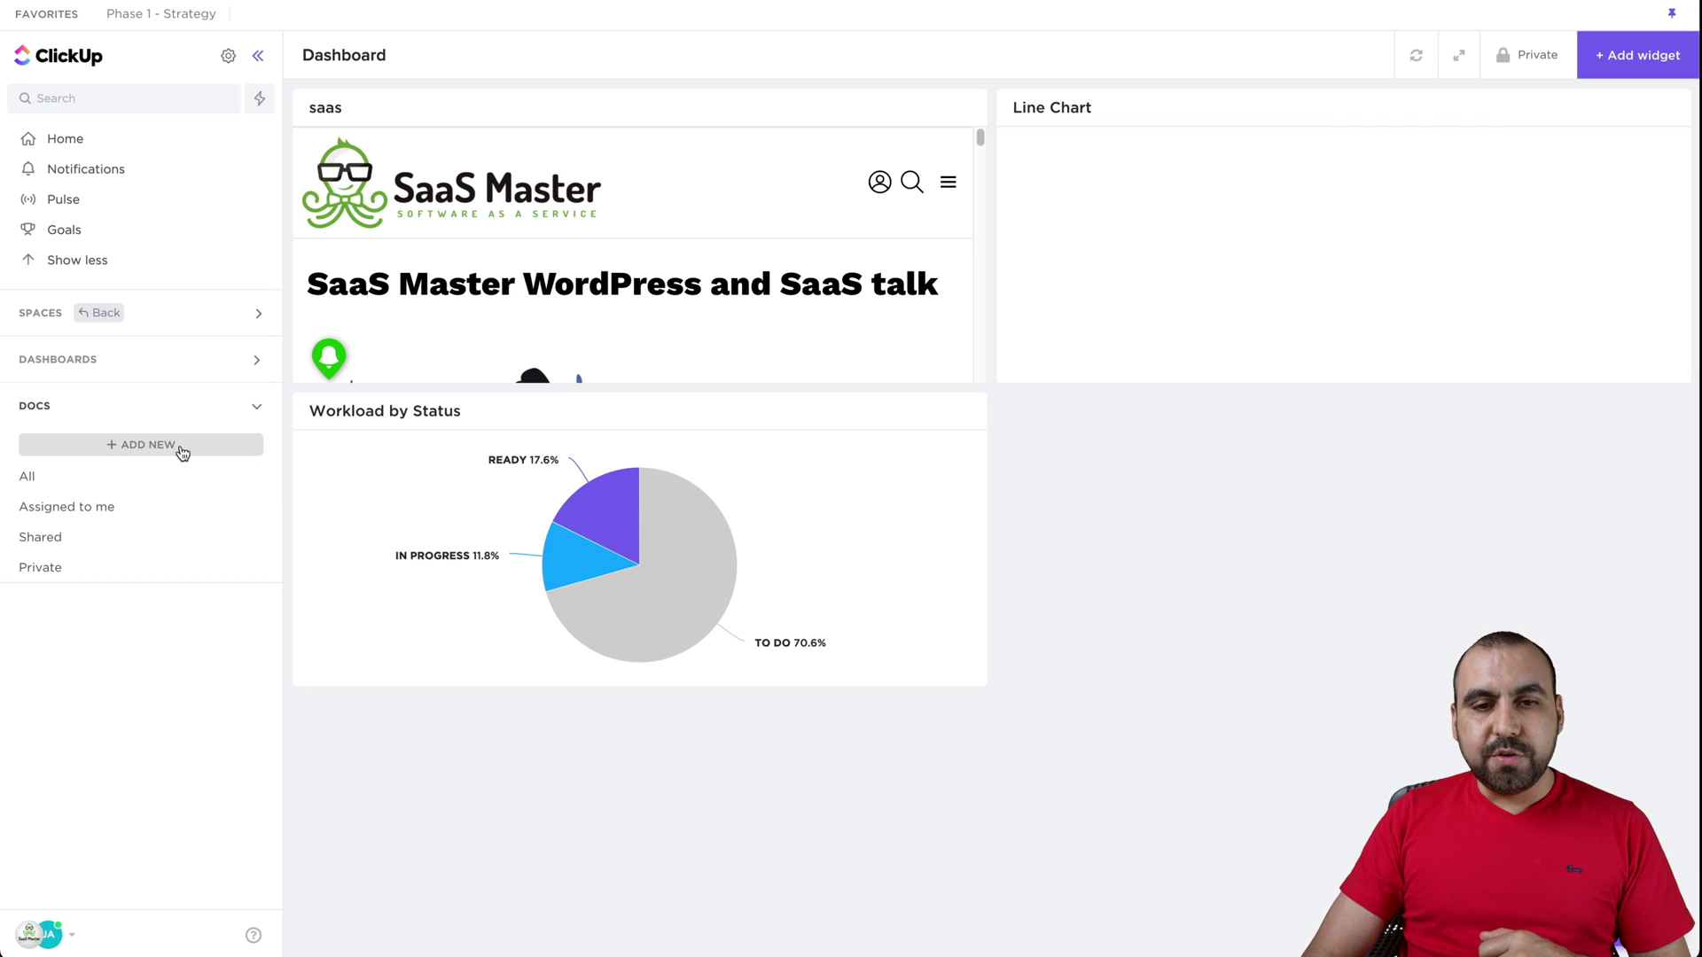
pyautogui.click(180, 450)
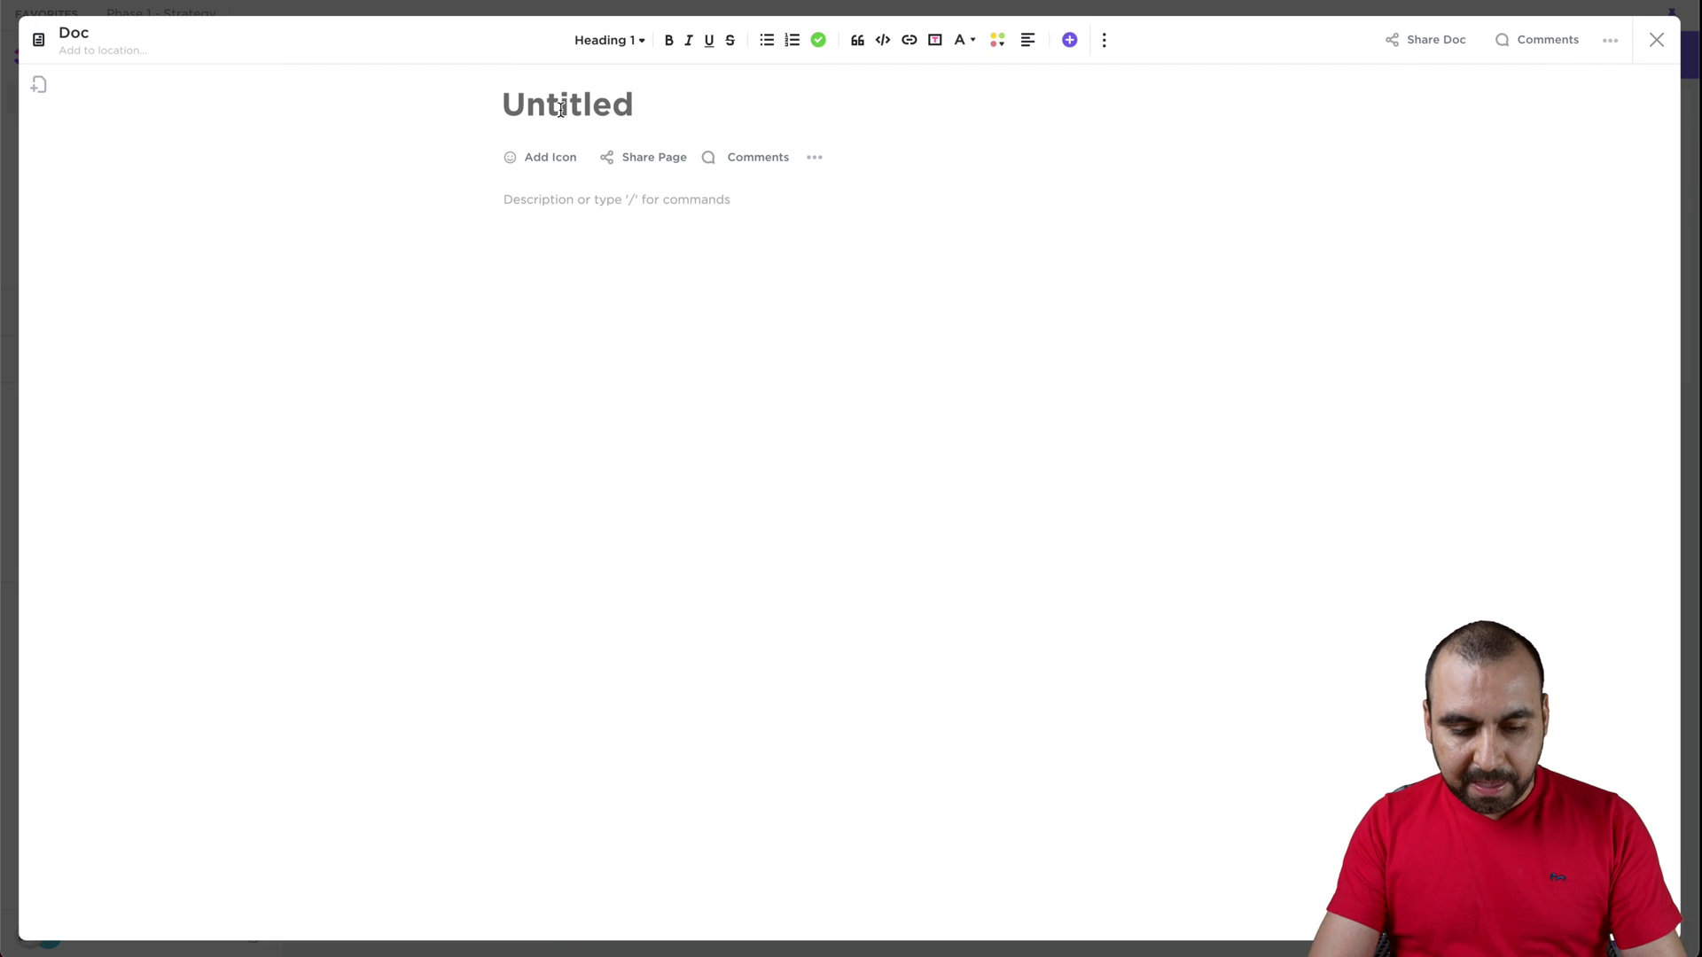
pyautogui.write('Doc for ')
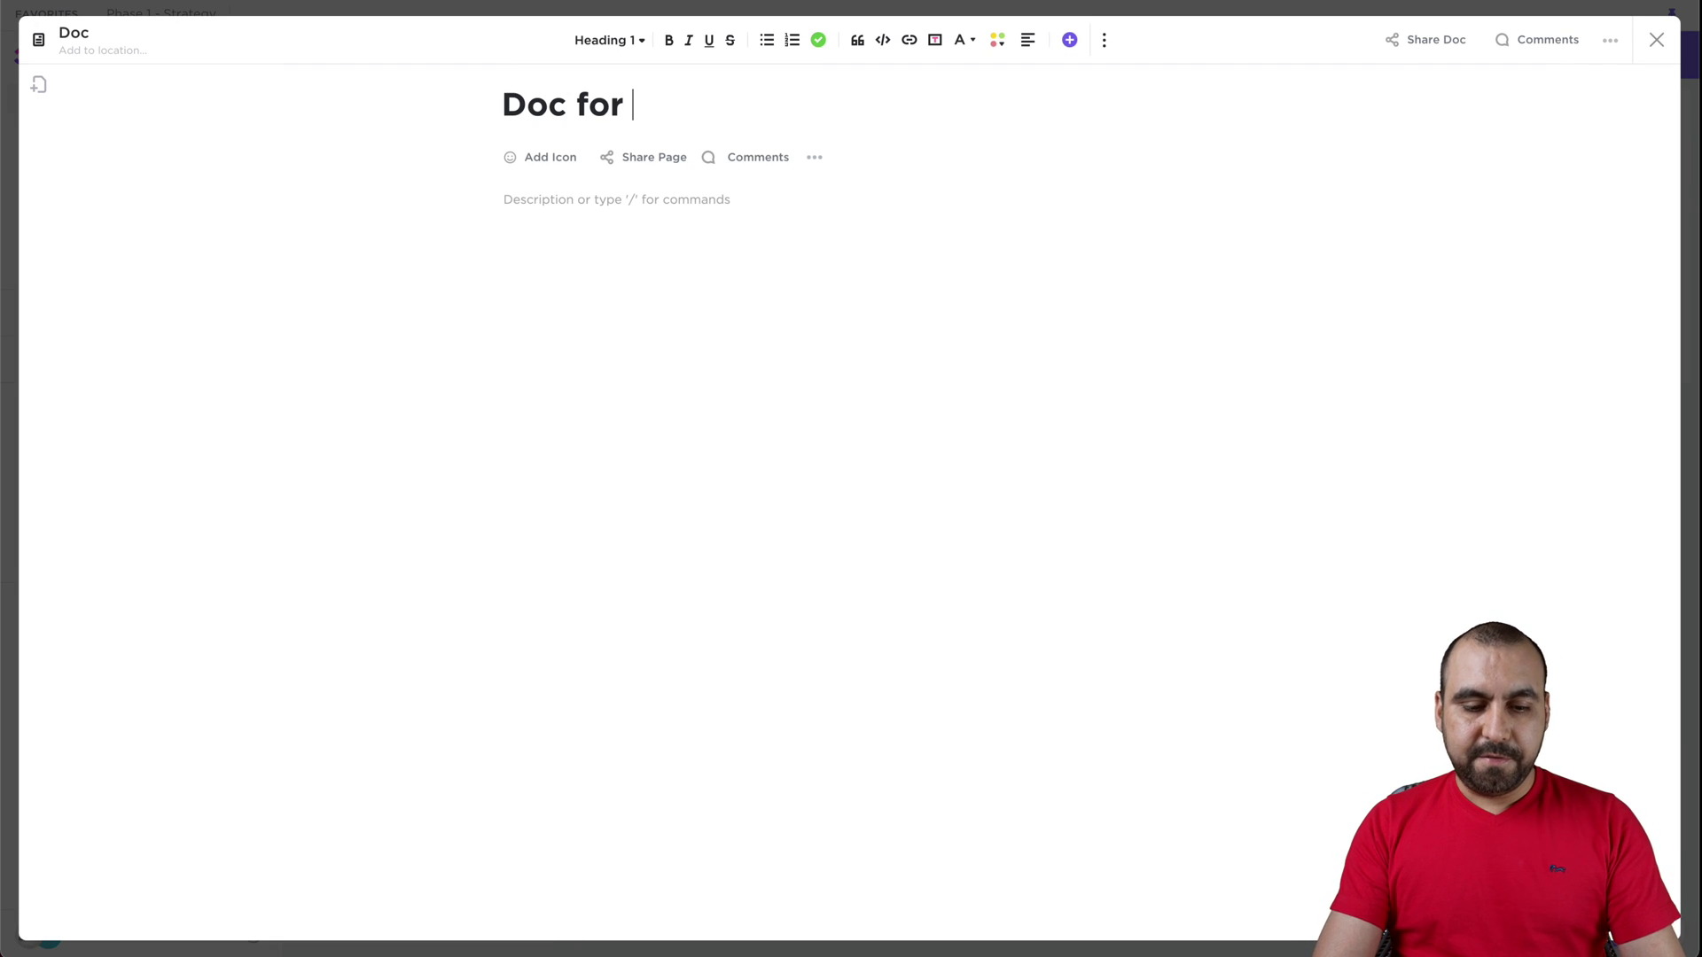
pyautogui.write('video')
pyautogui.click(516, 156)
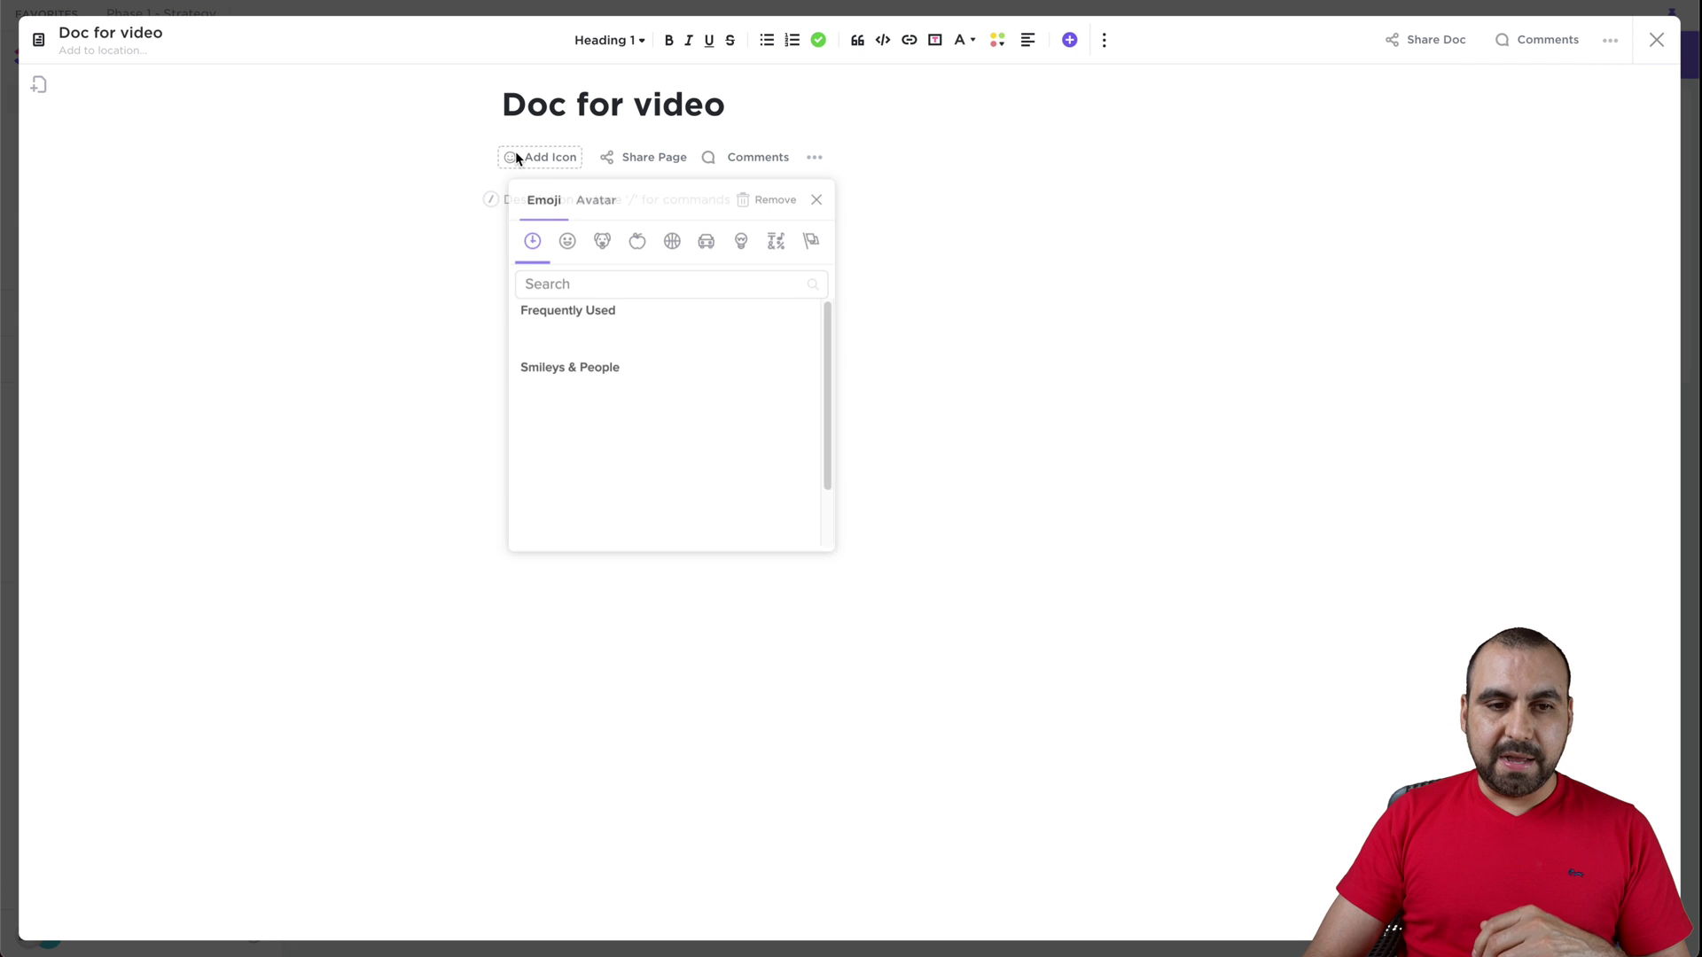
pyautogui.click(592, 274)
pyautogui.write('video')
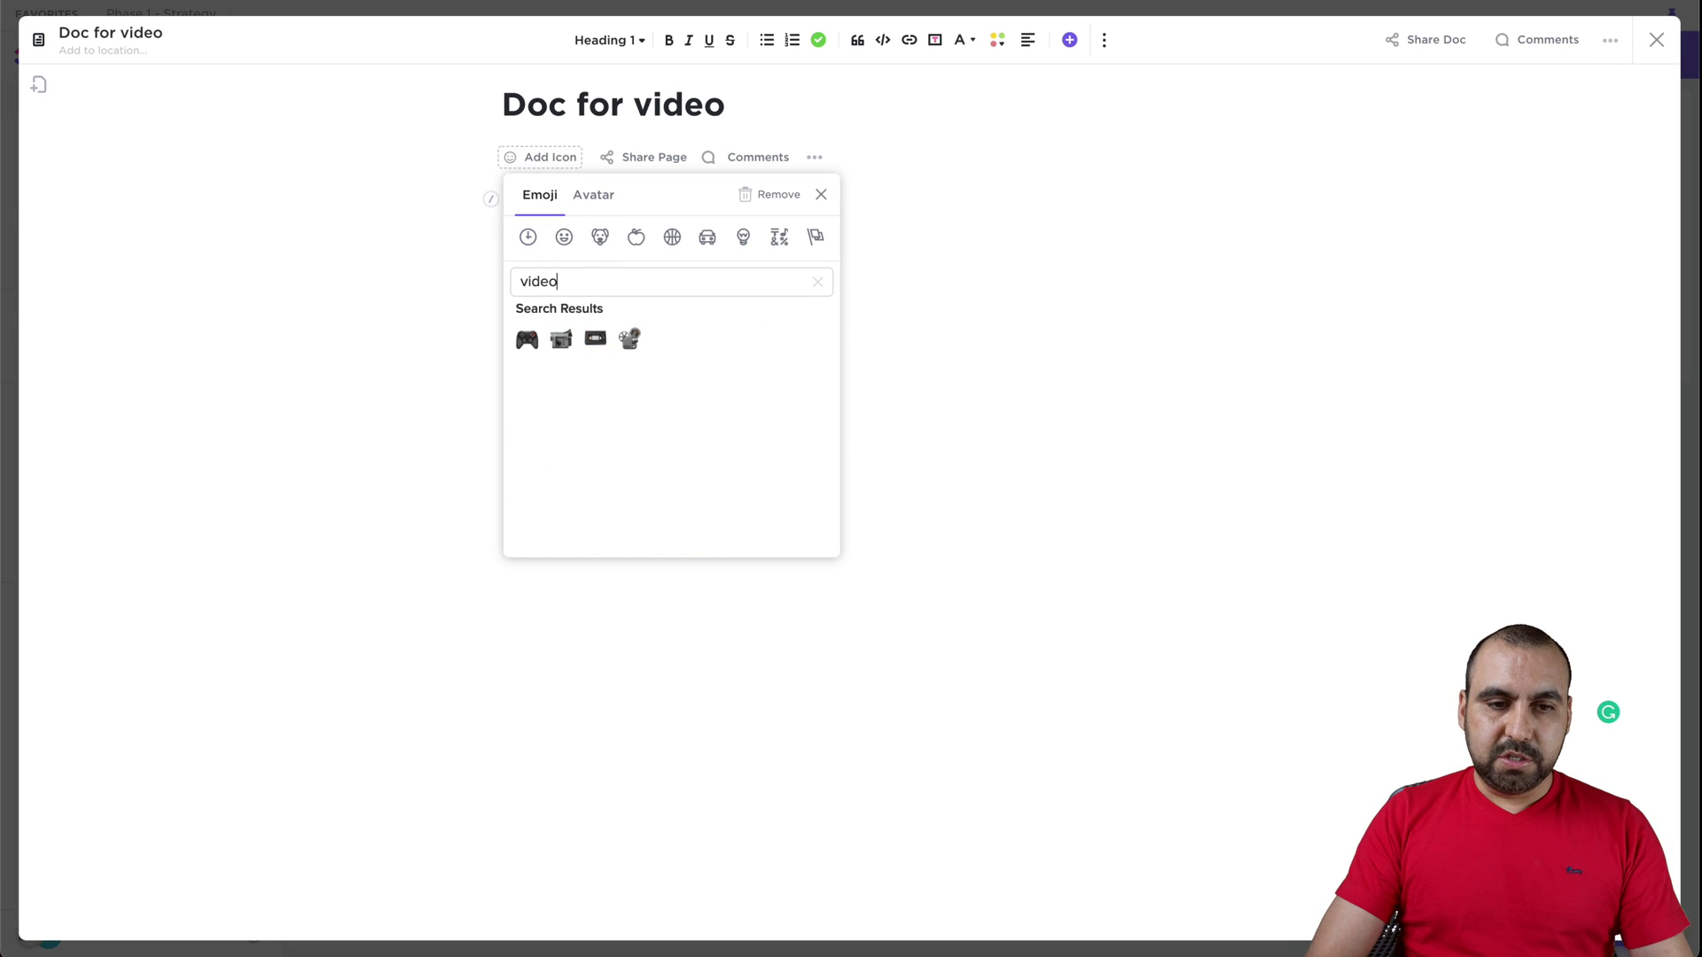
pyautogui.click(560, 338)
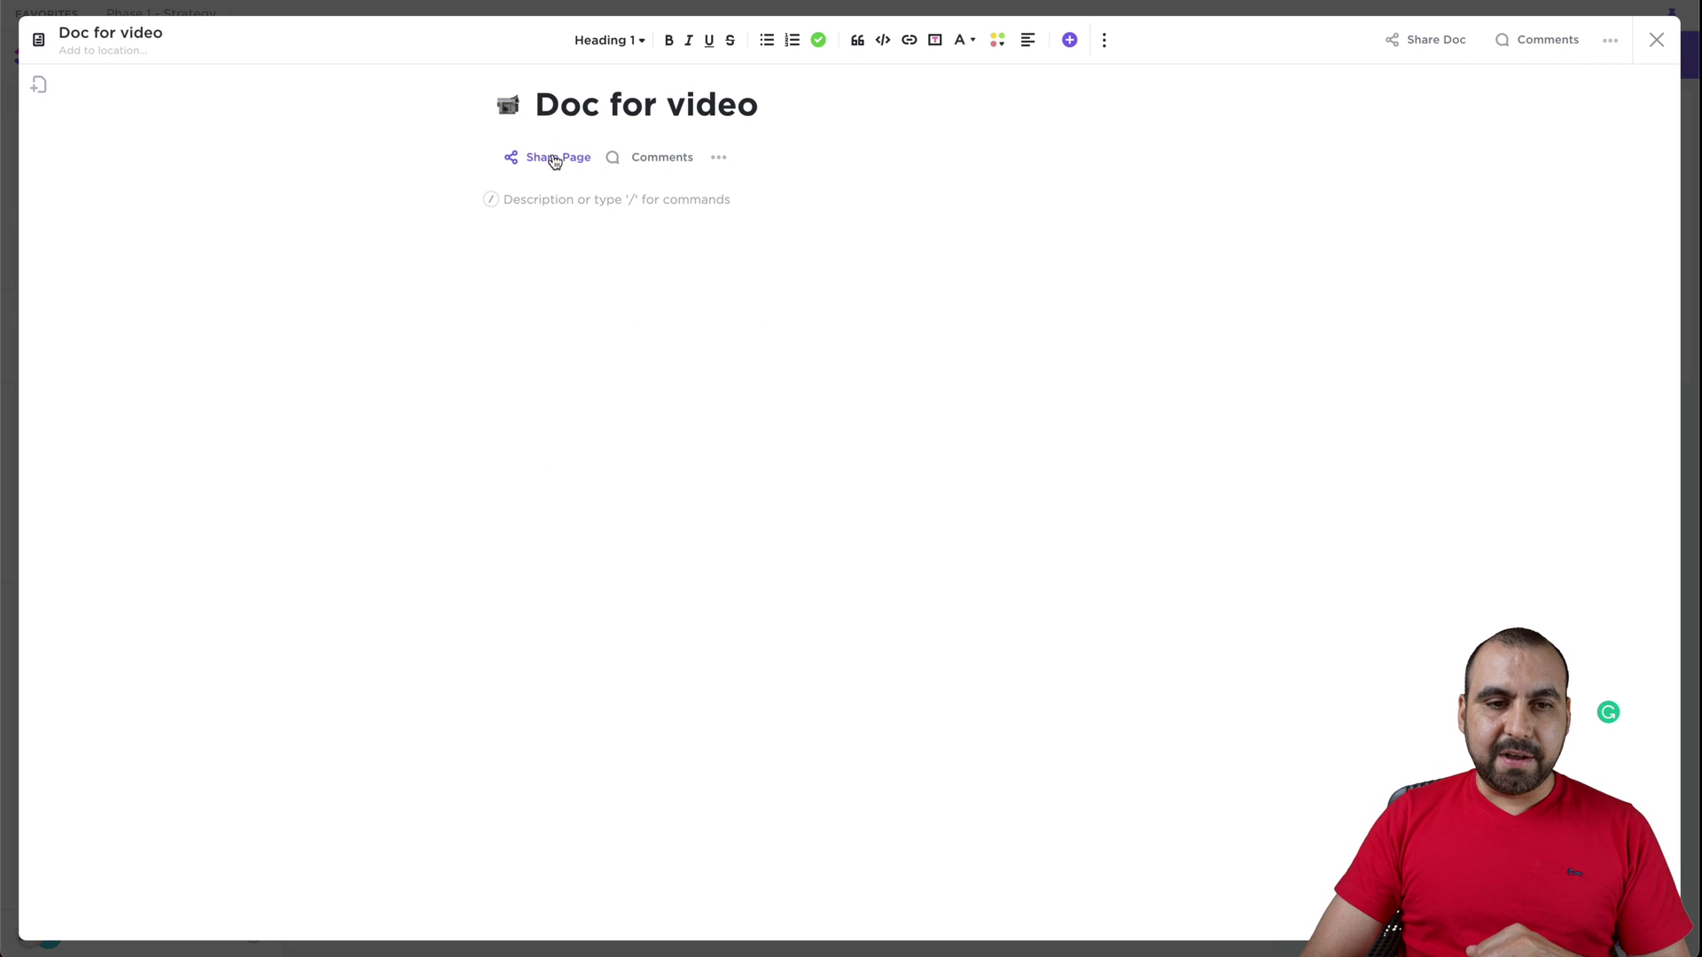
# Write 'test text' in the doc body
pyautogui.click(584, 201)
pyautogui.write('tes')
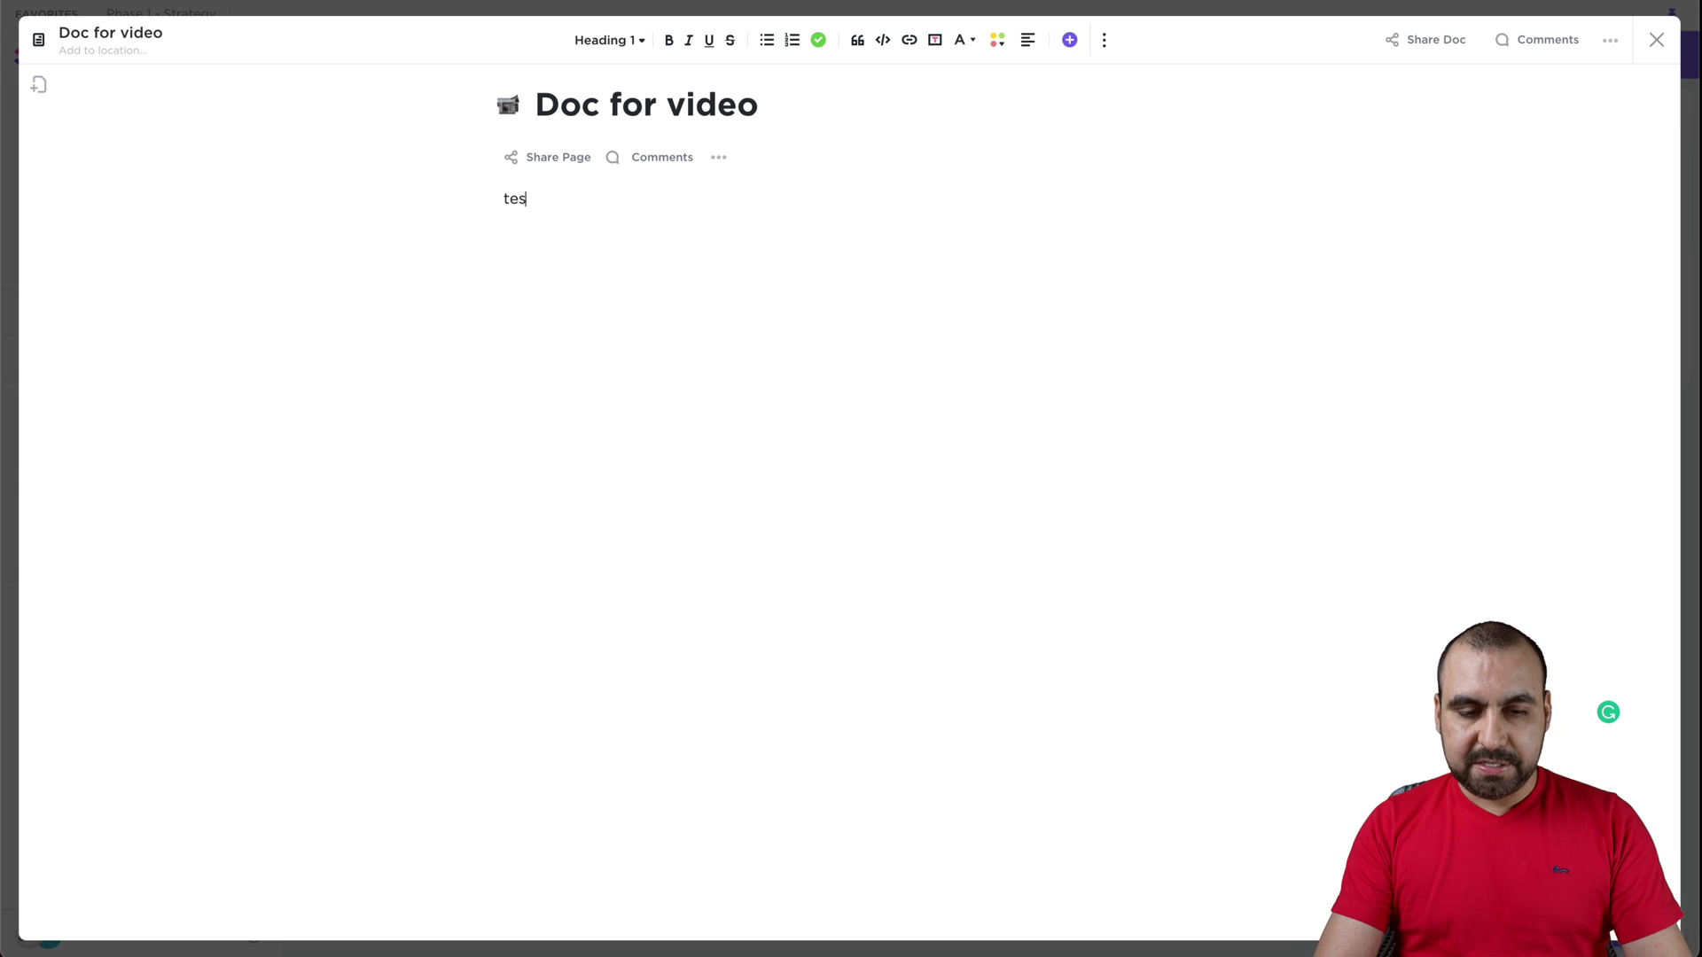
pyautogui.write('t test tes')
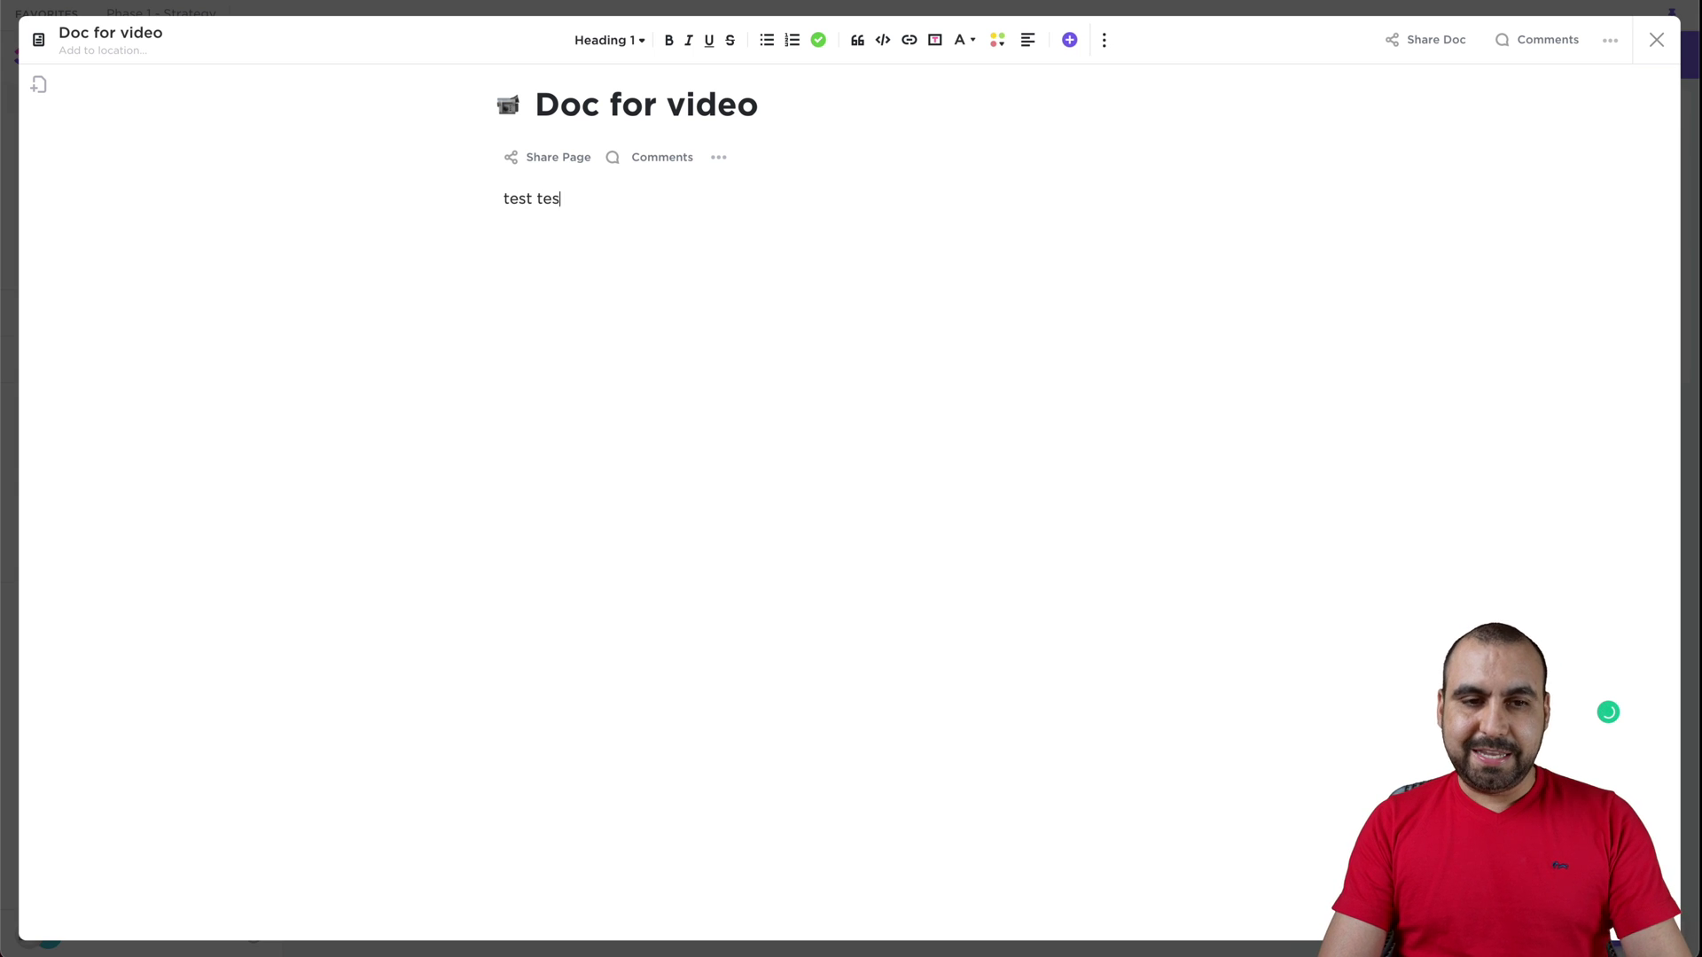
pyautogui.press('BackSpace')
pyautogui.press('BackSpace')
pyautogui.write('xt')
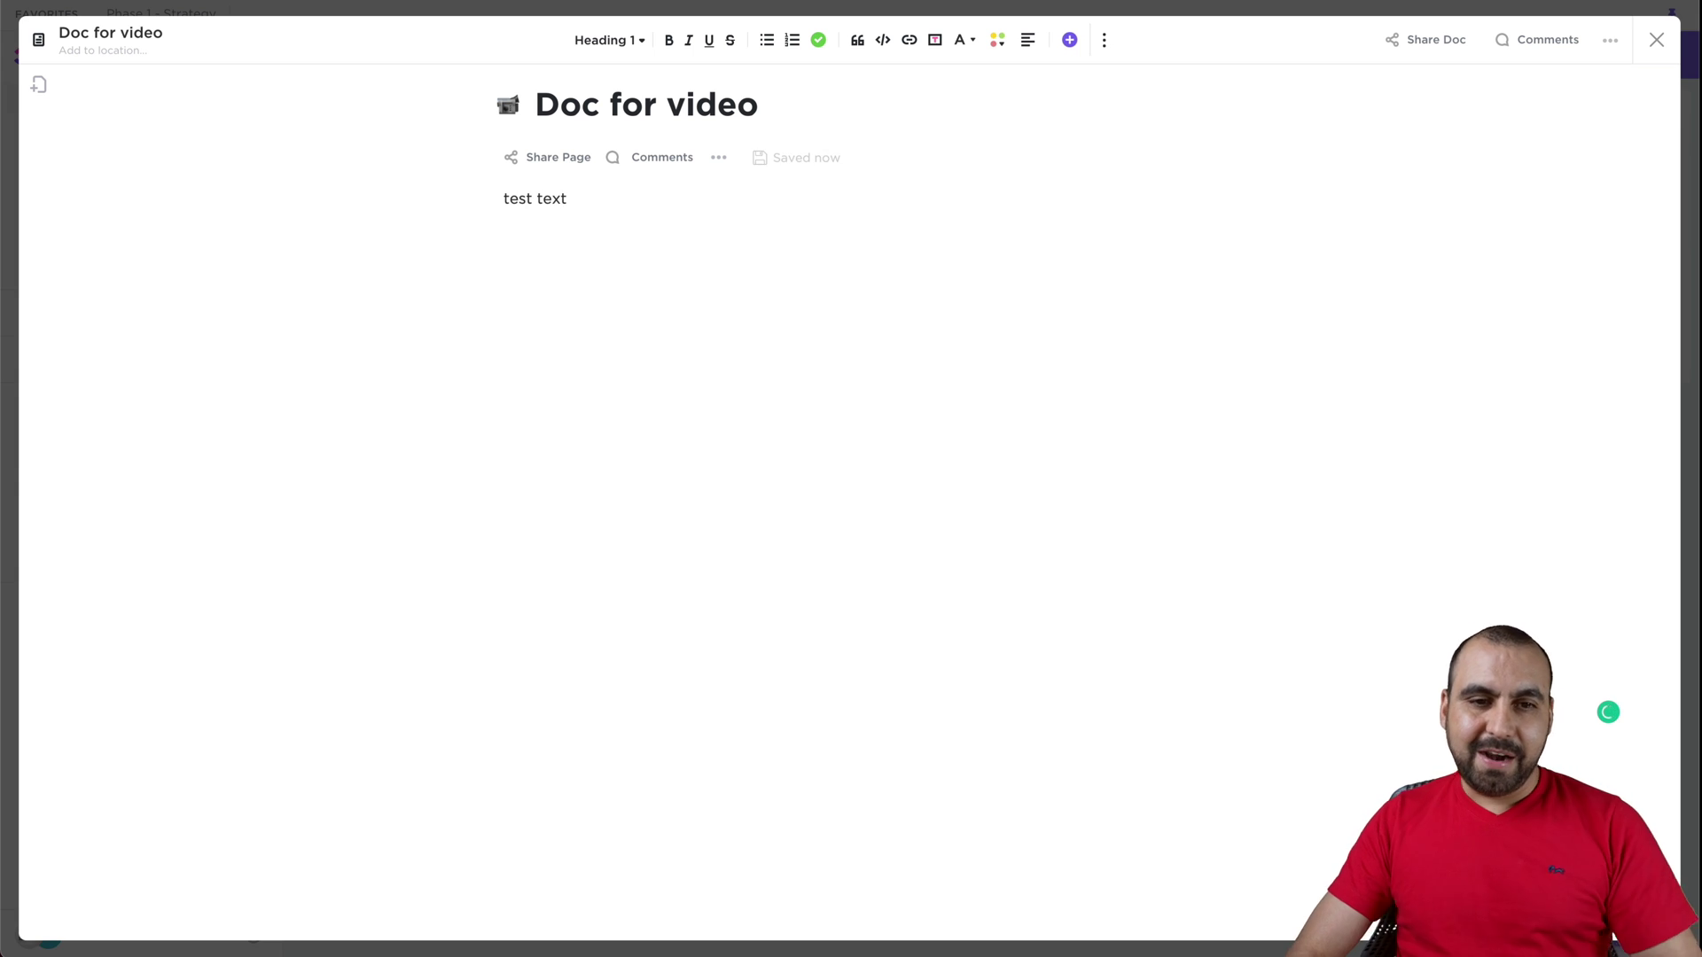
# Post the comment 'this is for testing' and format the test text line as a code block
pyautogui.click(676, 157)
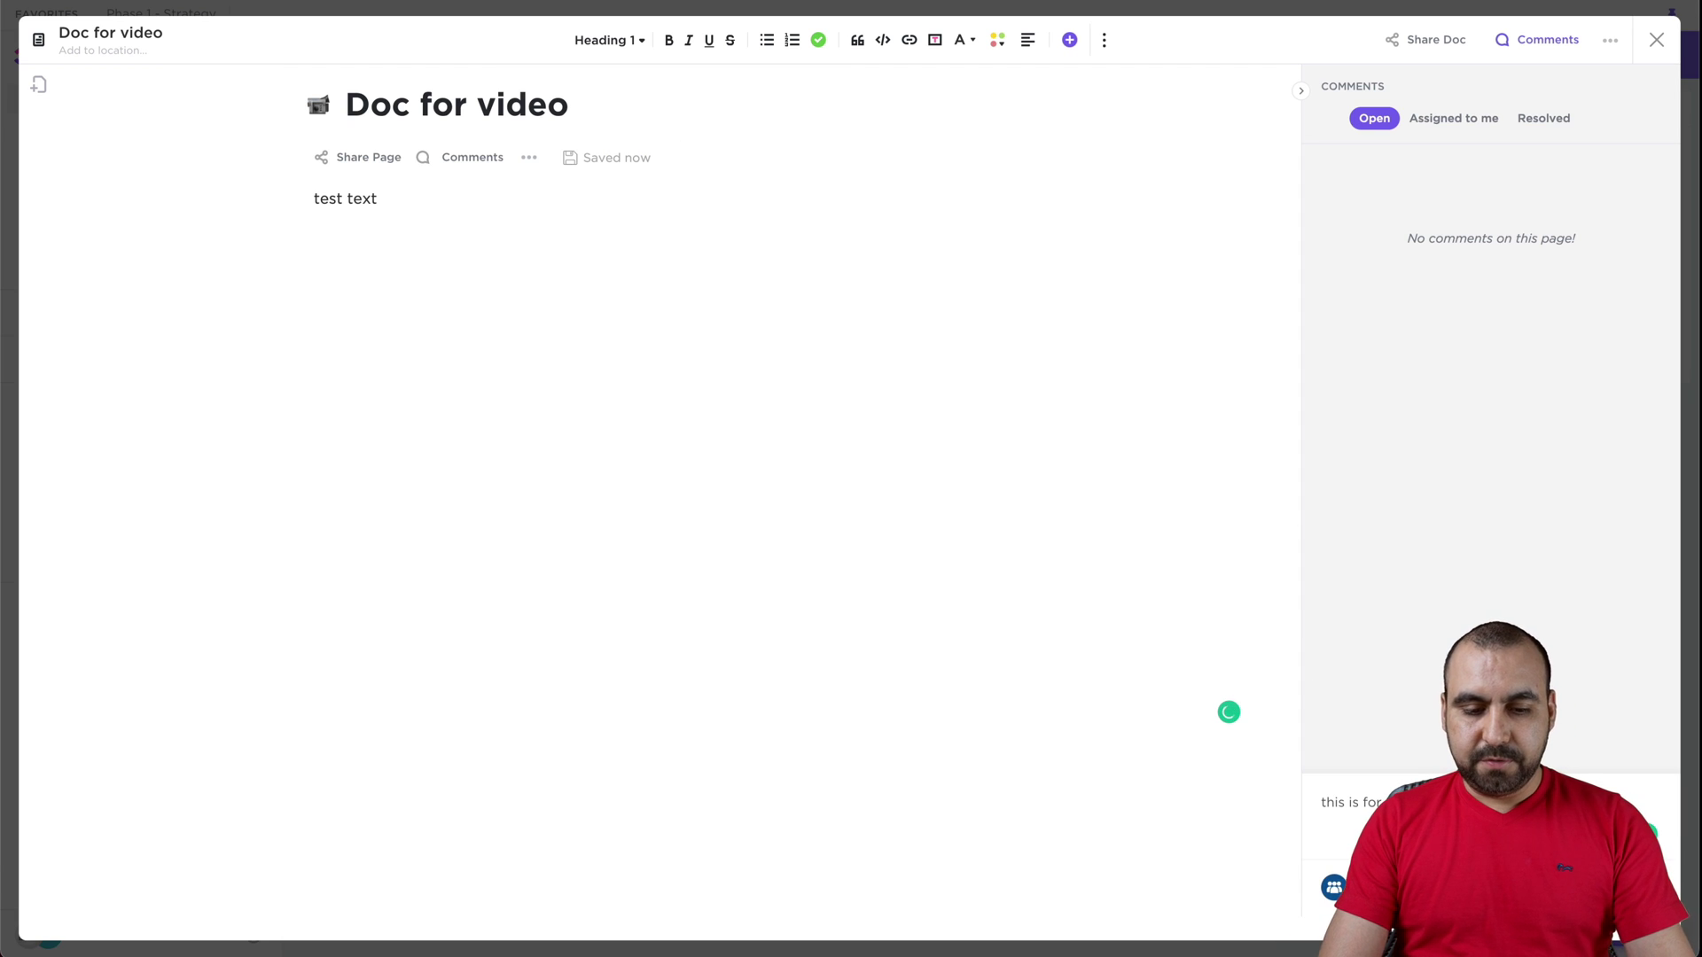
pyautogui.press('Return')
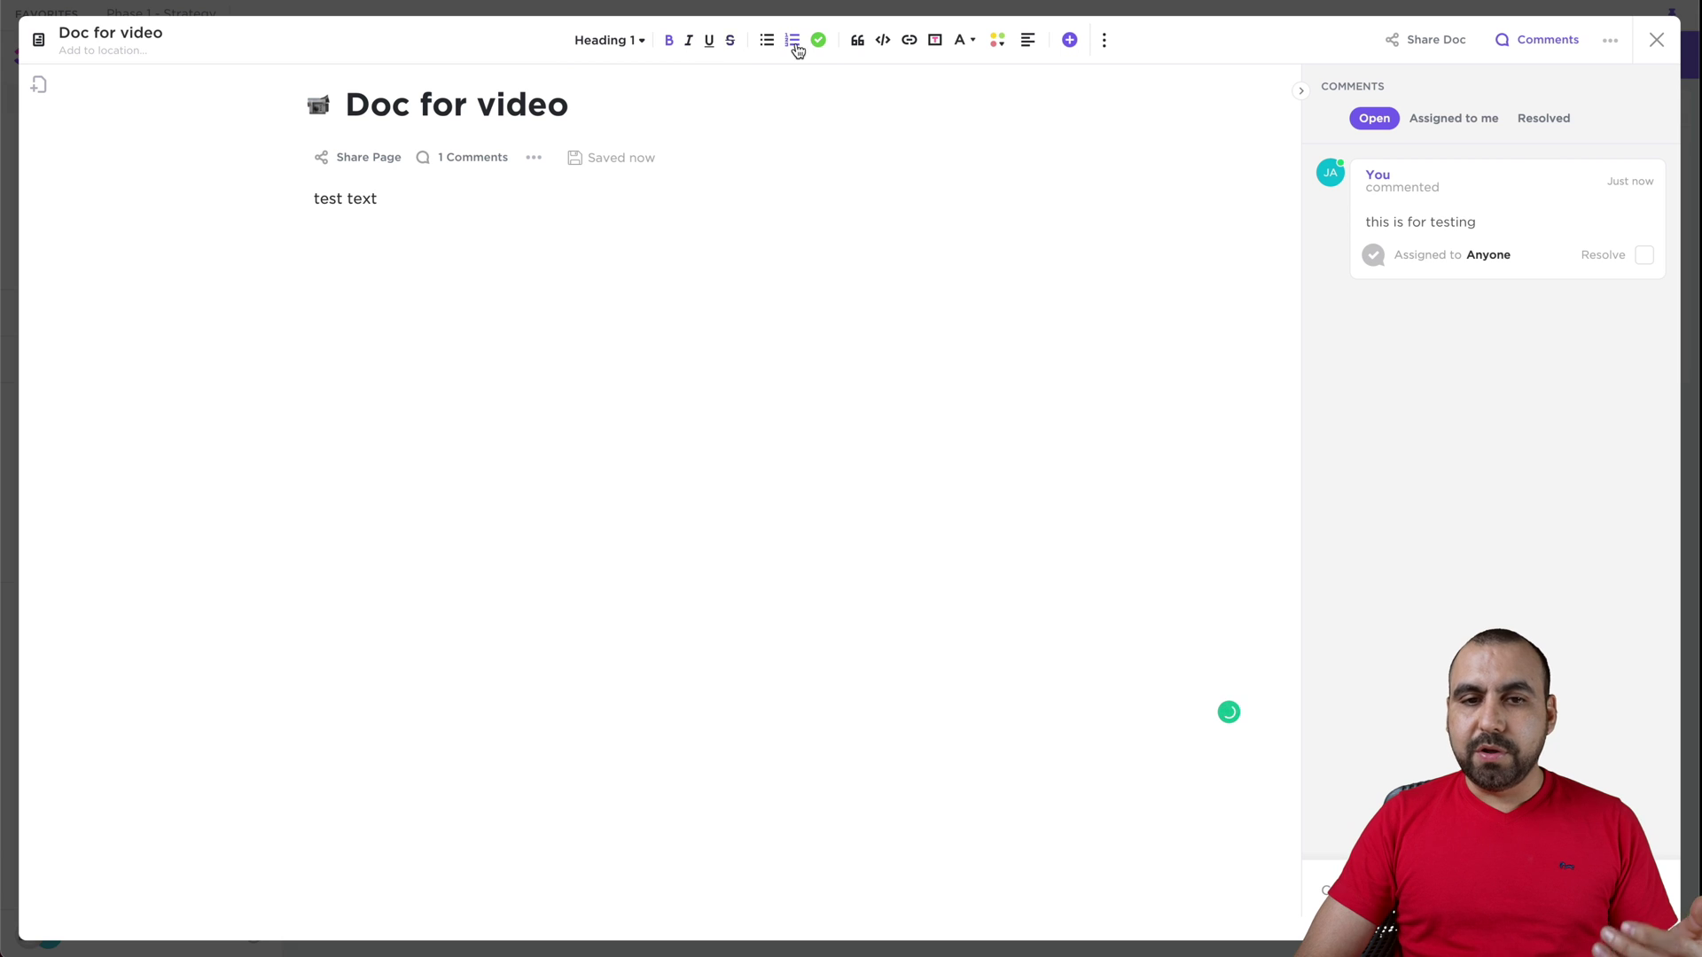
pyautogui.click(886, 42)
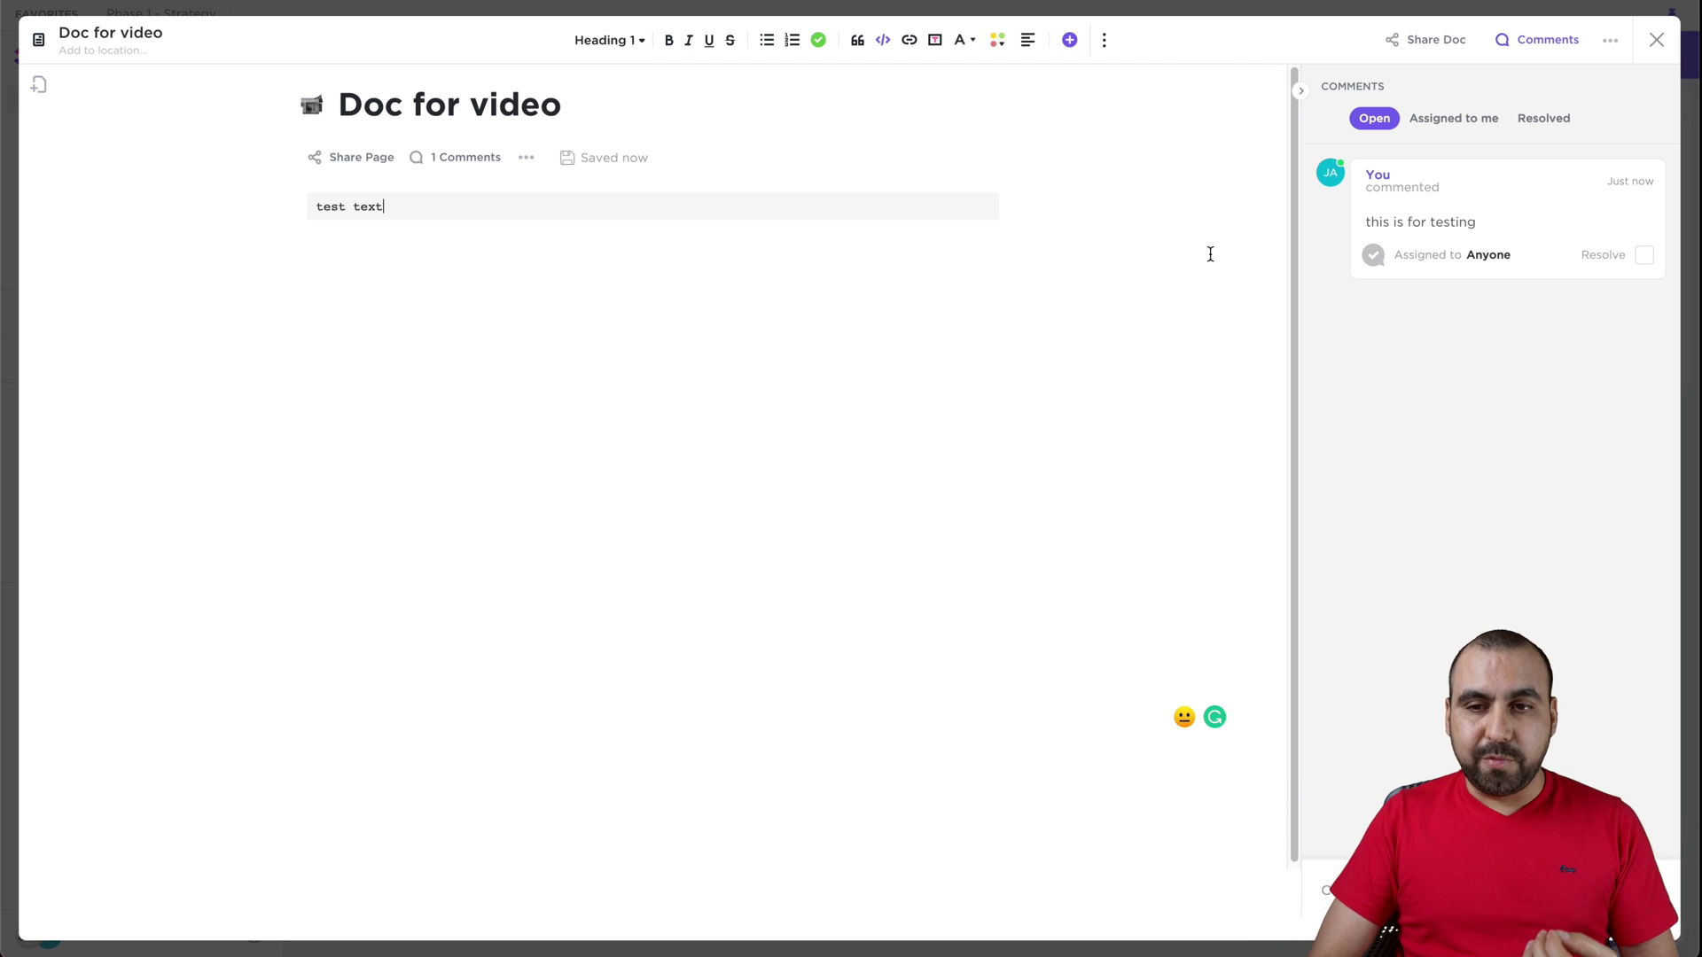
# Share 'Doc for video' with all workspace members, enable its public link and copy it
pyautogui.click(1443, 44)
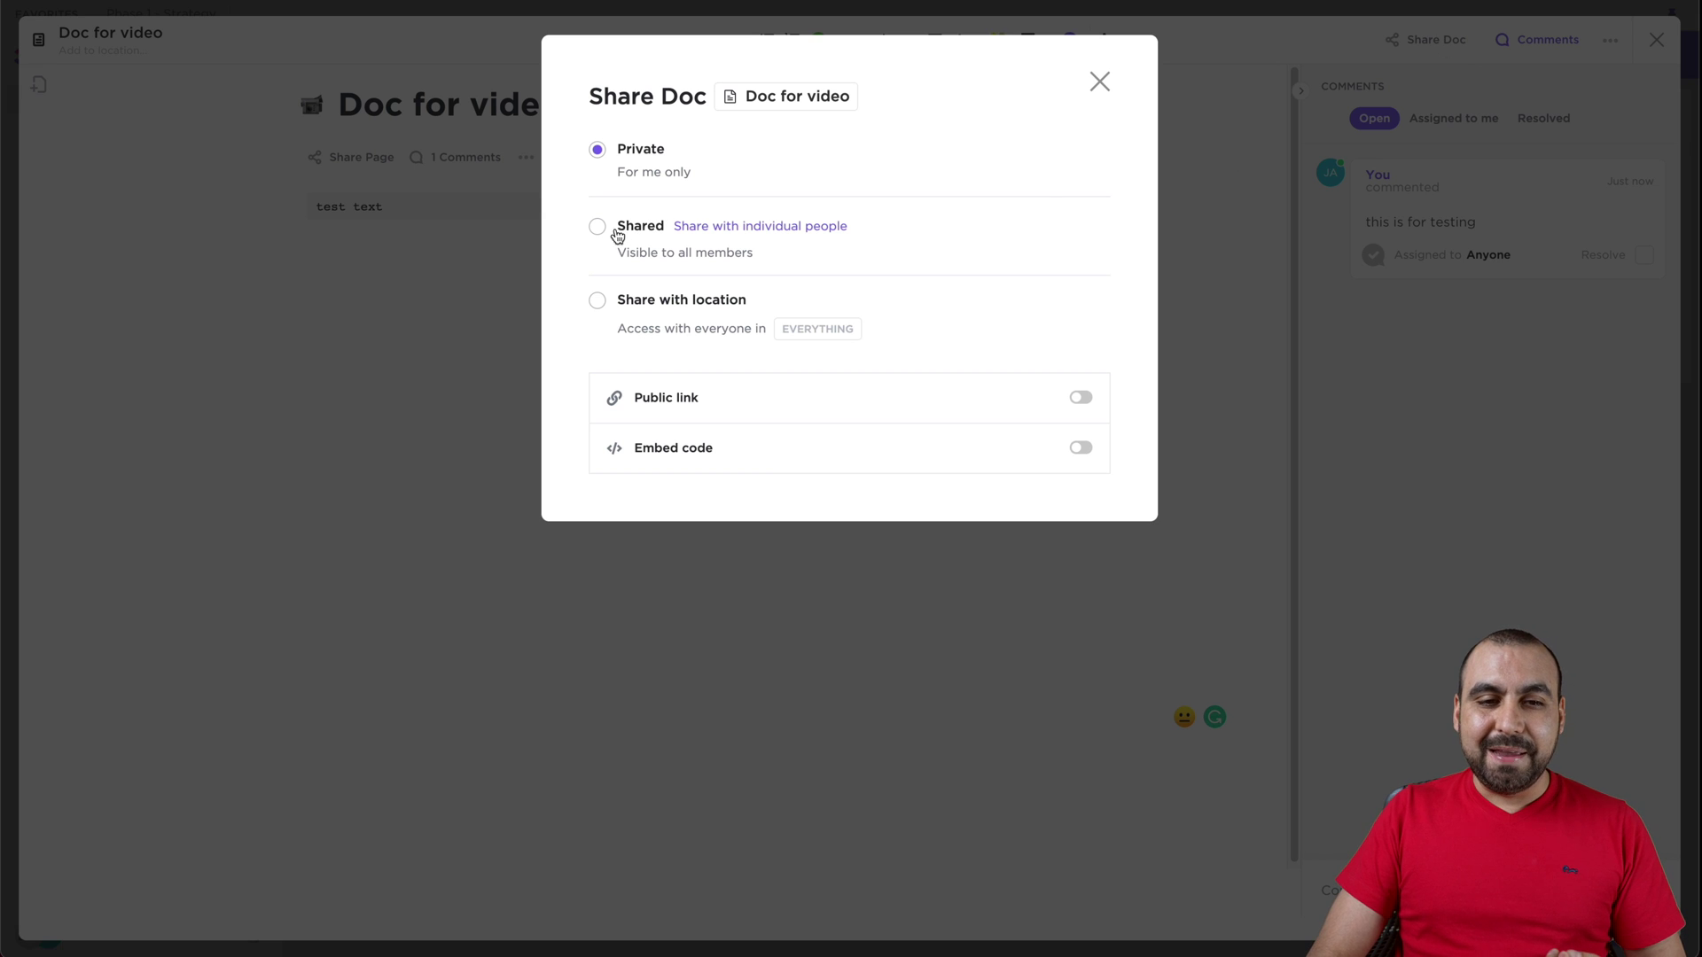
pyautogui.click(599, 301)
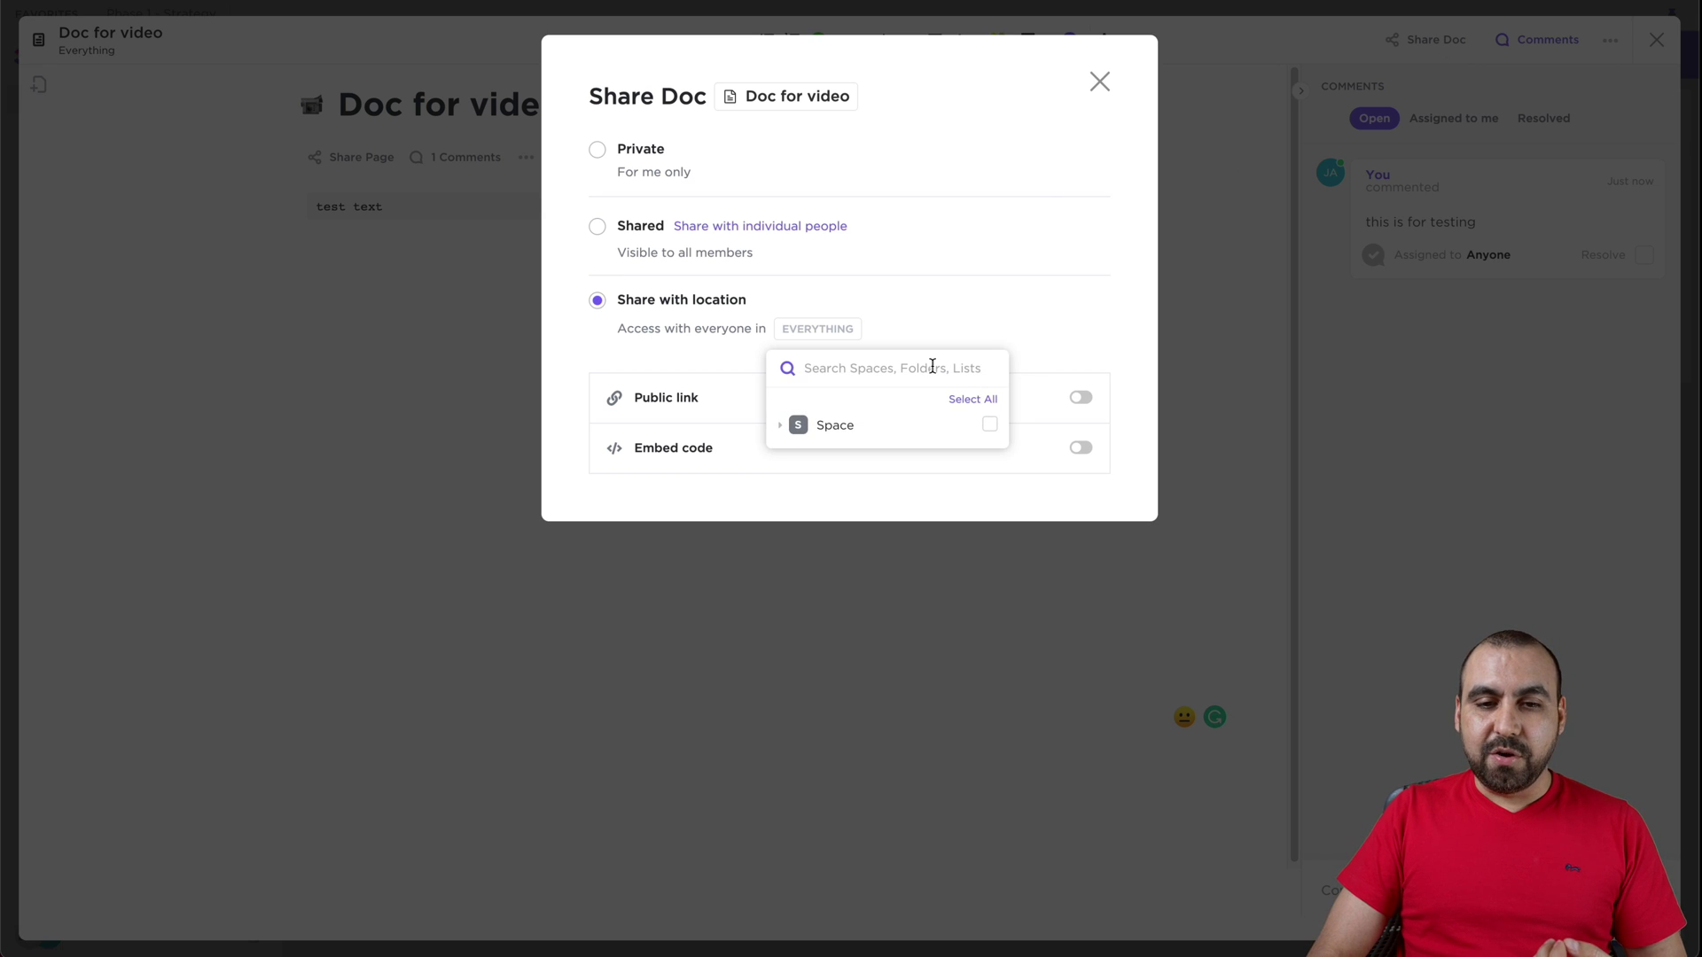
pyautogui.click(976, 331)
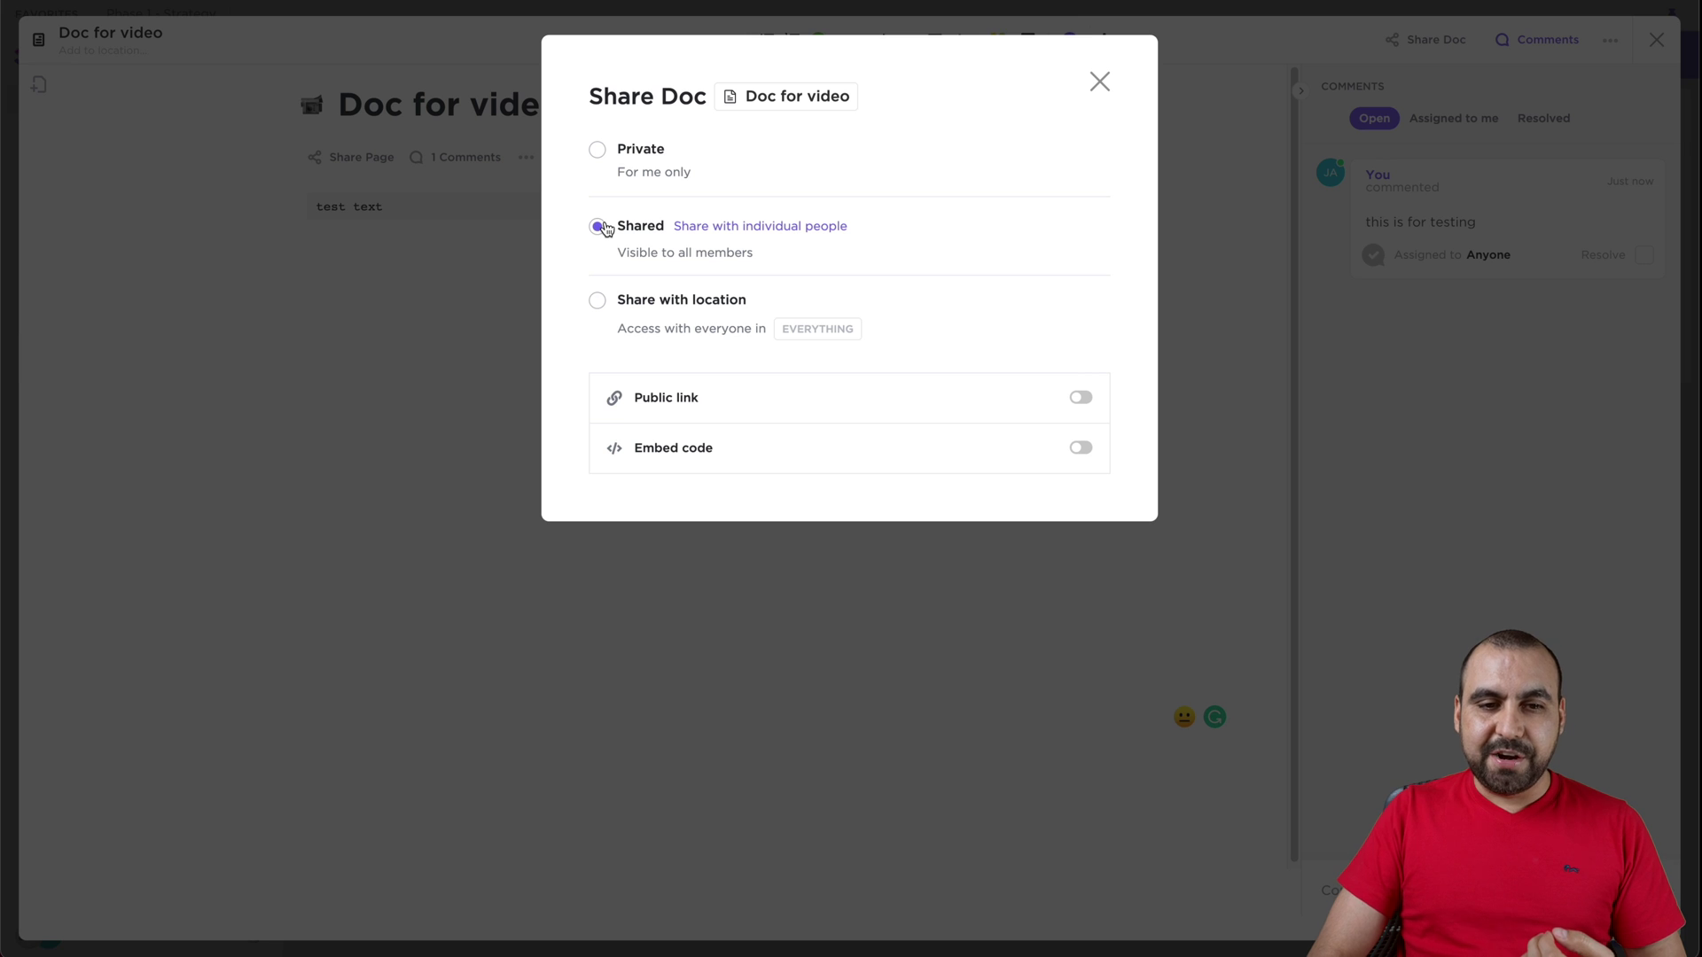
pyautogui.click(1079, 398)
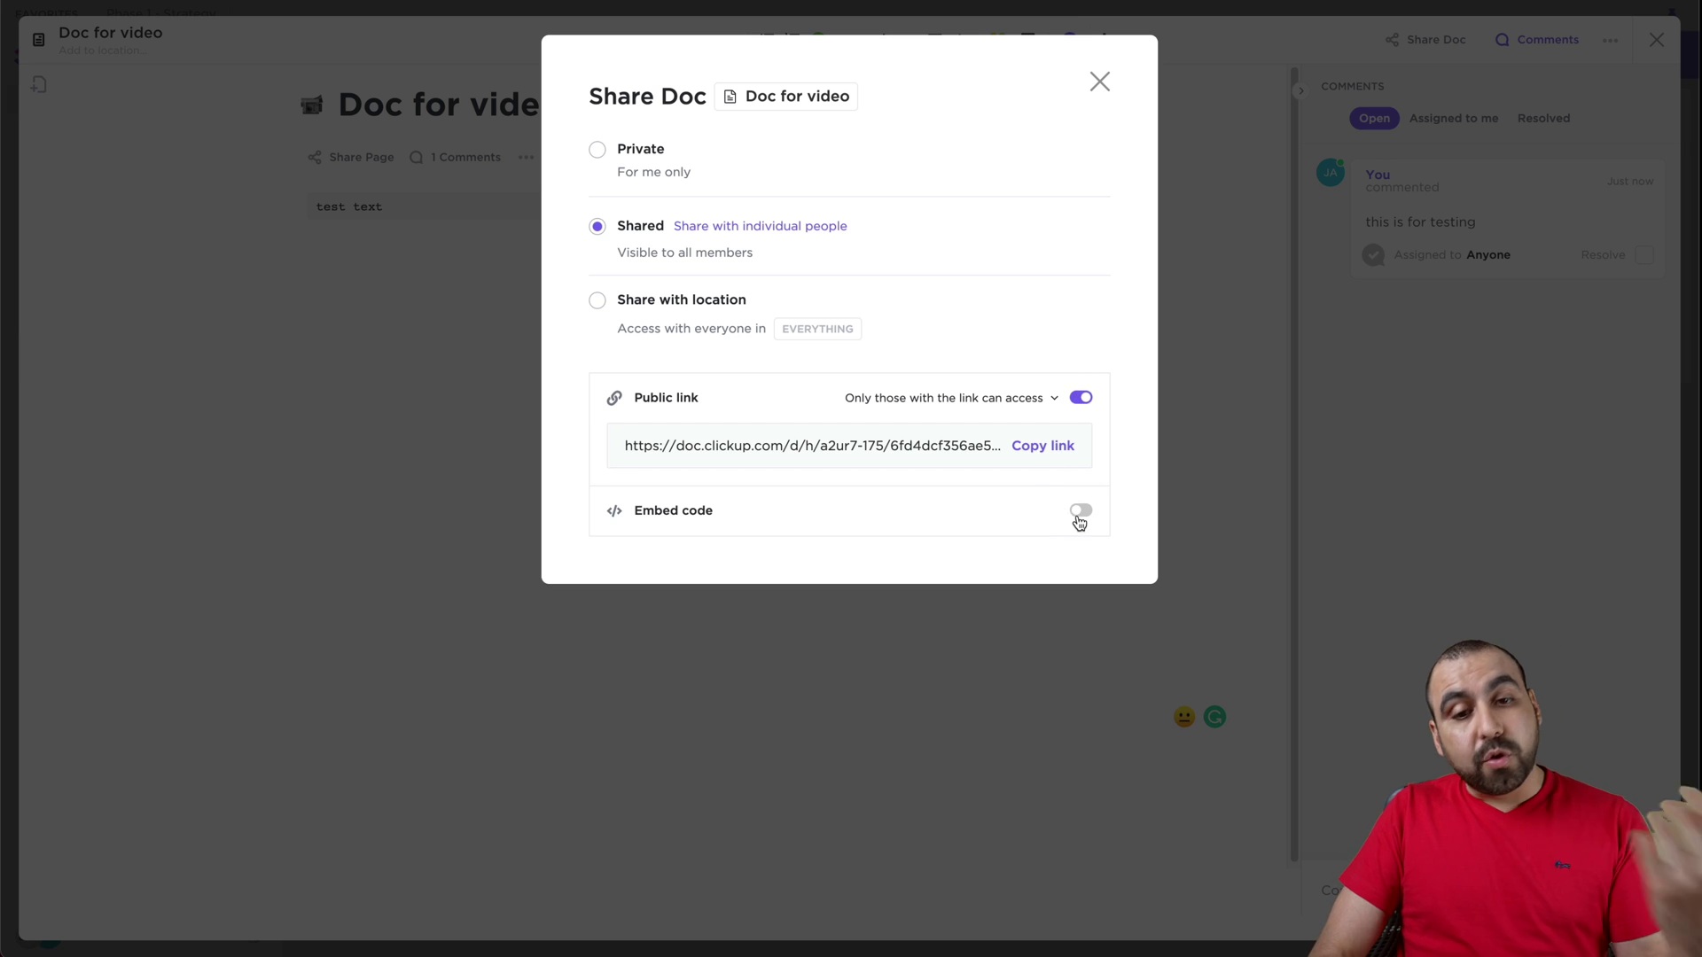
pyautogui.click(1027, 450)
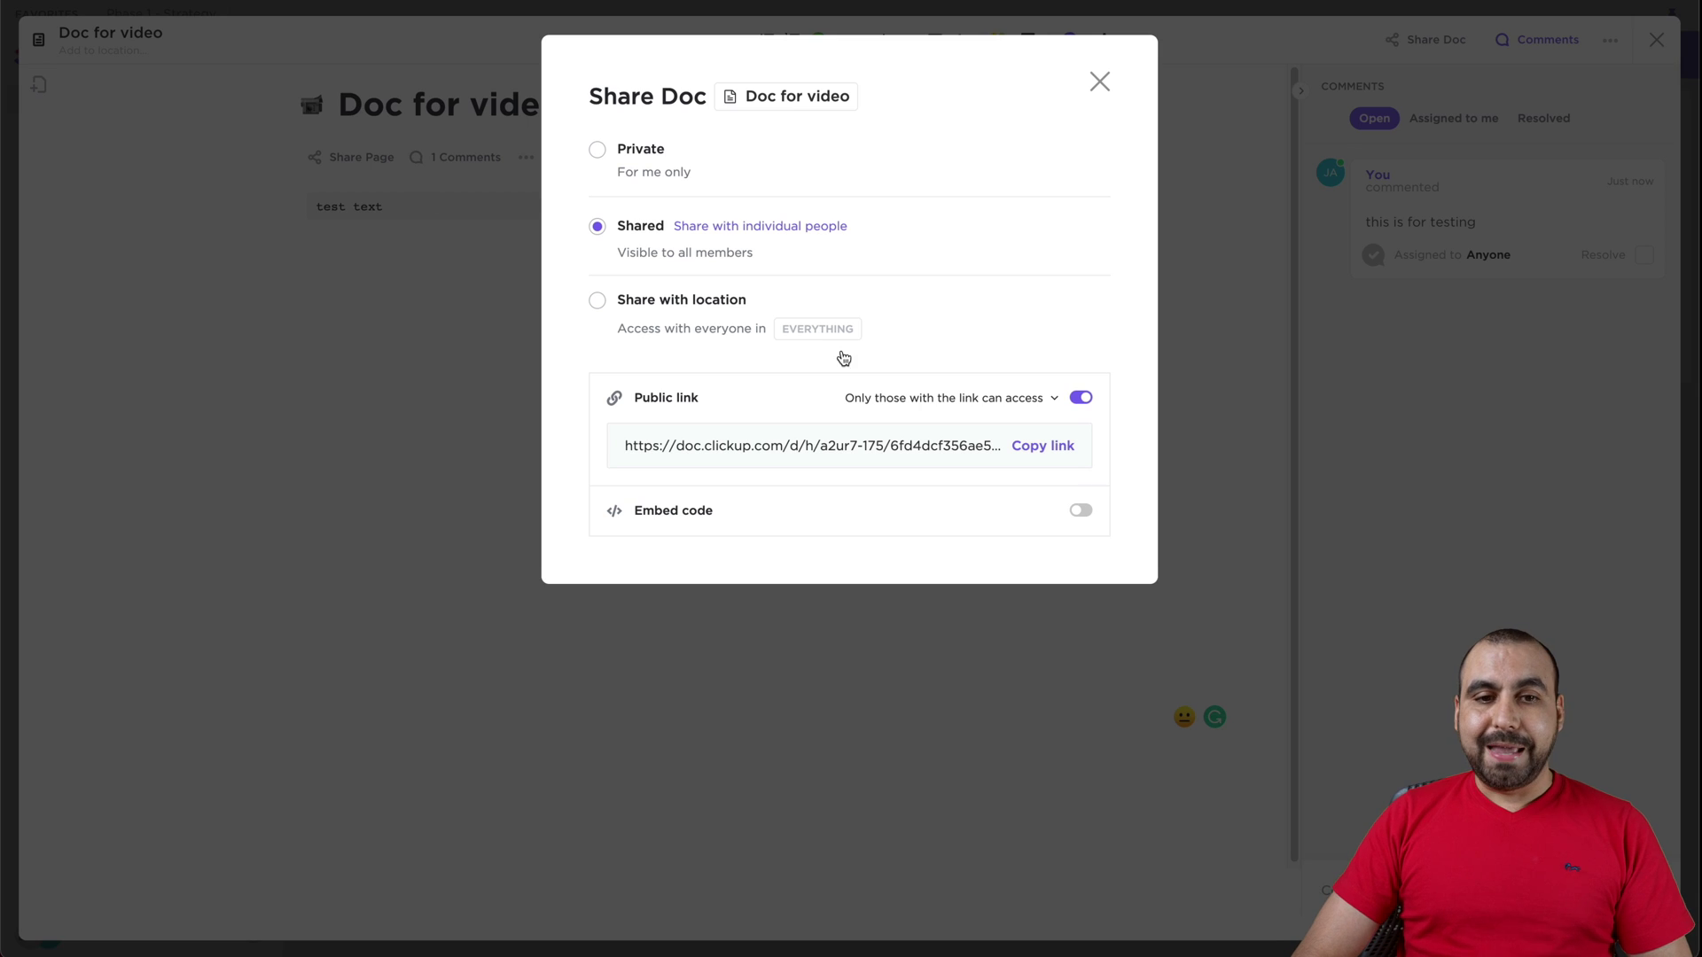
pyautogui.click(1099, 81)
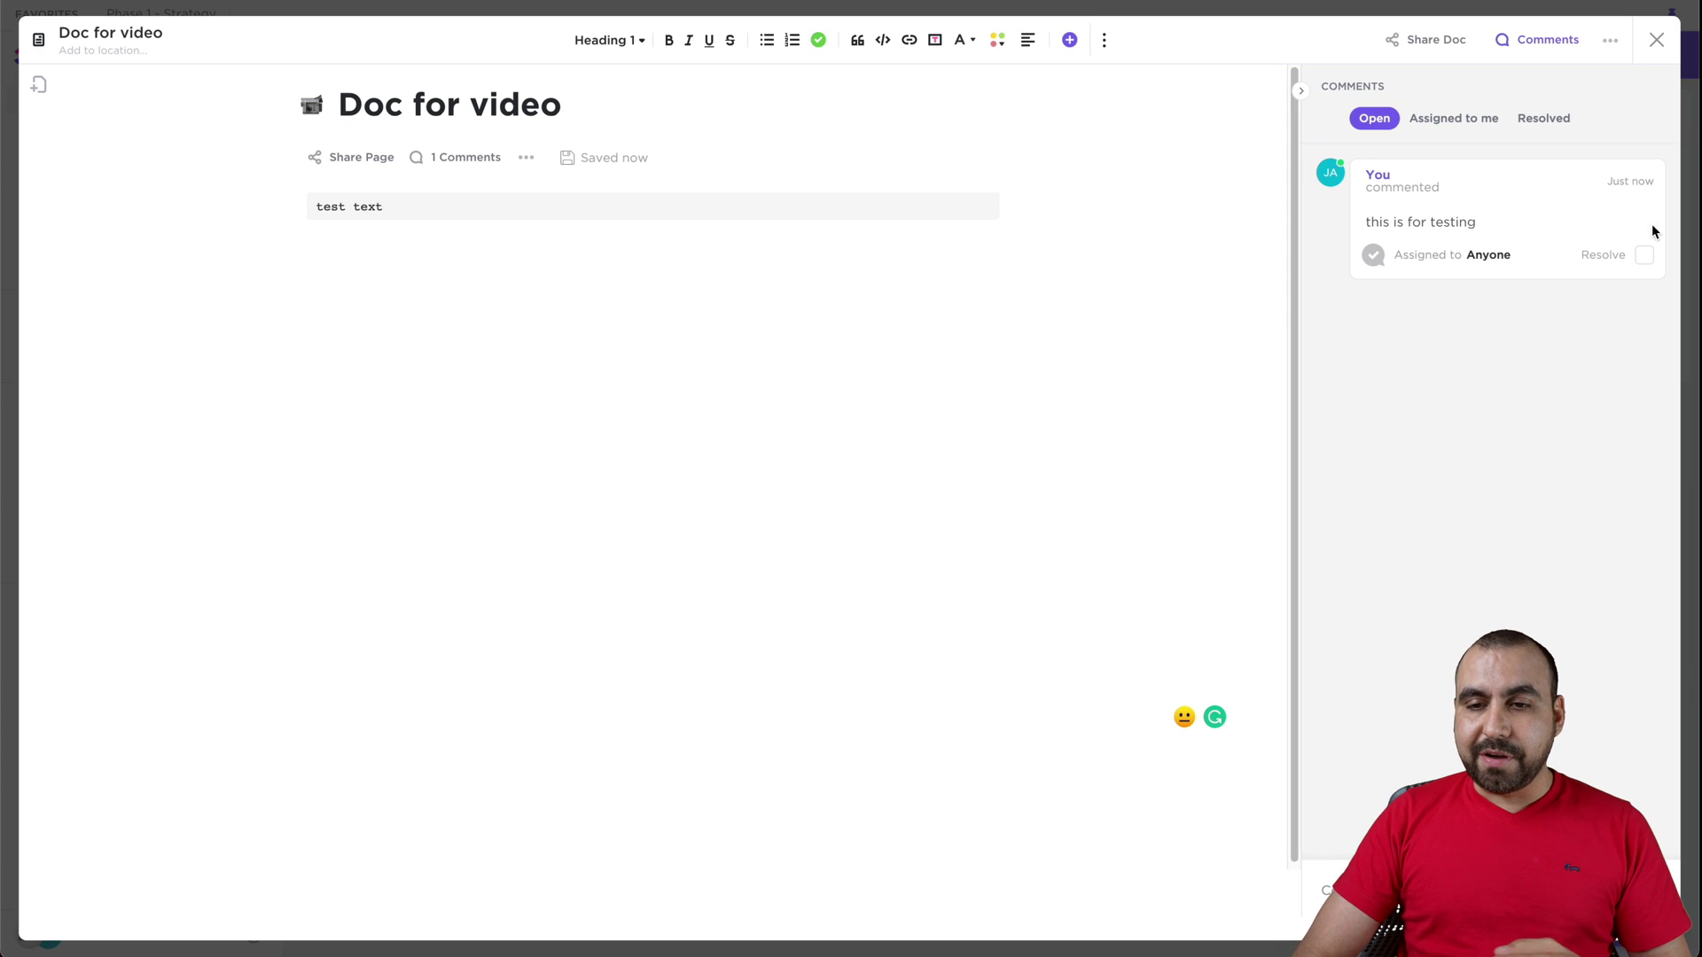
# Close the doc, list all workspace Docs (Doc for video, Test for me), and open the account menu
pyautogui.click(1656, 40)
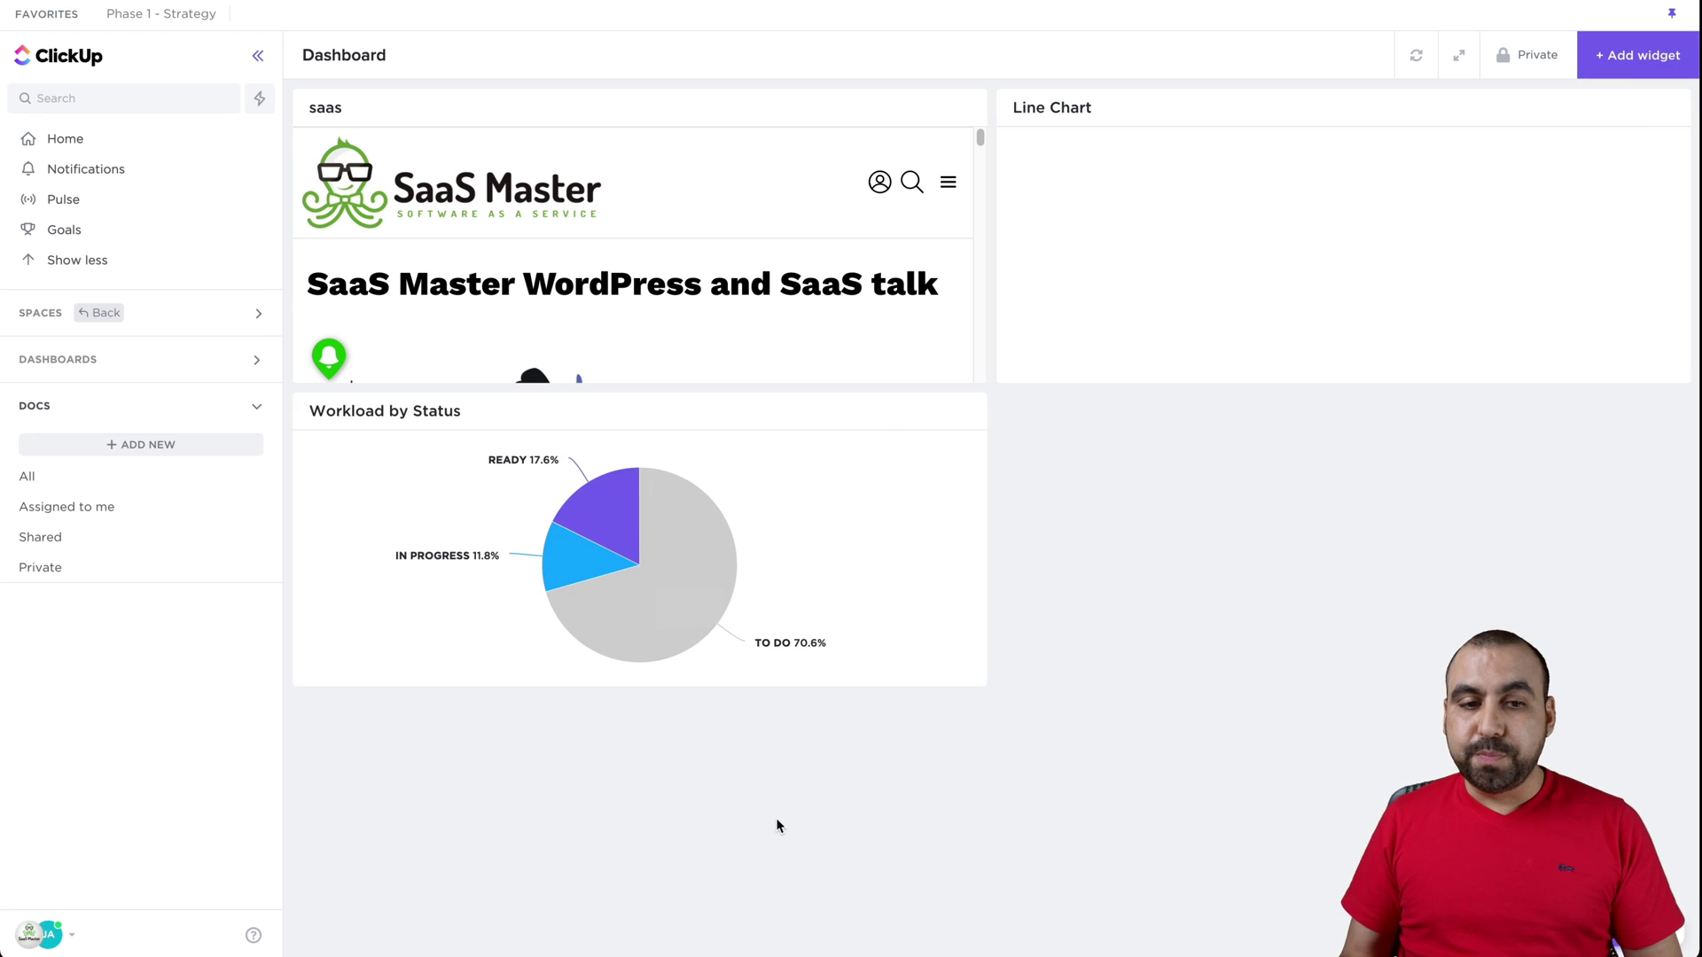
pyautogui.click(117, 486)
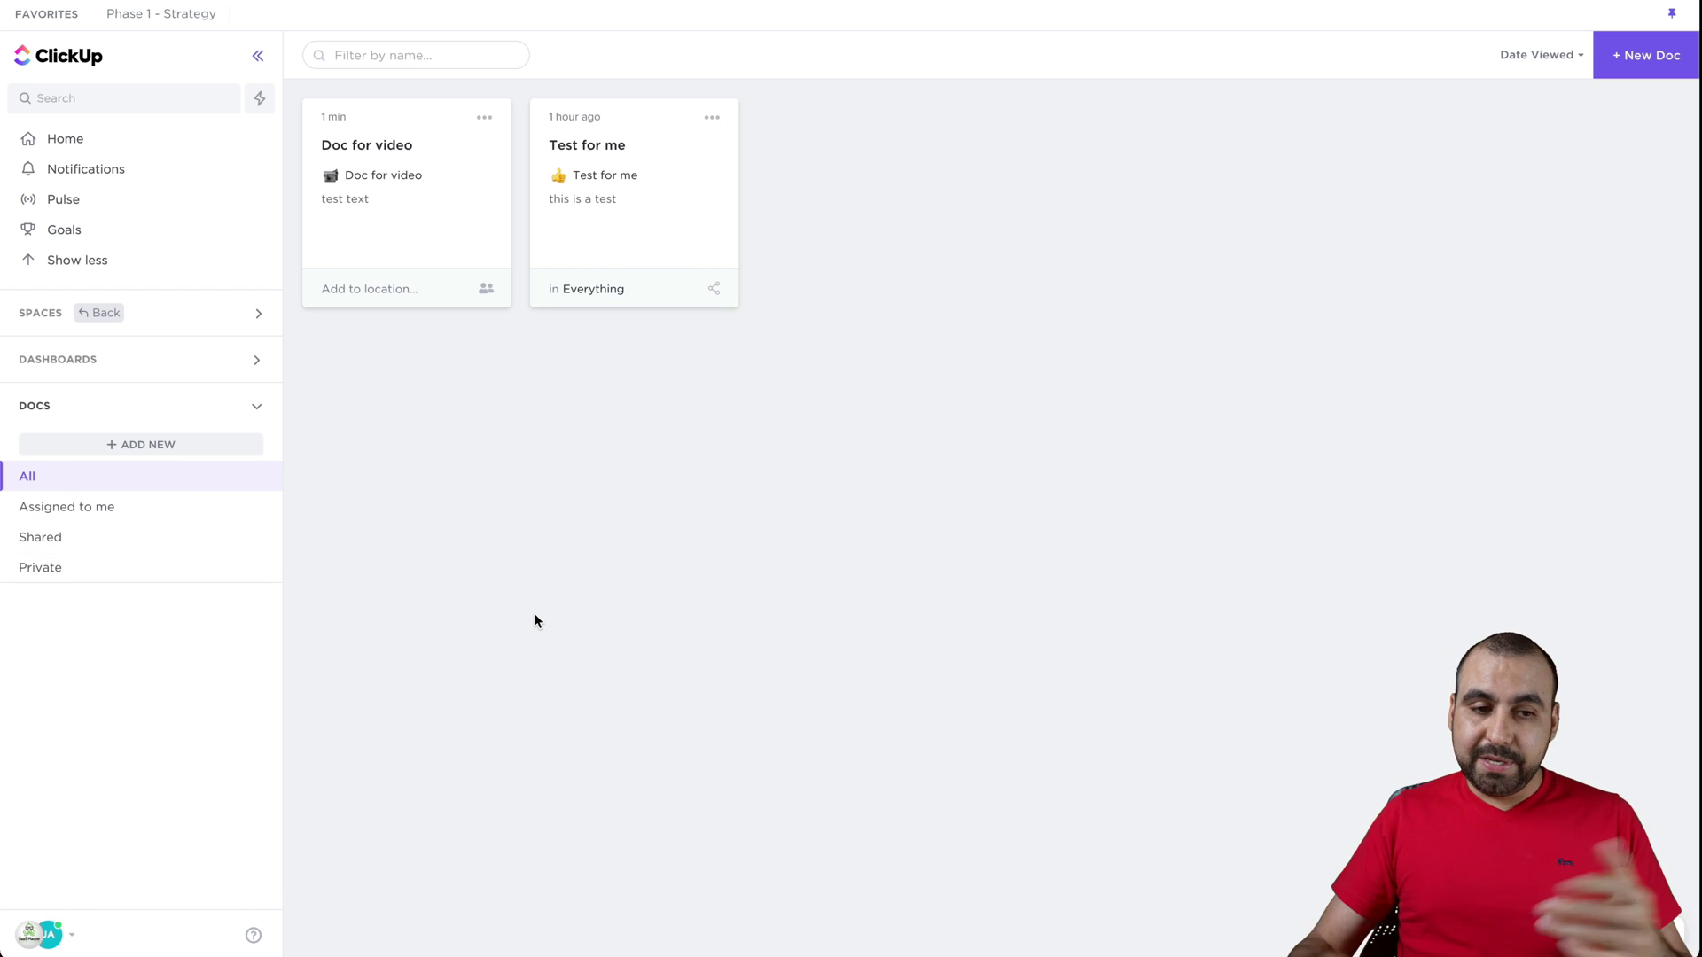
pyautogui.click(33, 931)
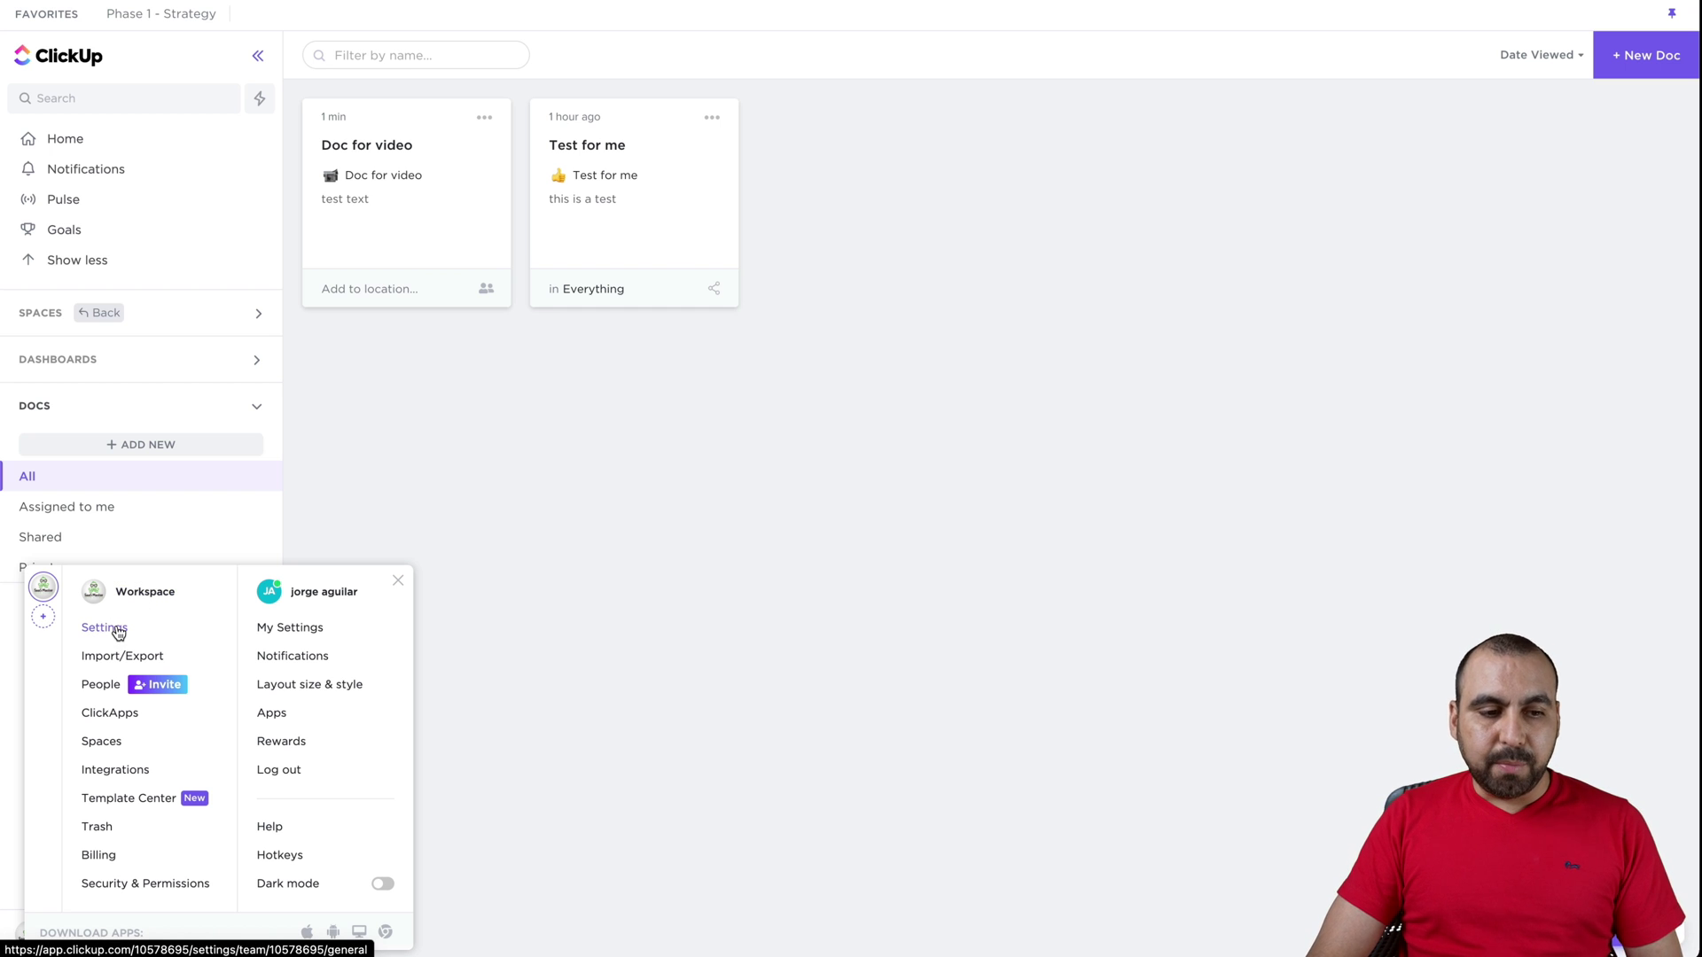
# Browse the ClickApps settings from Time Tracking and Who's Online down to Zoom
pyautogui.click(123, 720)
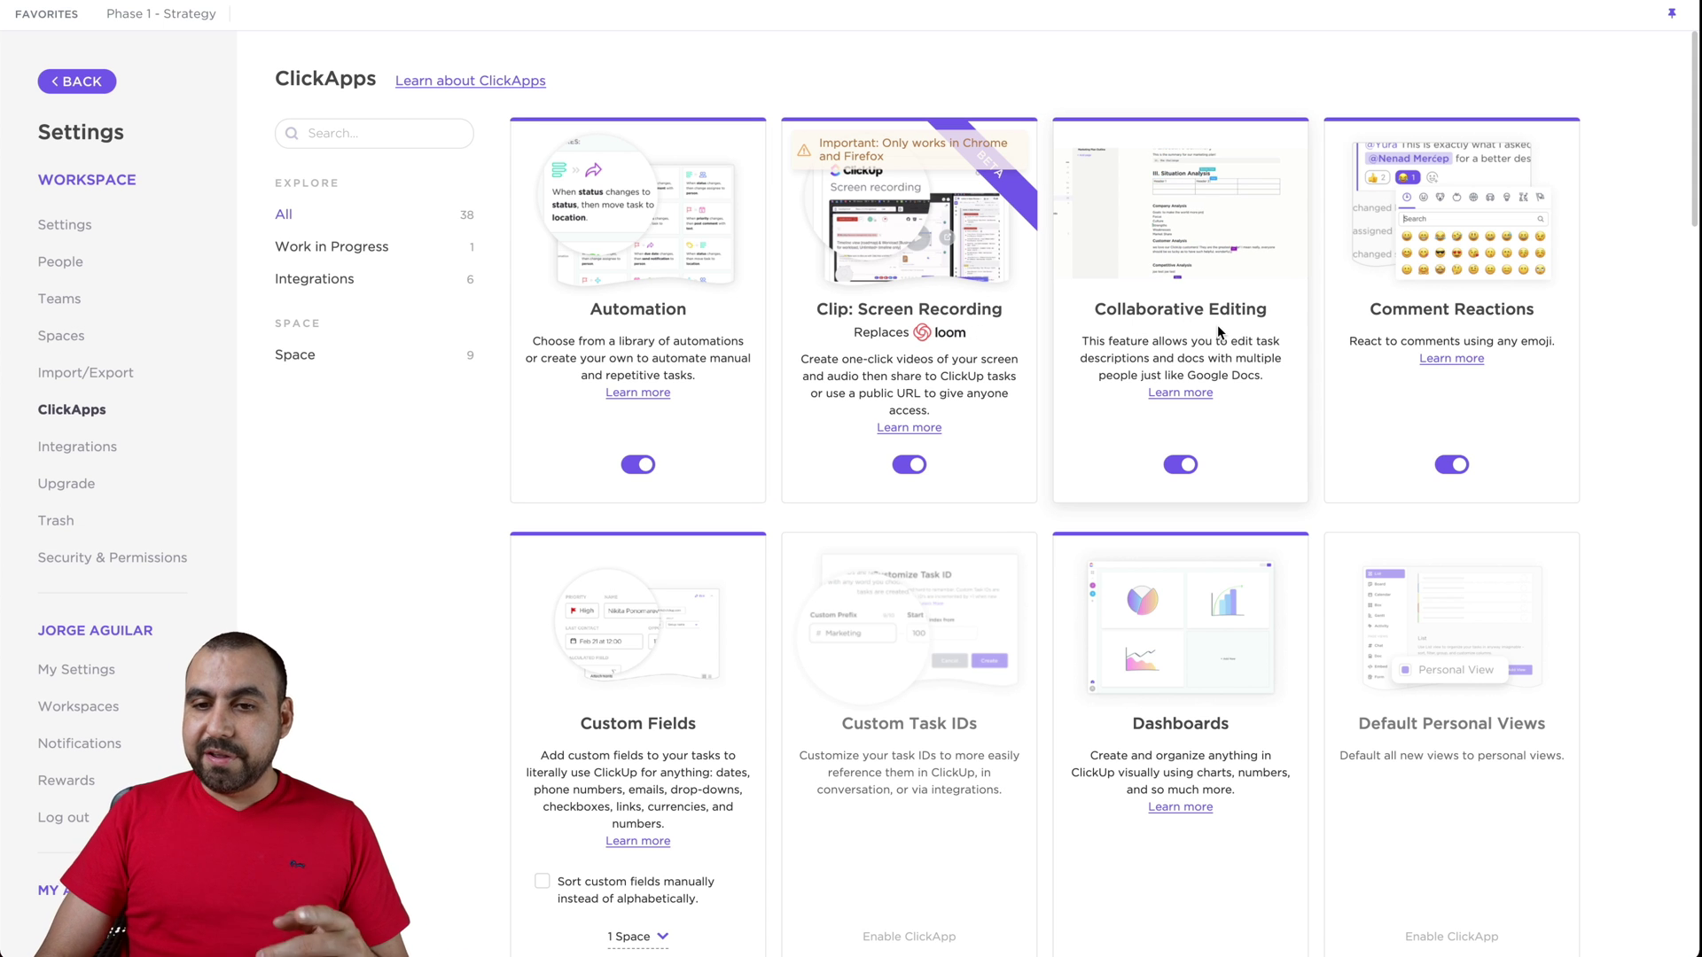
pyautogui.scroll(-3, 843, 468)
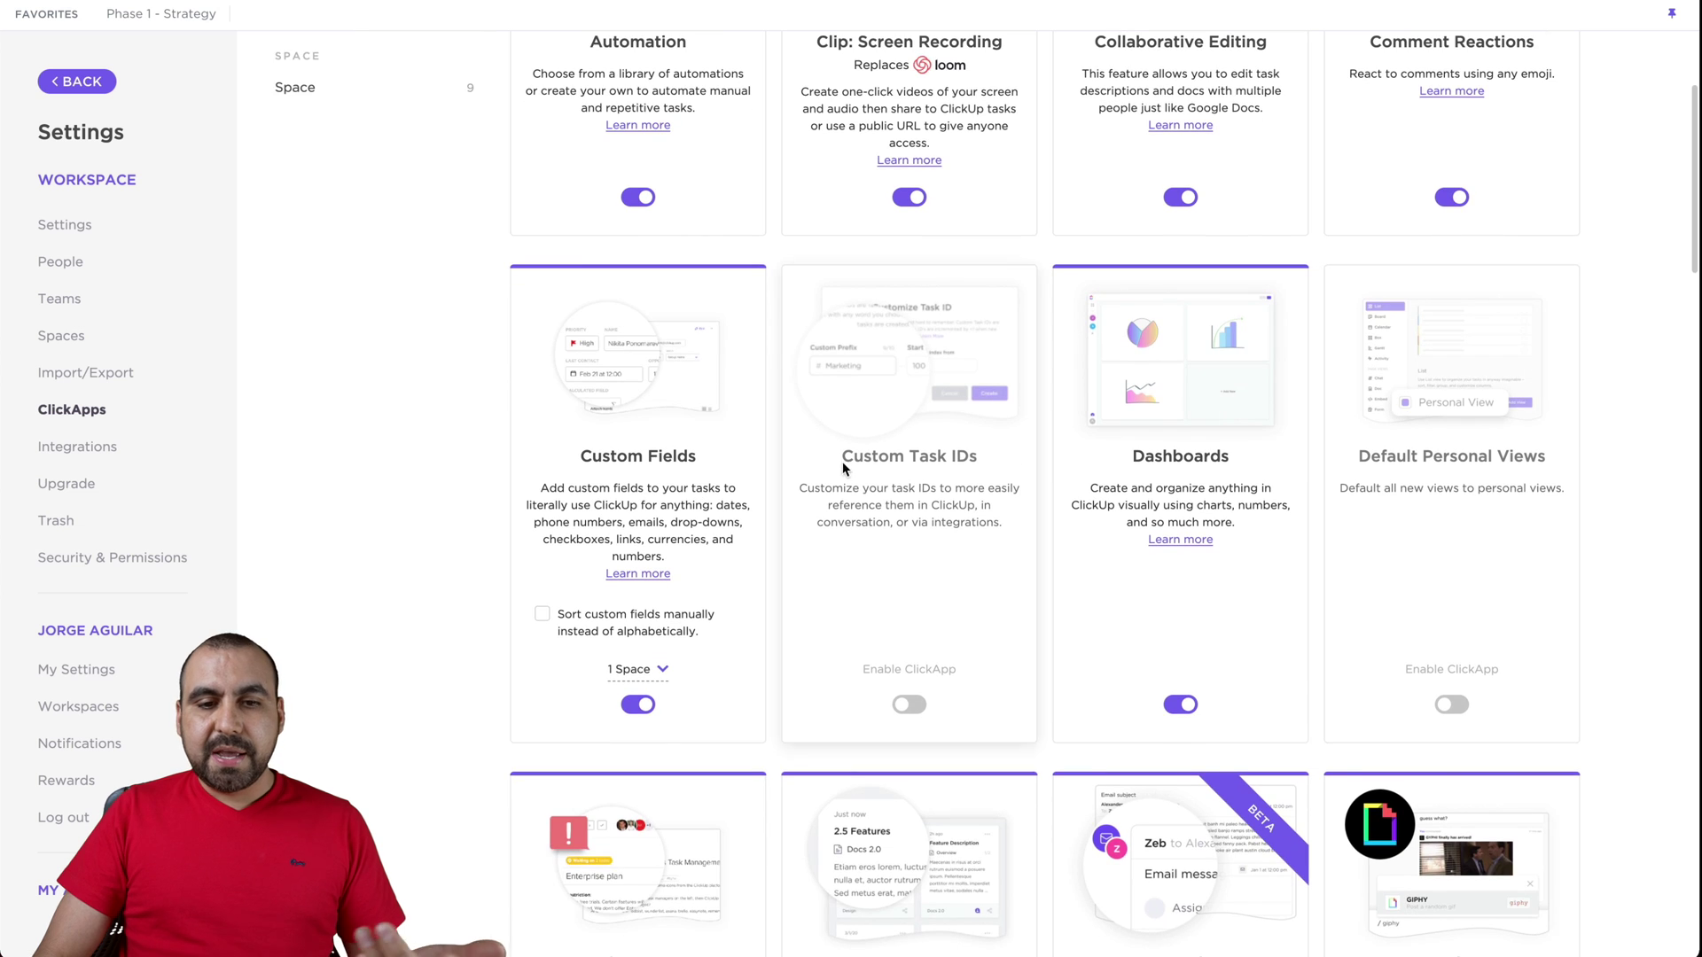
pyautogui.scroll(-2, 843, 468)
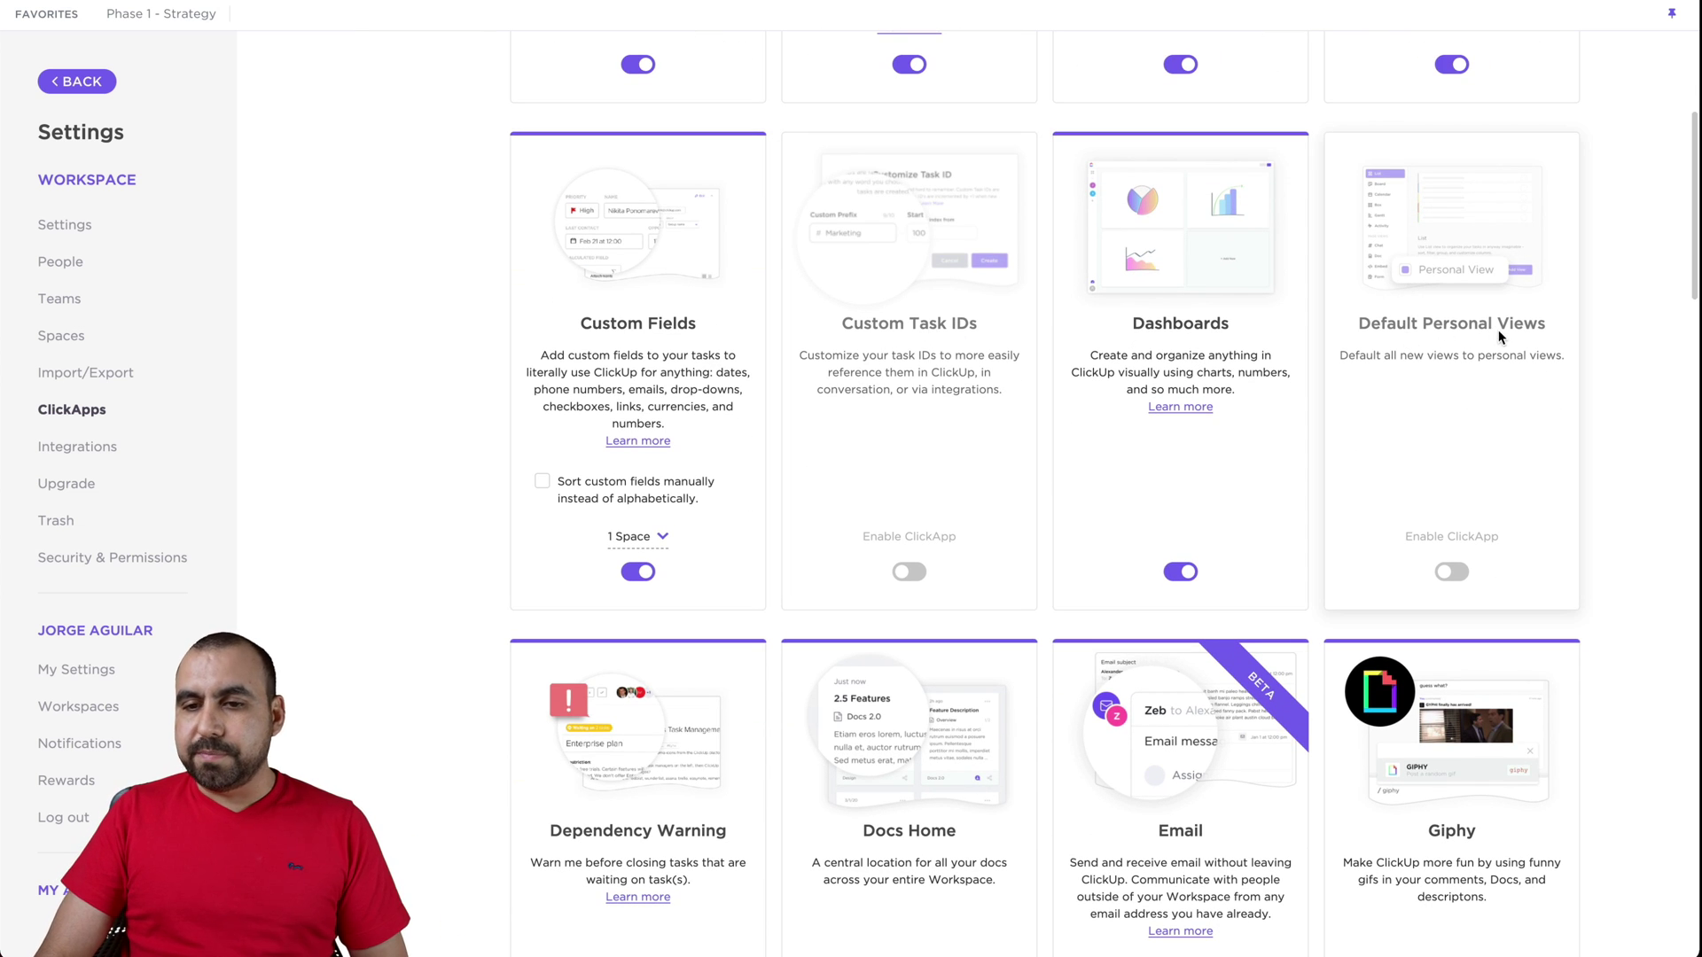
pyautogui.scroll(-4, 1500, 335)
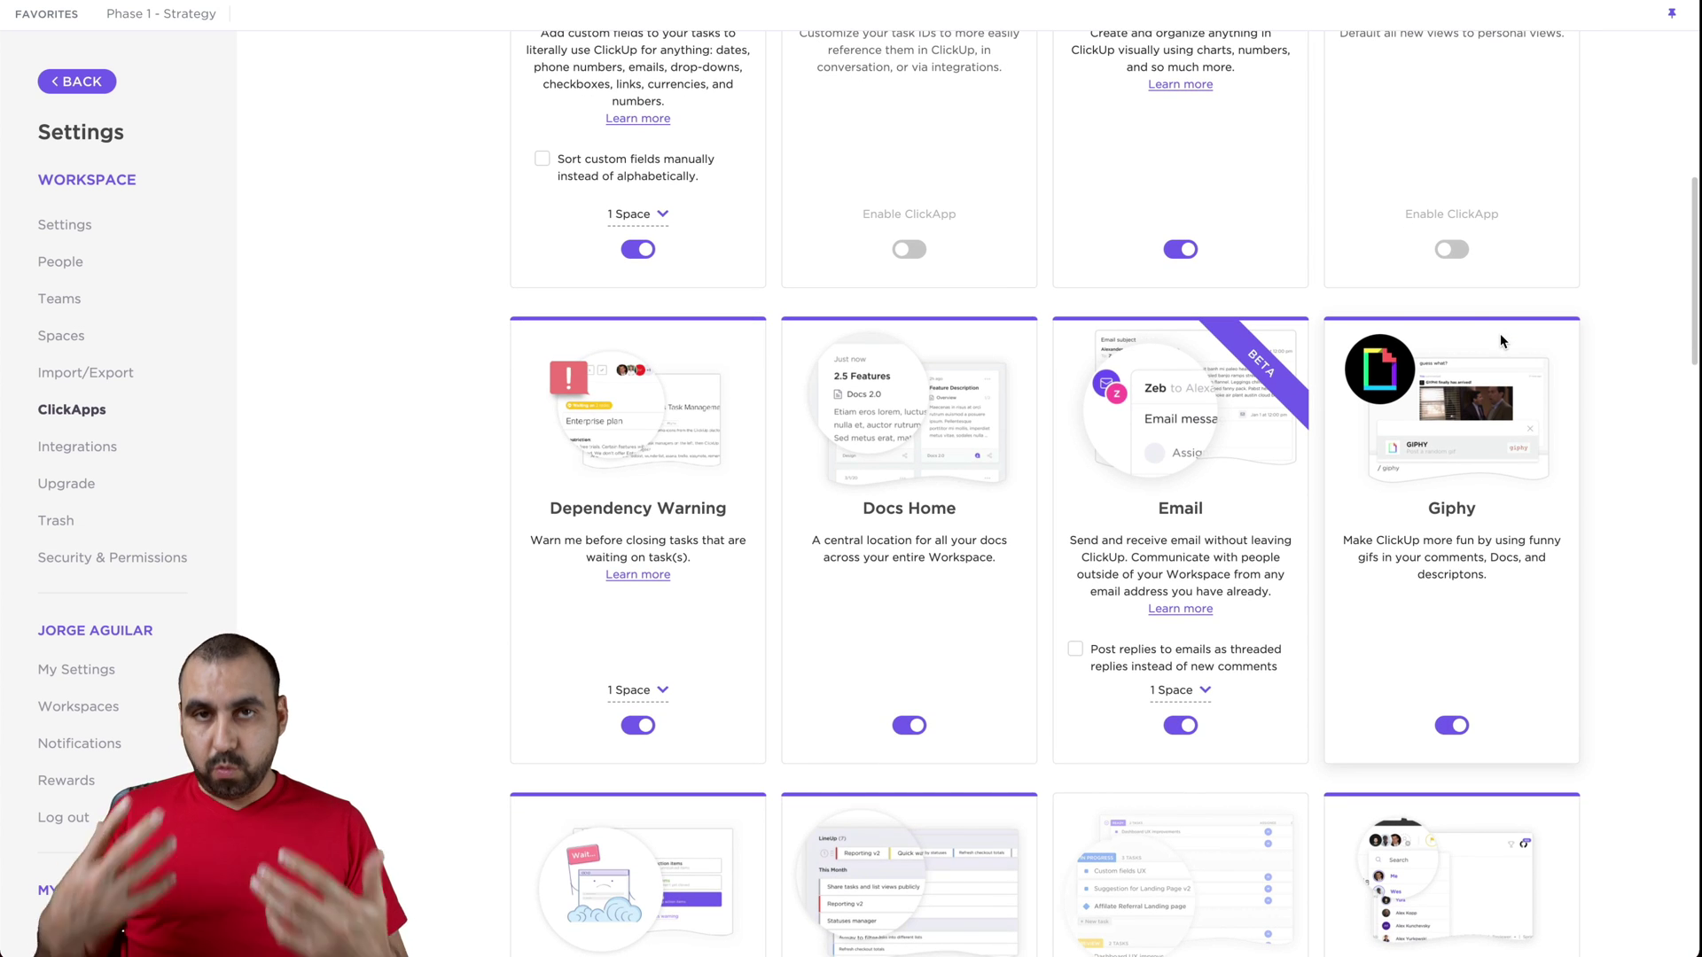
pyautogui.scroll(-2, 1500, 335)
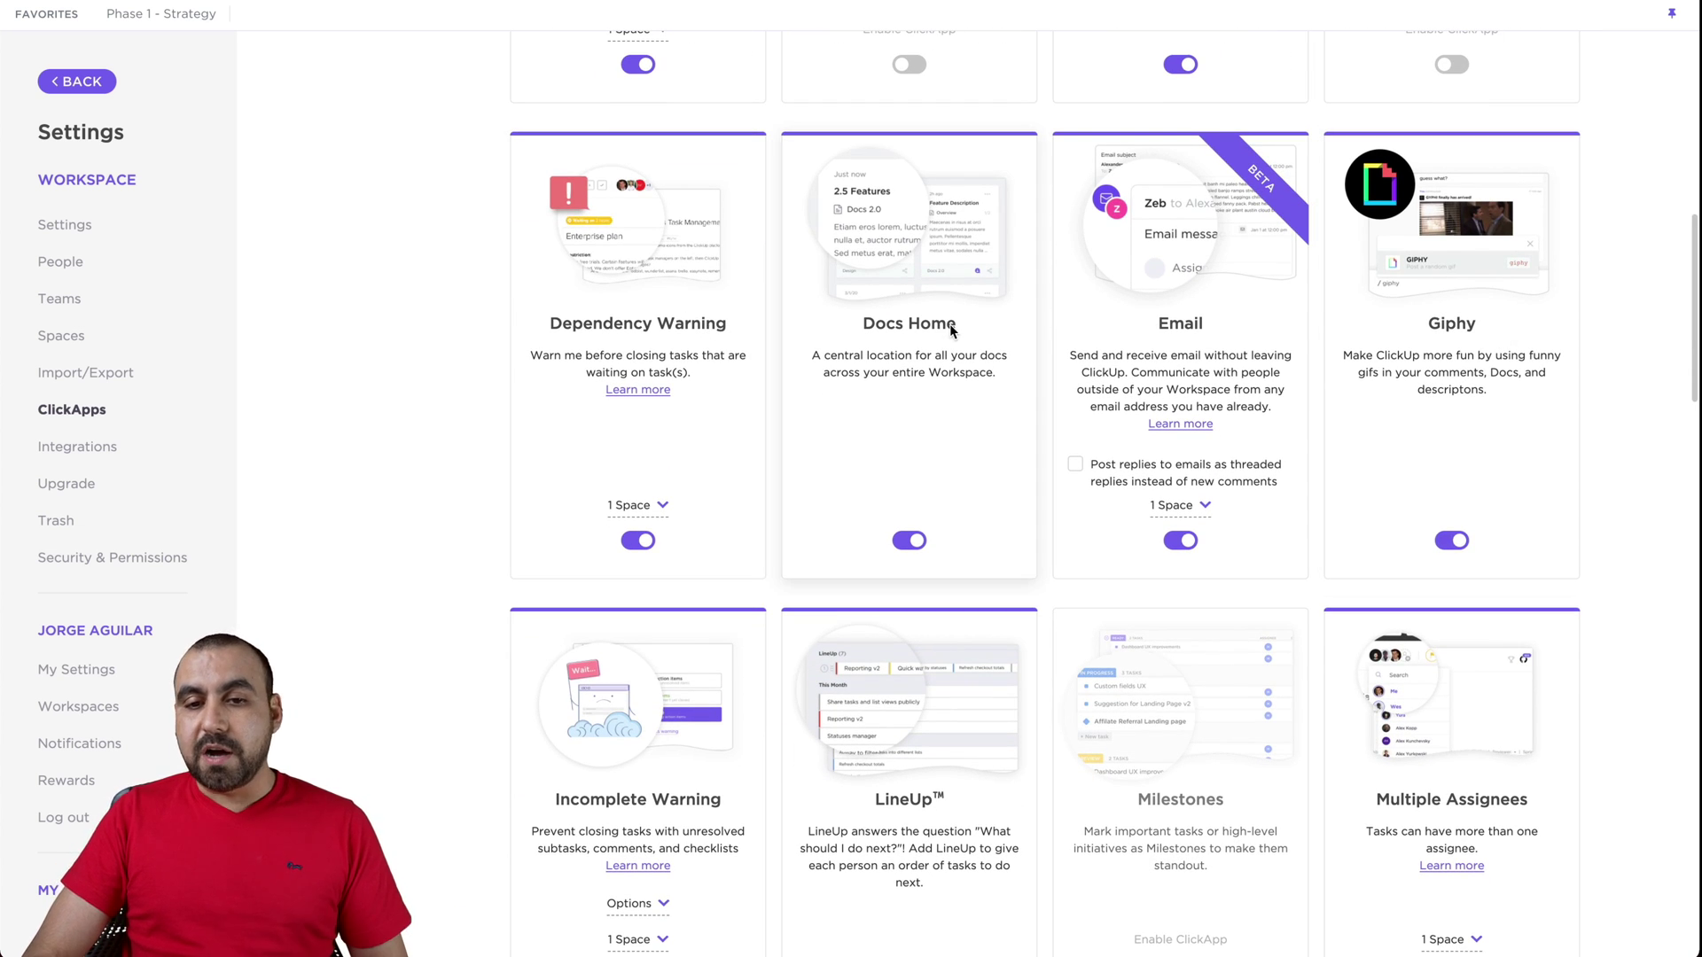
pyautogui.scroll(-4, 1413, 321)
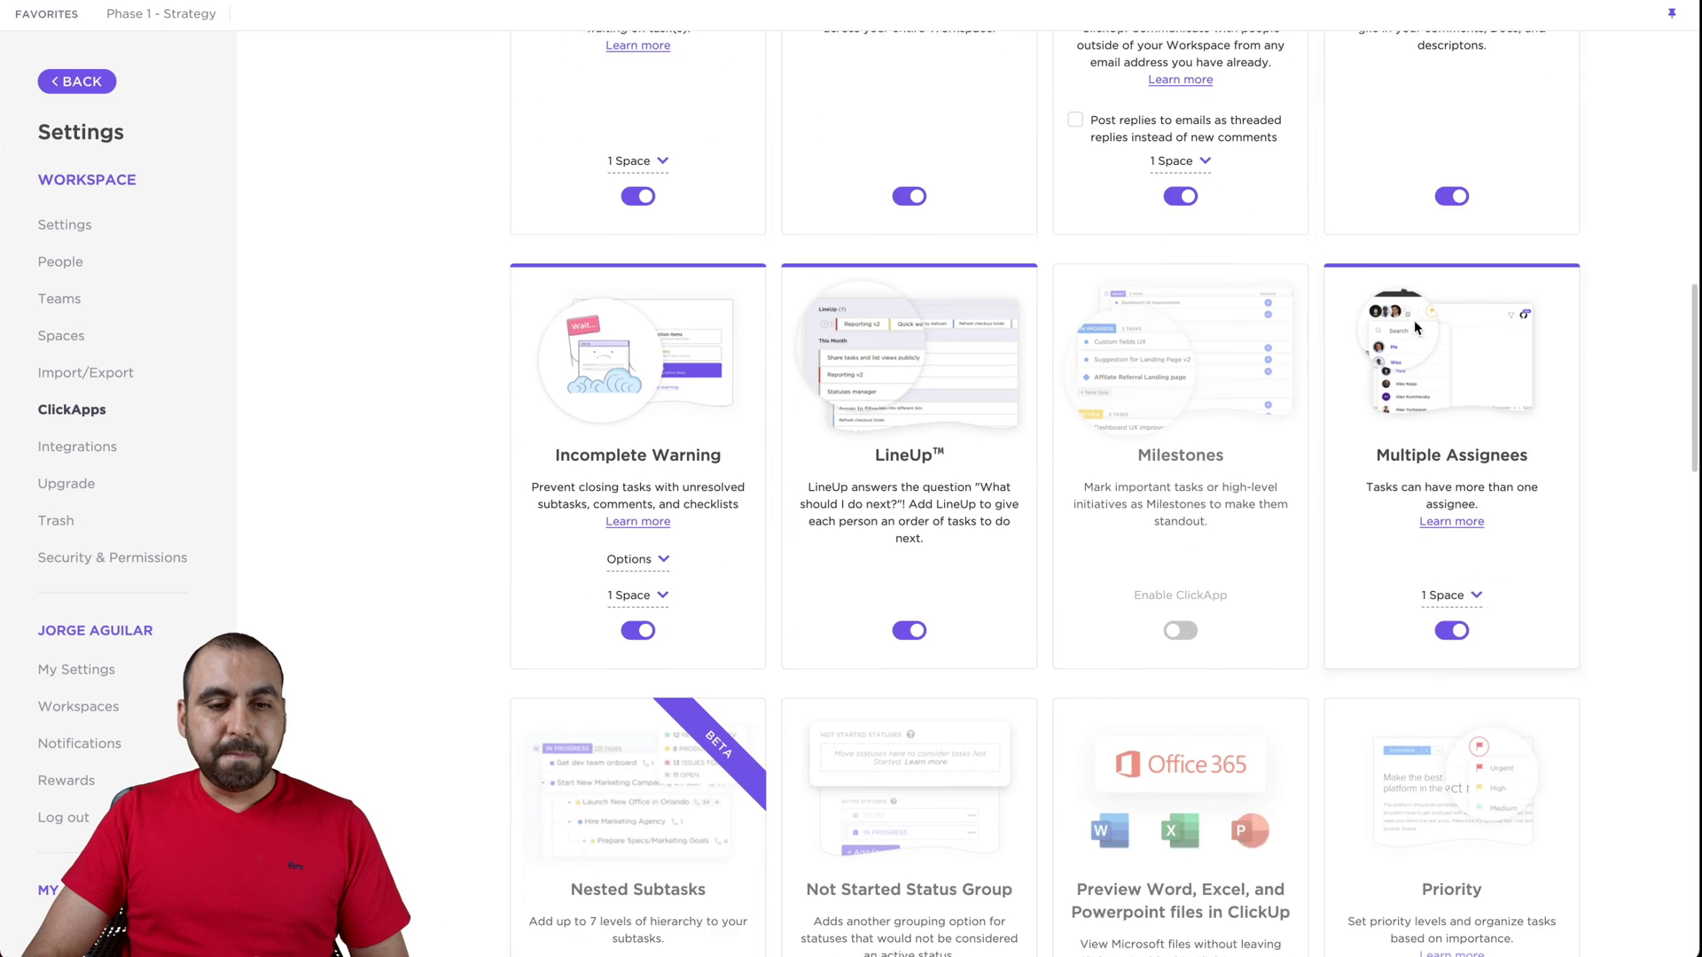
pyautogui.scroll(-3, 673, 475)
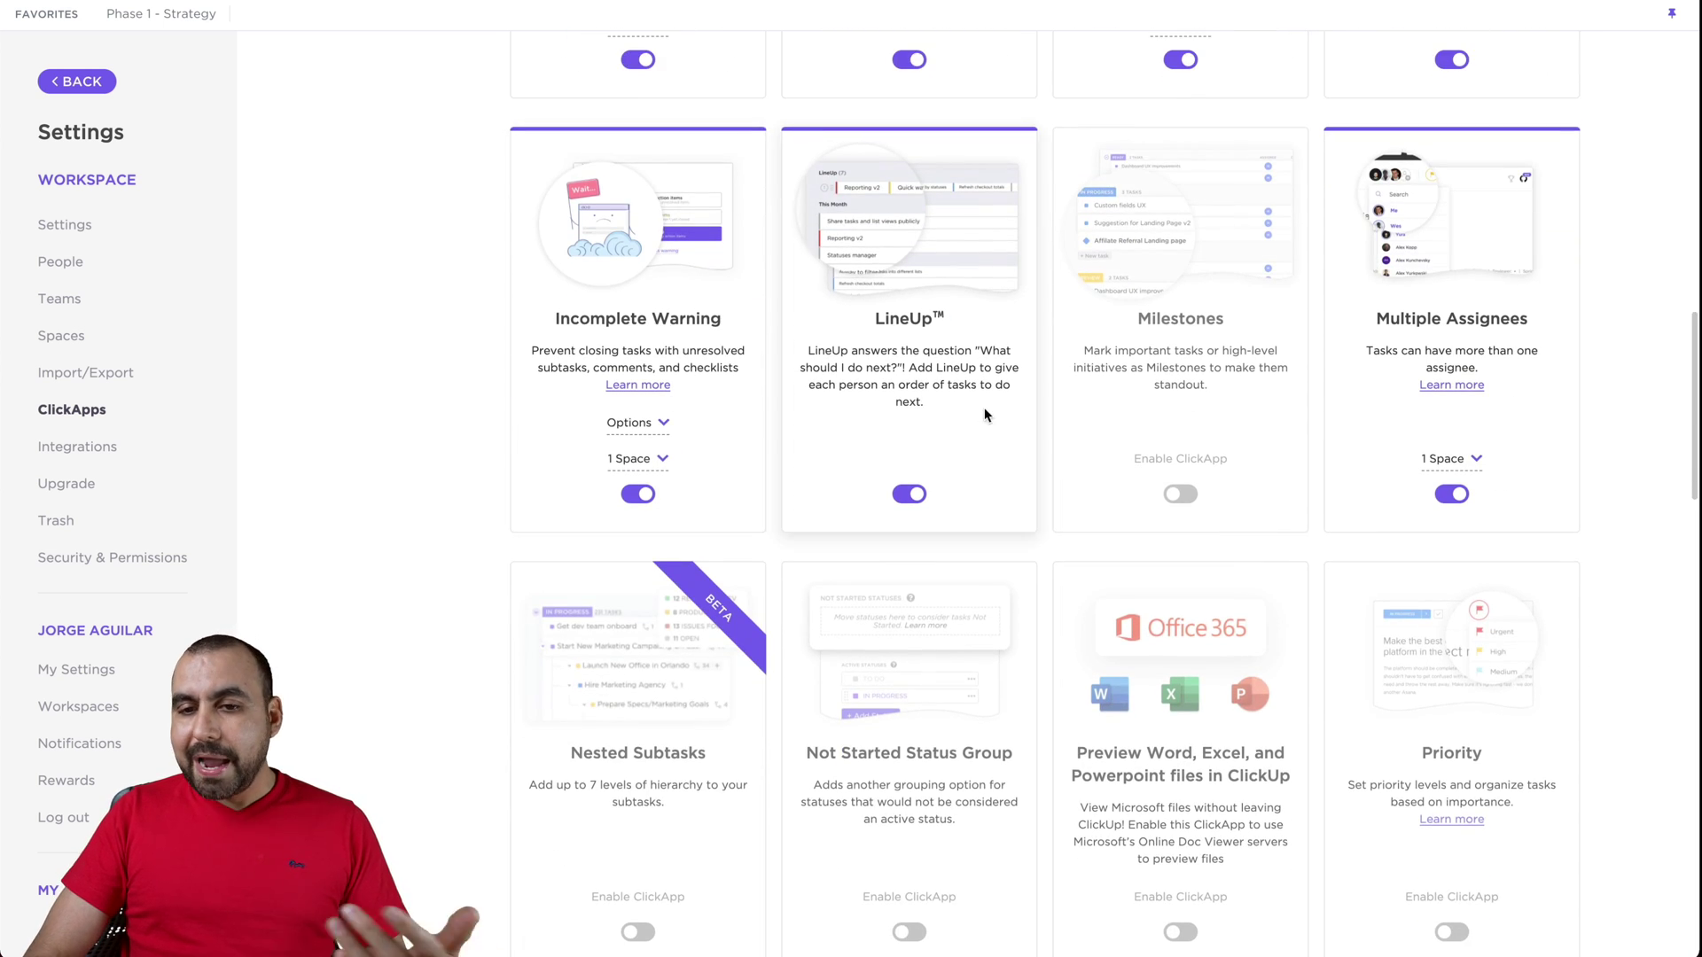
pyautogui.scroll(-5, 1310, 384)
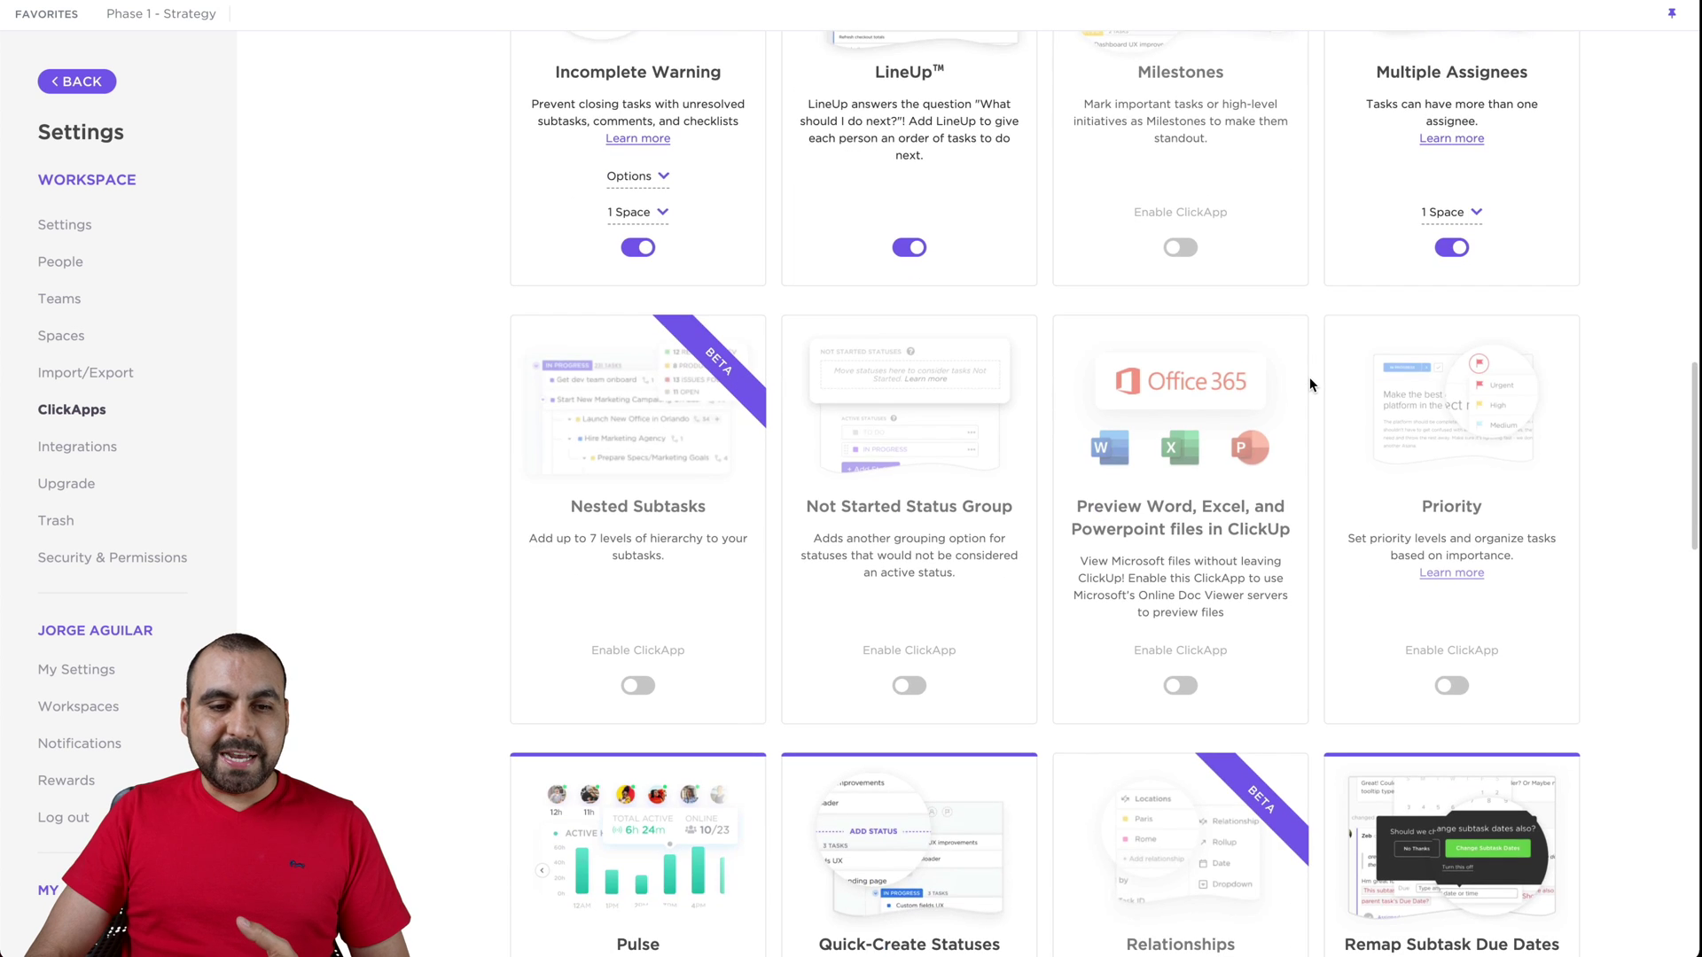
pyautogui.scroll(-1, 1309, 383)
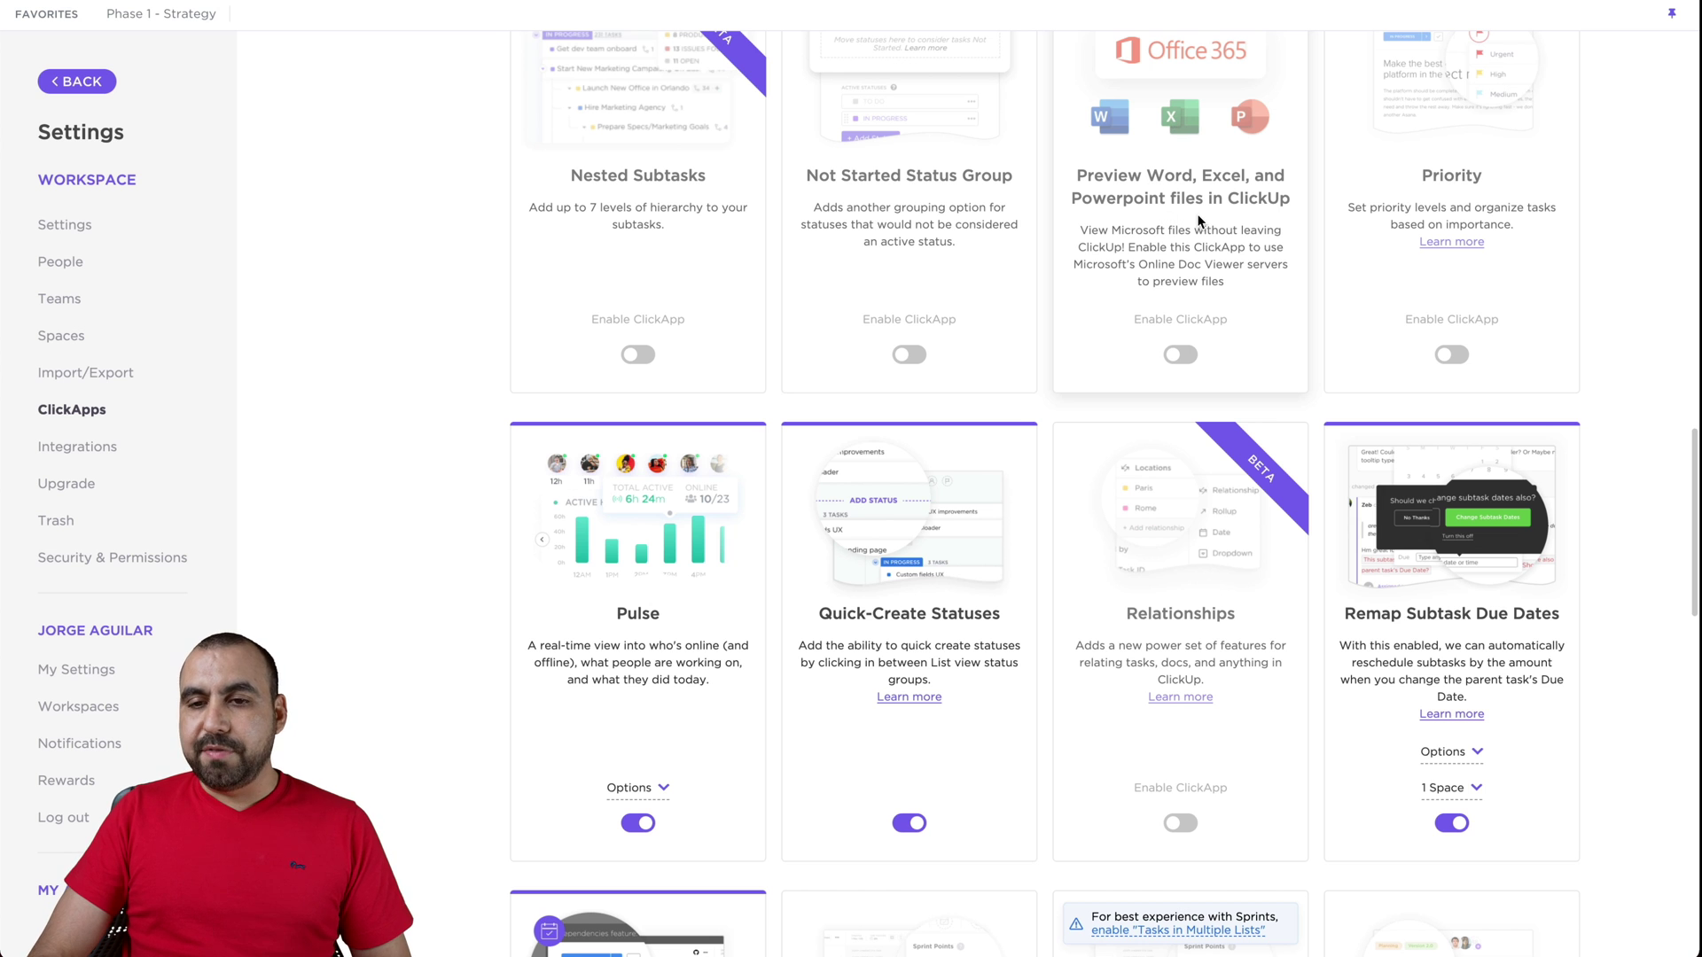
pyautogui.scroll(-2, 651, 708)
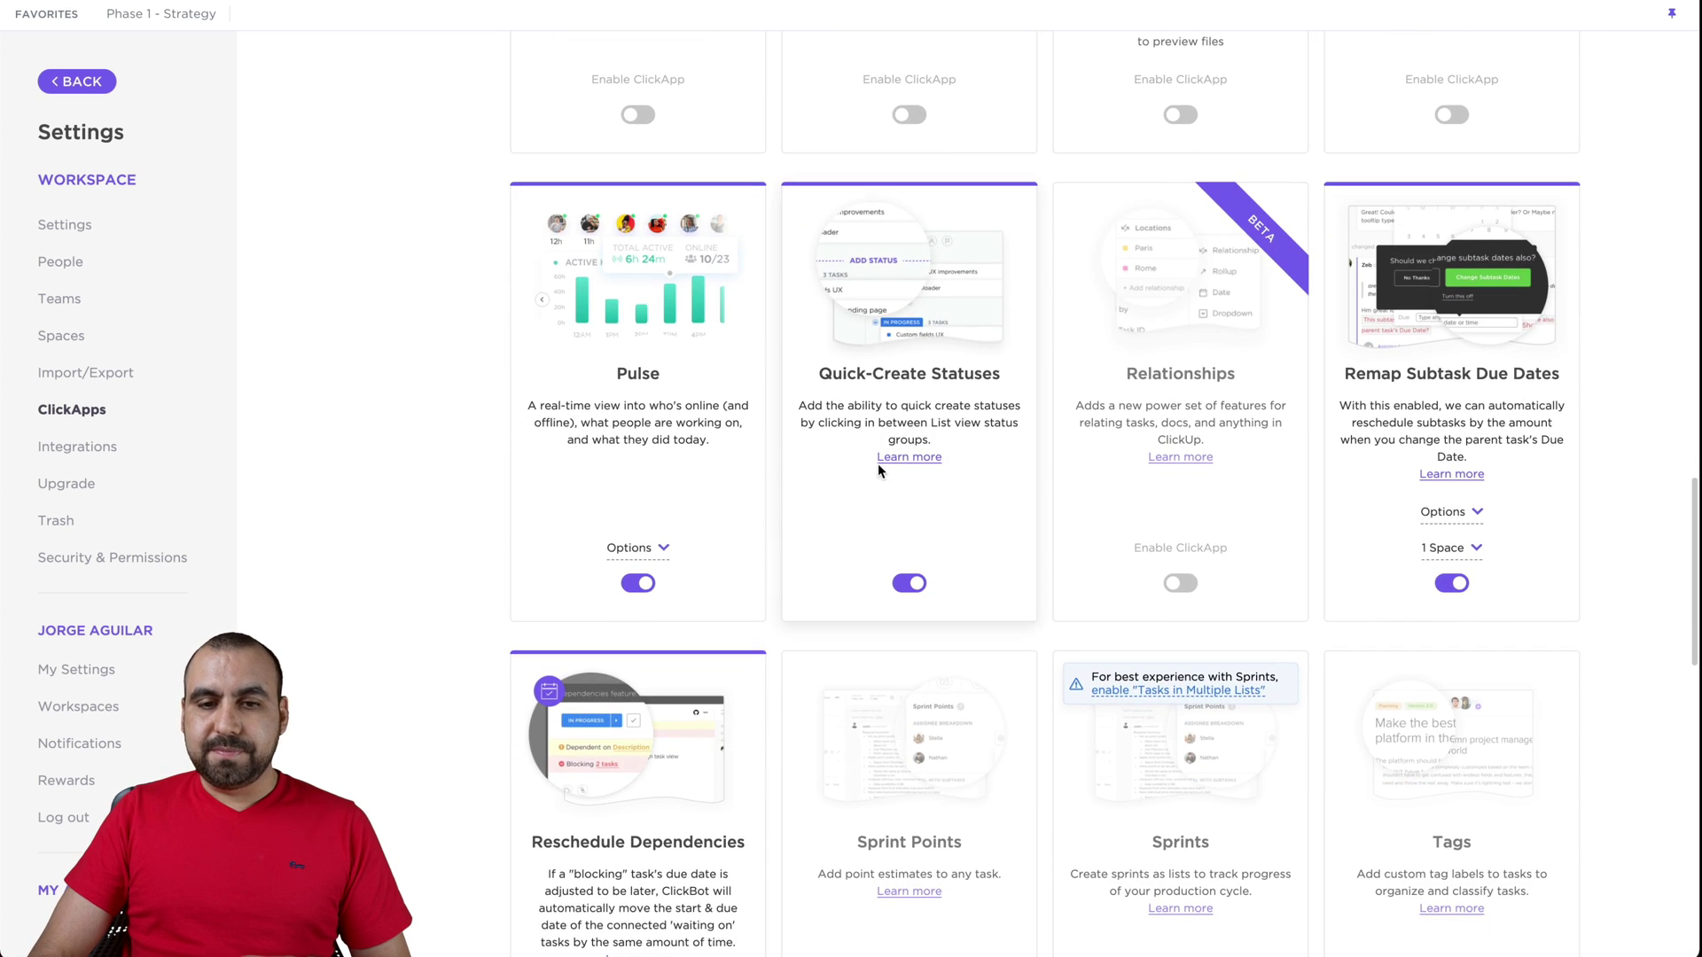
pyautogui.scroll(-3, 976, 479)
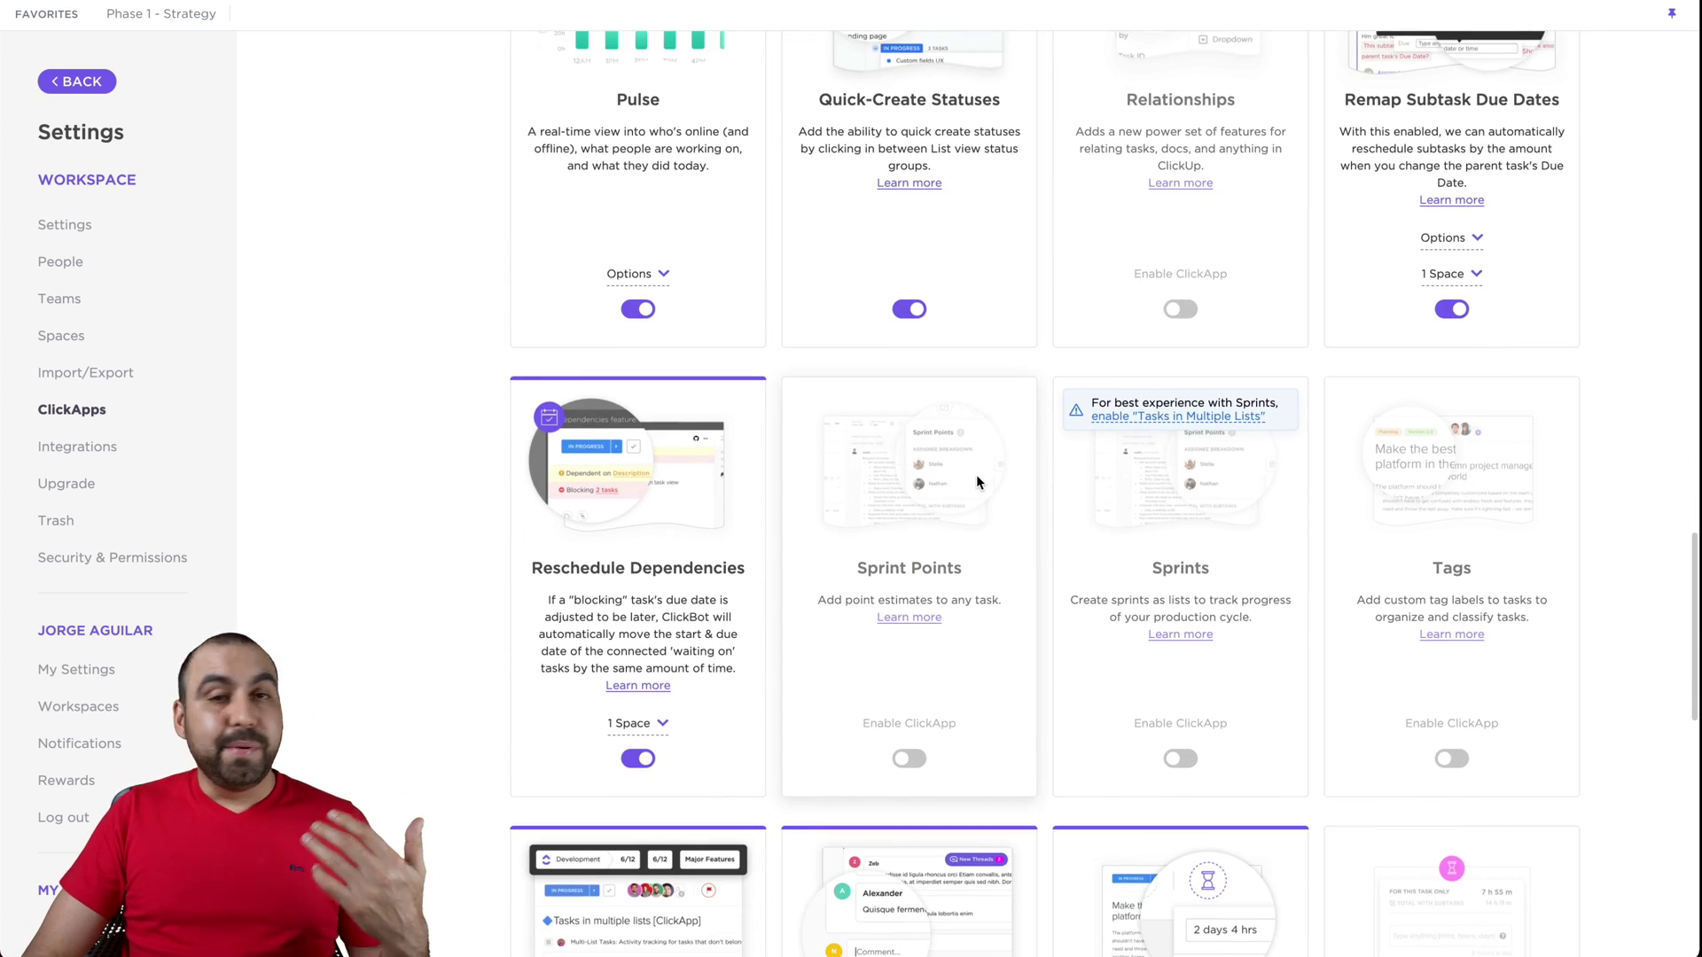
pyautogui.scroll(-7, 975, 477)
pyautogui.scroll(-4, 976, 475)
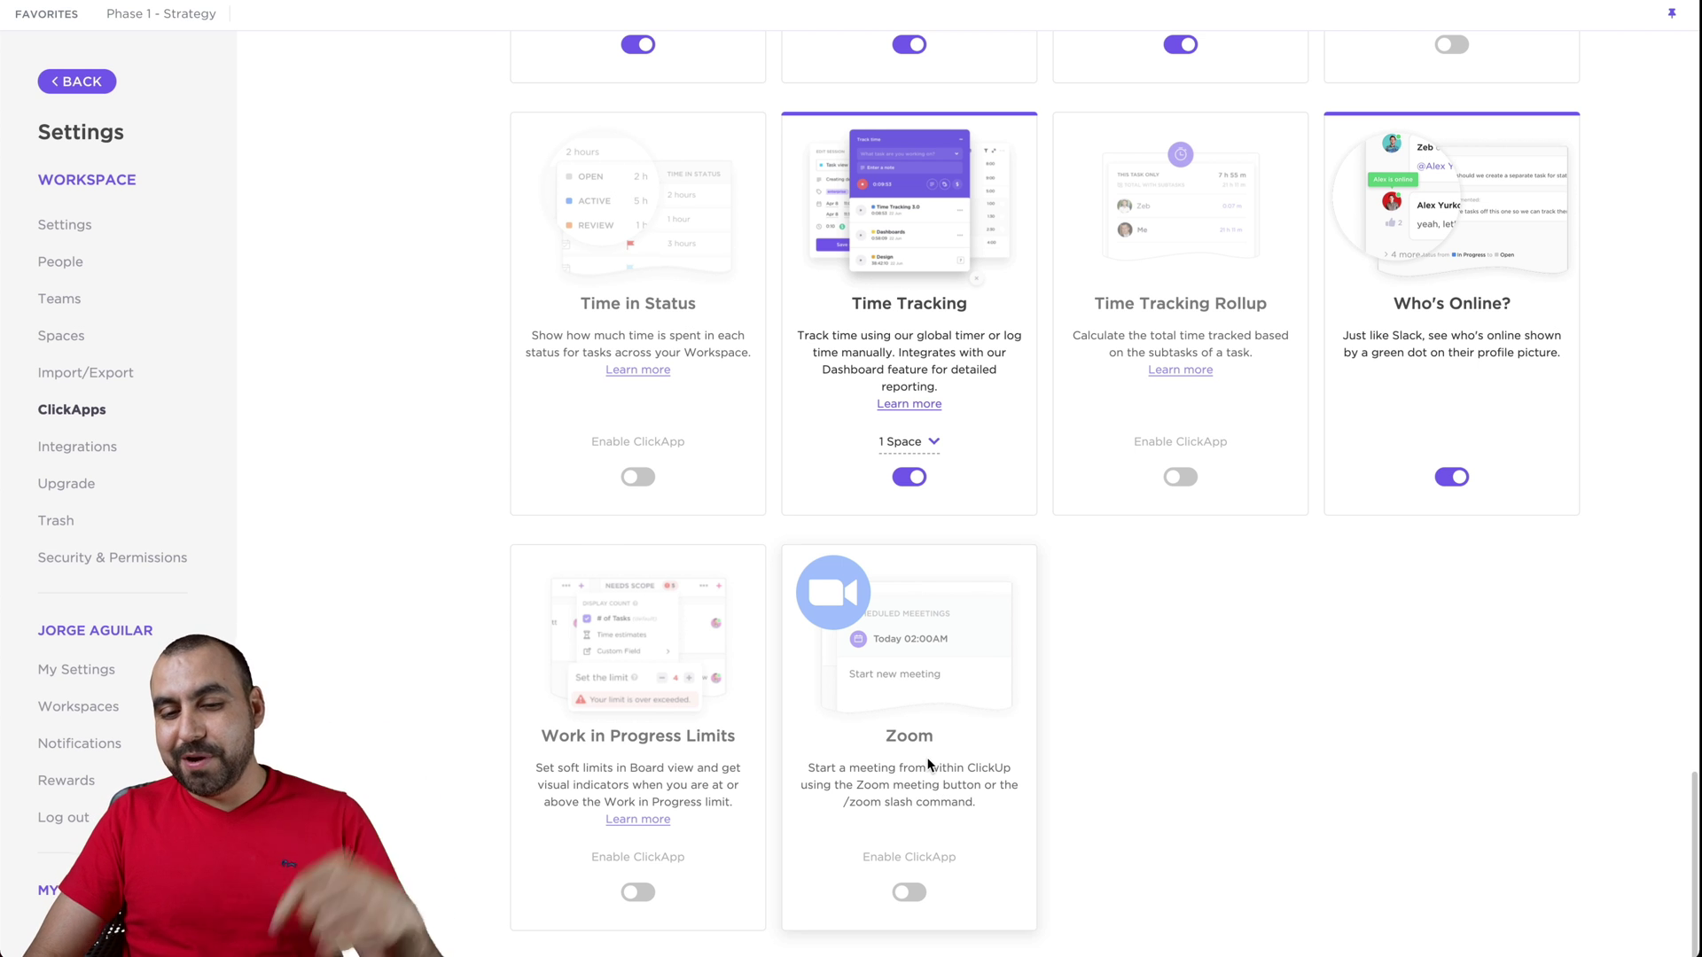
# Show the Integrations settings page and review the Add to Slack section
pyautogui.click(84, 450)
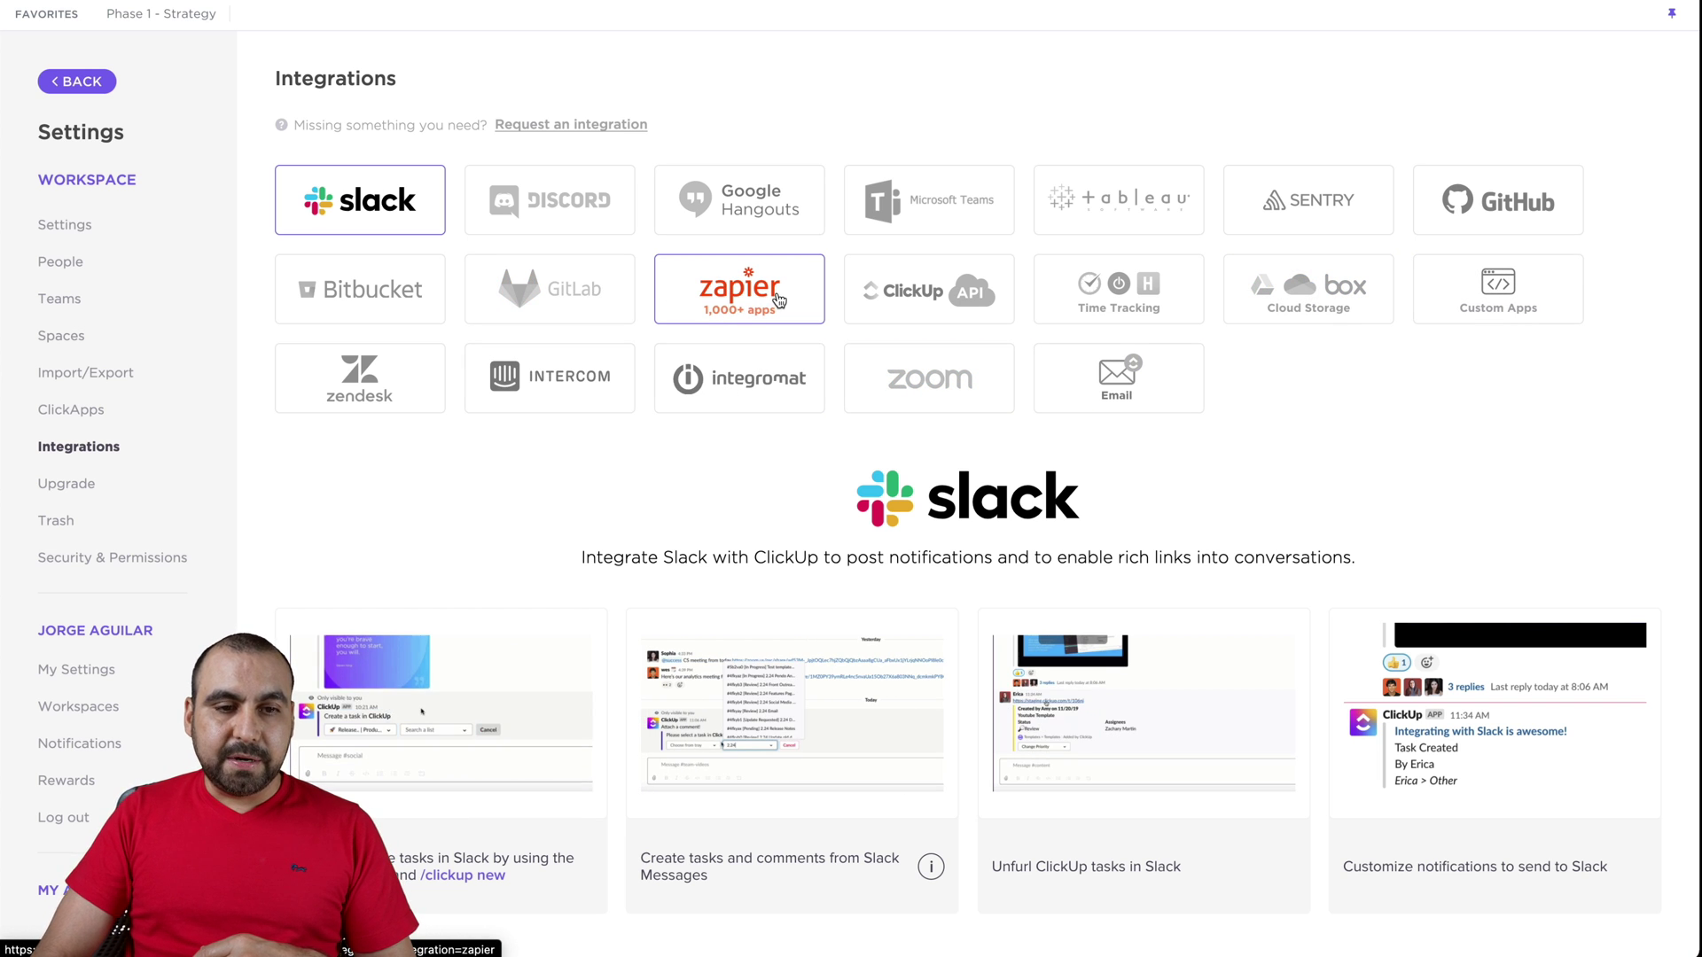
pyautogui.scroll(-3, 1098, 458)
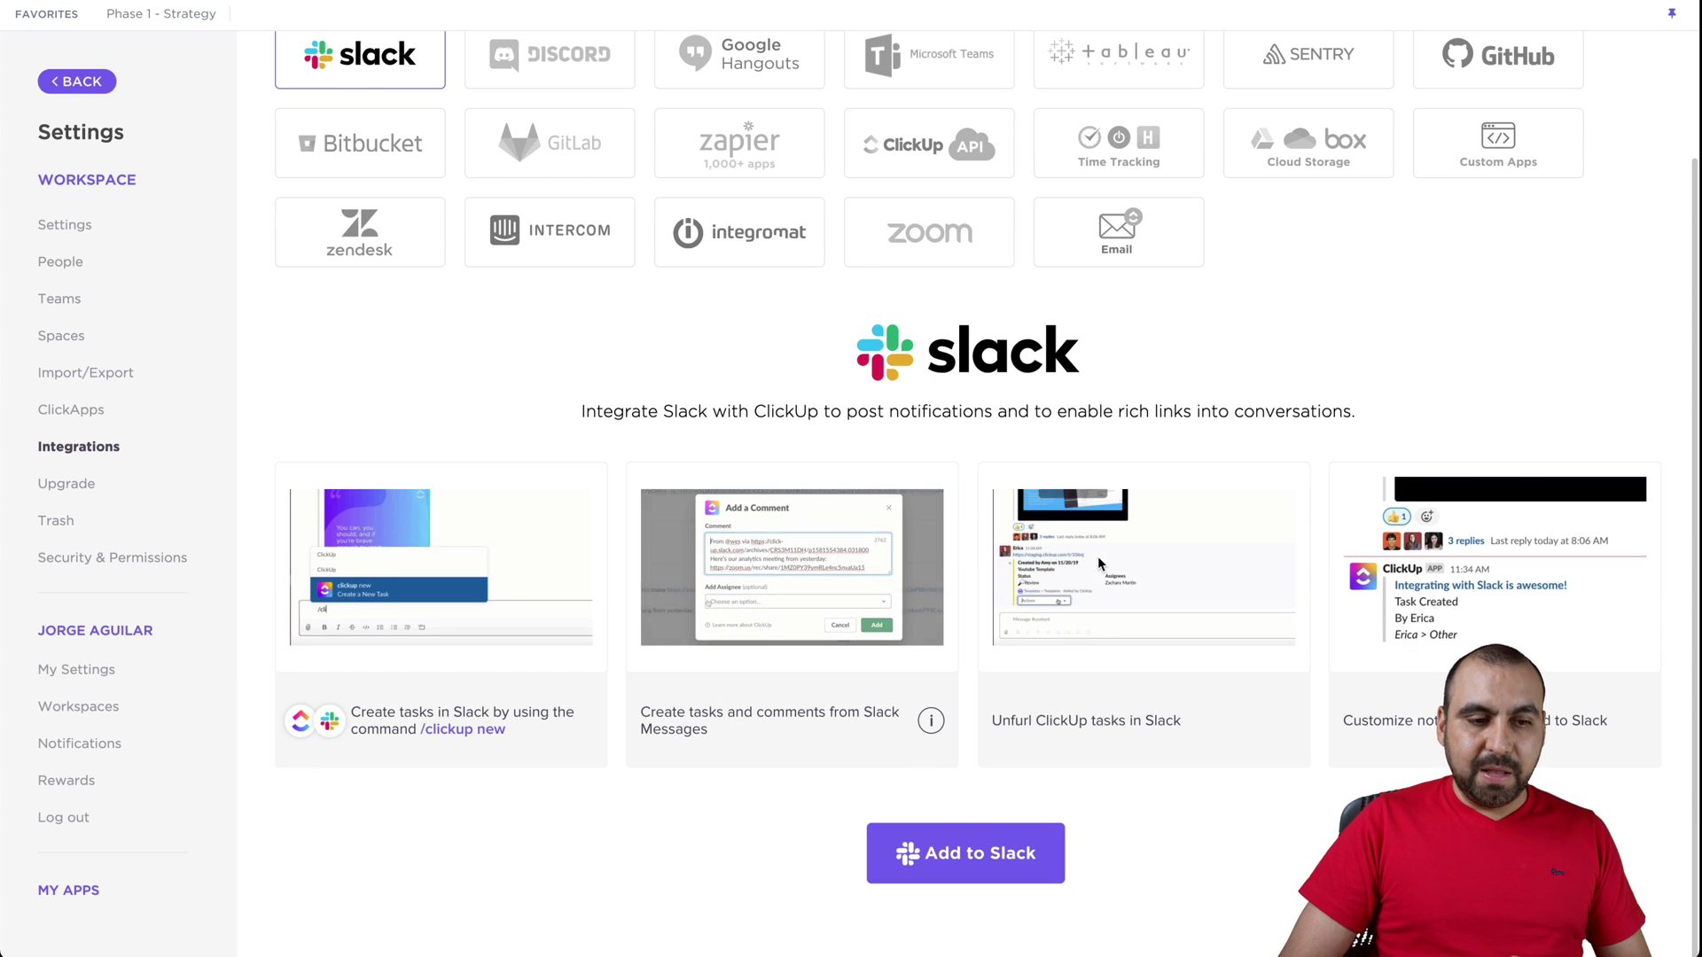
pyautogui.scroll(3, 1097, 555)
# Exit settings back to the Phase 3 - Development task list
pyautogui.click(103, 81)
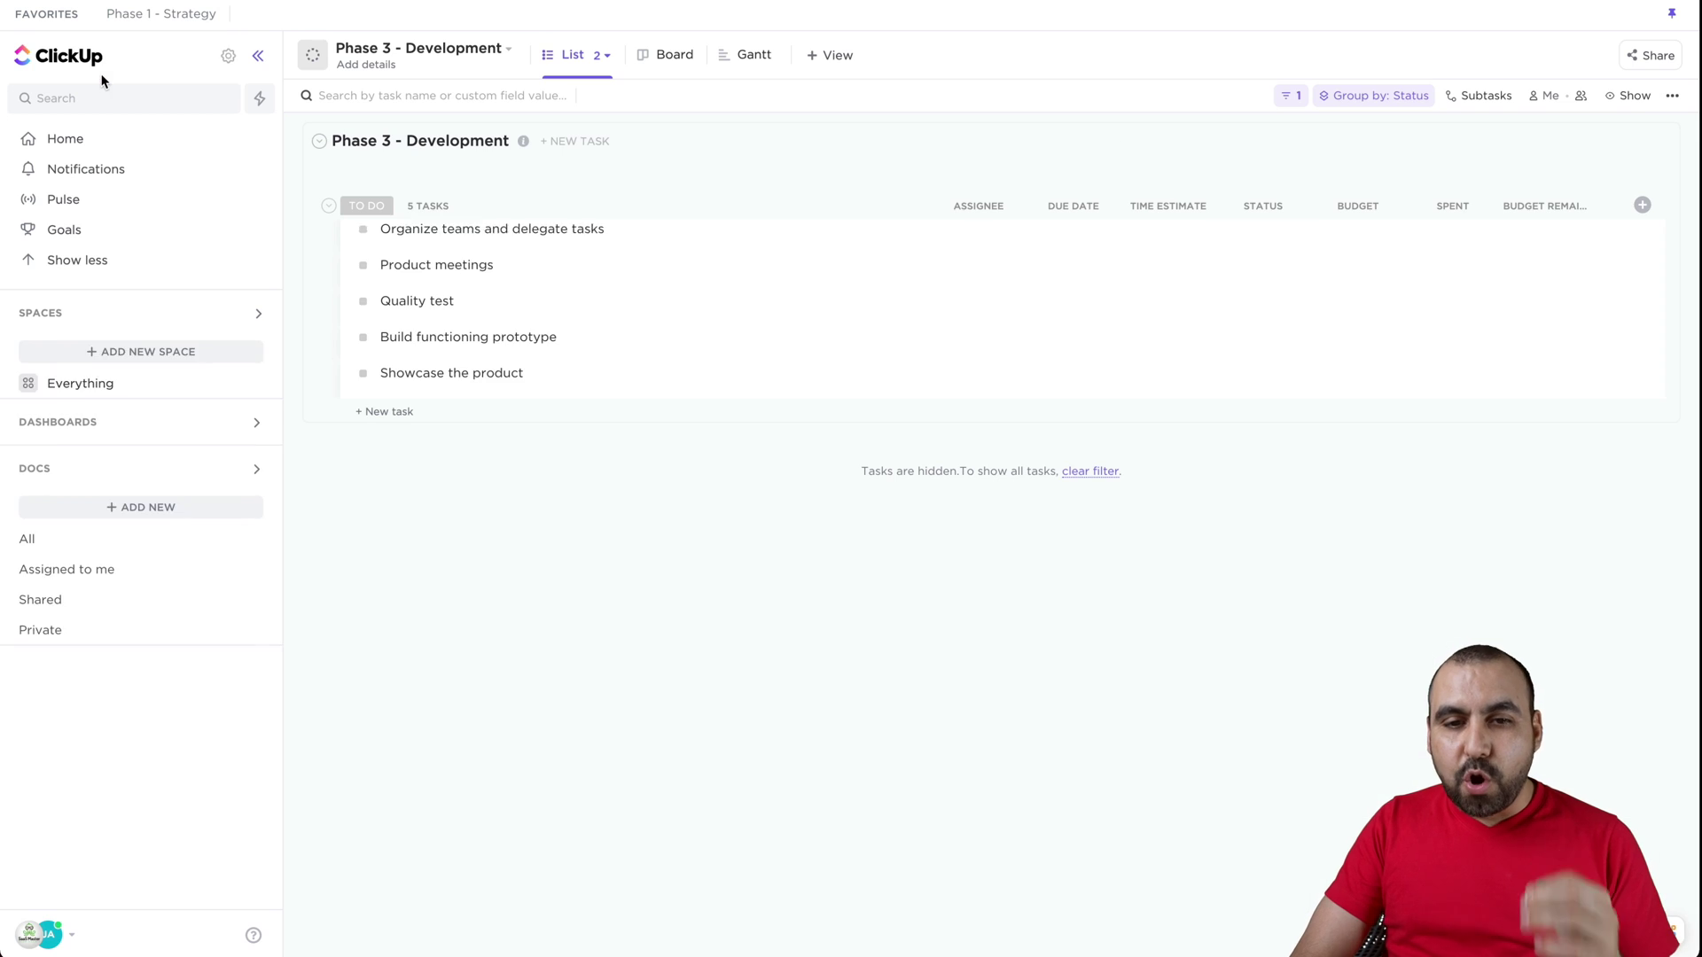